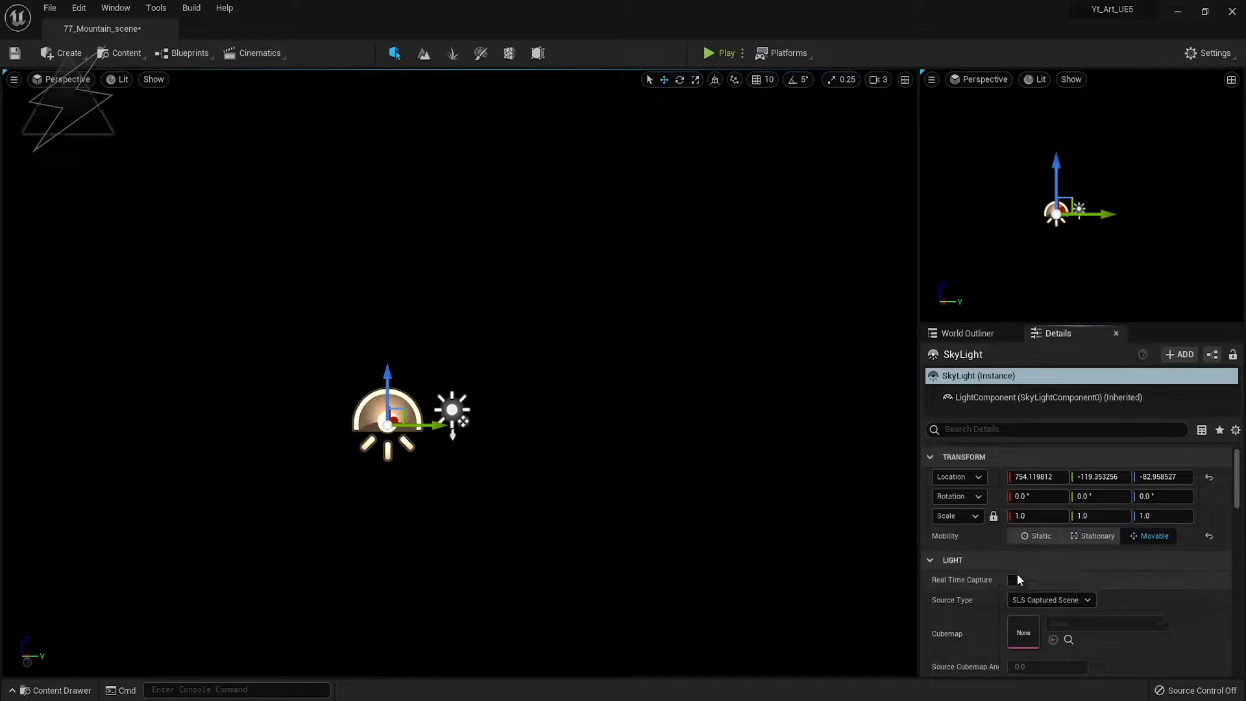
Add a Sky Atmosphere and an Exponential Height Fog to the level
click(47, 57)
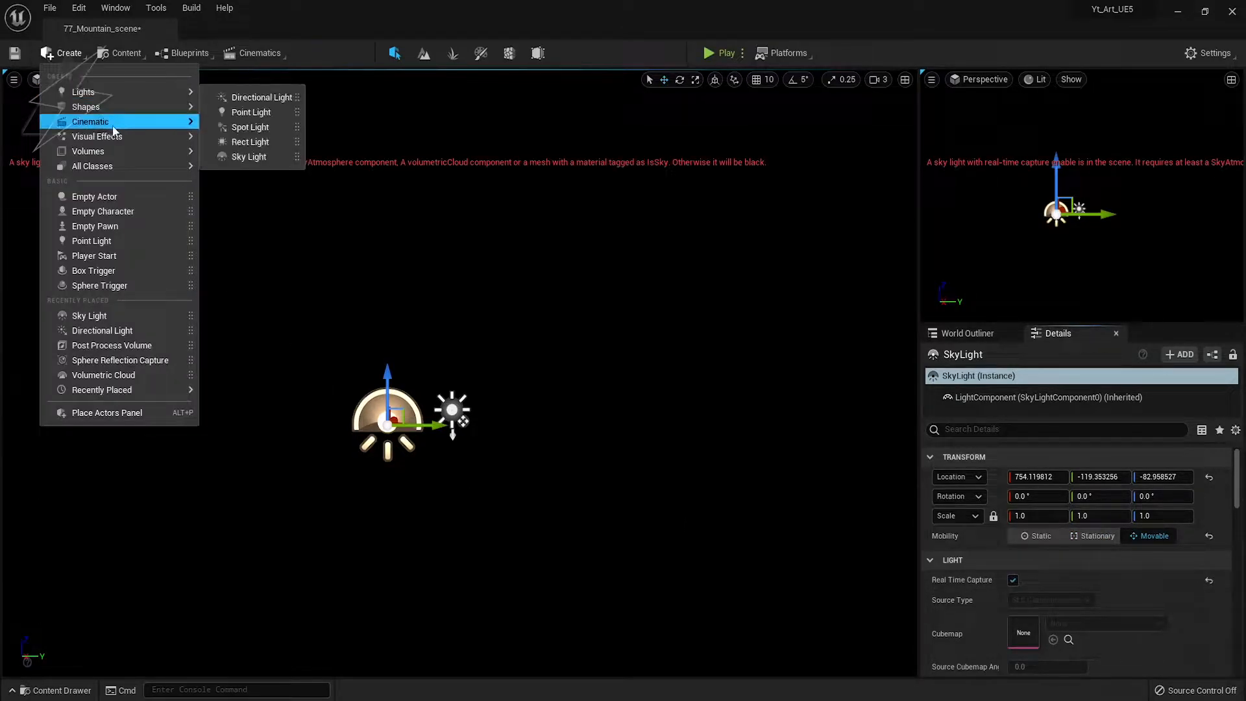
click(266, 140)
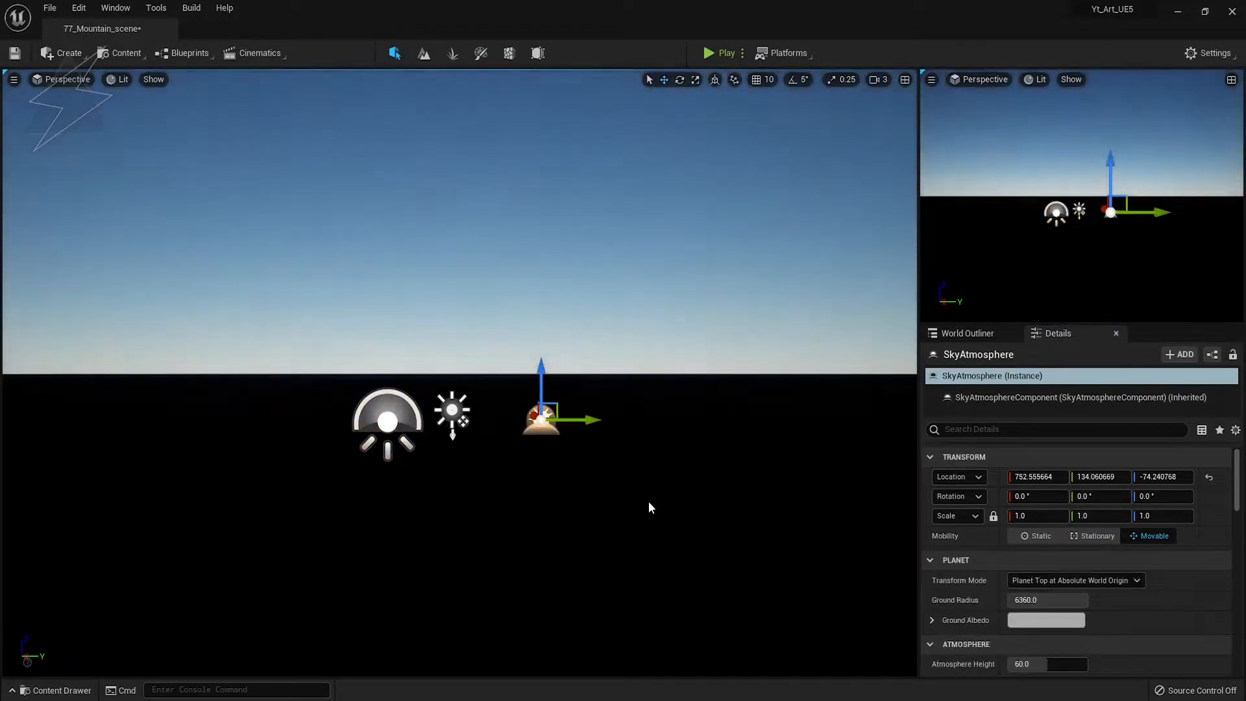
click(63, 53)
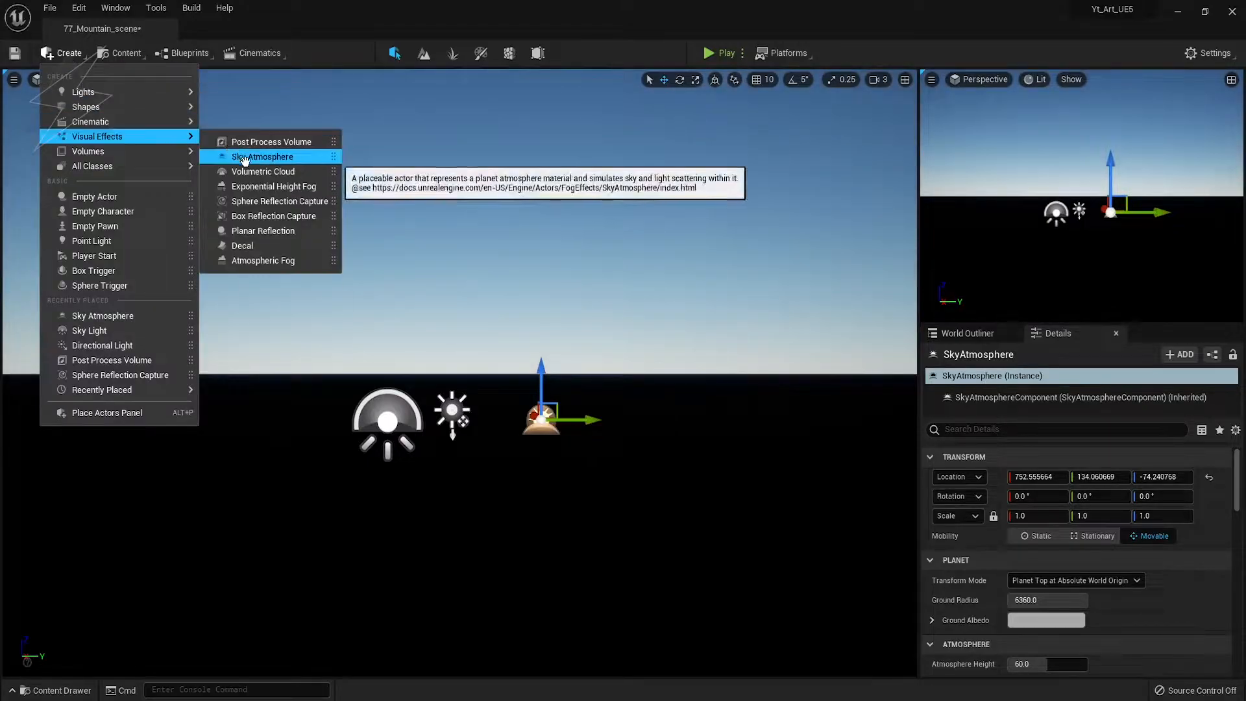
click(253, 82)
Set the height fog's Fog Inscattering Color and Directional Inscattering Color to black
scroll(1055, 596, down, 2)
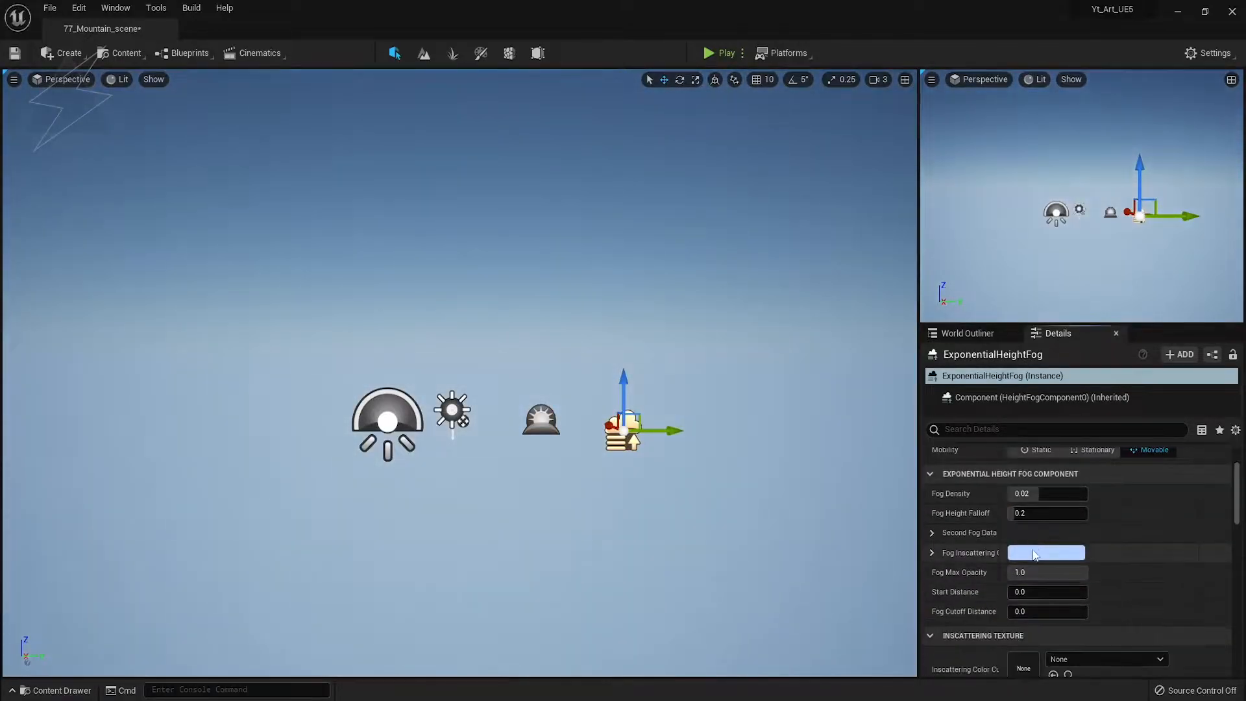
click(1034, 550)
drag(931, 487, 934, 546)
click(949, 692)
scroll(1103, 591, down, 4)
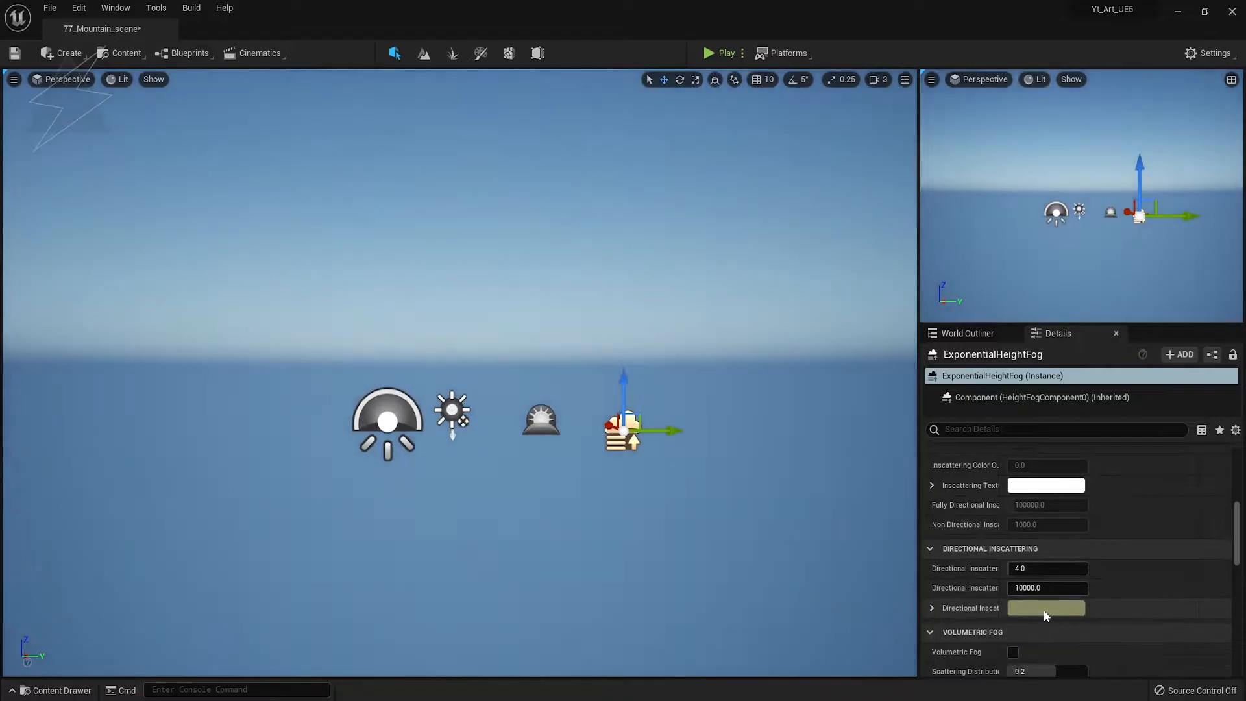
click(1044, 609)
drag(925, 468, 926, 539)
click(948, 690)
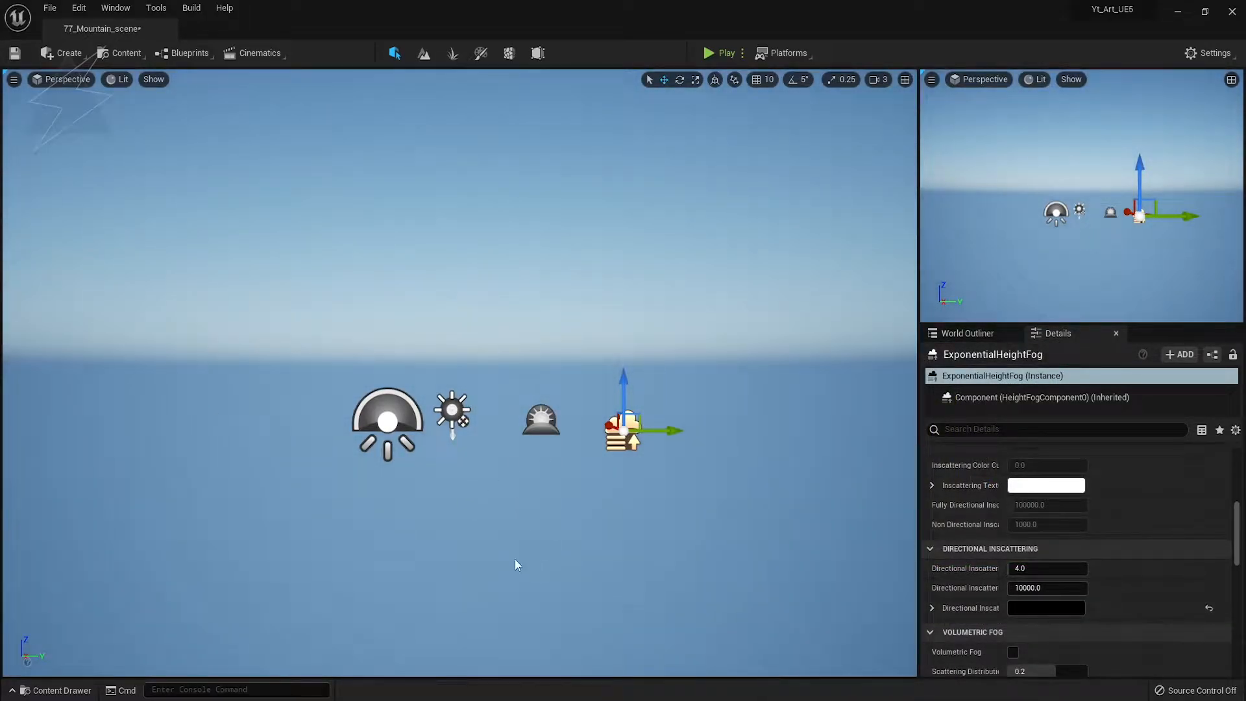
Select the sky light and review its light and rendering settings
click(967, 333)
click(973, 446)
click(1055, 333)
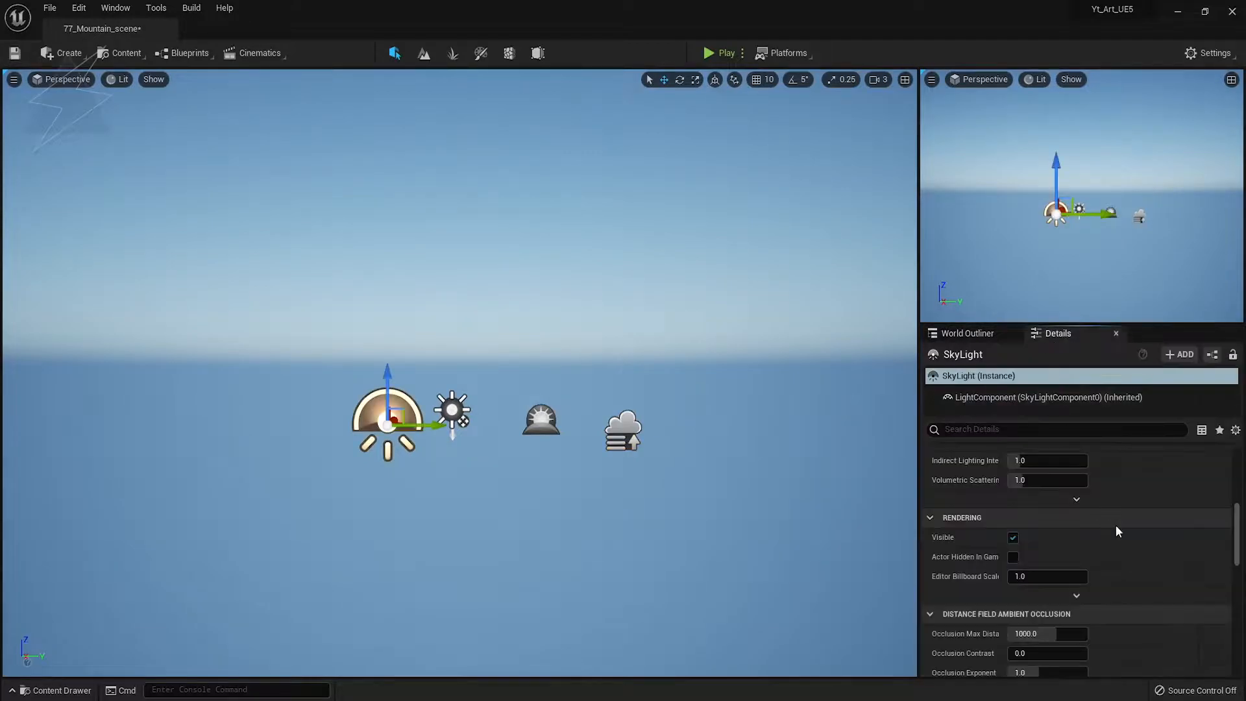
scroll(1117, 545, up, 5)
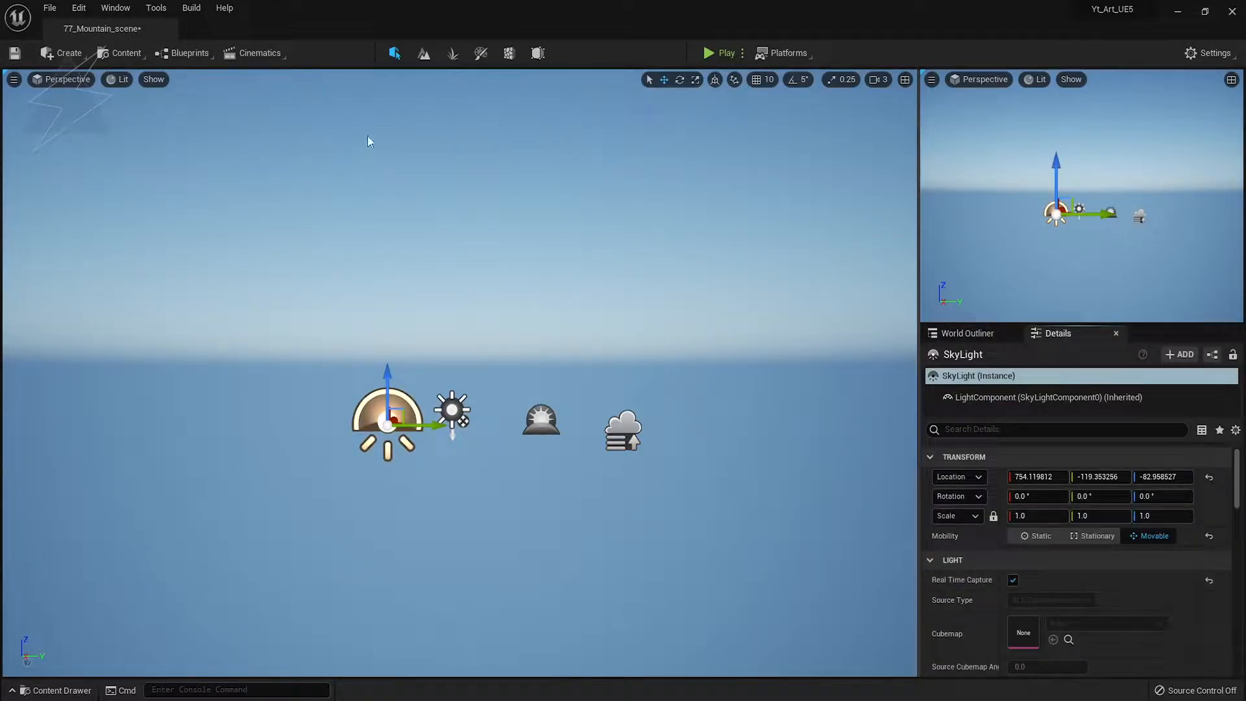
Create a new landscape with 2×2 sections per component, and return to selection mode
click(424, 54)
click(104, 449)
click(100, 483)
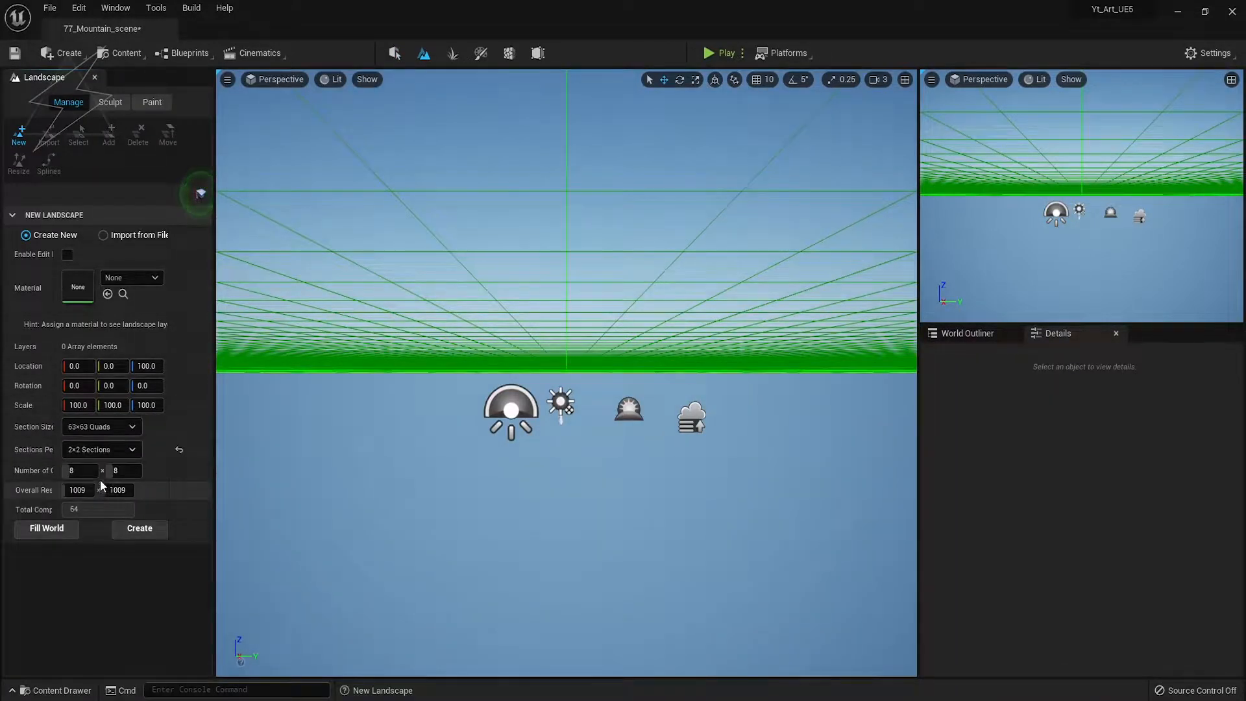
click(142, 529)
right_drag(523, 423, 524, 469)
click(394, 53)
right_drag(460, 324, 519, 339)
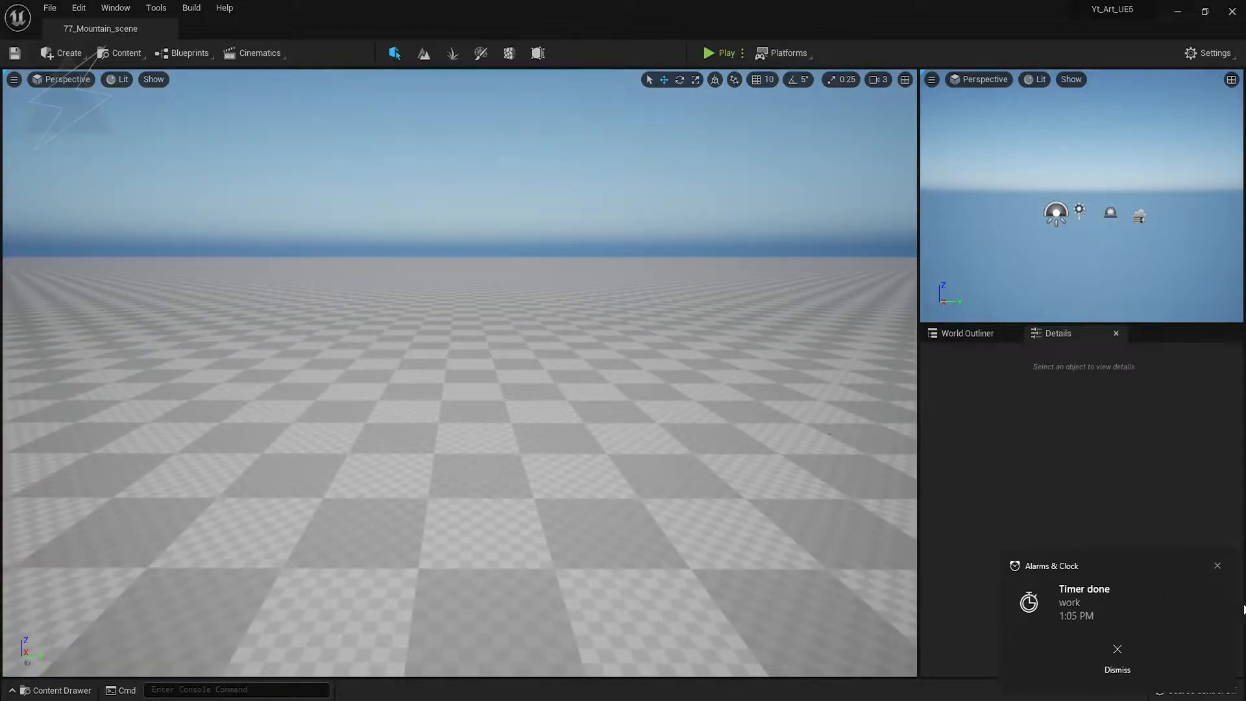
click(1117, 658)
Frame a low, ground-level camera view across the landscape towards the horizon in a full-screen viewport
right_drag(662, 470, 662, 329)
key(w)
key(F11)
right_drag(492, 389, 468, 376)
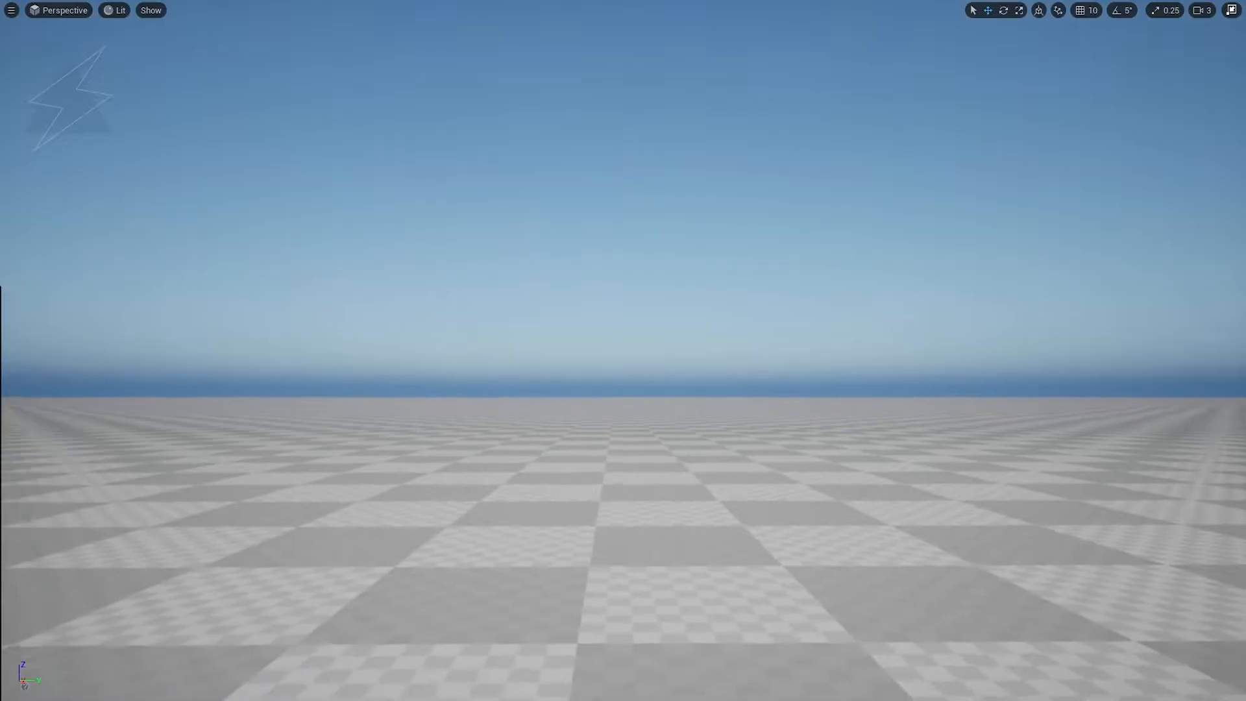
key(q)
key(e)
key(q)
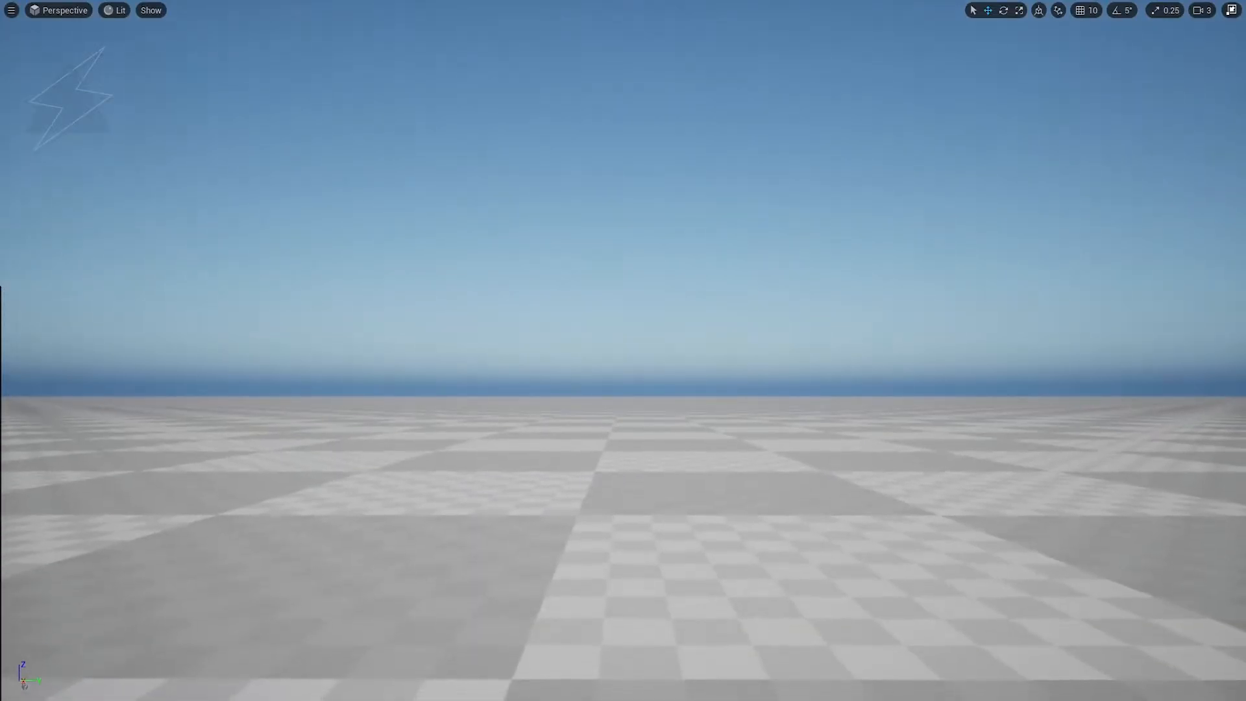
key(e)
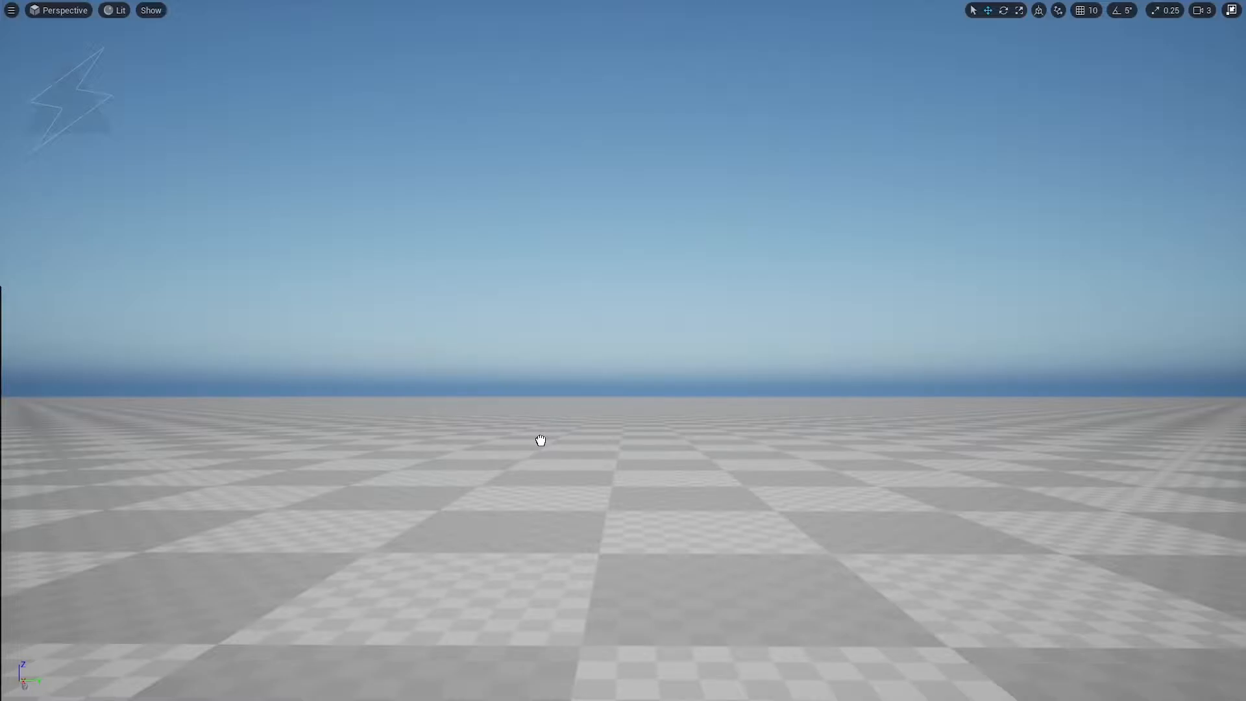
Place the green SUV model on the landscape and rotate it about 86° around the vertical axis so its side faces the camera
drag(541, 441, 533, 448)
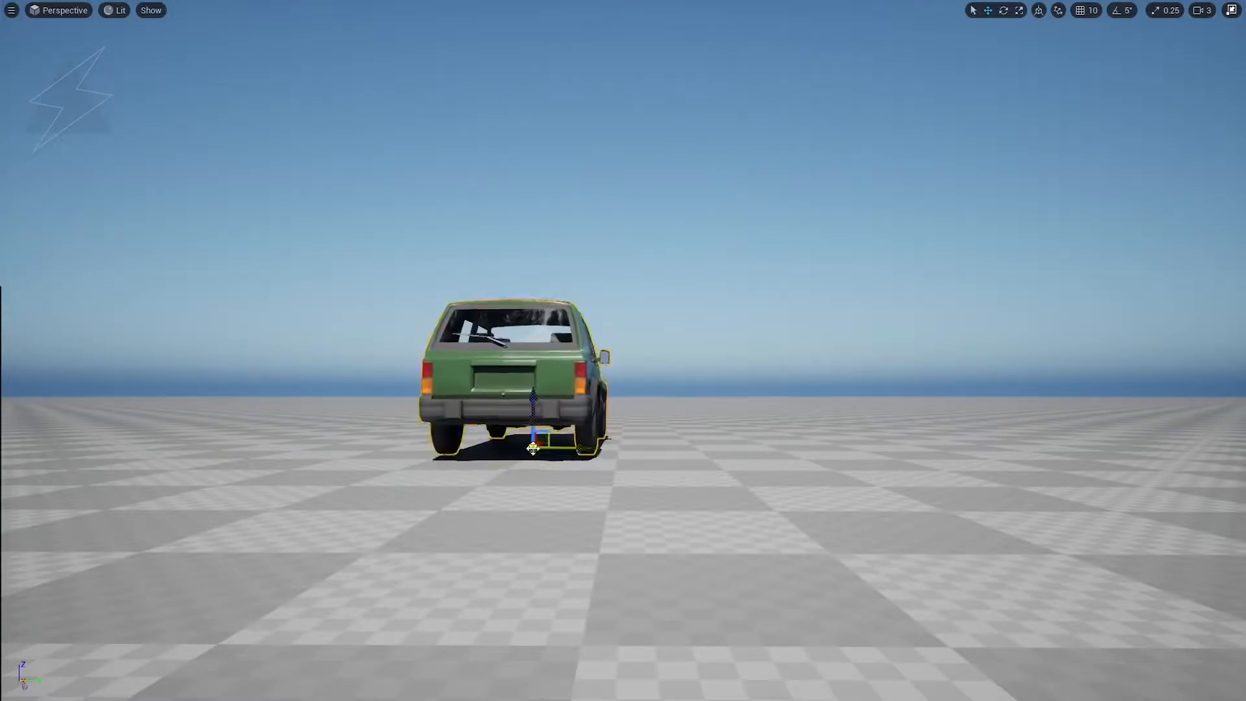
key(e)
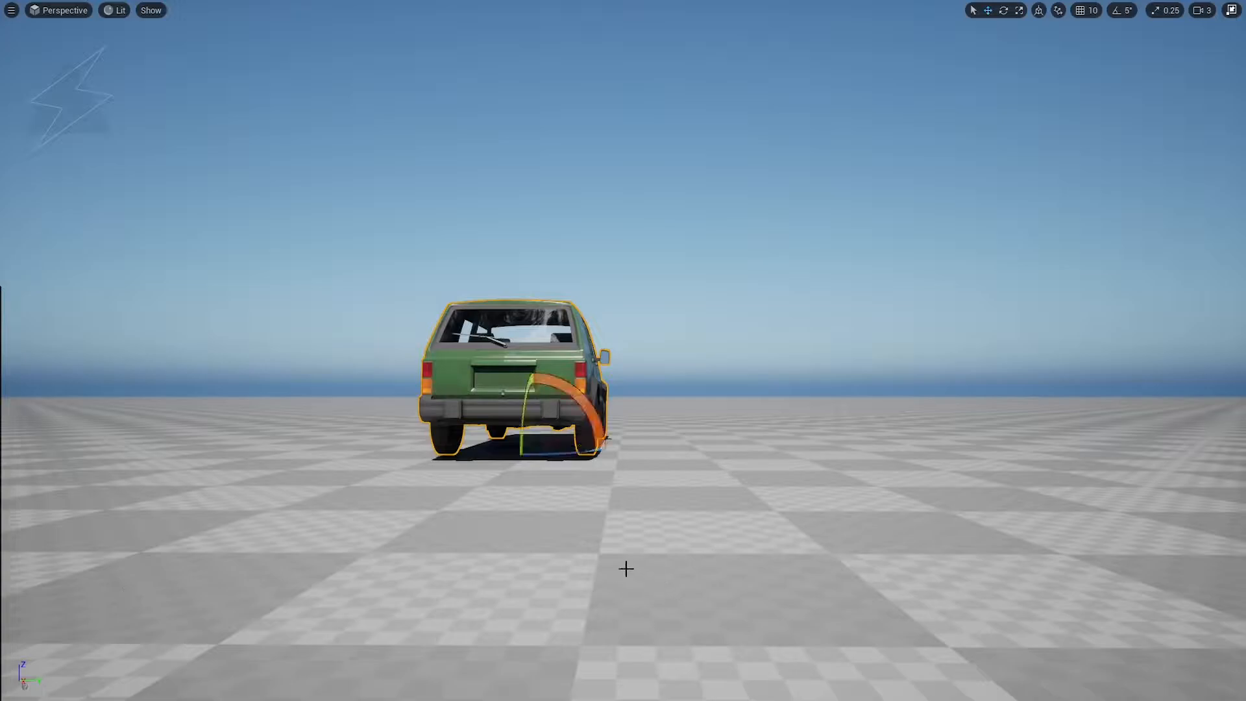
drag(587, 453, 629, 451)
key(Escape)
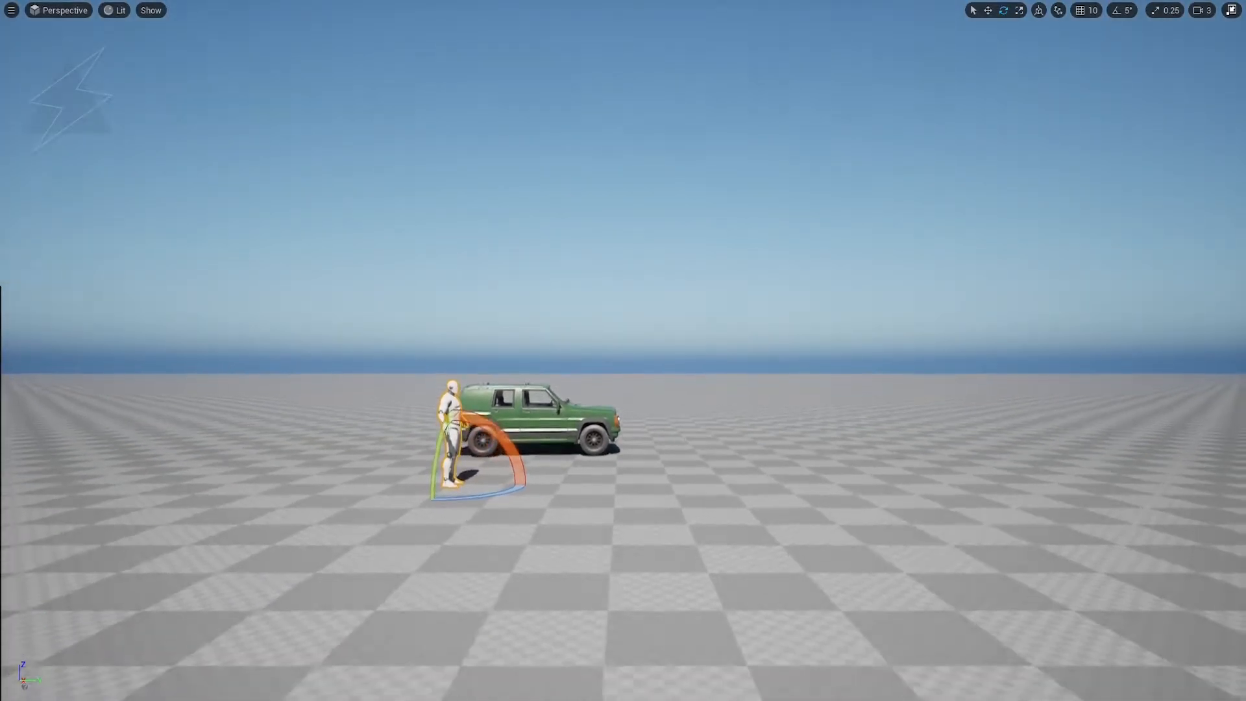
Delete the mannequin in front of the SUV and shift the SUV sideways to the left part of the scene
key(w)
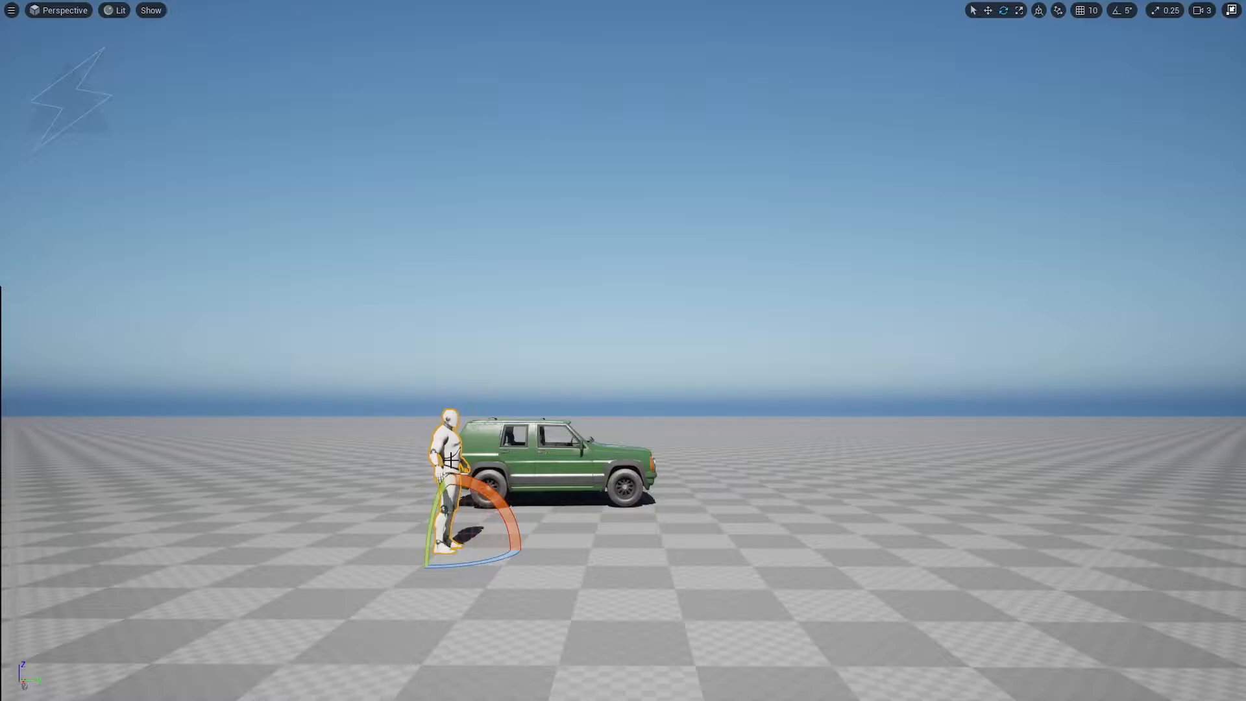
key(Delete)
click(529, 454)
key(w)
drag(598, 503, 304, 507)
scroll(613, 515, up, 2)
scroll(567, 539, down, 2)
scroll(444, 501, up, 3)
Sculpt low bumps into the landscape behind the SUV with a 512 brush, and undo the last strokes
key(F11)
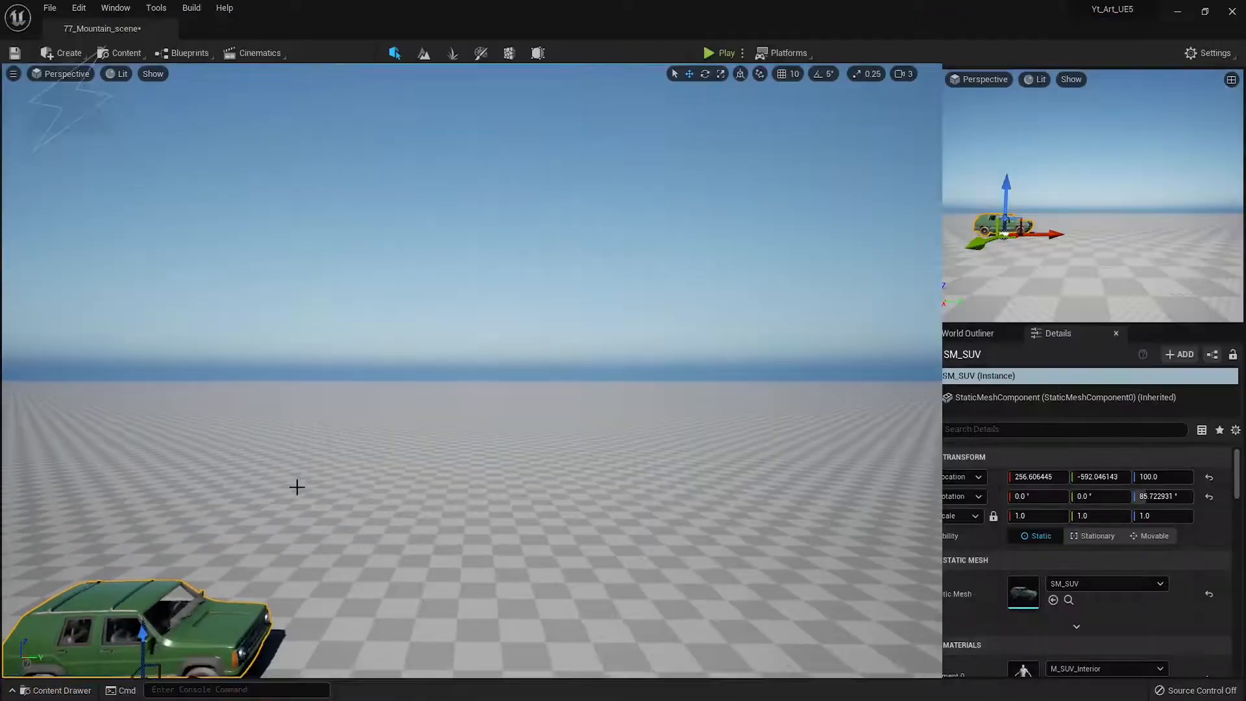
click(423, 53)
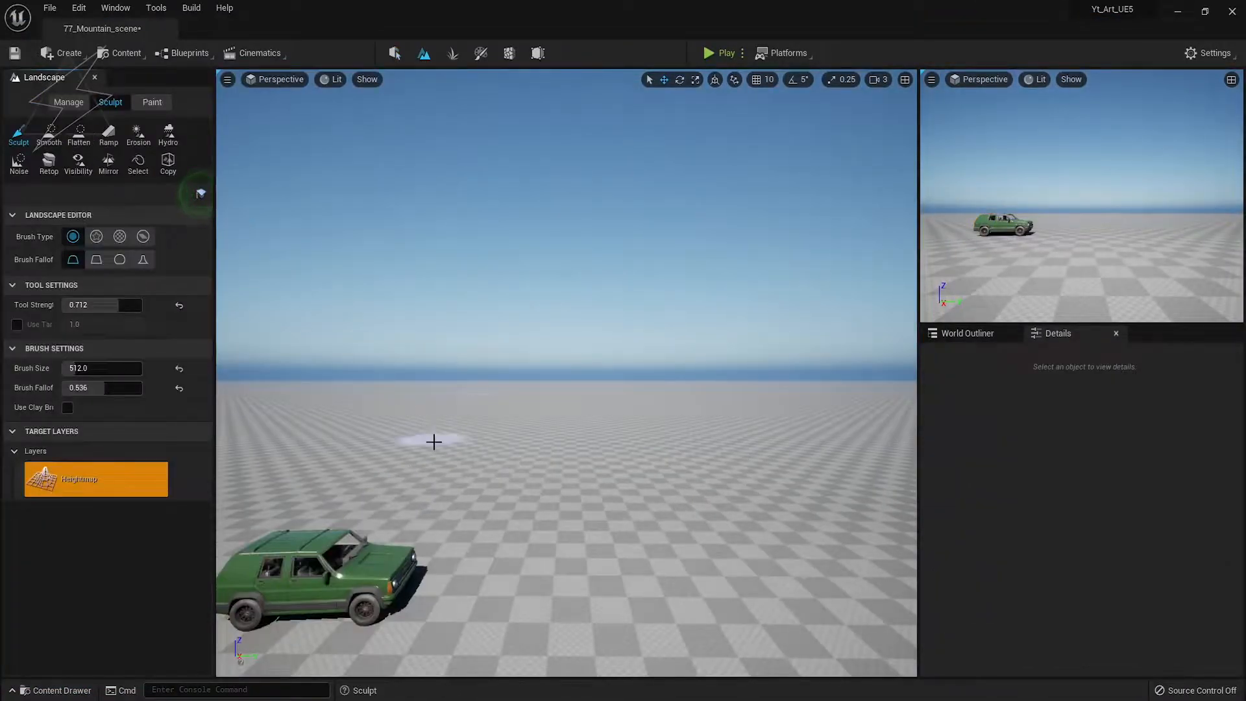
mouse_move(473, 459)
mouse_down()
mouse_move(828, 467)
mouse_move(302, 415)
mouse_move(796, 434)
mouse_up()
key(F11)
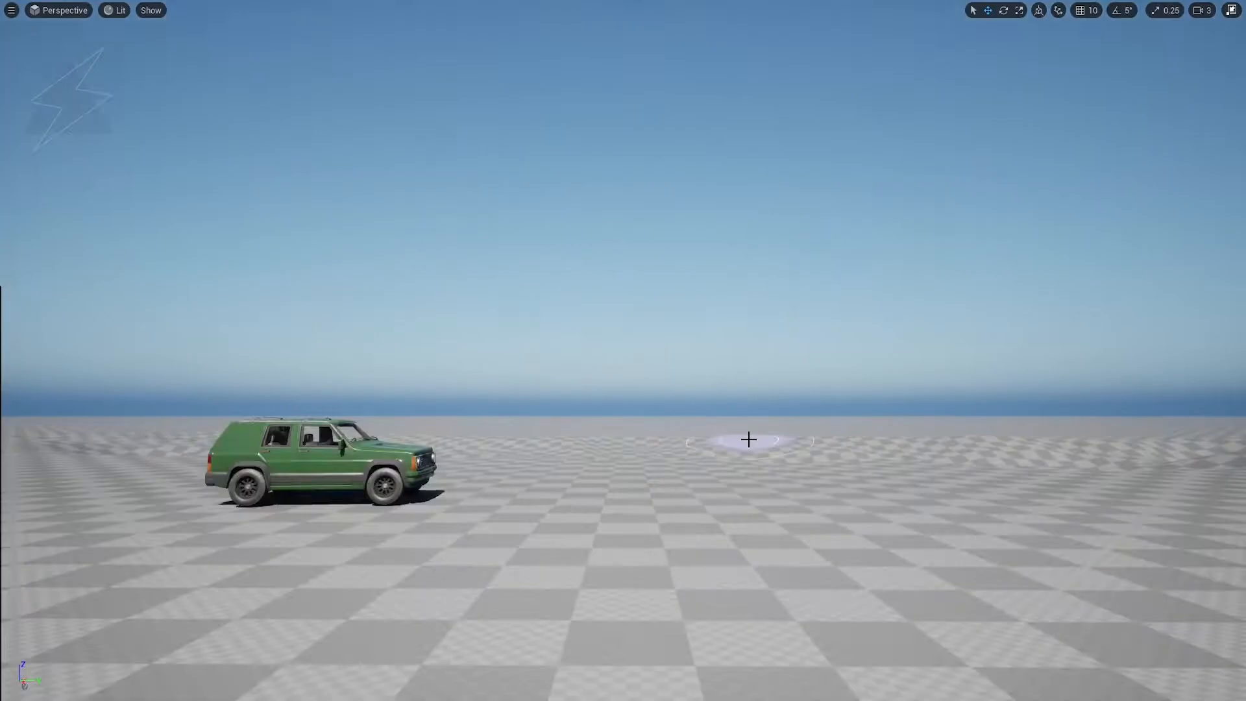
key(ctrl+z)
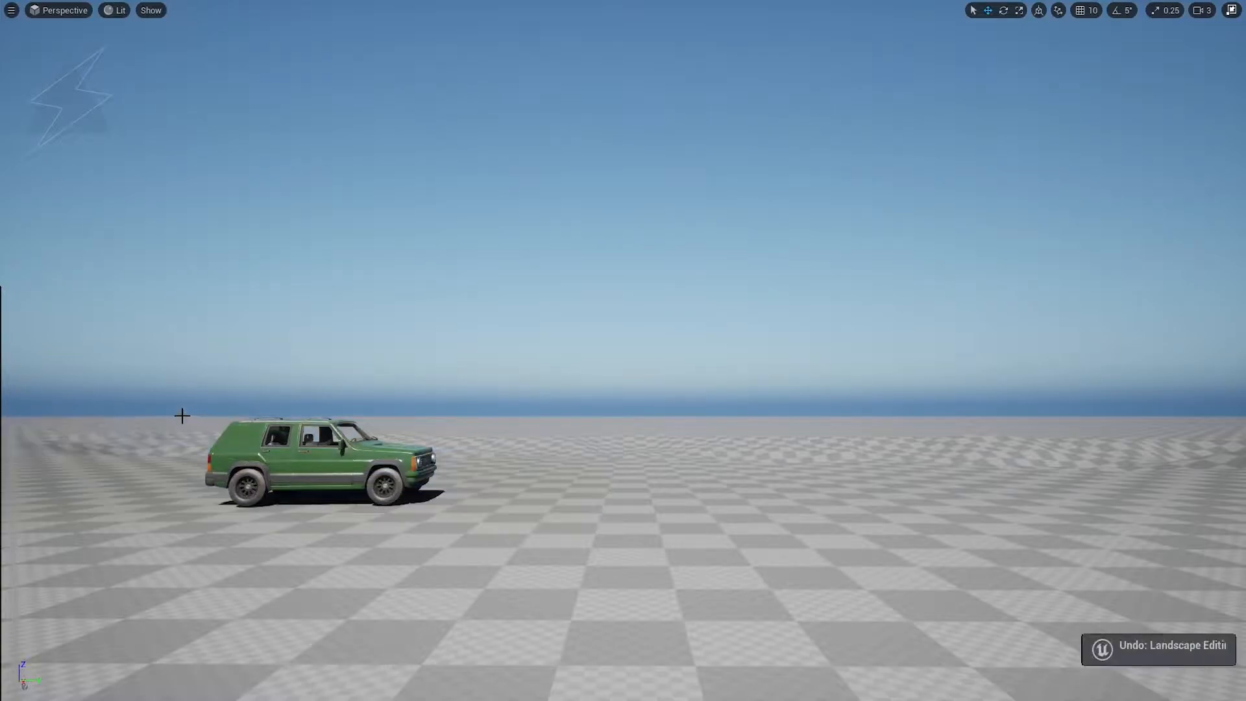
key(ctrl+z)
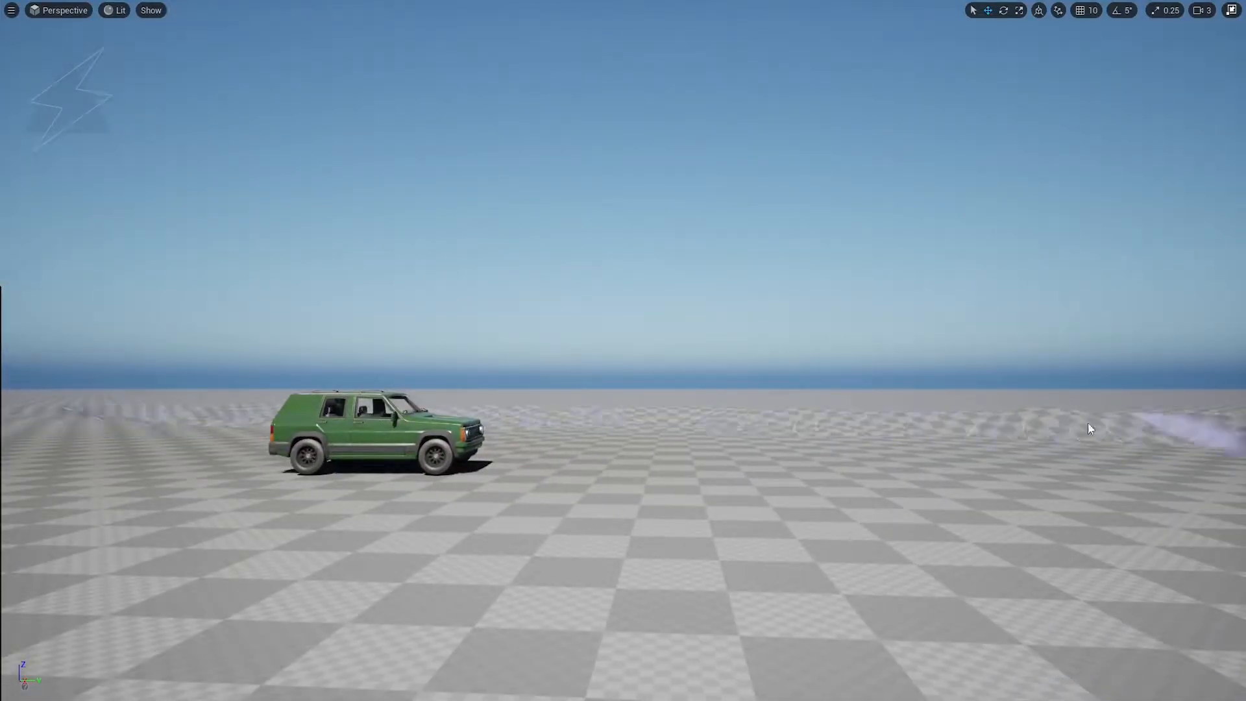
Enlarge the sculpting brush to 3905 and raise broad hills across the distant landscape
scroll(907, 425, up, 3)
right_drag(844, 426, 843, 574)
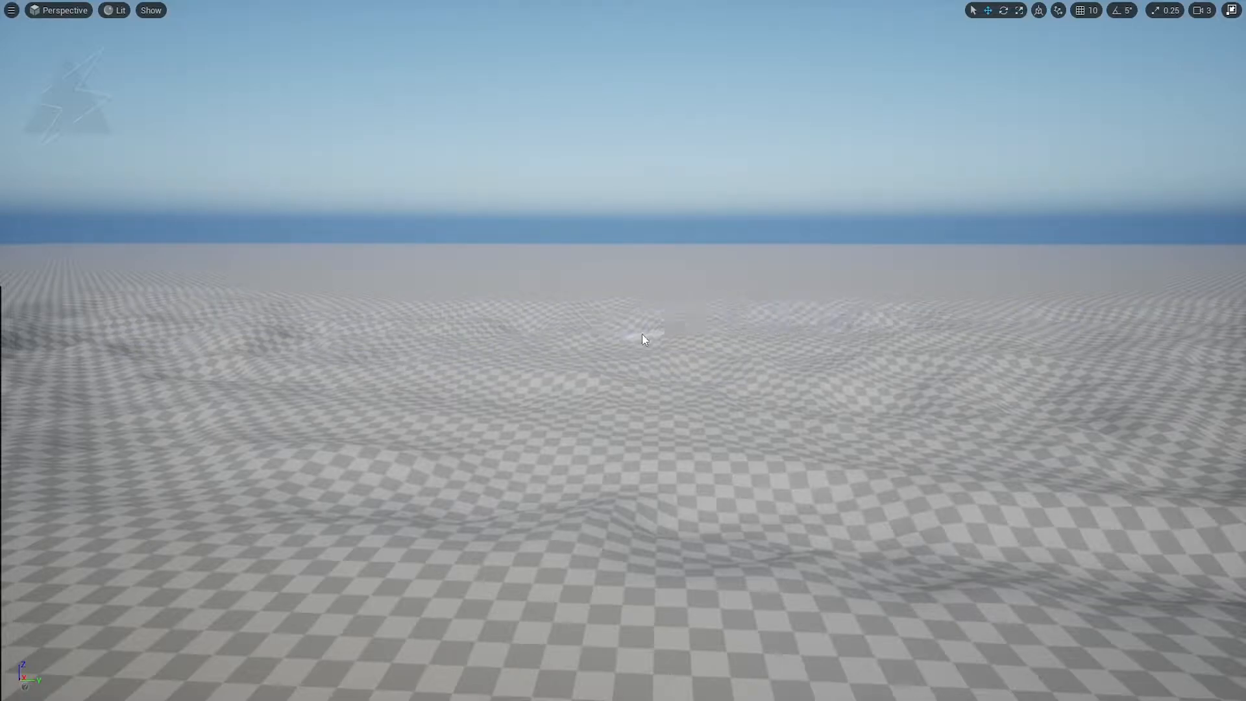
key(bracketright)
key(bracketright)
key(bracketright)
key(bracketright)
key(bracketright)
drag(219, 305, 1168, 316)
Smooth the uneven sculpted terrain with the Smooth tool, undoing the unwanted smoothing strokes
key(F11)
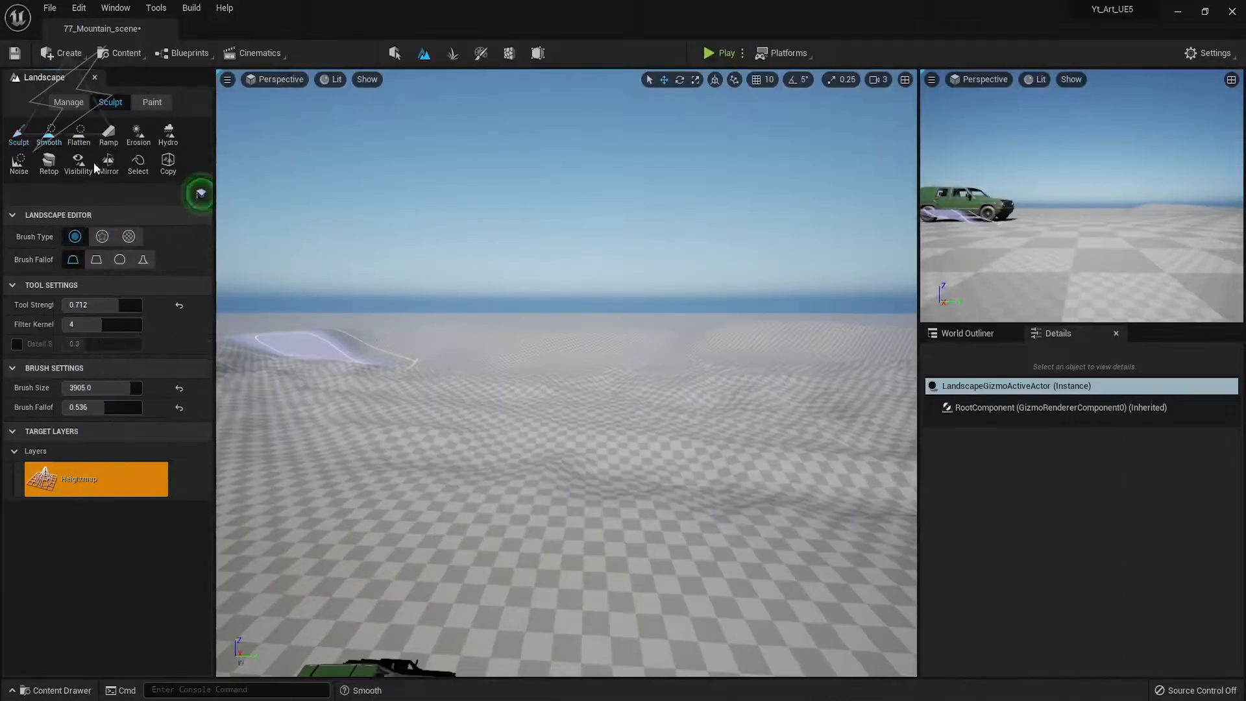
right_drag(428, 415, 474, 444)
key(F11)
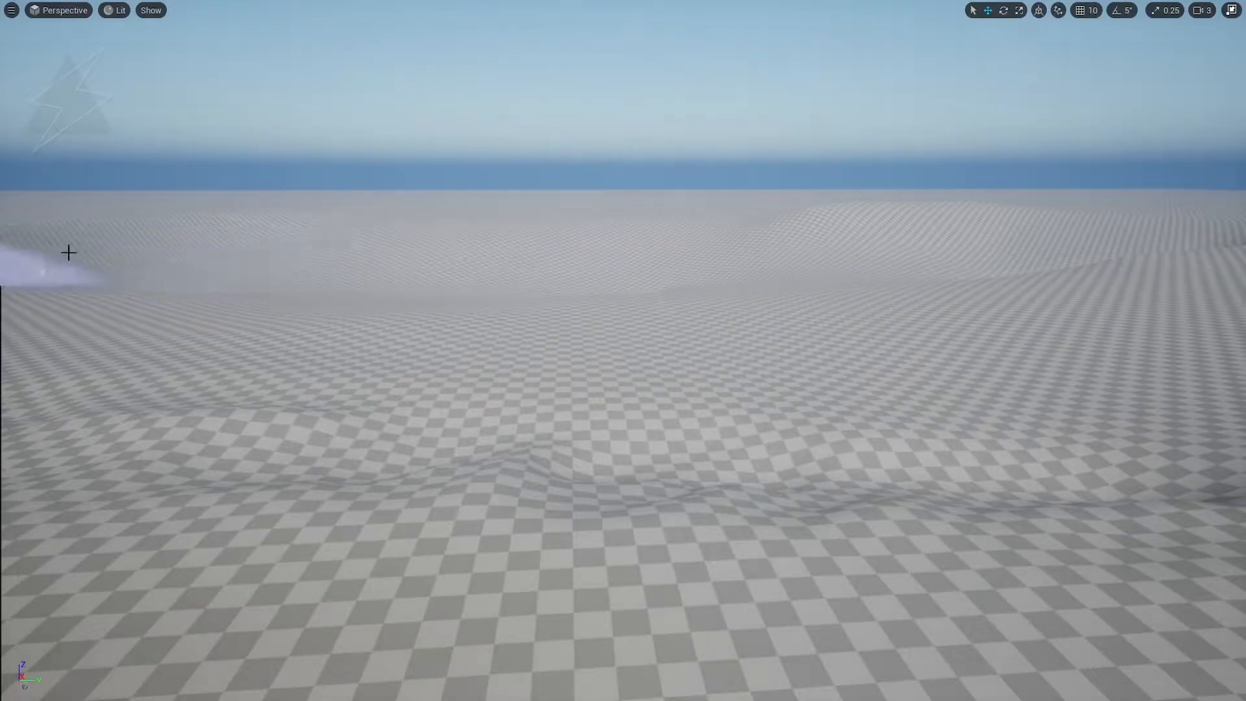
key(ctrl+z)
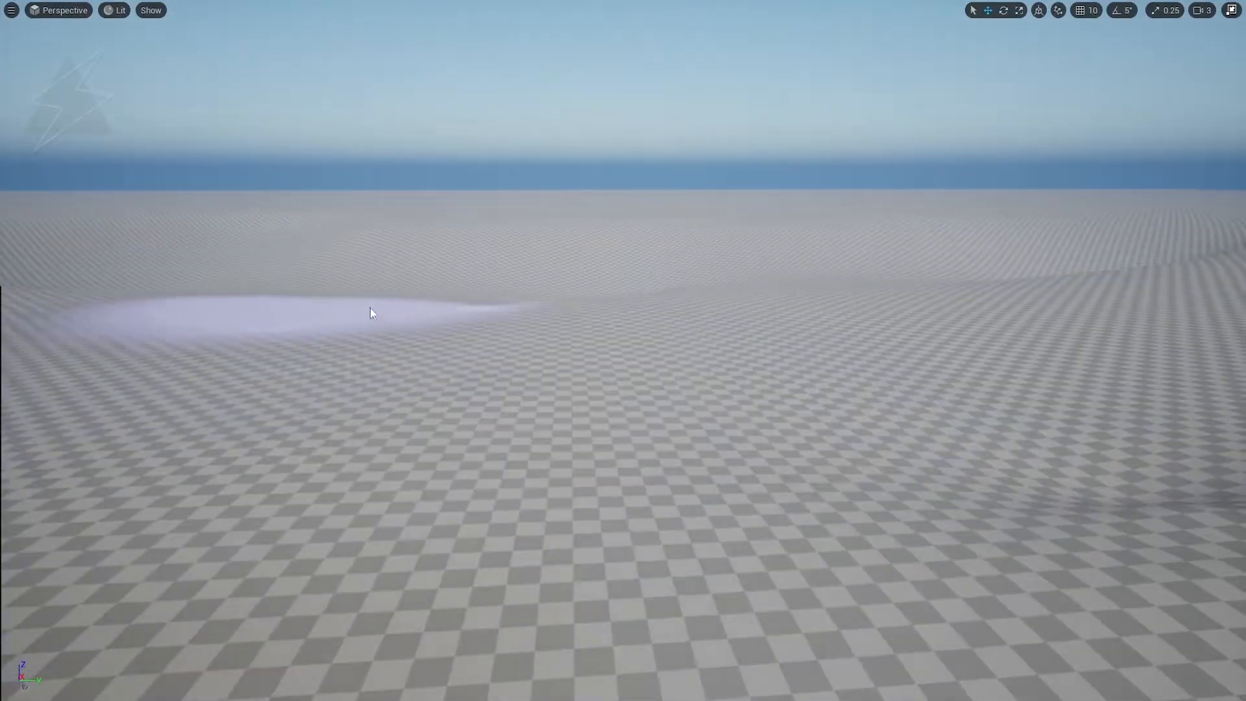
mouse_move(1143, 312)
right_down()
mouse_move(1207, 305)
mouse_move(1236, 344)
right_up()
right_drag(746, 237, 626, 225)
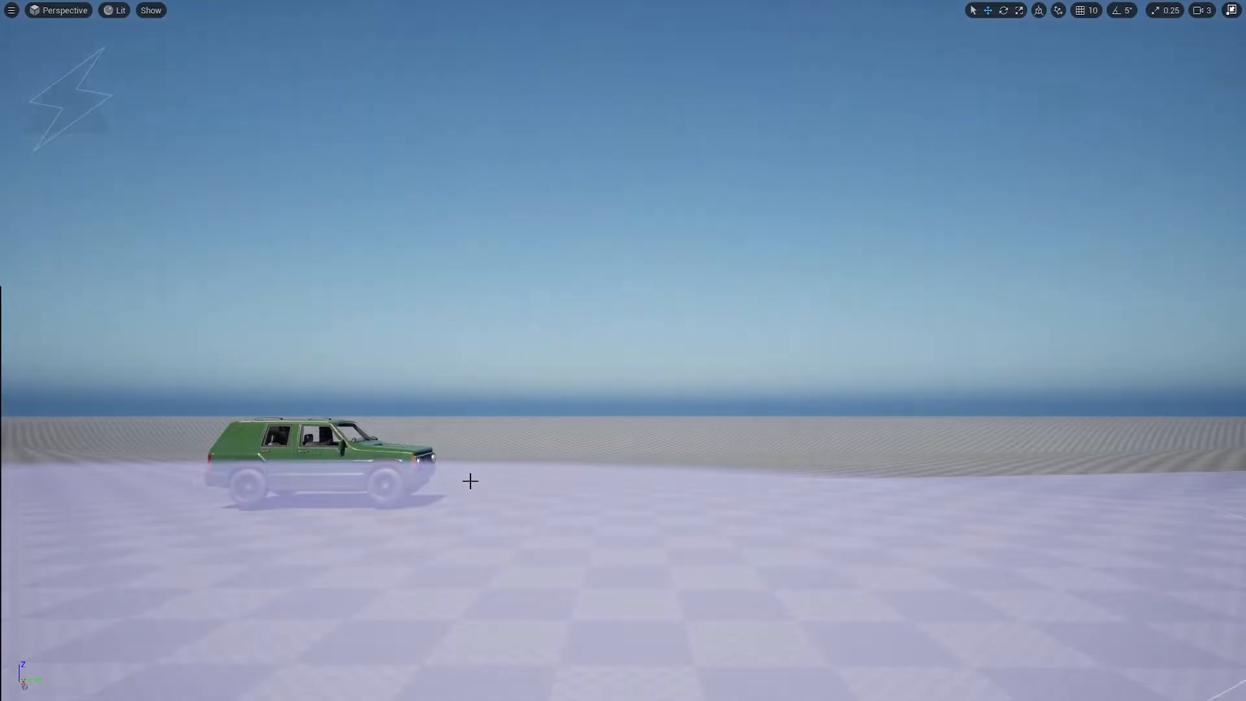
key(ctrl+z)
Switch from landscape sculpting back to selection mode and save the level
key(F11)
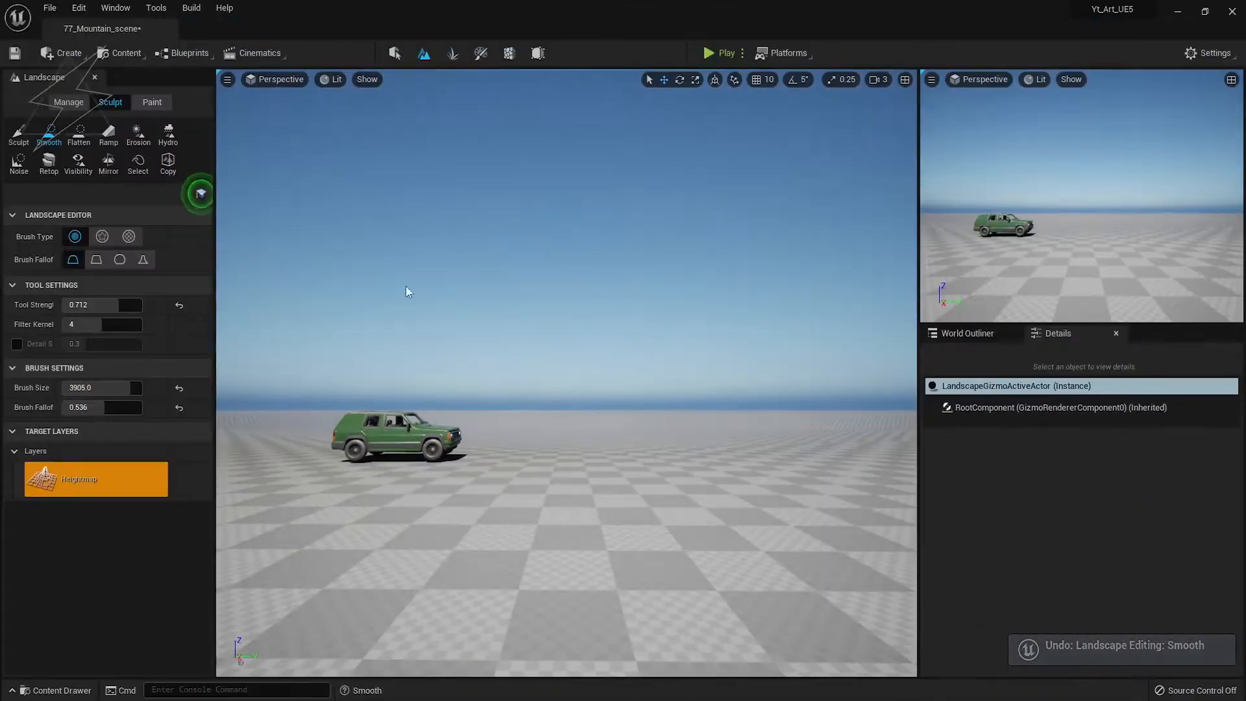
click(15, 133)
right_drag(505, 311, 454, 363)
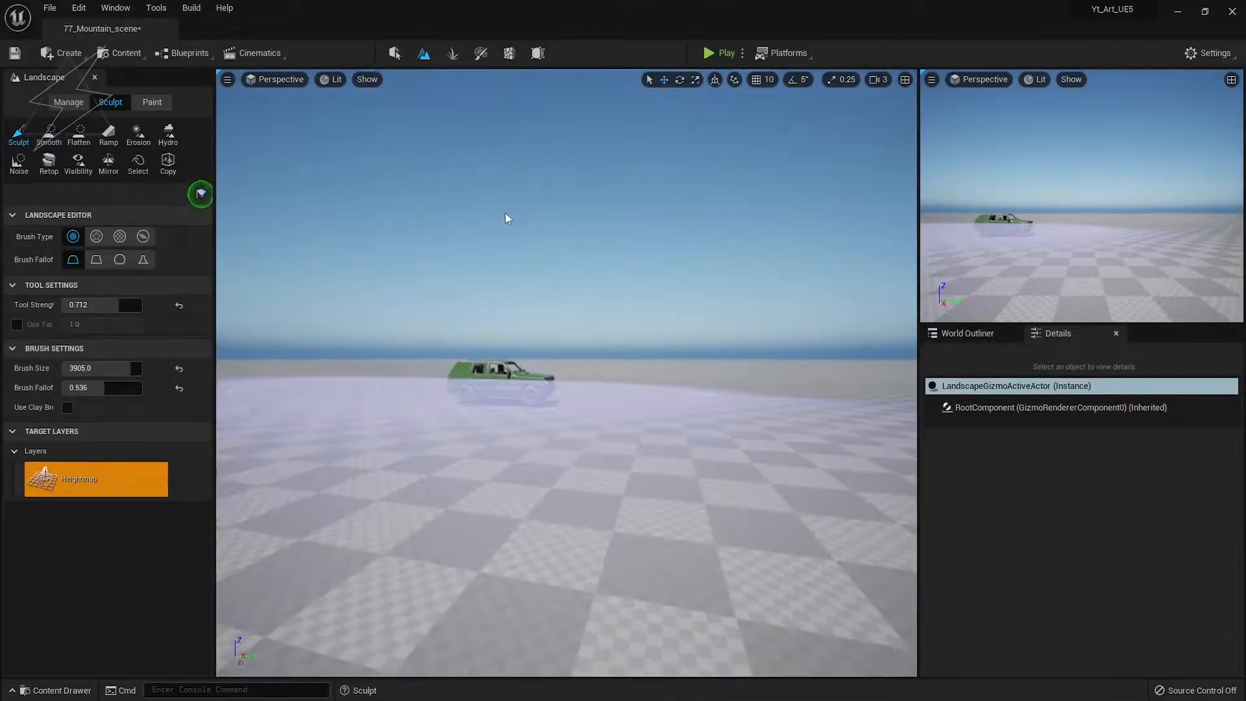
click(395, 52)
key(ctrl+s)
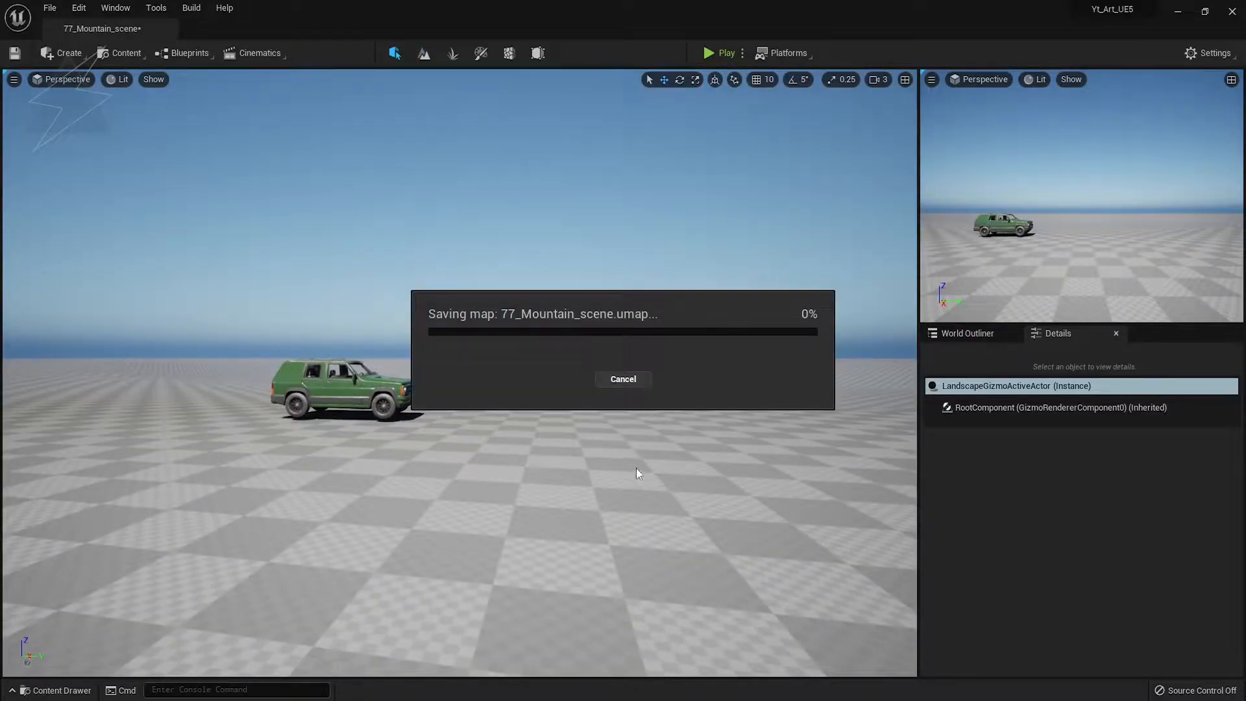
Lower the SUV along the vertical axis to a Z location of about 89
right_drag(653, 489, 714, 491)
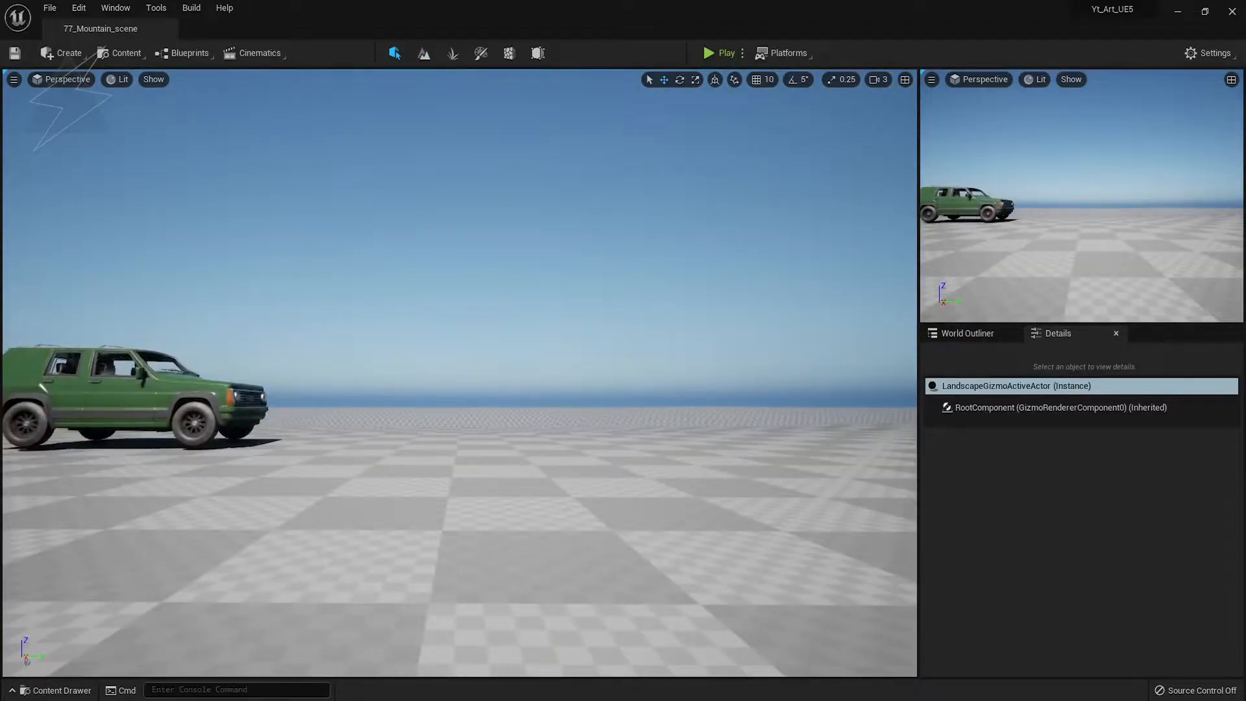
click(124, 399)
drag(133, 400, 129, 406)
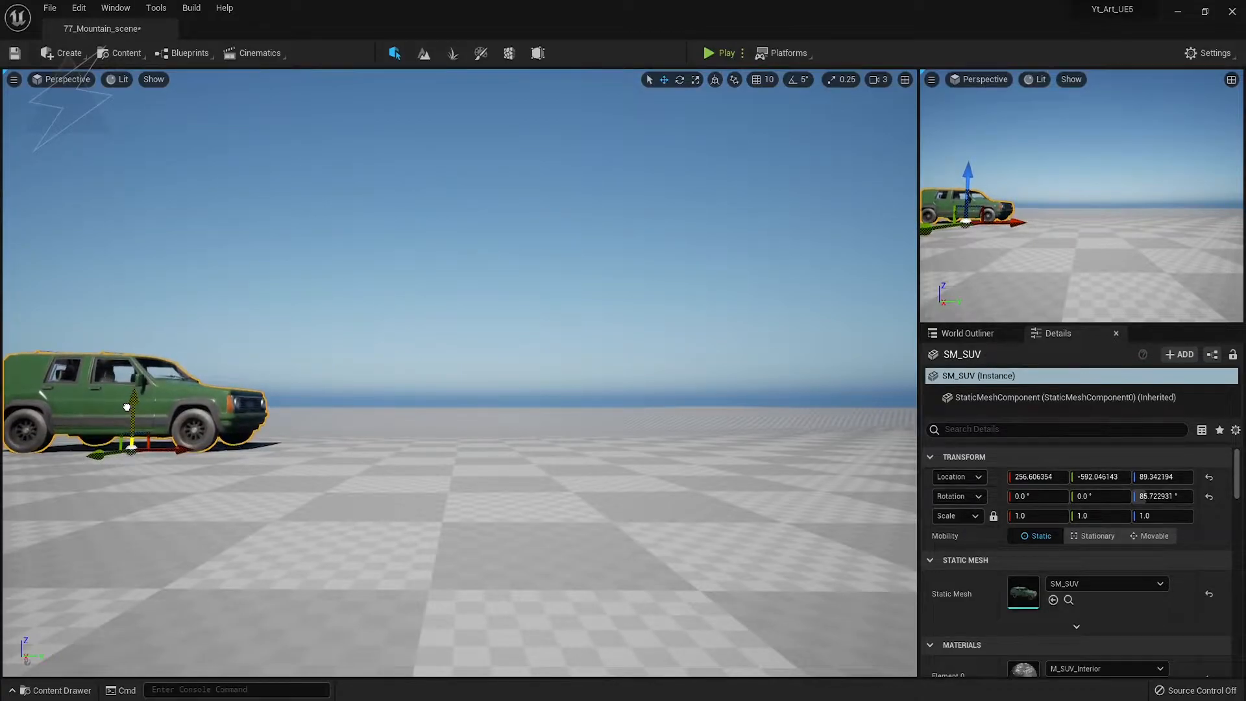
click(221, 352)
Fine-tune the SUV's placement from close up so its wheels rest on the ground, and restore the full-screen scene view
right_drag(165, 379, 88, 383)
key(w)
key(q)
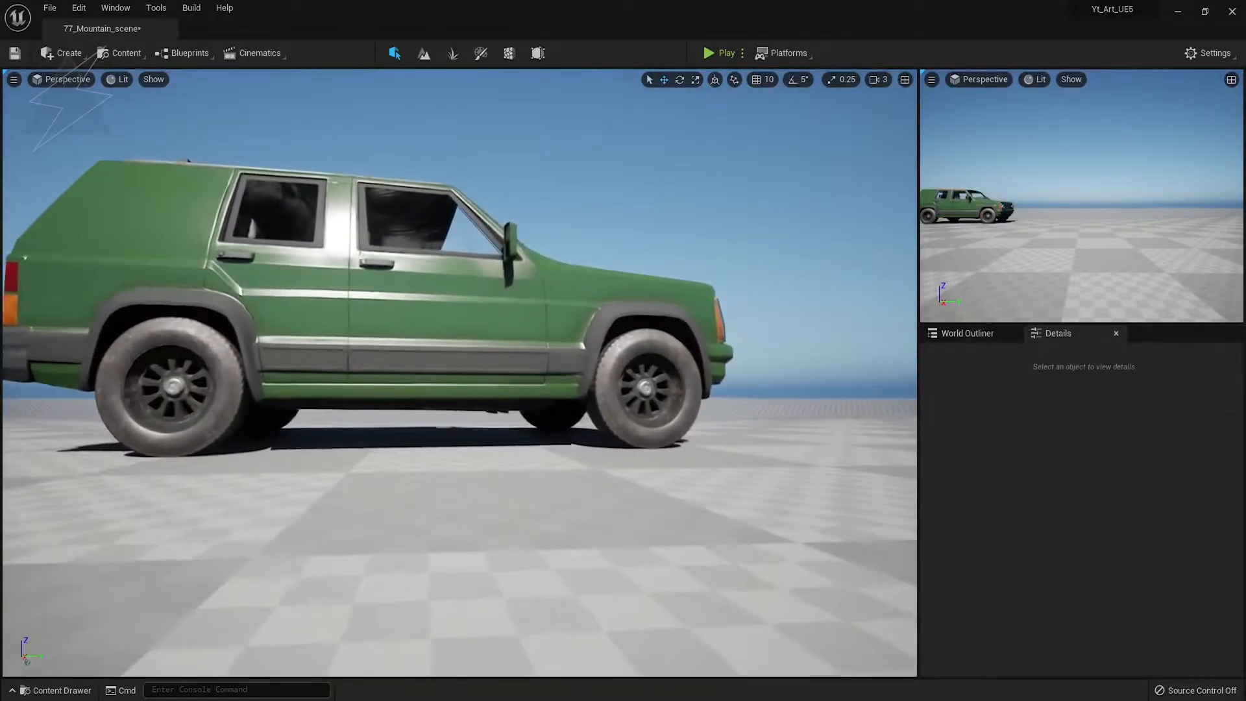
click(241, 347)
drag(391, 399, 380, 398)
key(Escape)
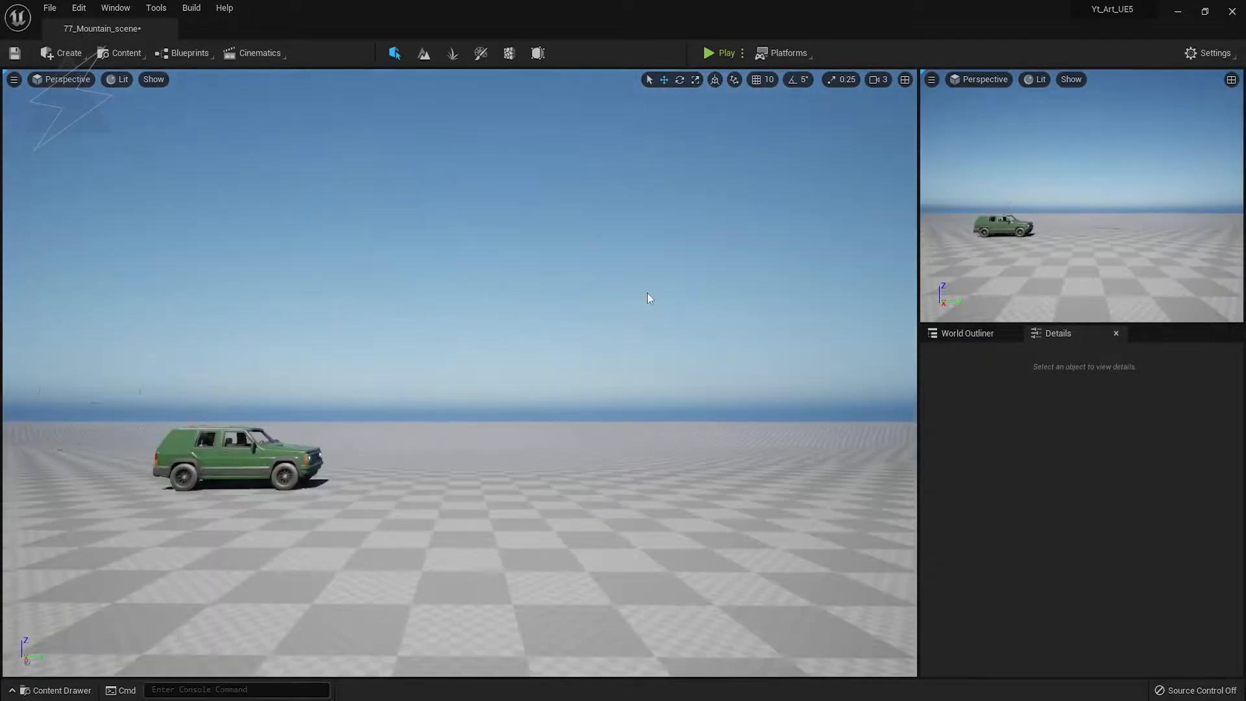
key(F11)
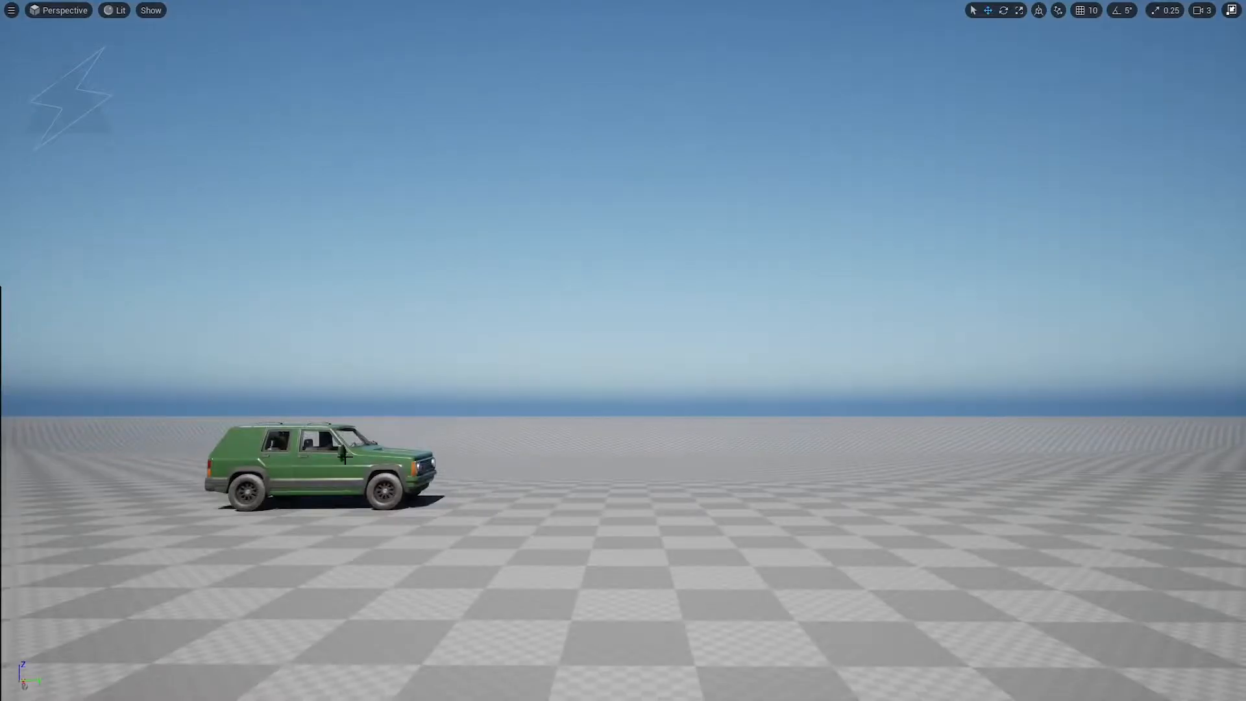
Move the SUV slightly closer to the camera and forward along the ground, and leave the full-screen scene view
click(307, 512)
mouse_move(307, 513)
mouse_down()
mouse_move(227, 513)
mouse_move(331, 514)
mouse_up()
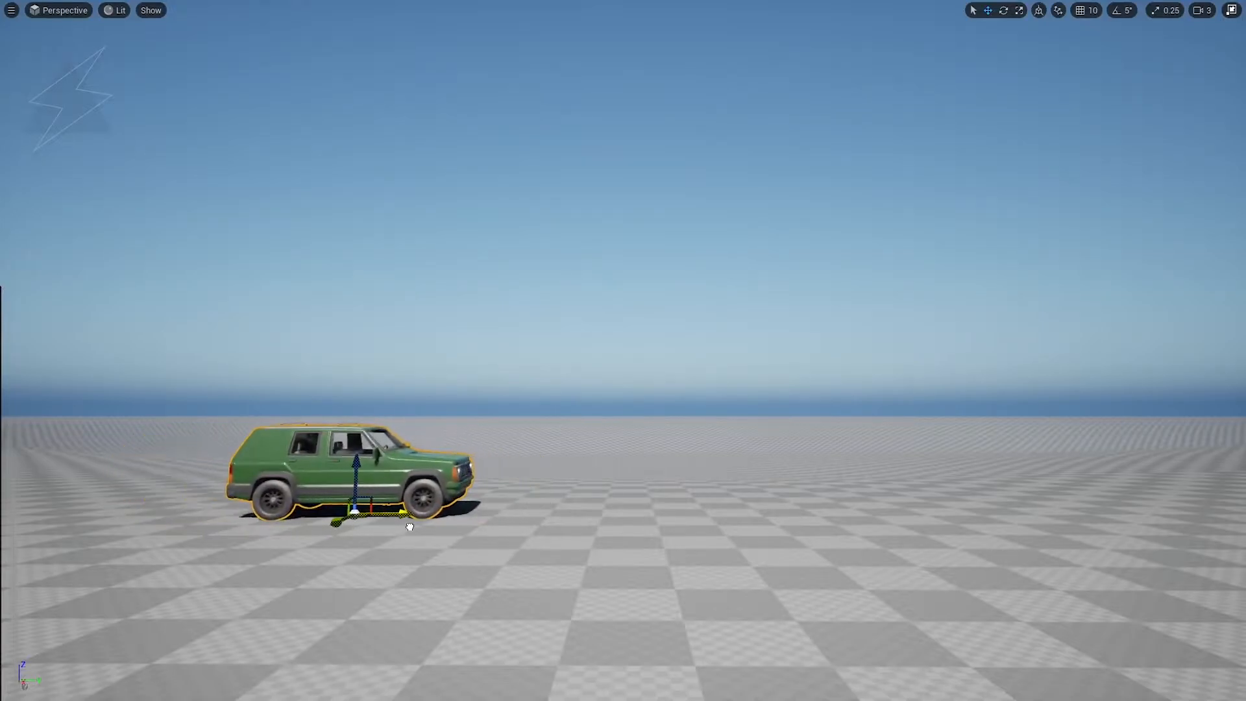
key(F11)
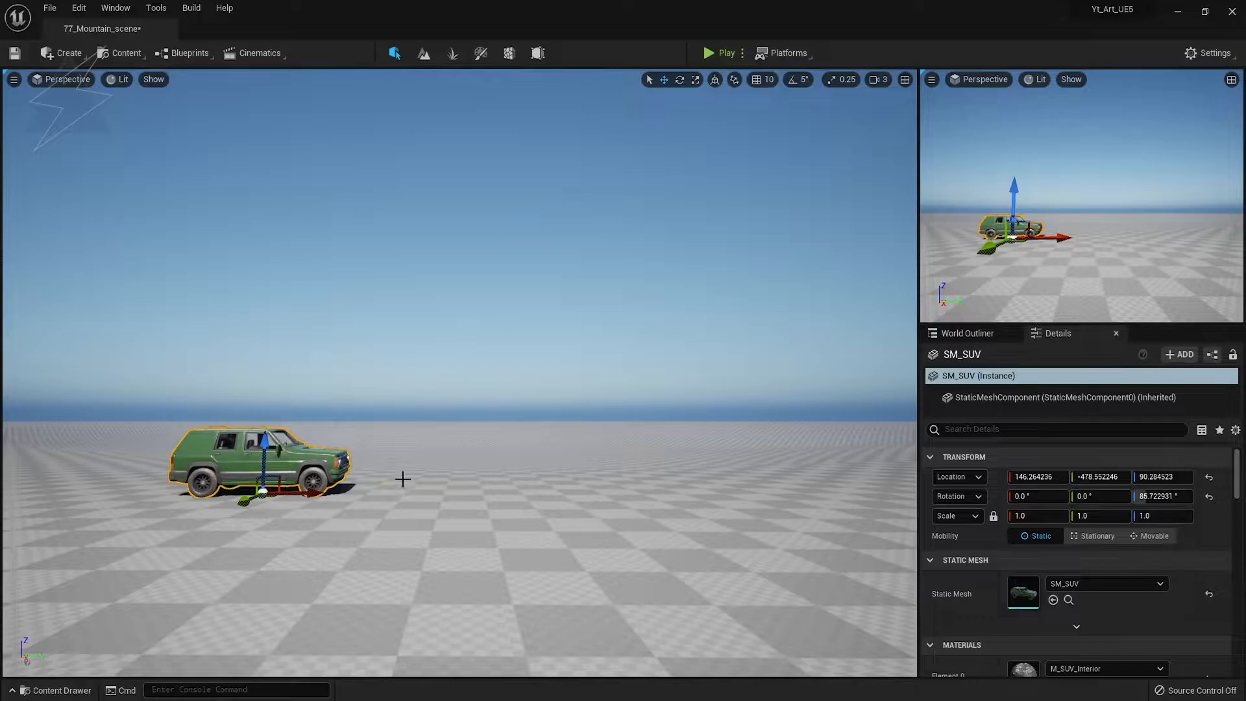
Select the landscape and assign M_auto_landscape_instant as its landscape material
right_click(510, 441)
click(398, 318)
click(264, 549)
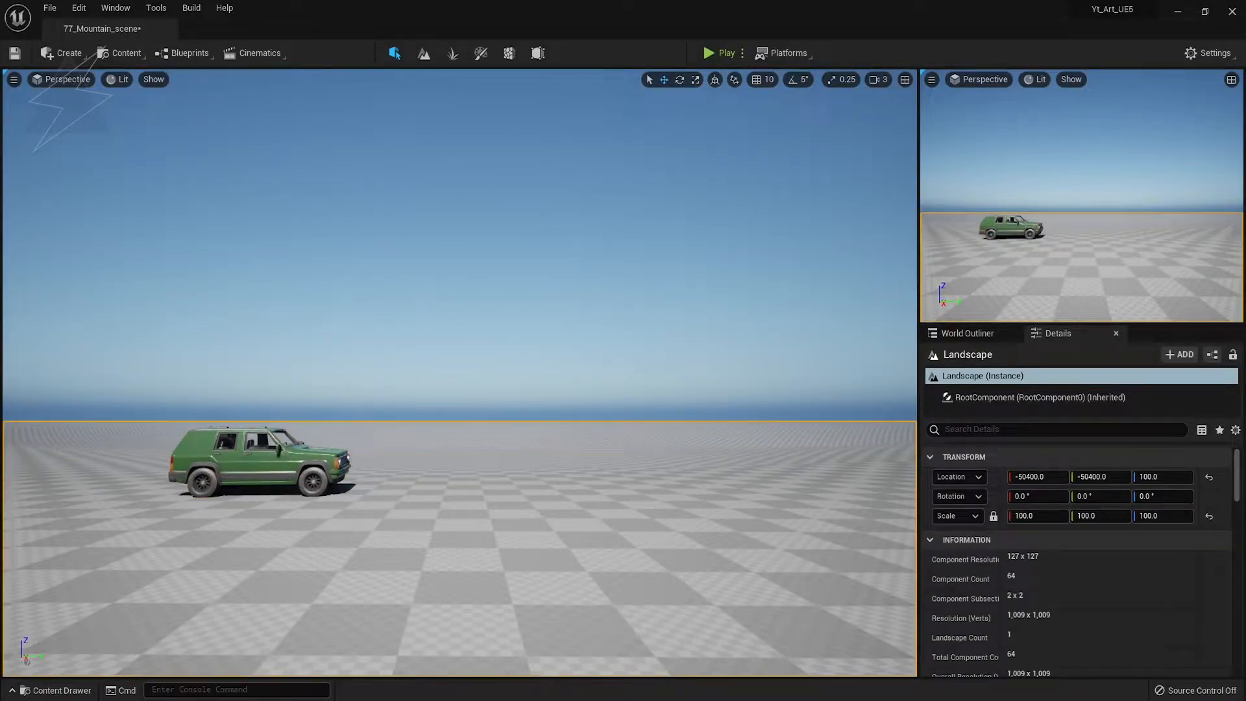
scroll(1113, 563, down, 5)
click(1053, 516)
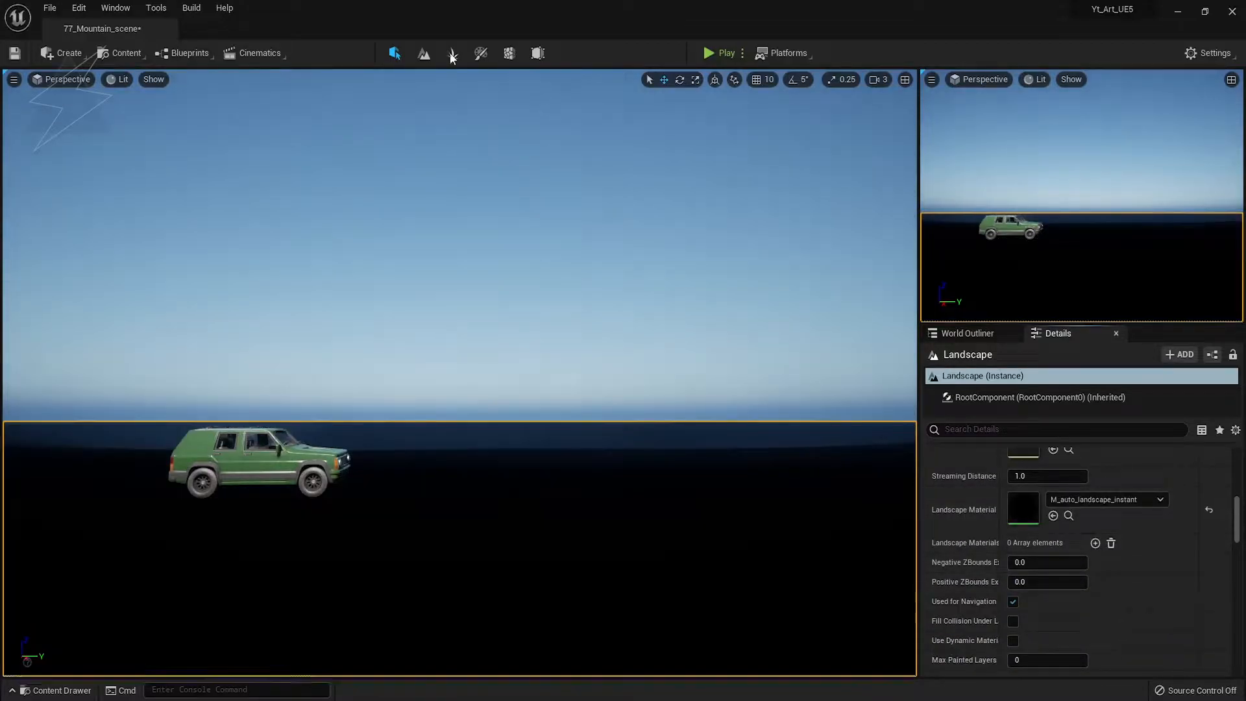
Create and save layer info for the landscape's Material_Blend paint layer, and return to selection mode
click(424, 53)
click(152, 102)
click(159, 455)
click(191, 494)
click(637, 490)
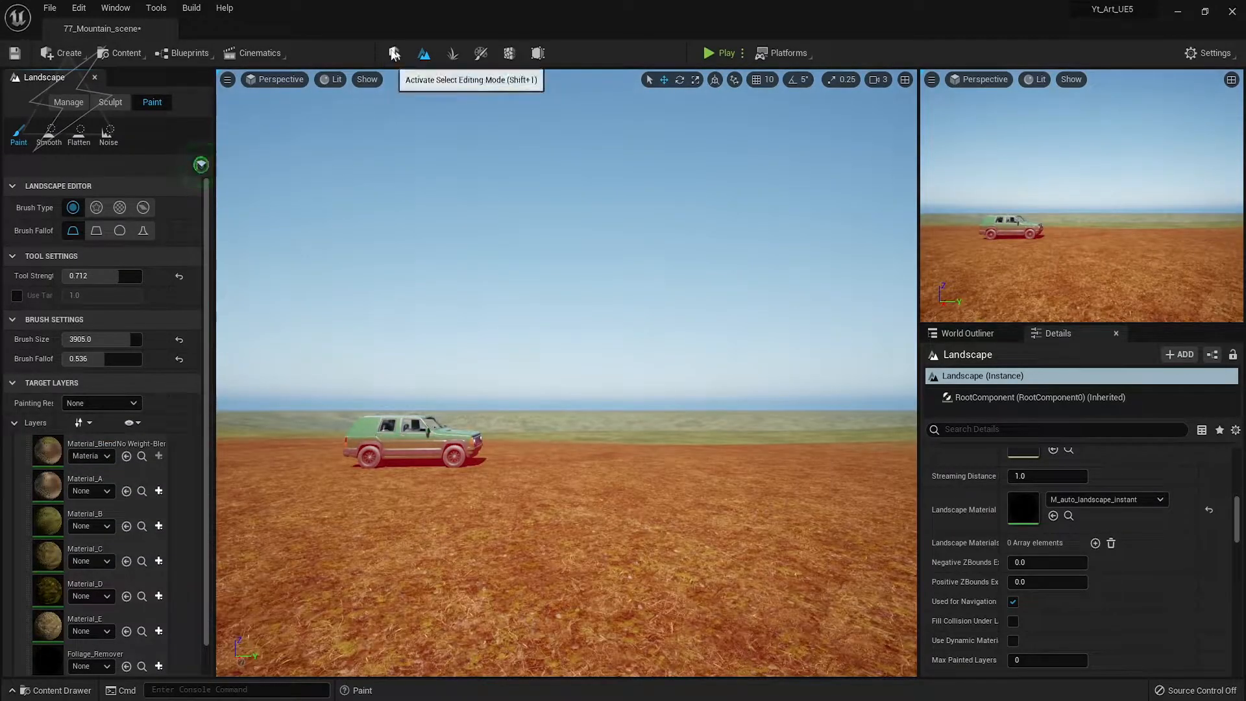
click(394, 54)
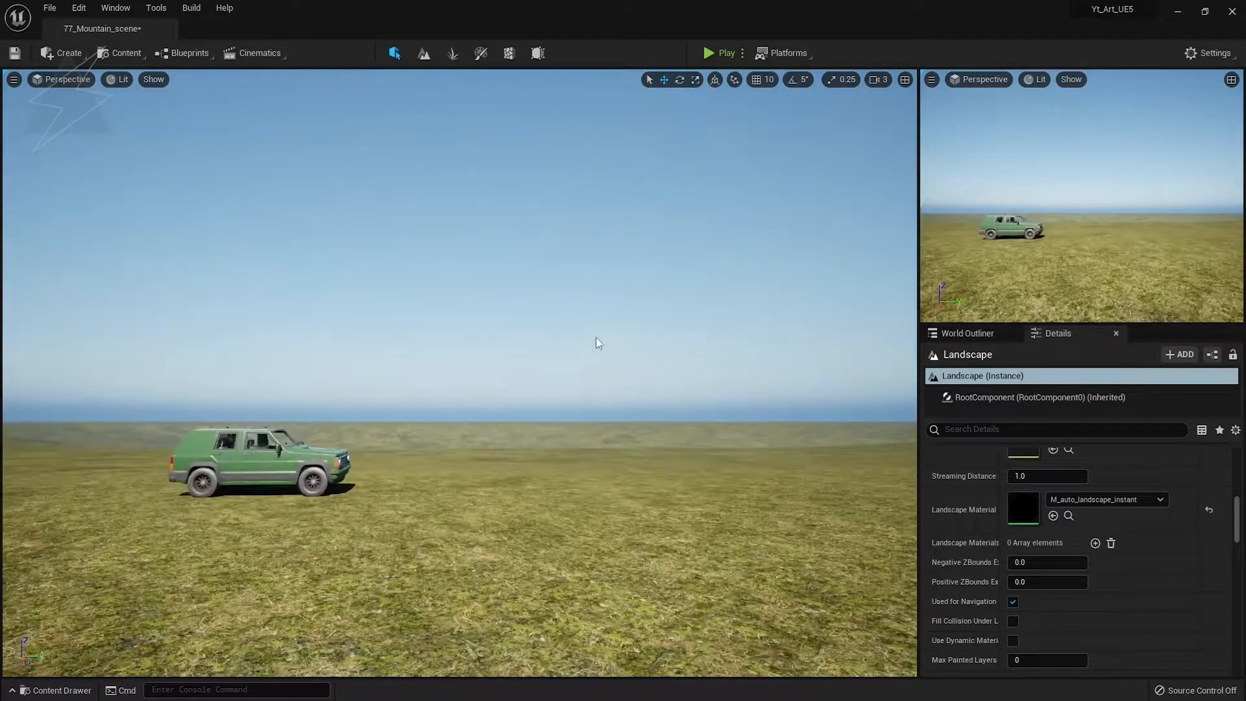
Return to landscape sculpting above the terrain with a camera speed of 5, undoing the strokes made with the oversized brush
key(w)
right_drag(702, 364, 702, 480)
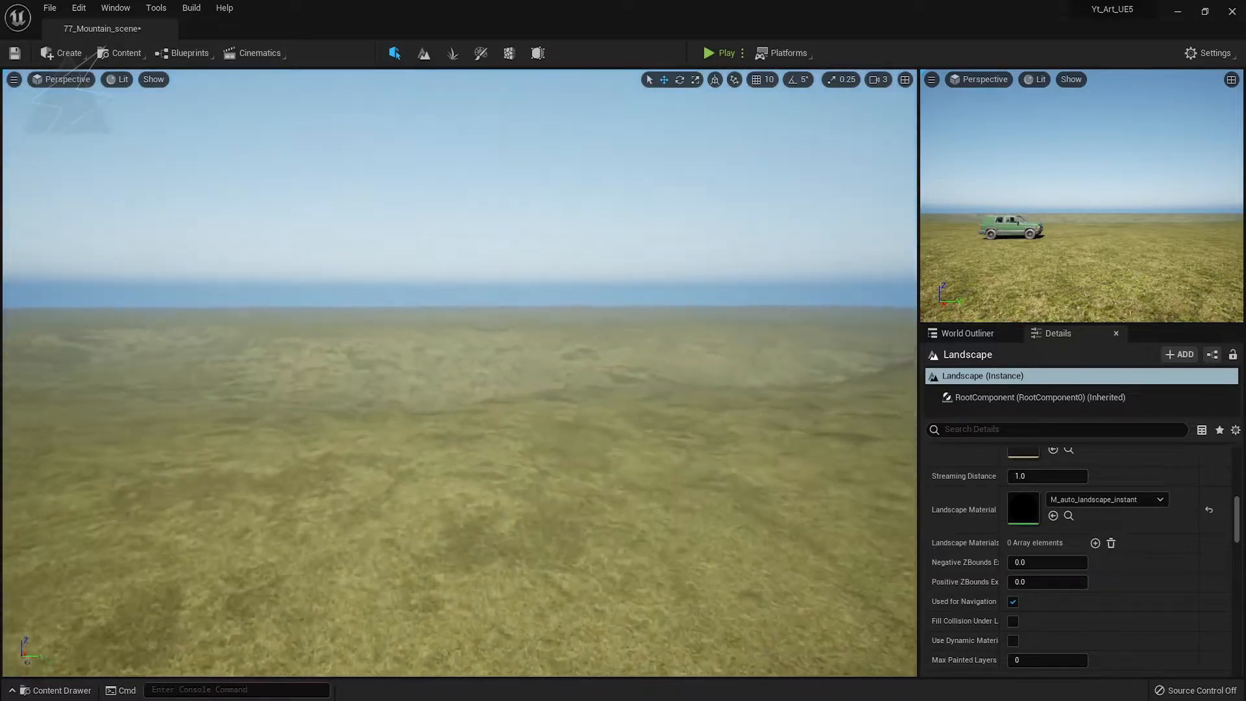
click(424, 53)
click(110, 103)
mouse_move(597, 384)
right_down()
mouse_move(584, 442)
mouse_move(584, 420)
right_up()
click(878, 79)
click(929, 111)
key(w)
key(ctrl+z)
key(ctrl+z)
key(ctrl+z)
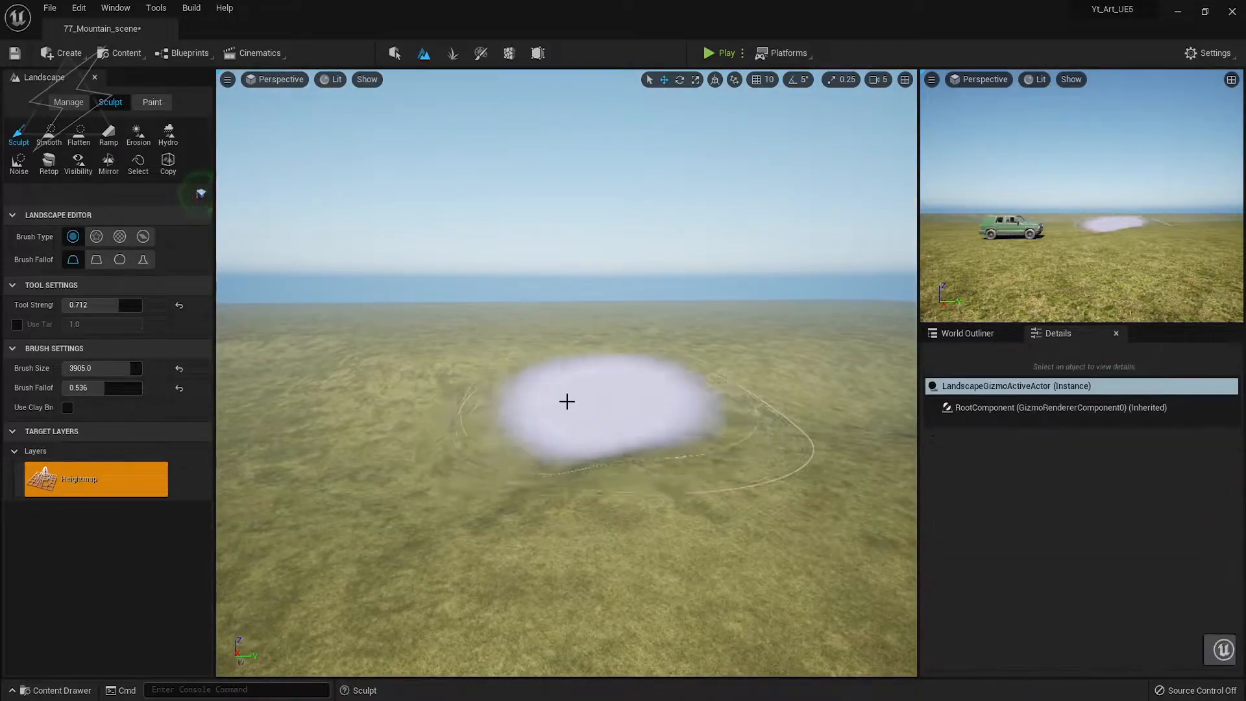
Reduce the sculpt brush size to about 1617 and raise a range of low hills across the background beyond the SUV
drag(121, 368, 100, 368)
mouse_move(597, 425)
mouse_down()
mouse_move(634, 423)
mouse_move(459, 412)
mouse_move(663, 420)
mouse_up()
right_drag(664, 421, 602, 356)
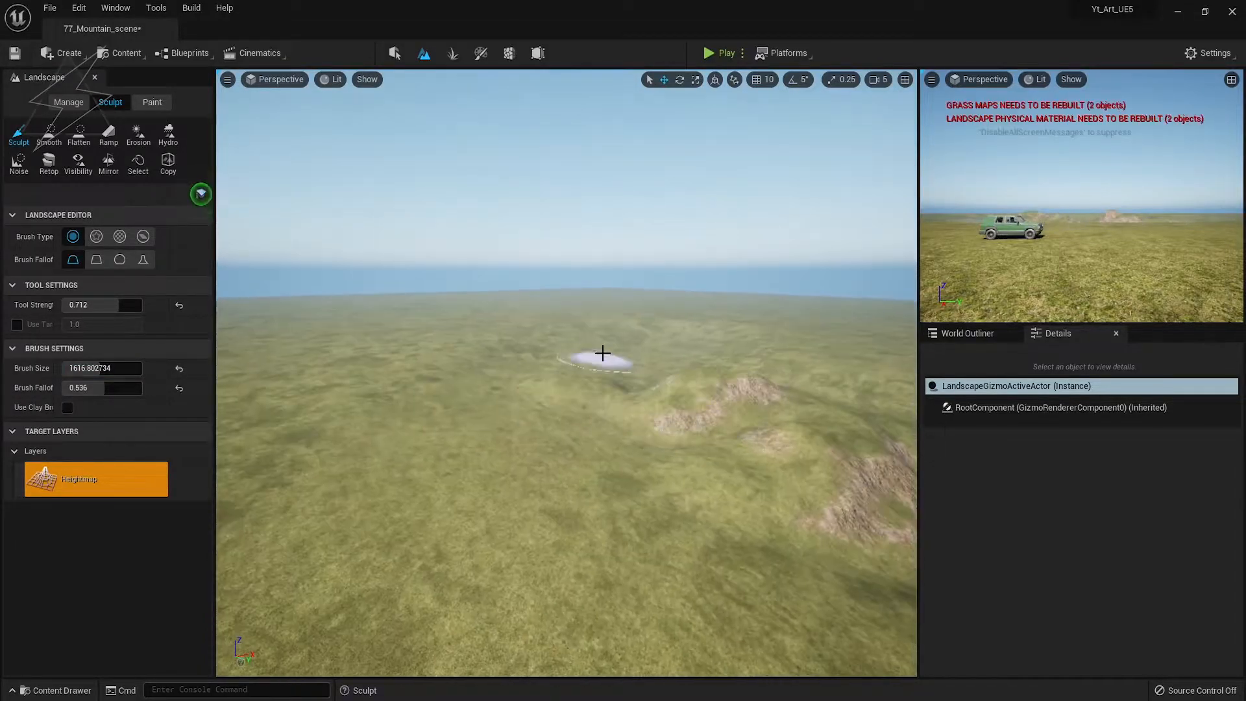
drag(633, 344, 762, 461)
right_drag(762, 461, 567, 415)
mouse_move(567, 415)
mouse_down()
mouse_move(416, 382)
mouse_move(753, 395)
mouse_move(740, 362)
mouse_move(737, 383)
mouse_up()
right_drag(737, 383, 844, 344)
right_drag(598, 394, 668, 390)
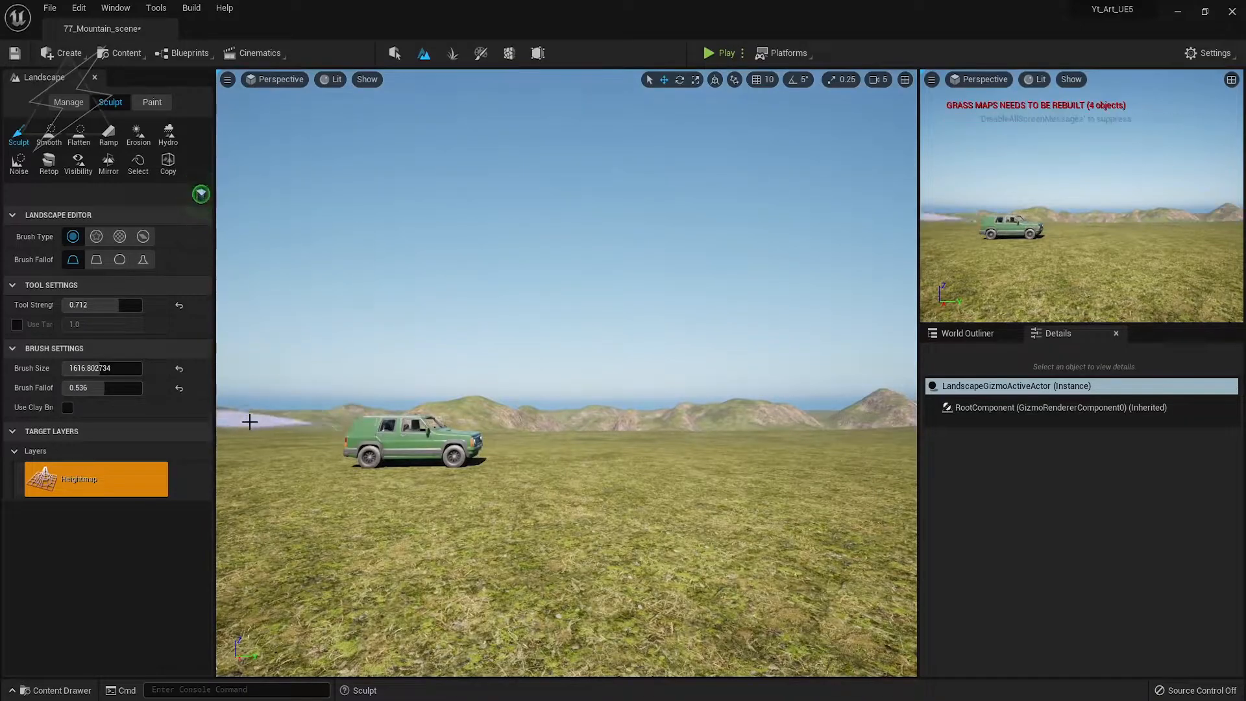
Undo the stroke behind the SUV and extend the hill range with new sculpted ridges, lowering parts of the terrain where needed
drag(250, 422, 470, 420)
key(ctrl+z)
right_drag(325, 422, 531, 418)
mouse_move(532, 417)
mouse_down()
mouse_move(526, 387)
mouse_move(500, 378)
mouse_move(487, 389)
mouse_up()
right_drag(487, 390, 414, 395)
shift+drag(414, 395, 509, 397)
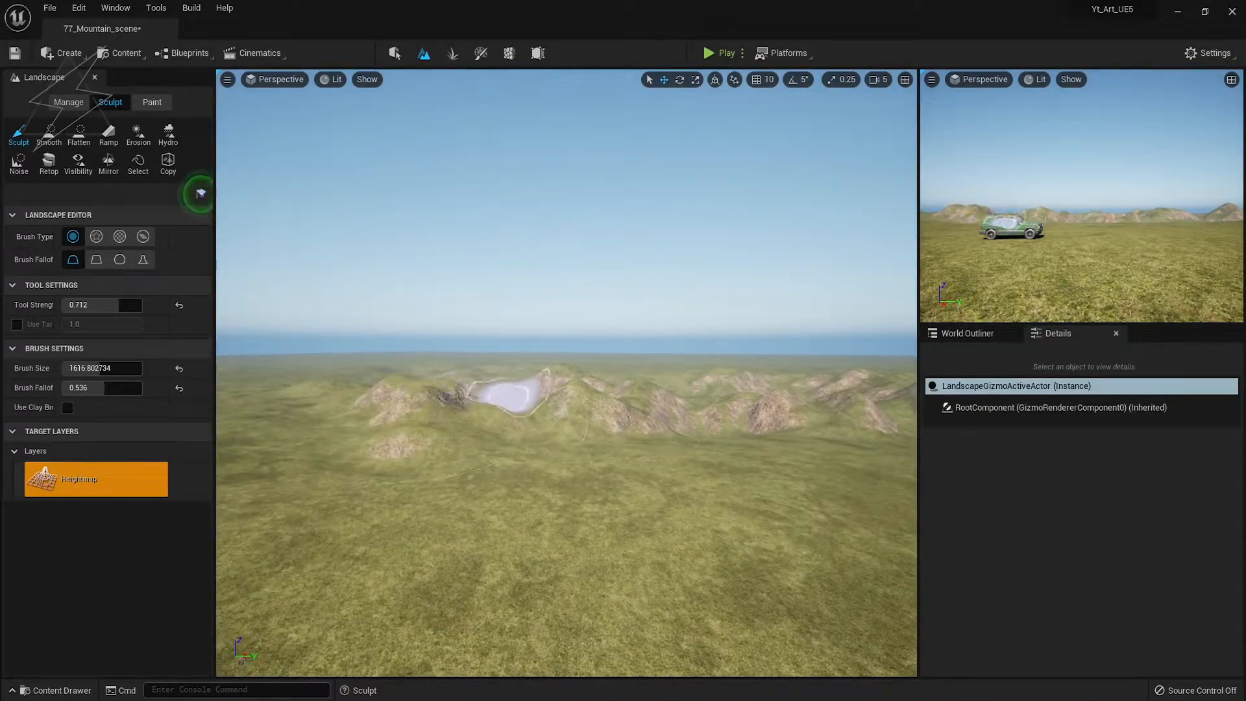
right_drag(508, 397, 476, 401)
mouse_move(476, 400)
mouse_down()
mouse_move(660, 395)
mouse_move(515, 401)
mouse_move(690, 380)
mouse_up()
right_drag(689, 380, 590, 392)
mouse_move(590, 392)
mouse_down()
mouse_move(707, 409)
mouse_move(621, 394)
mouse_move(636, 481)
mouse_move(754, 356)
mouse_move(798, 354)
mouse_move(791, 312)
mouse_up()
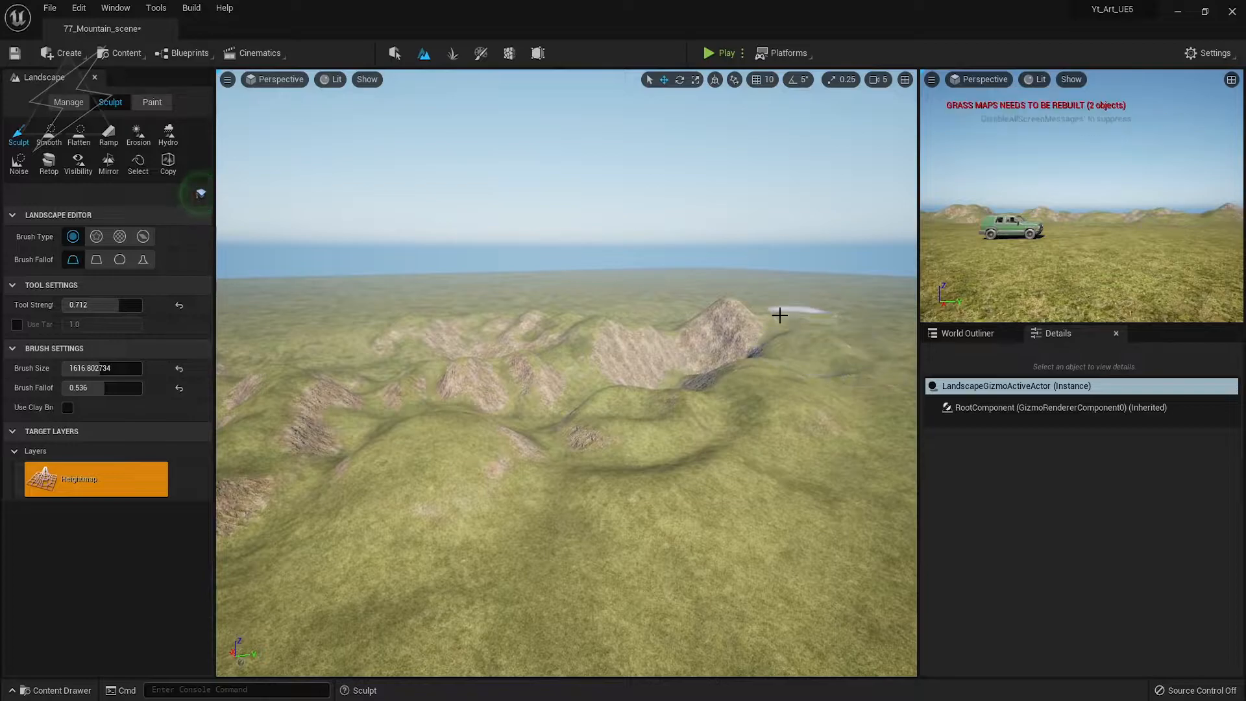
Sculpt more hills and peaks from several angles to build a deep, irregular range behind the SUV
right_drag(641, 301, 567, 314)
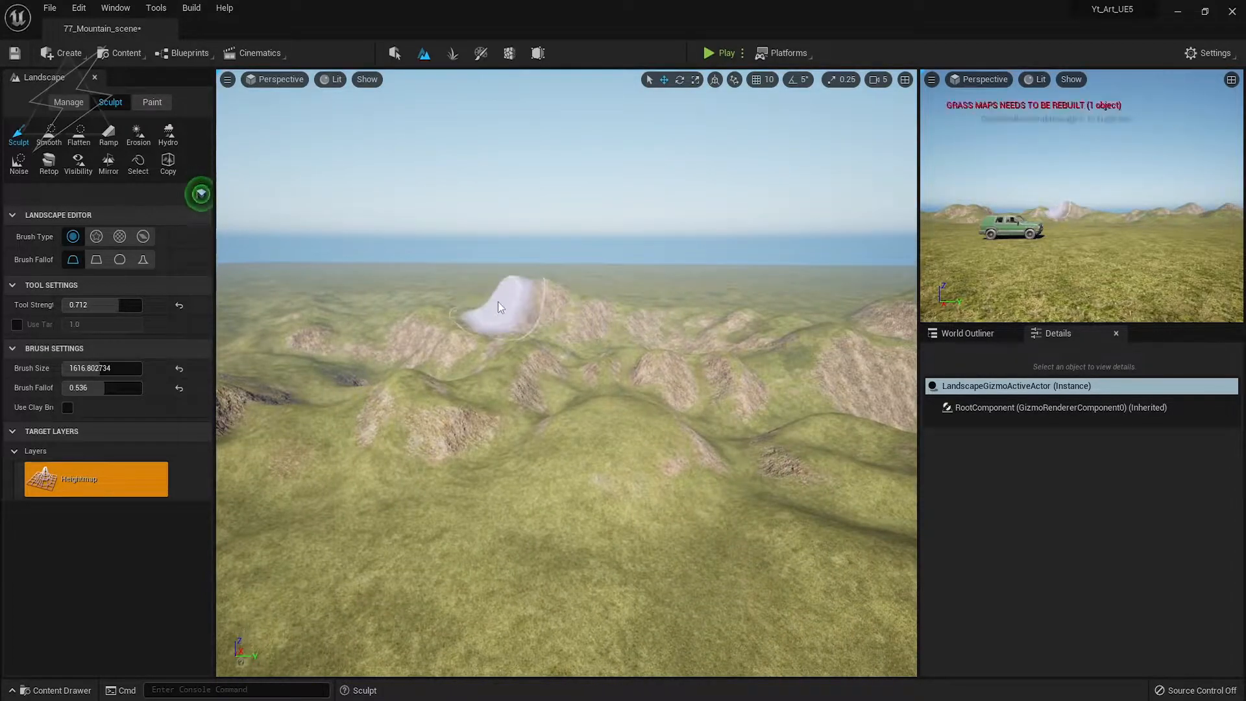
right_drag(425, 297, 667, 370)
mouse_move(558, 349)
mouse_down()
mouse_move(659, 339)
mouse_move(459, 381)
mouse_move(446, 464)
mouse_move(459, 428)
mouse_move(391, 429)
mouse_up()
right_drag(523, 383, 642, 406)
drag(525, 393, 537, 436)
right_drag(496, 449, 610, 468)
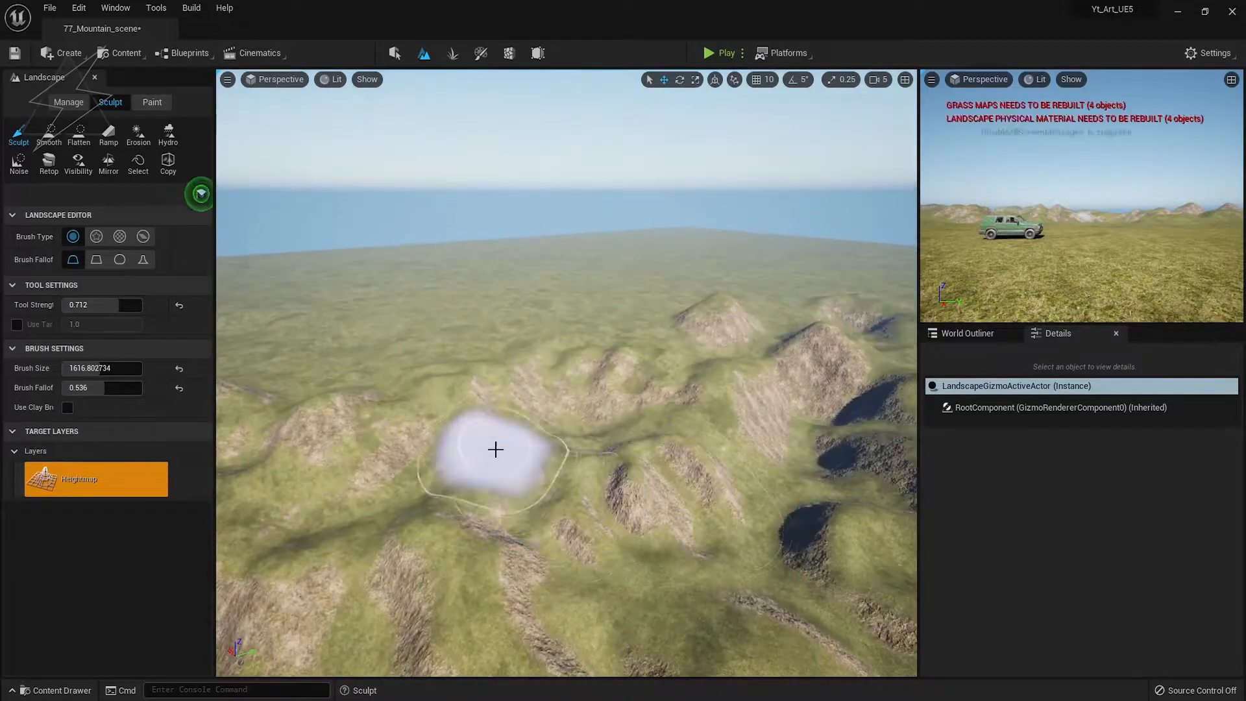
mouse_move(757, 340)
right_down()
mouse_move(702, 375)
mouse_move(734, 459)
right_up()
scroll(723, 350, down, 2)
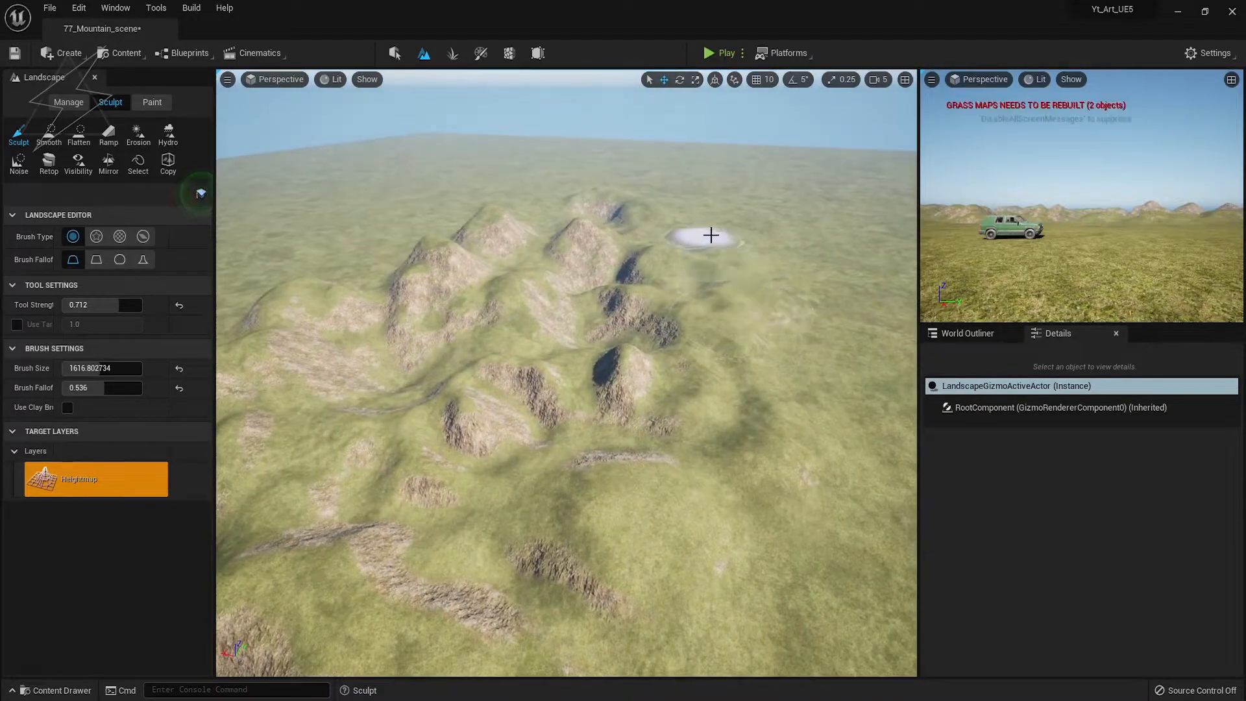
right_drag(746, 287, 690, 428)
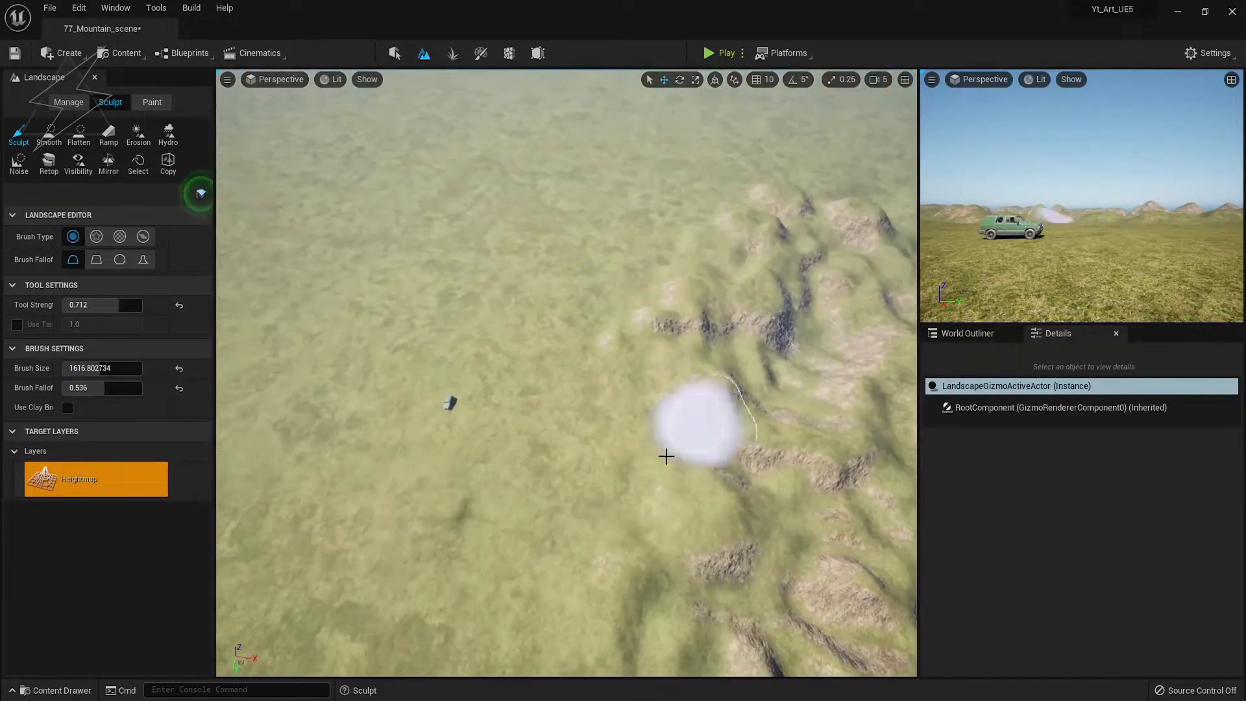
Restore the saved scene camera view, switch from sculpting to selection mode, and save the level
key(2)
key(1)
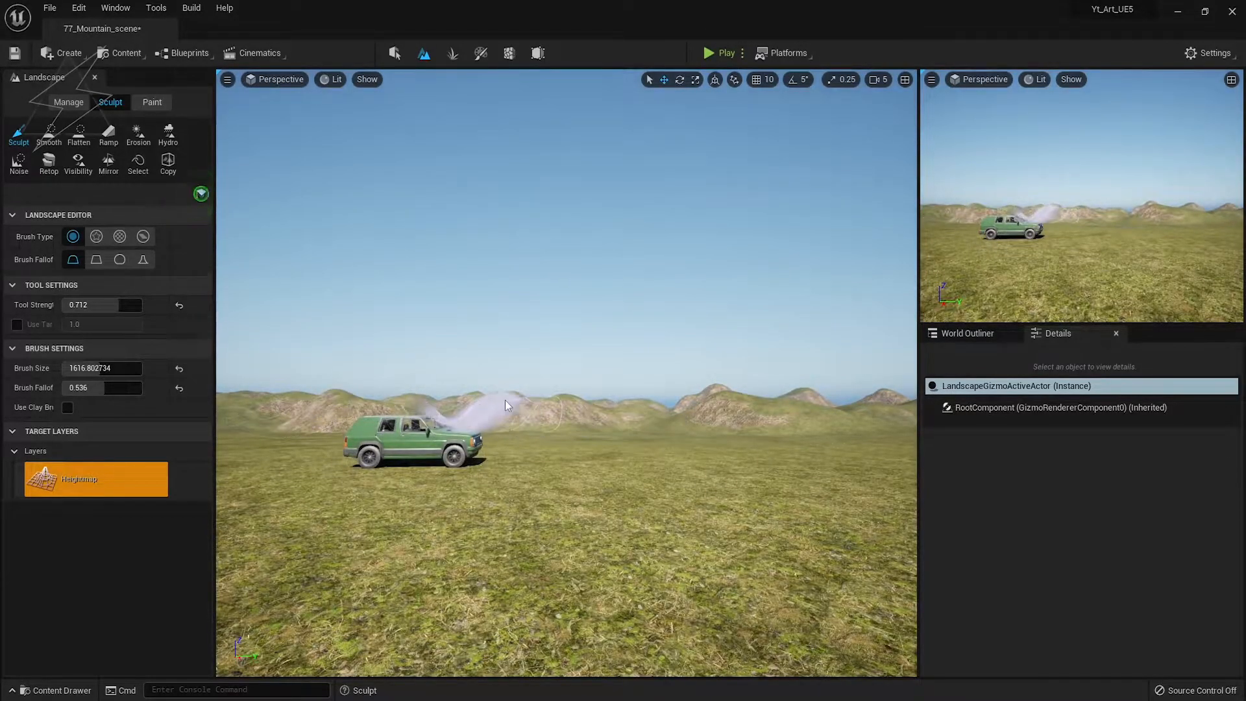
click(394, 53)
key(ctrl+s)
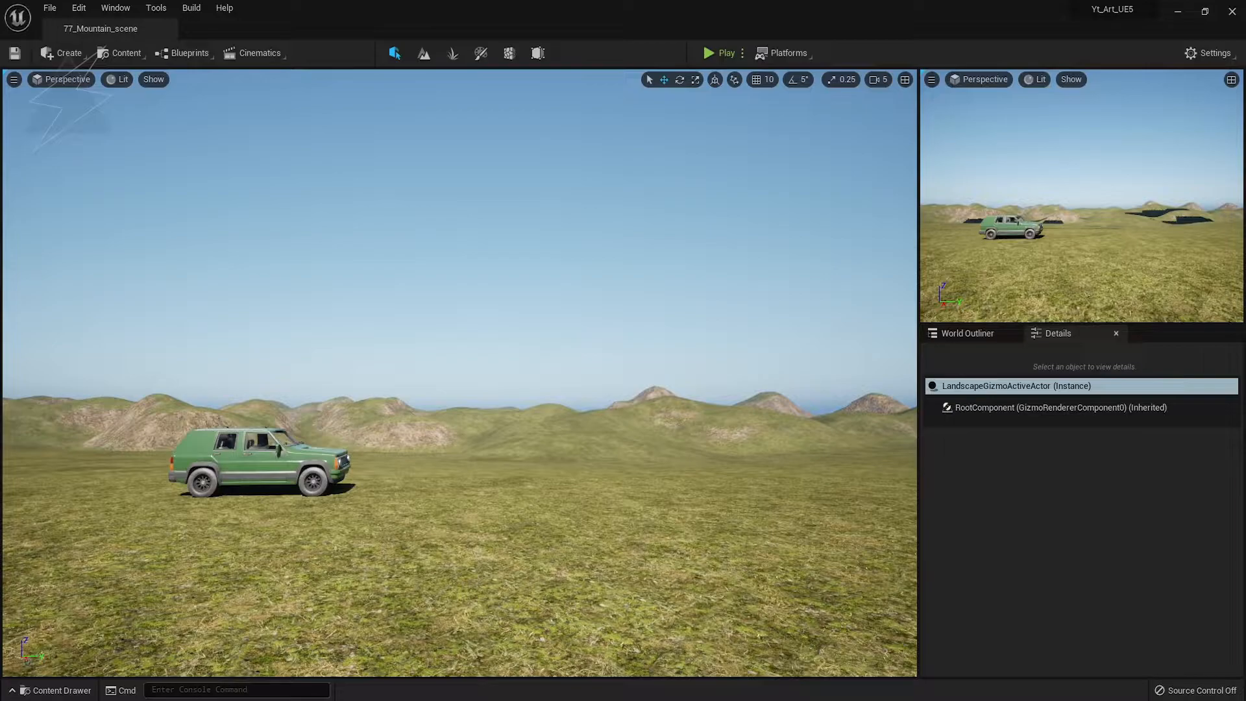
Place the SM_background_mountains mesh in the level and move it into the distance beyond the sculpted hills
key(ctrl+h)
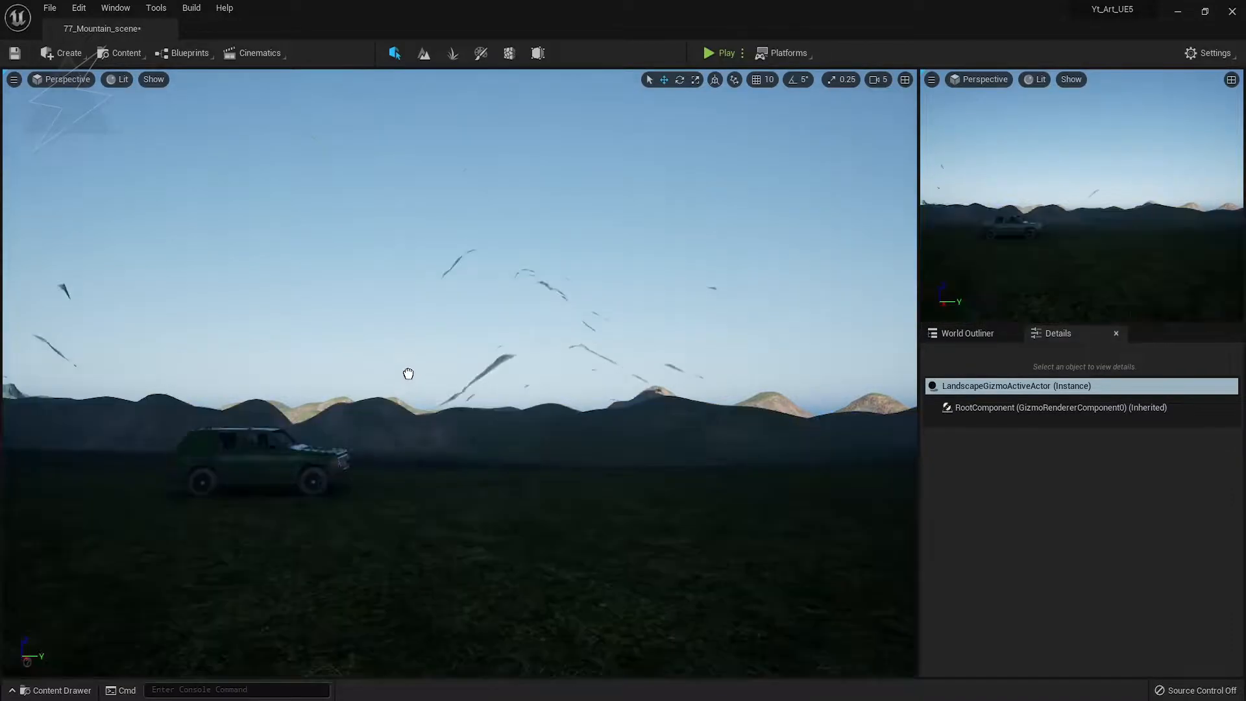
click(412, 396)
key(w)
right_drag(340, 455, 214, 584)
drag(504, 467, 909, 282)
right_drag(523, 367, 655, 260)
Rotate the background mountain, lower it onto the ground, and shift it behind the hills near the SUV's side
right_drag(417, 395, 333, 369)
key(e)
mouse_move(418, 395)
mouse_down()
mouse_move(364, 379)
mouse_move(399, 392)
mouse_up()
key(w)
drag(446, 357, 449, 392)
key(e)
drag(419, 438, 440, 445)
key(w)
drag(491, 412, 171, 358)
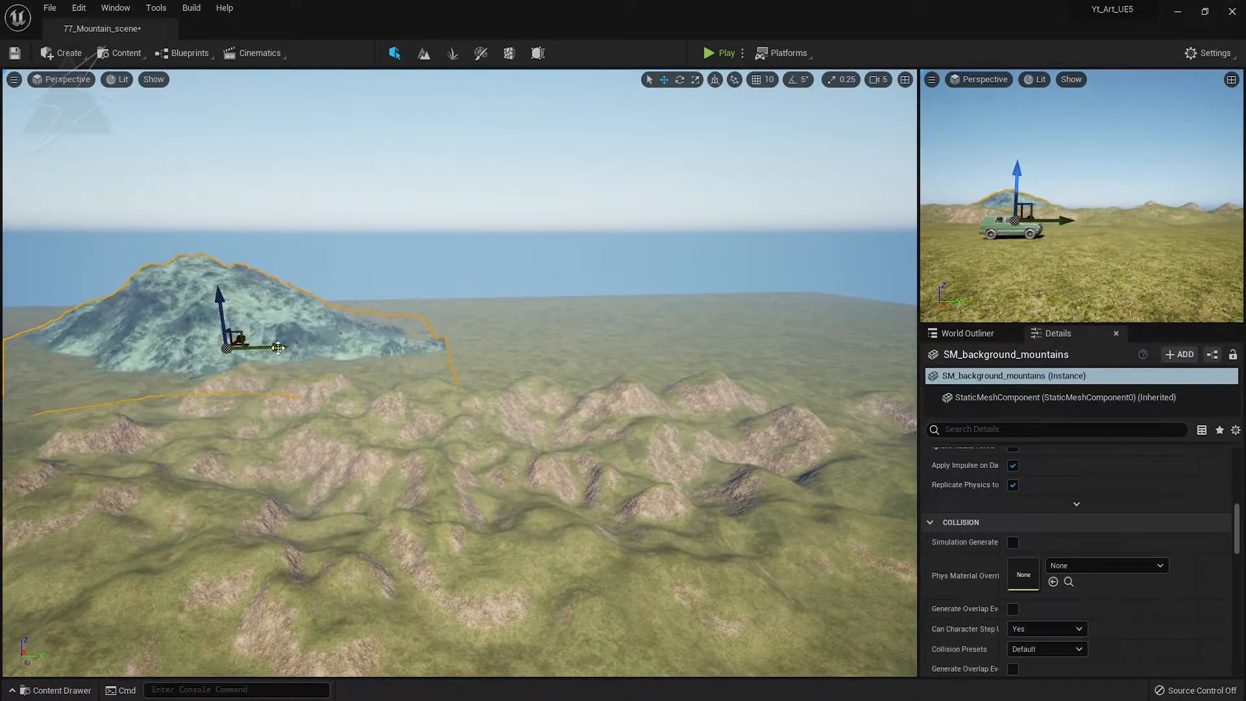
Scale the background mountain up so that it is taller and much wider
key(e)
key(r)
drag(149, 306, 147, 268)
drag(202, 349, 312, 349)
mouse_move(154, 311)
mouse_down()
mouse_move(154, 285)
mouse_move(149, 312)
mouse_up()
right_drag(259, 275, 163, 299)
Rotate the enlarged background mountain slightly and shift it sideways and vertically so its base sits behind the hills
key(e)
drag(485, 327, 454, 328)
key(w)
right_drag(383, 356, 454, 337)
drag(310, 356, 365, 356)
right_drag(365, 356, 403, 350)
mouse_move(254, 360)
mouse_down()
mouse_move(273, 344)
mouse_move(255, 355)
mouse_up()
right_drag(334, 444, 273, 452)
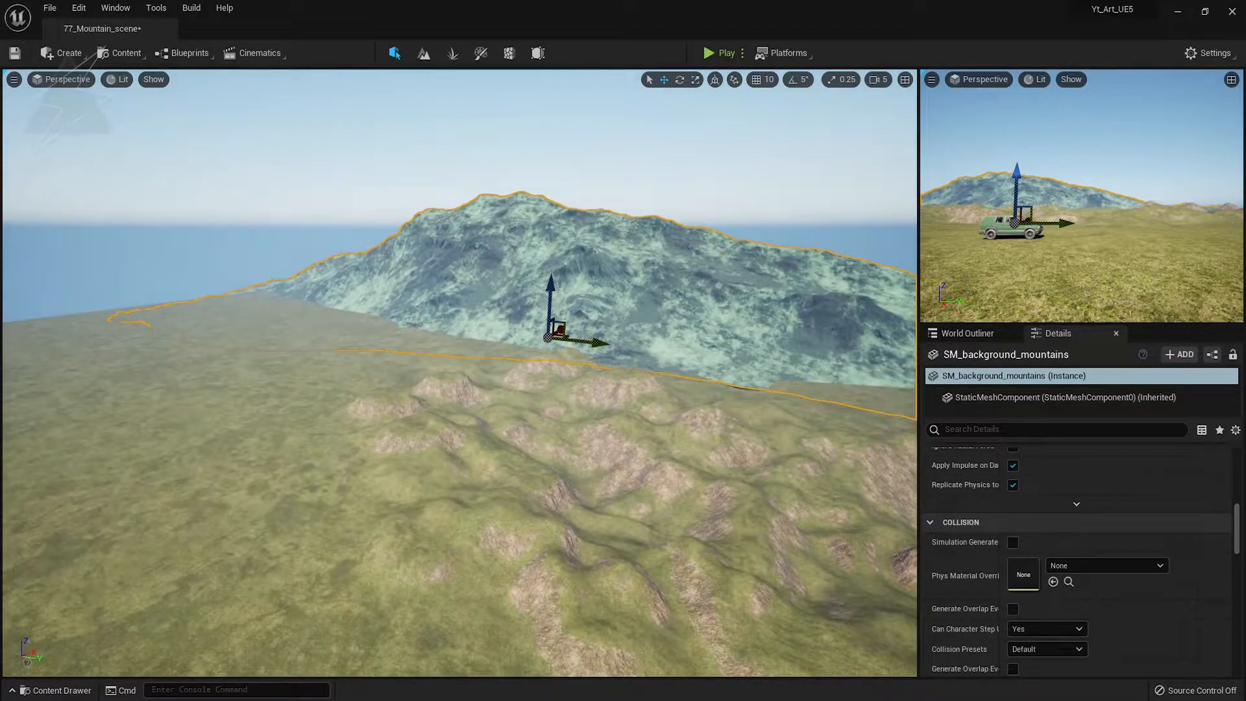
drag(547, 293, 546, 290)
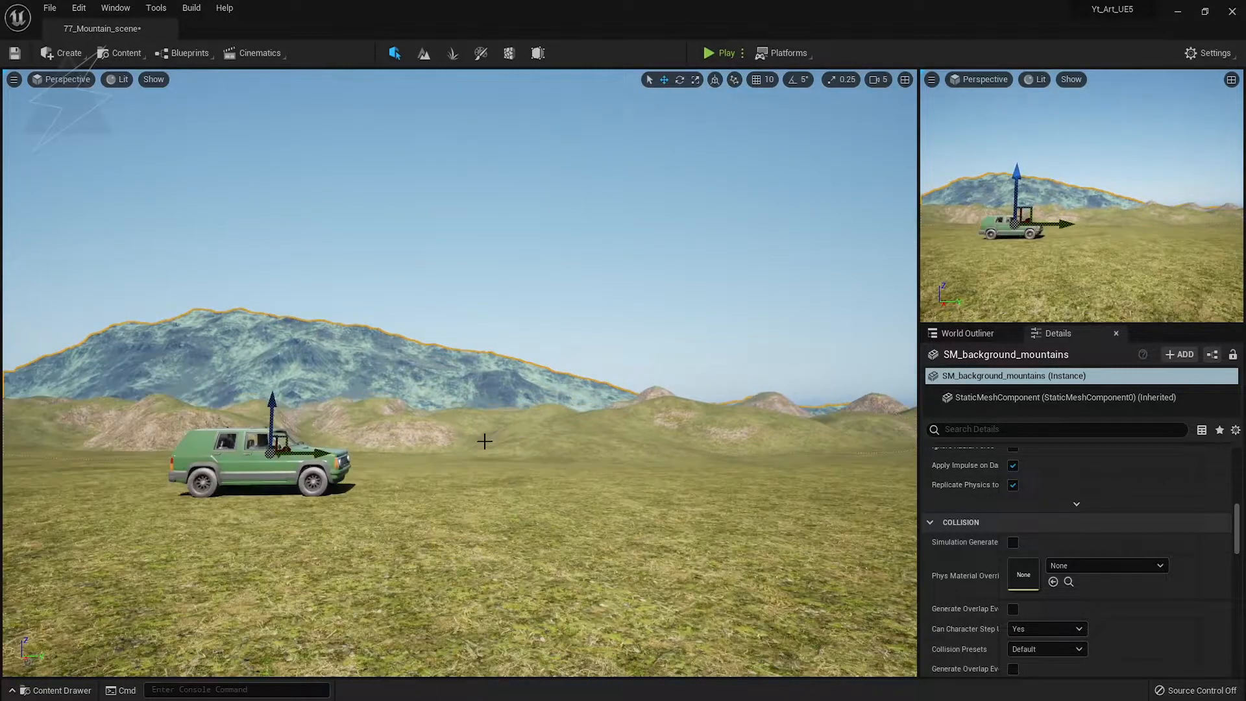
Nudge the background mountain sideways and lower it slightly to balance it against the SUV in the scene view
key(f)
drag(417, 374, 432, 366)
right_drag(432, 367, 451, 401)
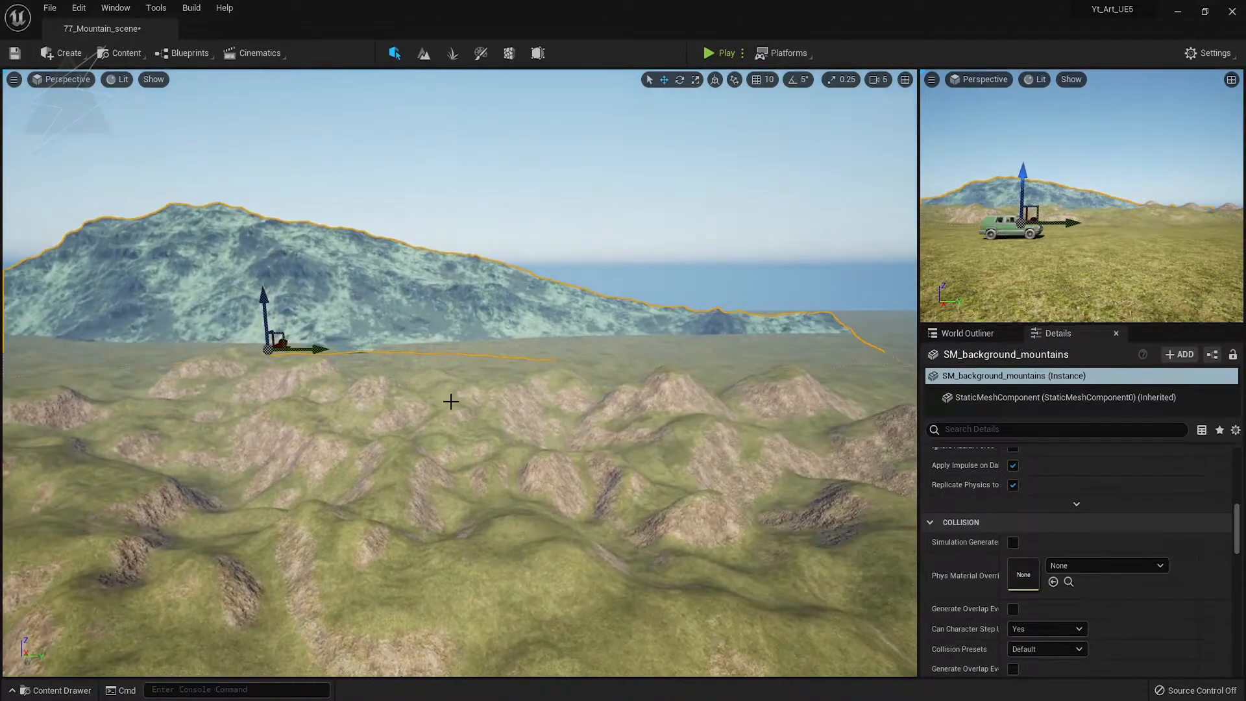
drag(265, 300, 266, 304)
click(410, 188)
click(277, 326)
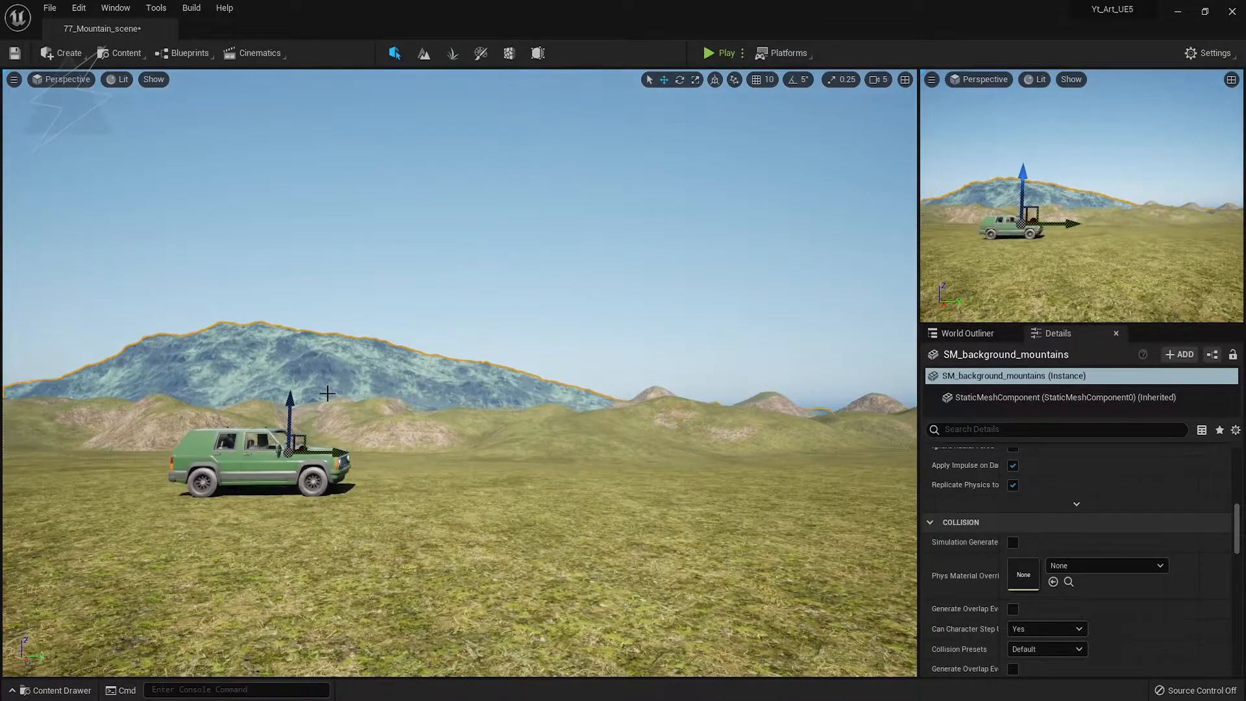
Duplicate the background mountain to the opposite side of the scene from the SUV and turn the copy around
drag(340, 453, 886, 455)
key(e)
key(w)
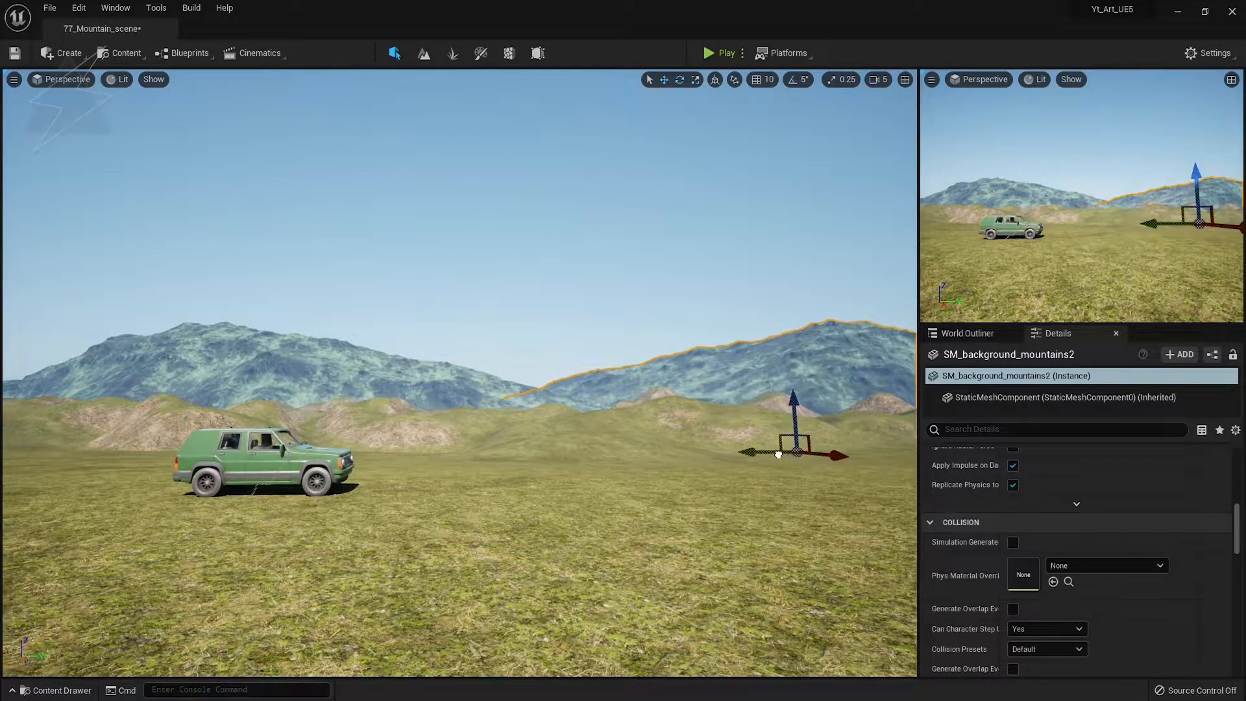
Reposition the duplicated mountain behind the hills and scale it up so it rises higher than the first one
right_click(636, 494)
right_drag(534, 172, 486, 348)
key(w)
click(535, 172)
key(e)
key(w)
click(488, 344)
drag(597, 396, 666, 279)
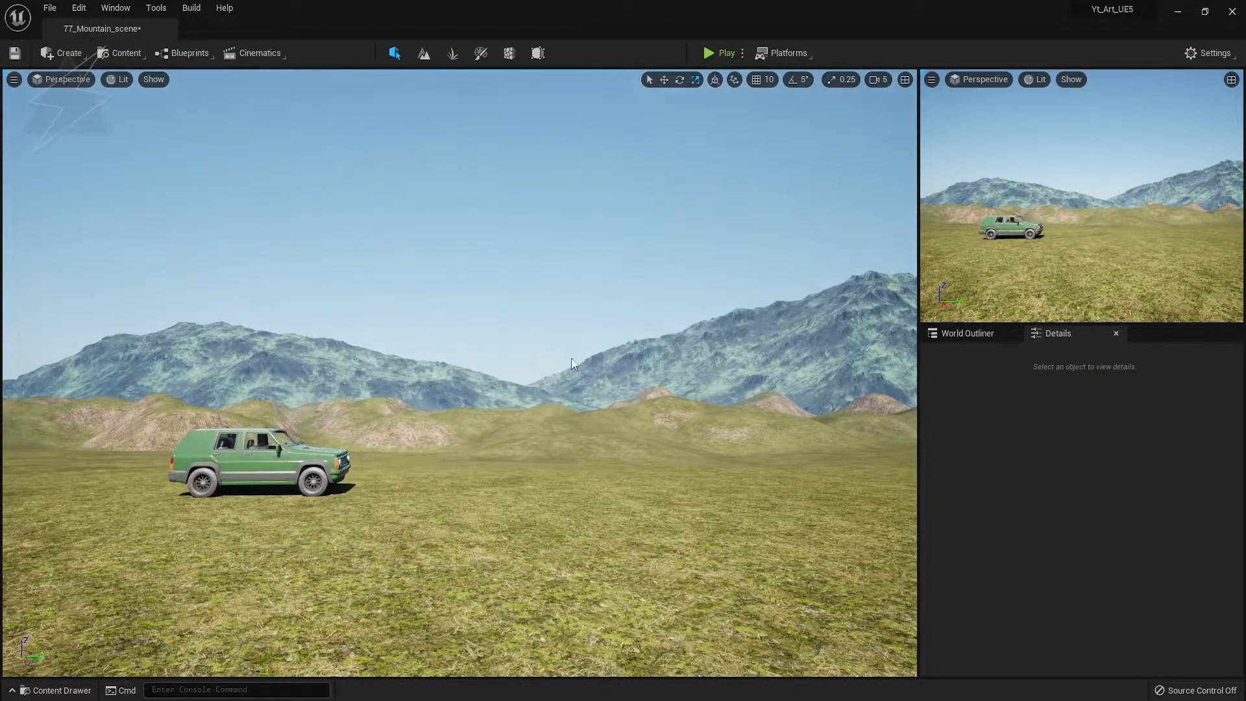
Duplicate the taller mountain and move the copy far back into the gap between the two existing mountains
right_drag(574, 364, 574, 364)
key(w)
key(e)
click(688, 411)
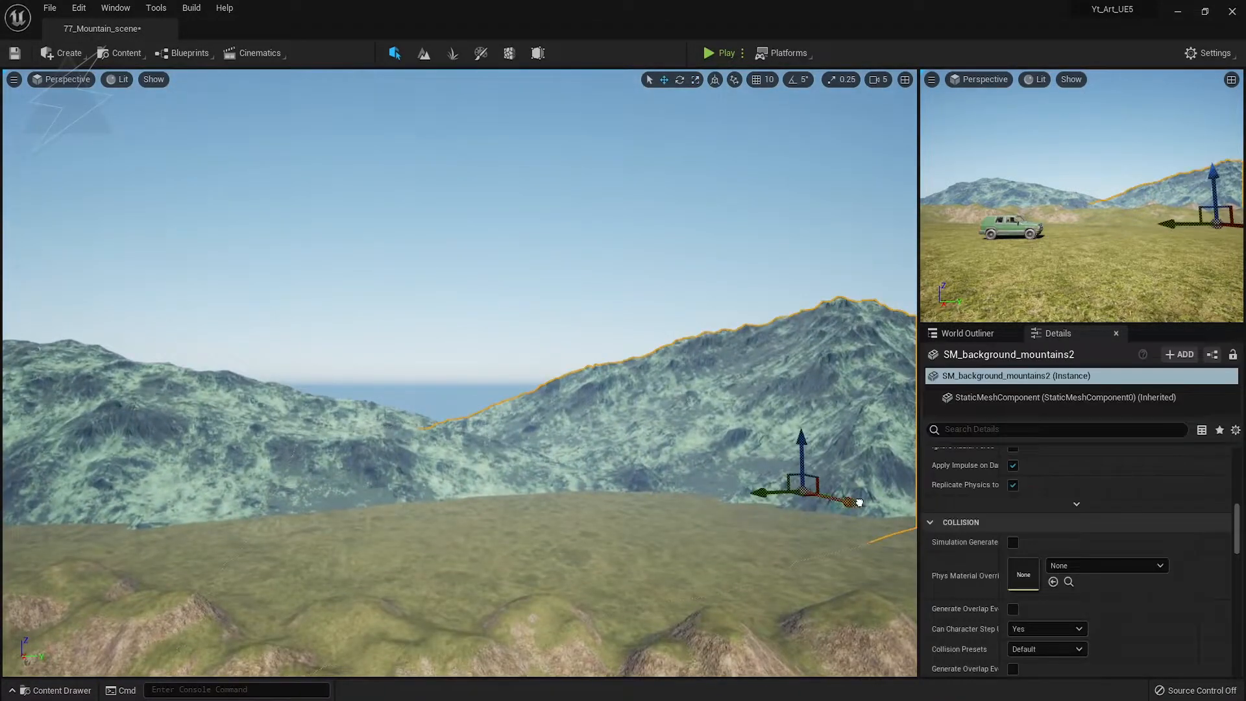
alt+drag(859, 502, 623, 445)
drag(531, 436, 346, 436)
right_drag(346, 436, 346, 480)
Rotate the third mountain and scale it wider and taller to fill the gap in the skyline
key(e)
right_drag(353, 396, 353, 395)
key(e)
key(r)
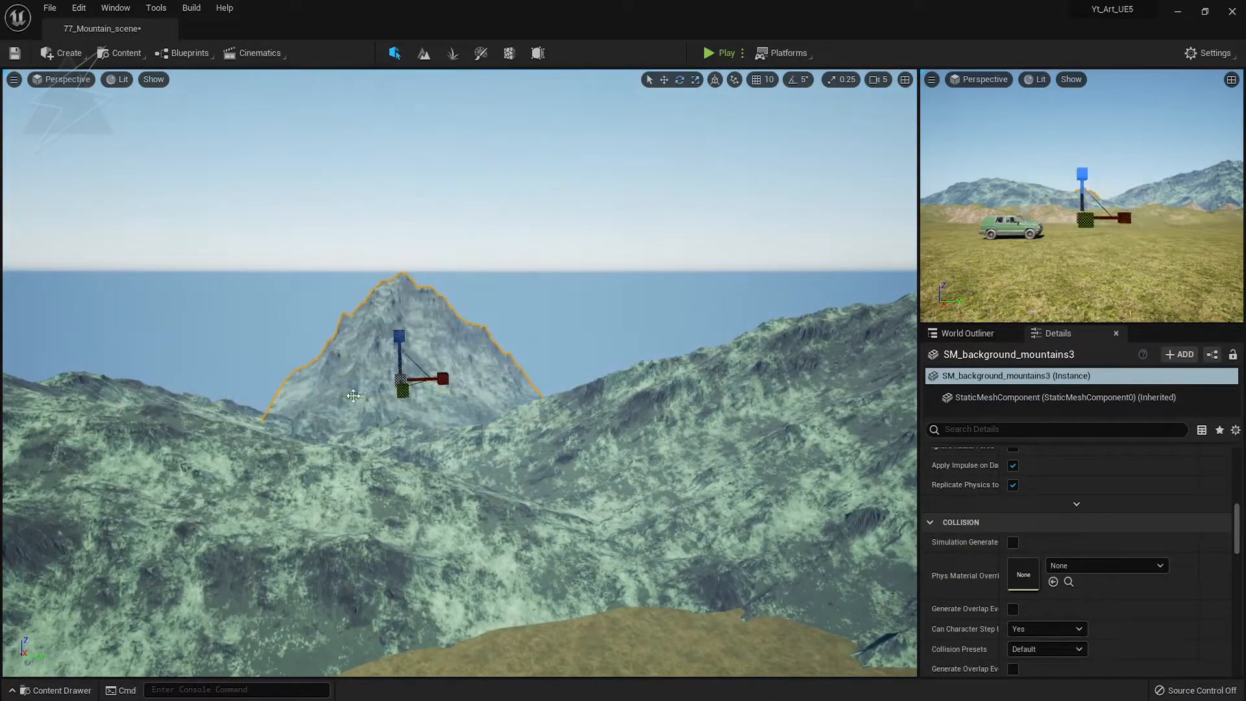
drag(443, 378, 493, 378)
drag(399, 336, 399, 279)
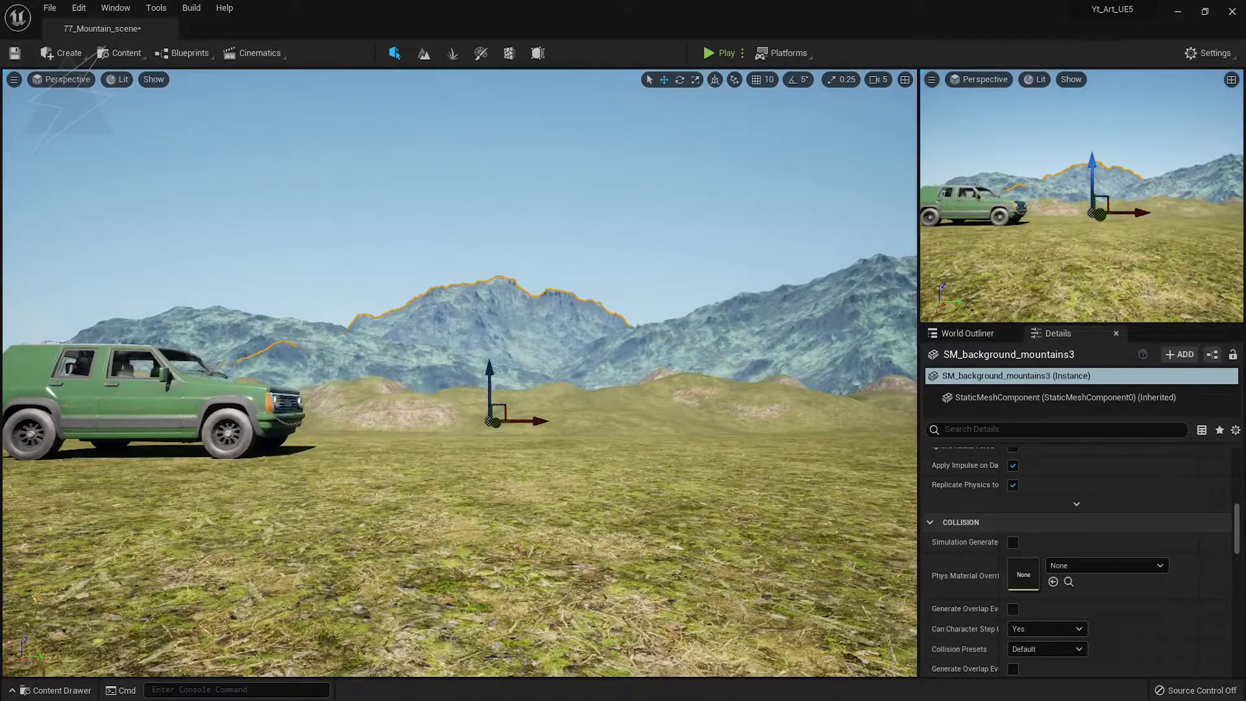
key(Escape)
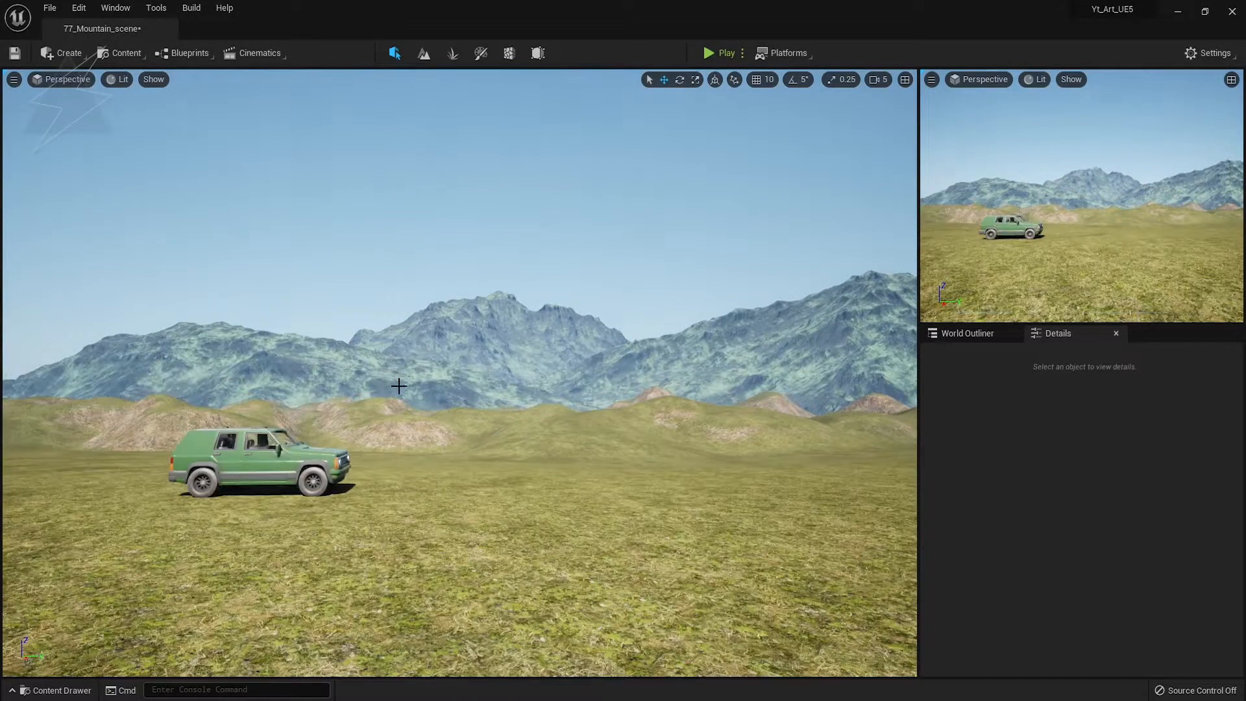
Fine-tune the placement of the central background mountain between its neighbours
click(464, 357)
key(e)
right_drag(514, 412, 515, 411)
key(w)
drag(510, 417, 514, 445)
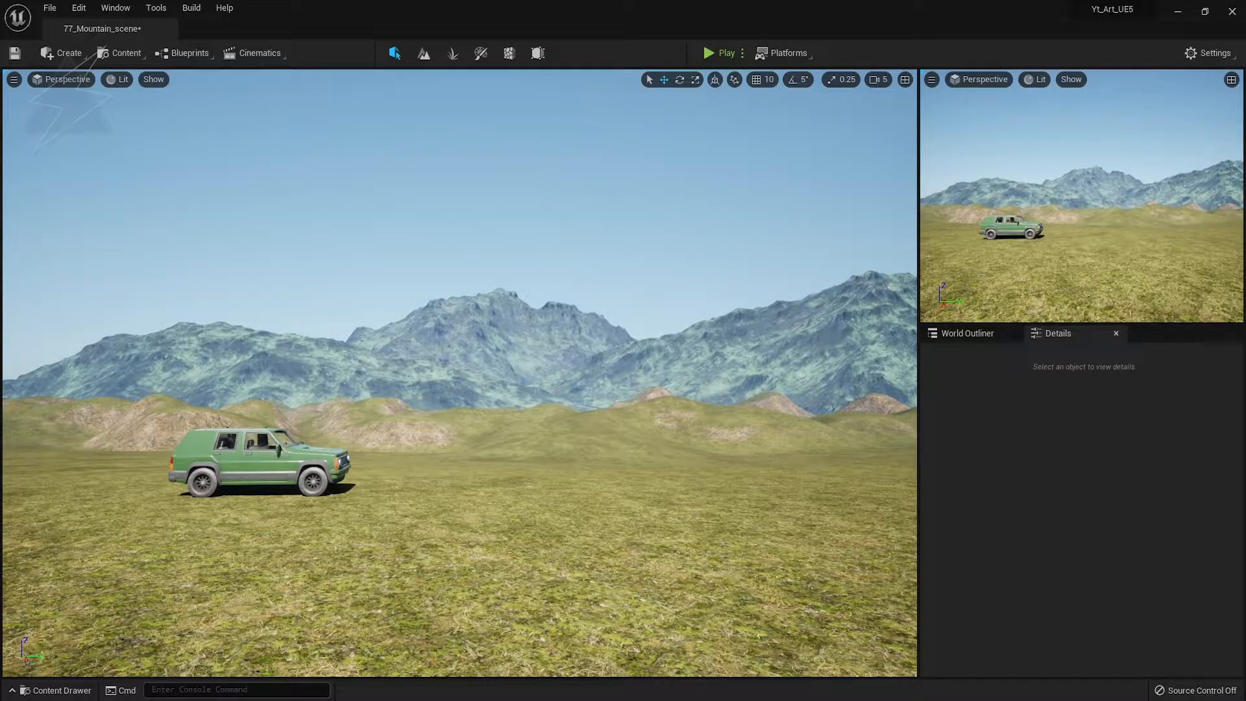
Remove the trial object from the scene and add SM_flower_brownray_knapweed_01_cross as a foliage type in foliage editing
drag(173, 505, 63, 543)
key(Delete)
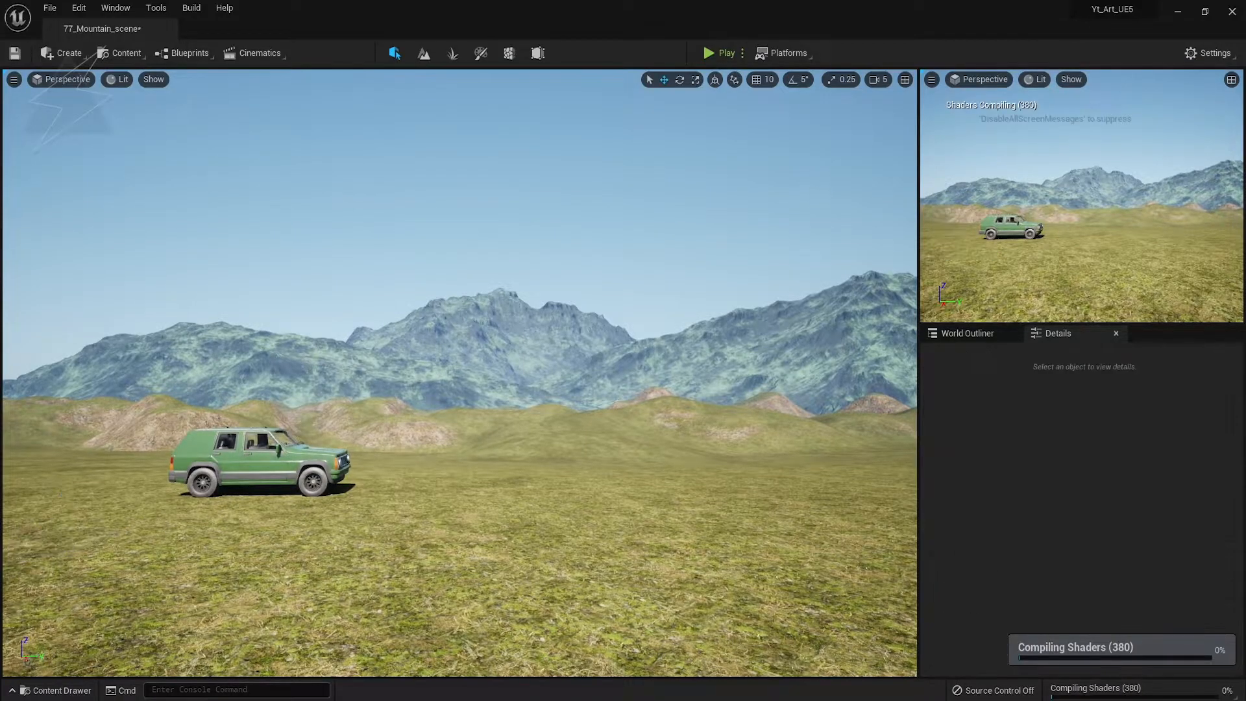
click(453, 53)
mouse_move(0, 512)
mouse_down()
mouse_move(34, 512)
mouse_move(52, 435)
mouse_up()
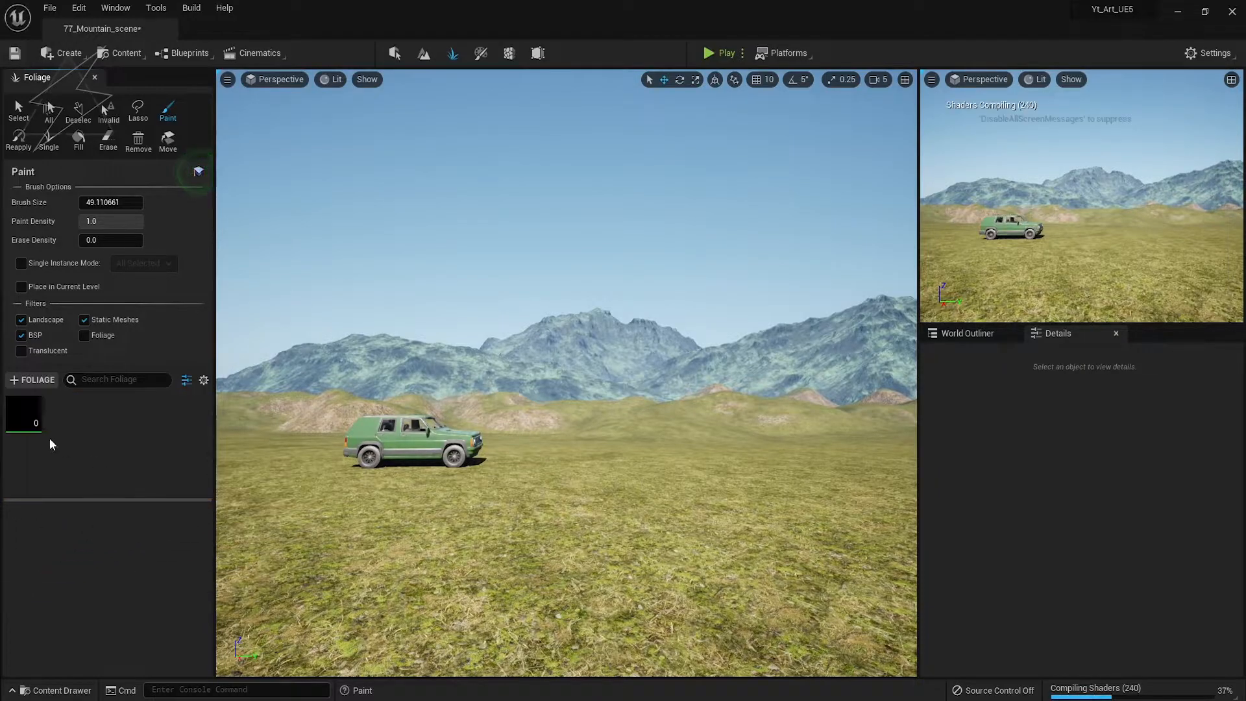
Place a single instance of the knapweed flower on the foreground grass, well ahead of the SUV
click(48, 140)
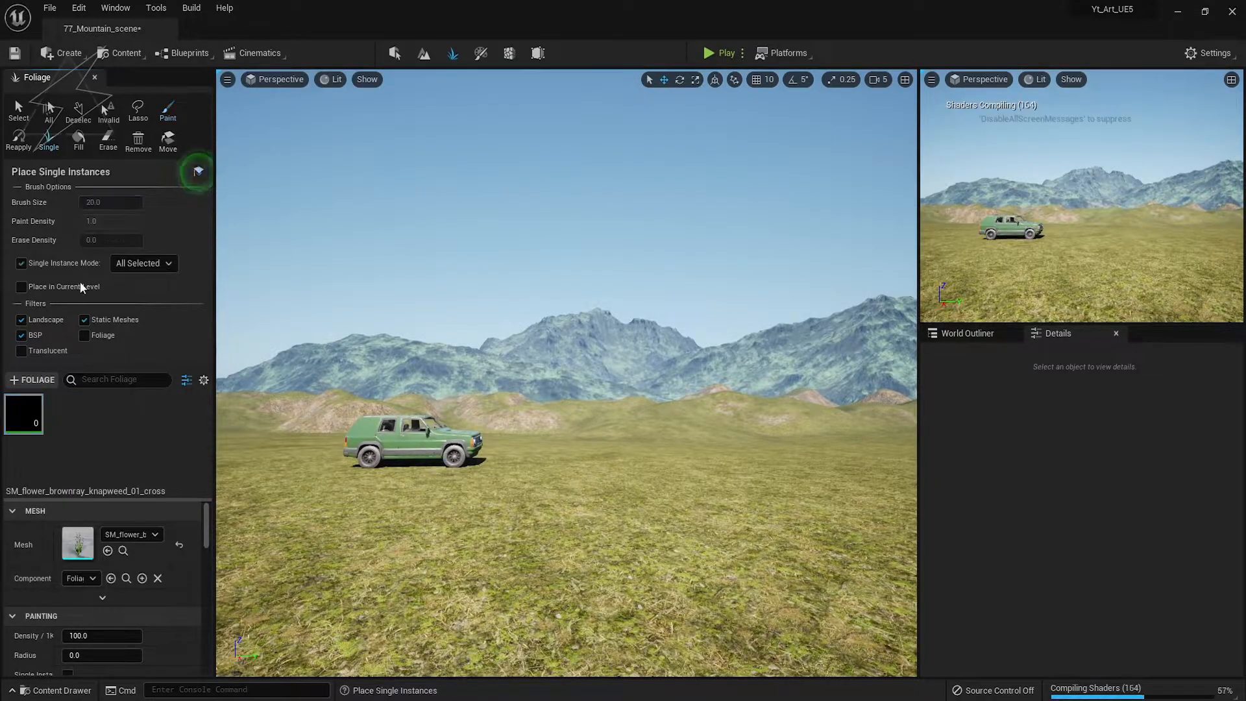
scroll(149, 629, down, 3)
click(848, 563)
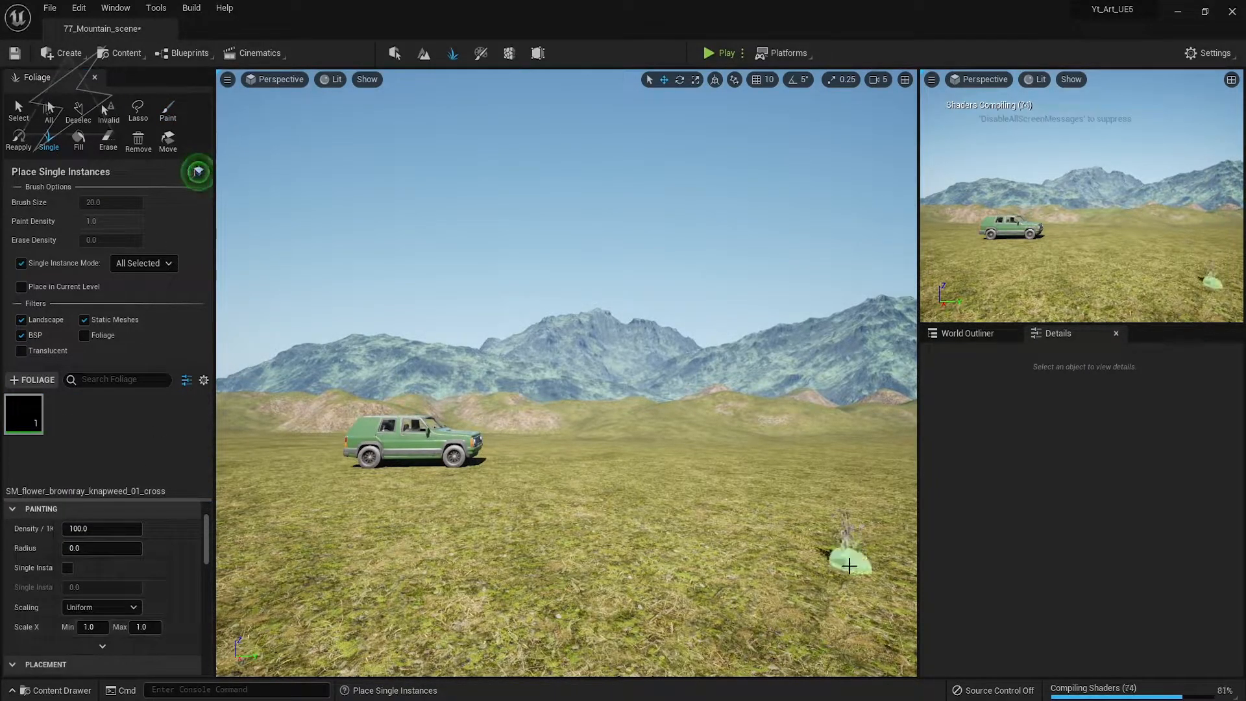
Undo the last knapweed placement in the foreground
key(ctrl+z)
right_drag(815, 643, 774, 550)
scroll(773, 549, down, 5)
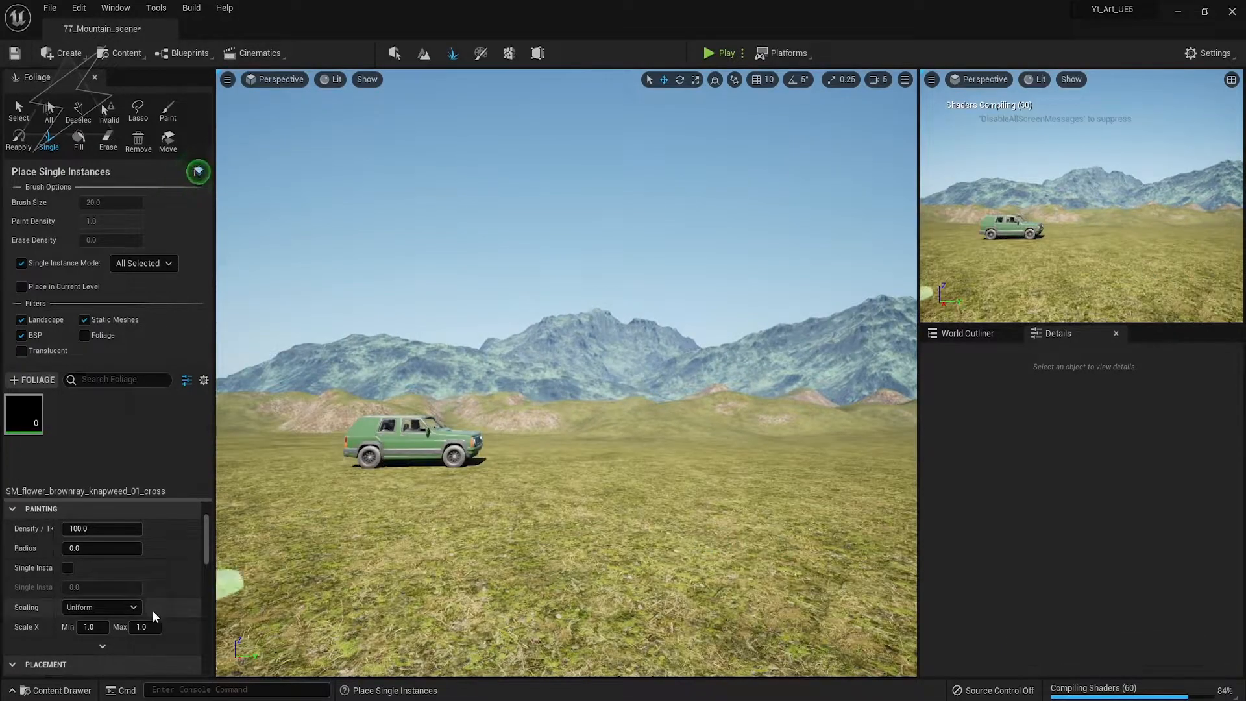
Try placing a knapweed instance with minimum and maximum X scale set to 5, and undo the placement
click(138, 627)
text(5)
key(Return)
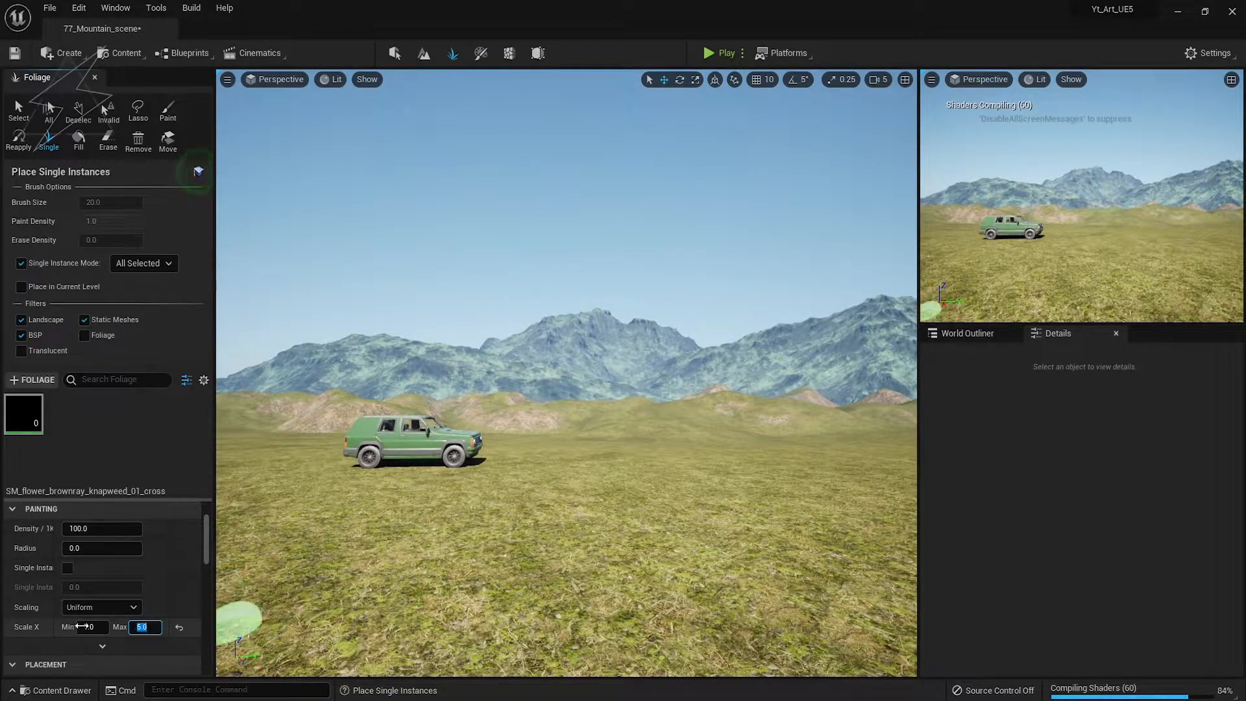
key(Return)
click(804, 601)
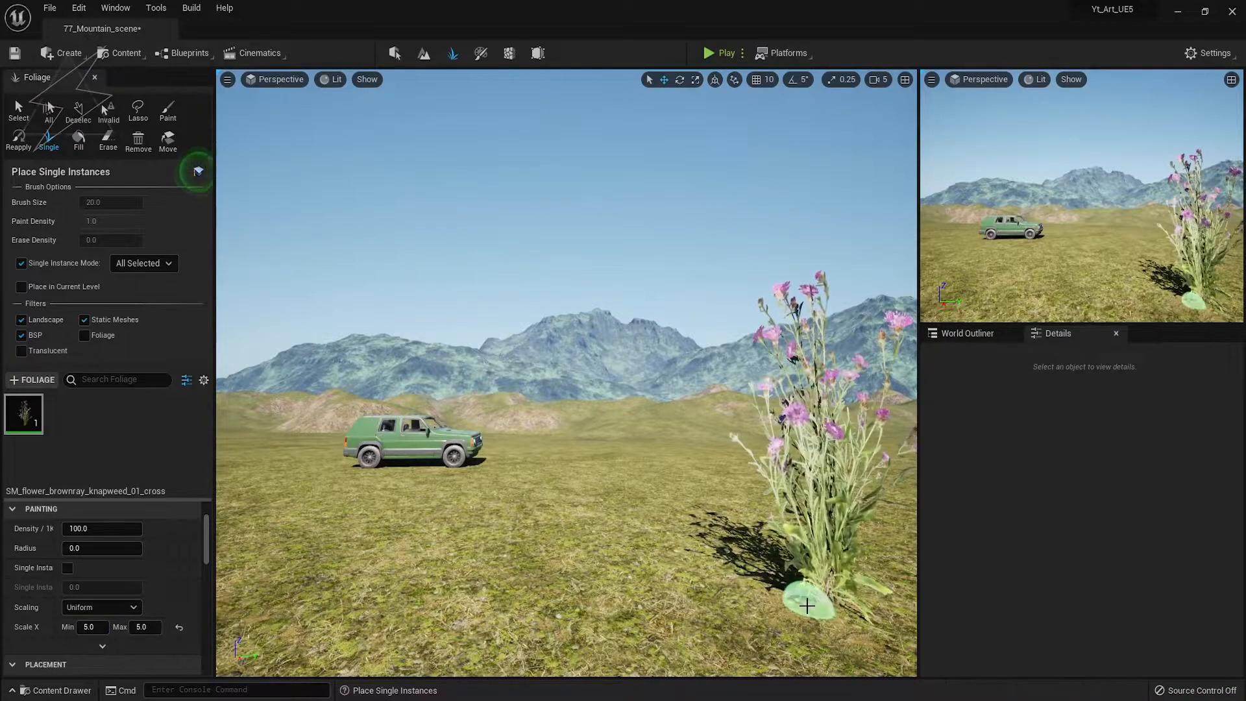
key(ctrl+z)
Set the knapweed's minimum and maximum X scale to 1.978 and place a cluster of three on the foreground grass ahead of the SUV
drag(147, 627, 117, 627)
click(863, 544)
key(F11)
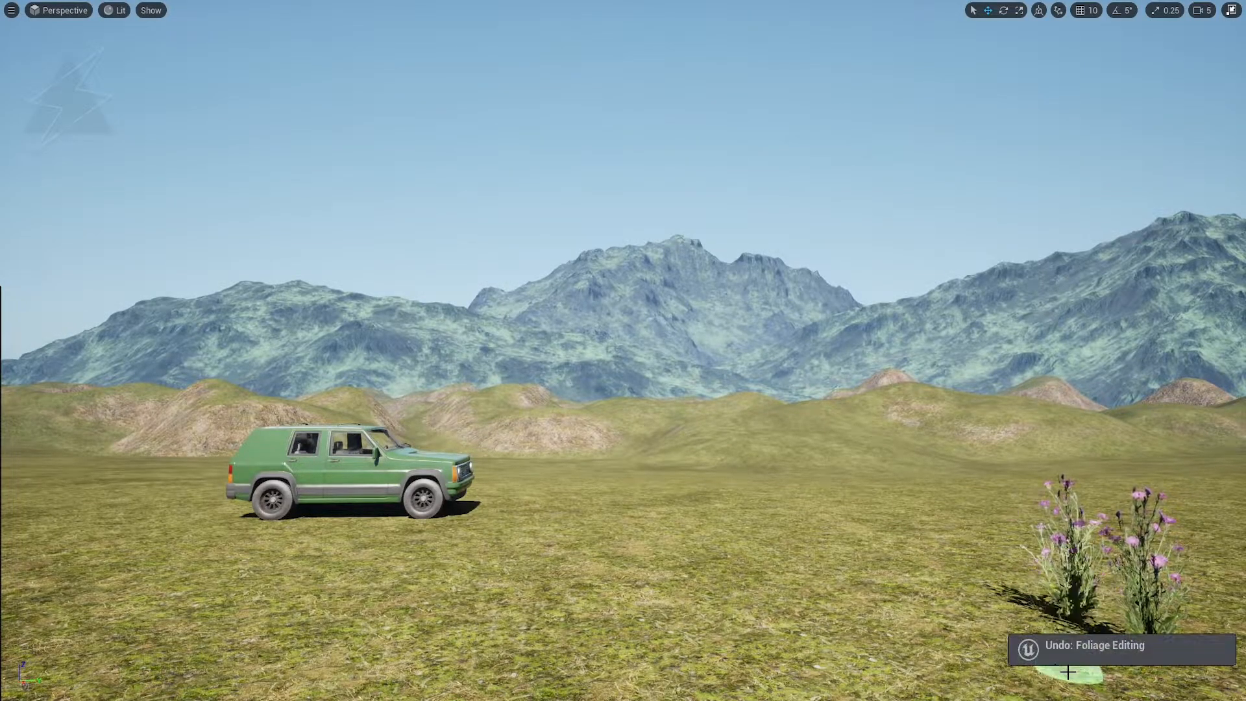
click(962, 645)
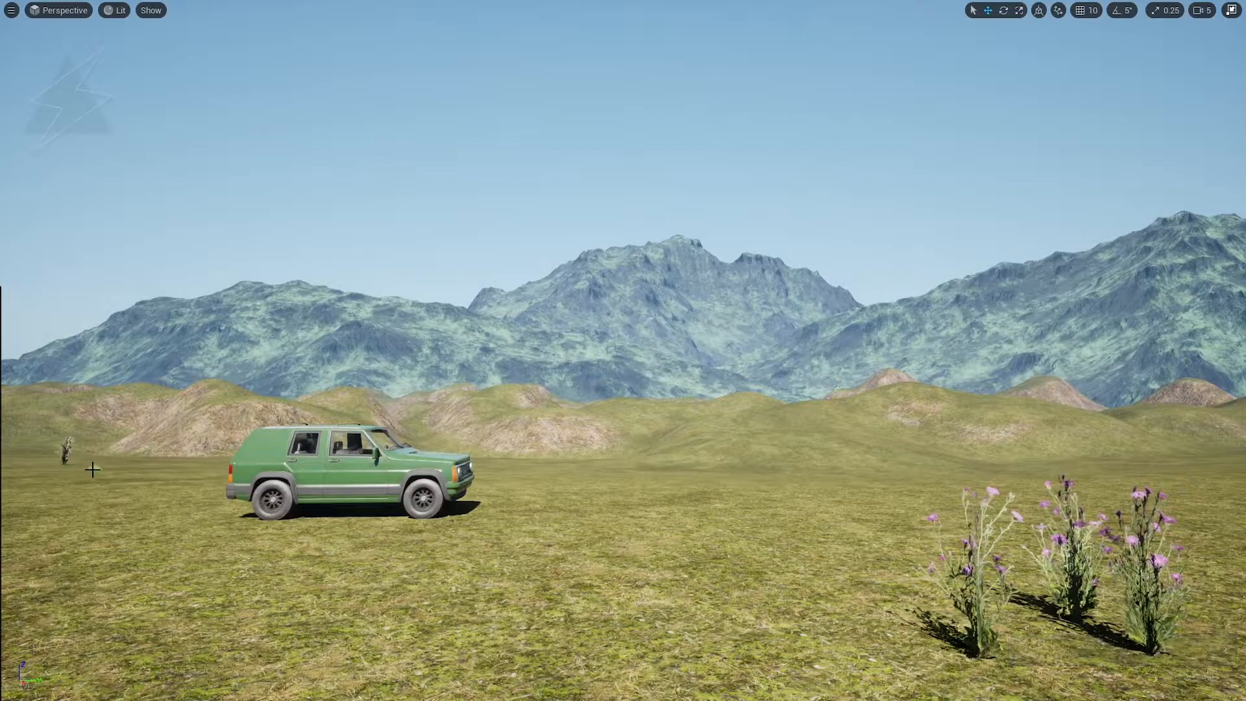
Place two more knapweeds behind the SUV and one beyond the foreground cluster, undoing the misplaced instances
key(ctrl+z)
click(60, 497)
click(31, 667)
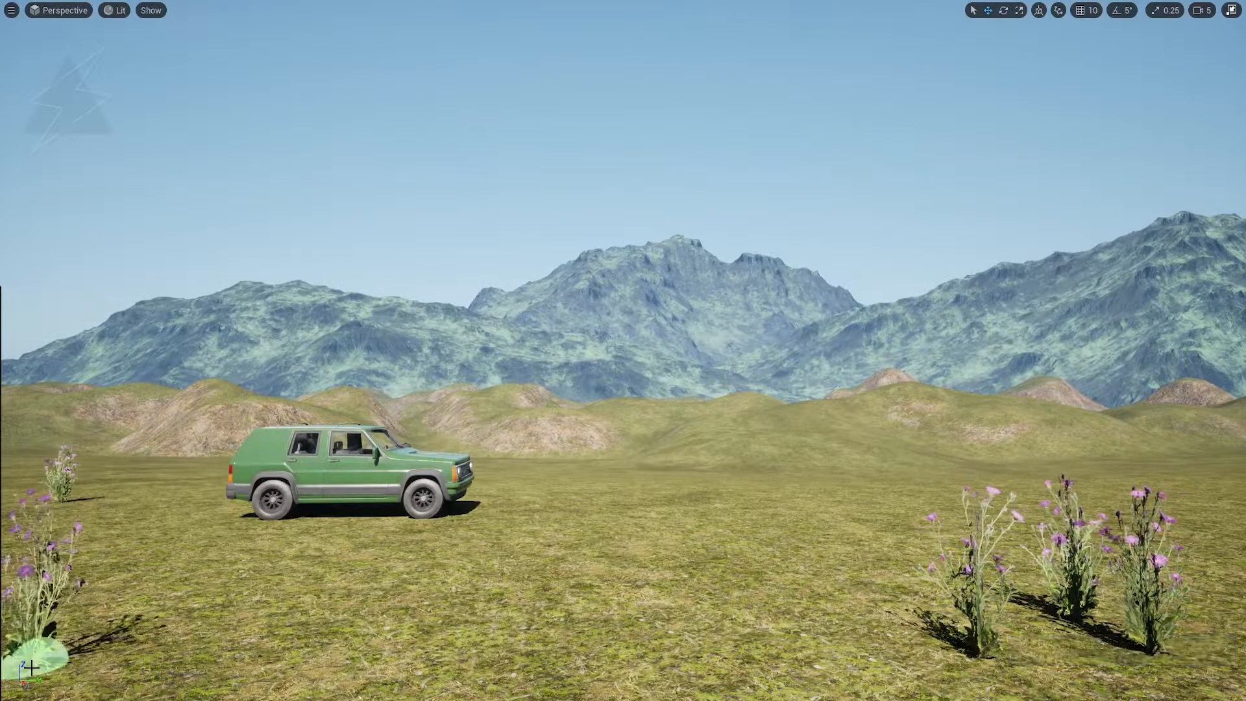
click(603, 513)
key(ctrl+z)
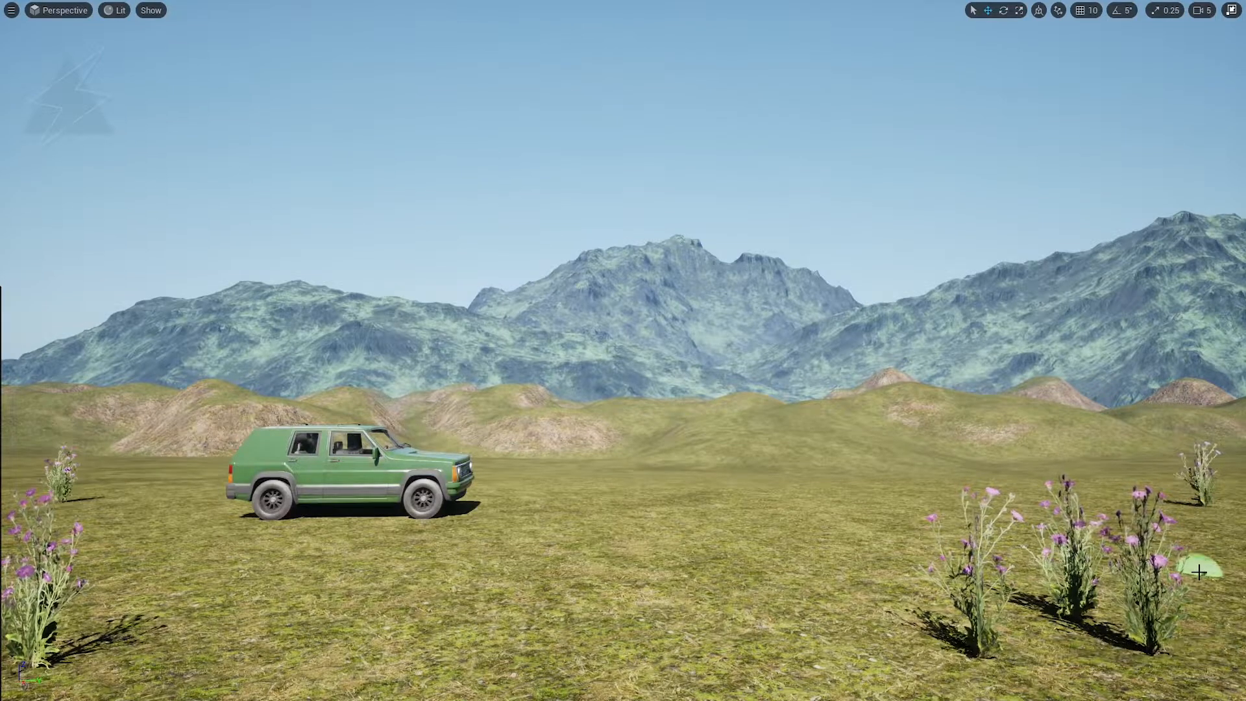
key(ctrl+z)
click(1234, 541)
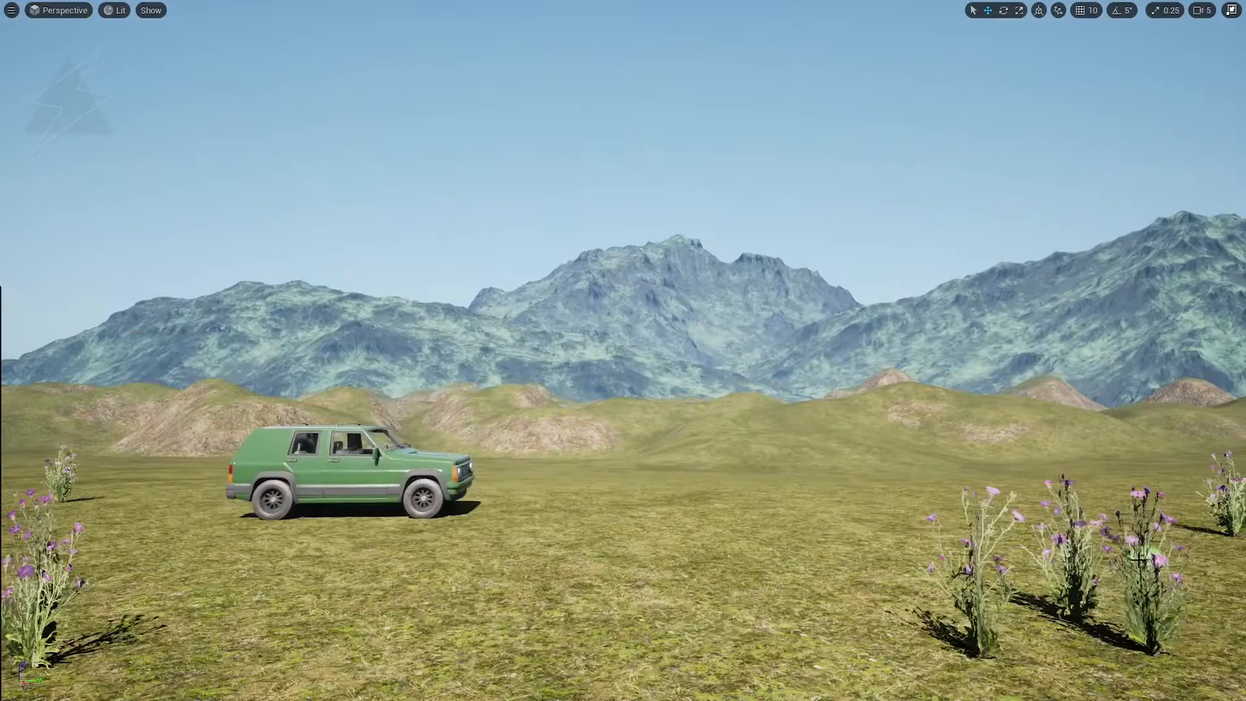
key(F11)
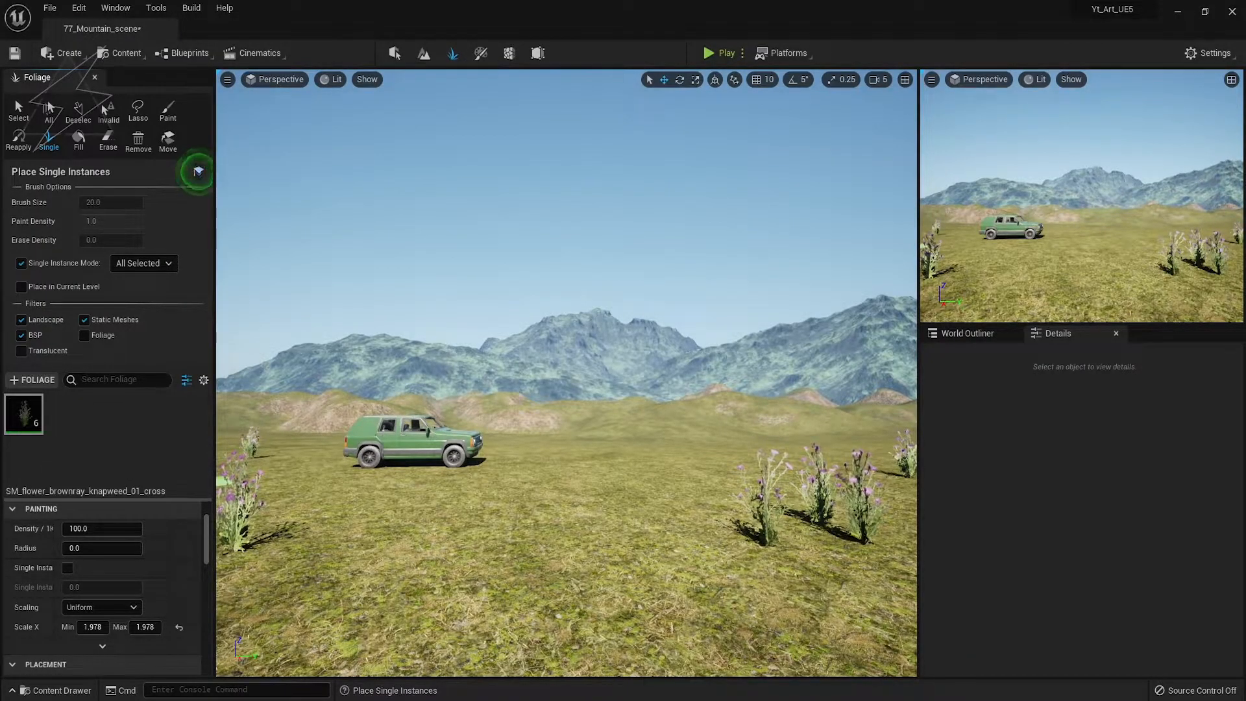
Add SM_Poplar_tree_05_Optimised as a foliage type and set its minimum and maximum X scale to 0.56
drag(1, 436, 25, 418)
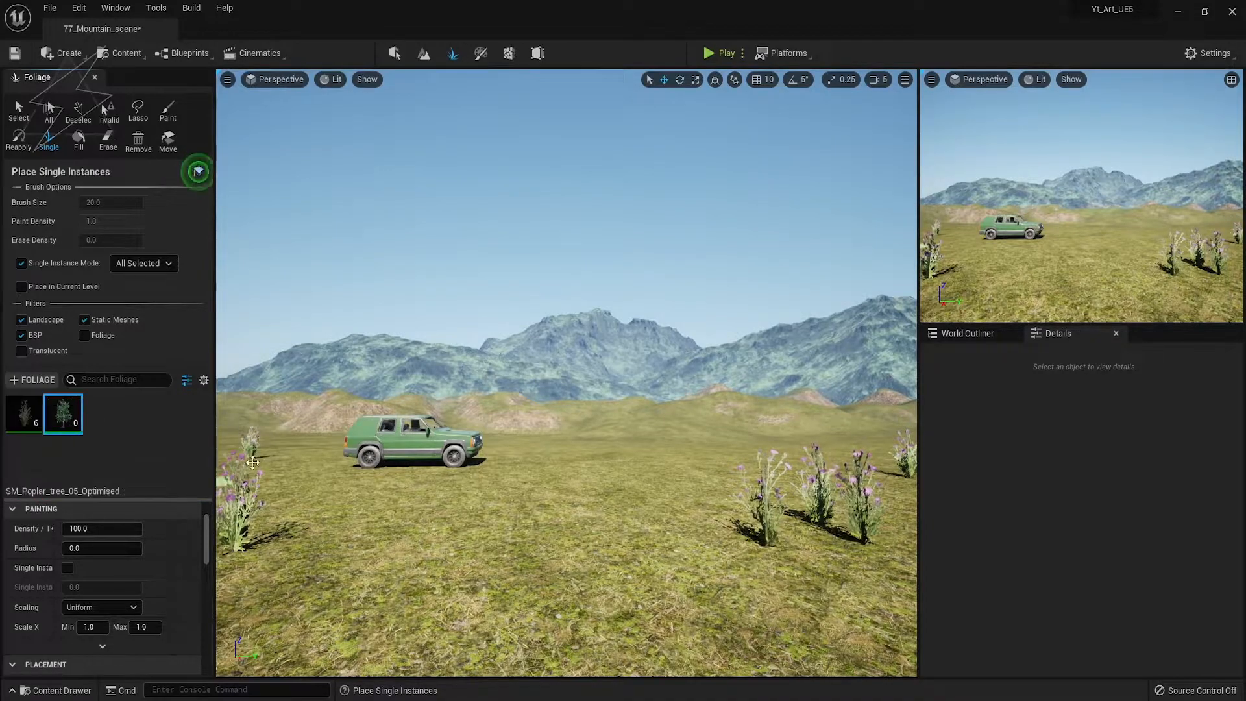
click(758, 506)
key(ctrl+z)
drag(150, 627, 120, 627)
Place five single poplar trees in a loose line across the grass beyond and around the SUV
click(820, 446)
click(309, 445)
click(554, 438)
click(650, 446)
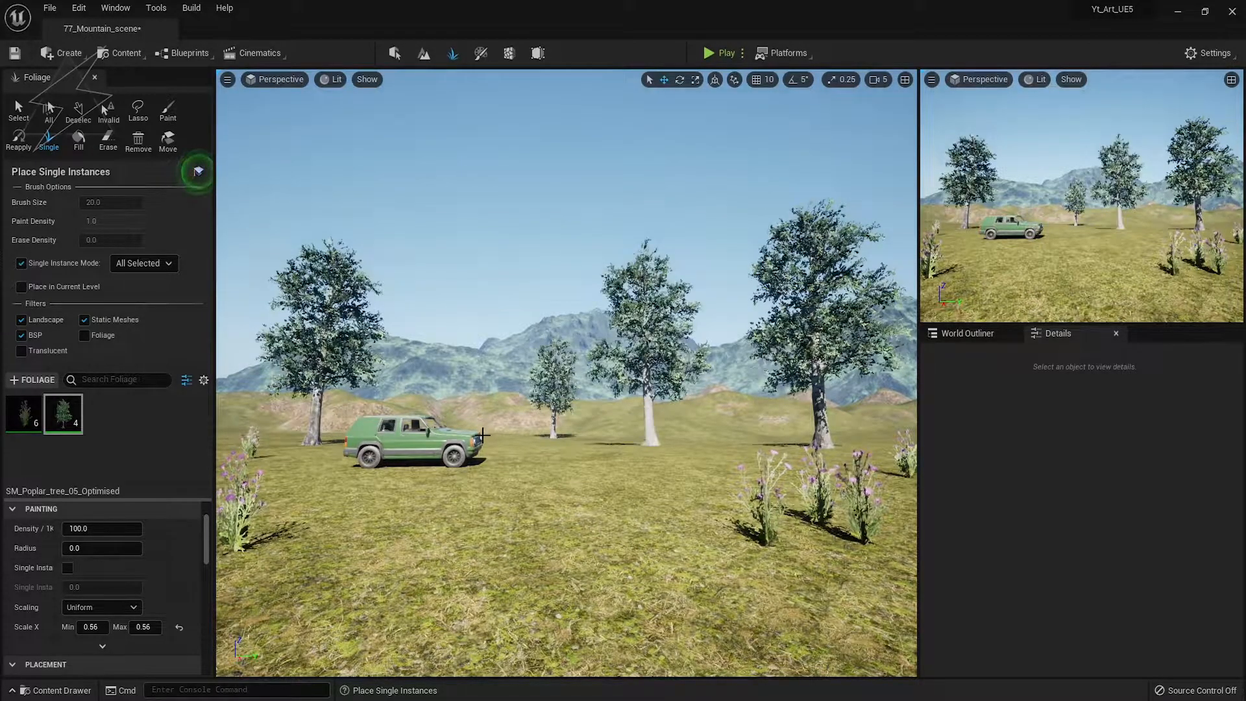
click(226, 437)
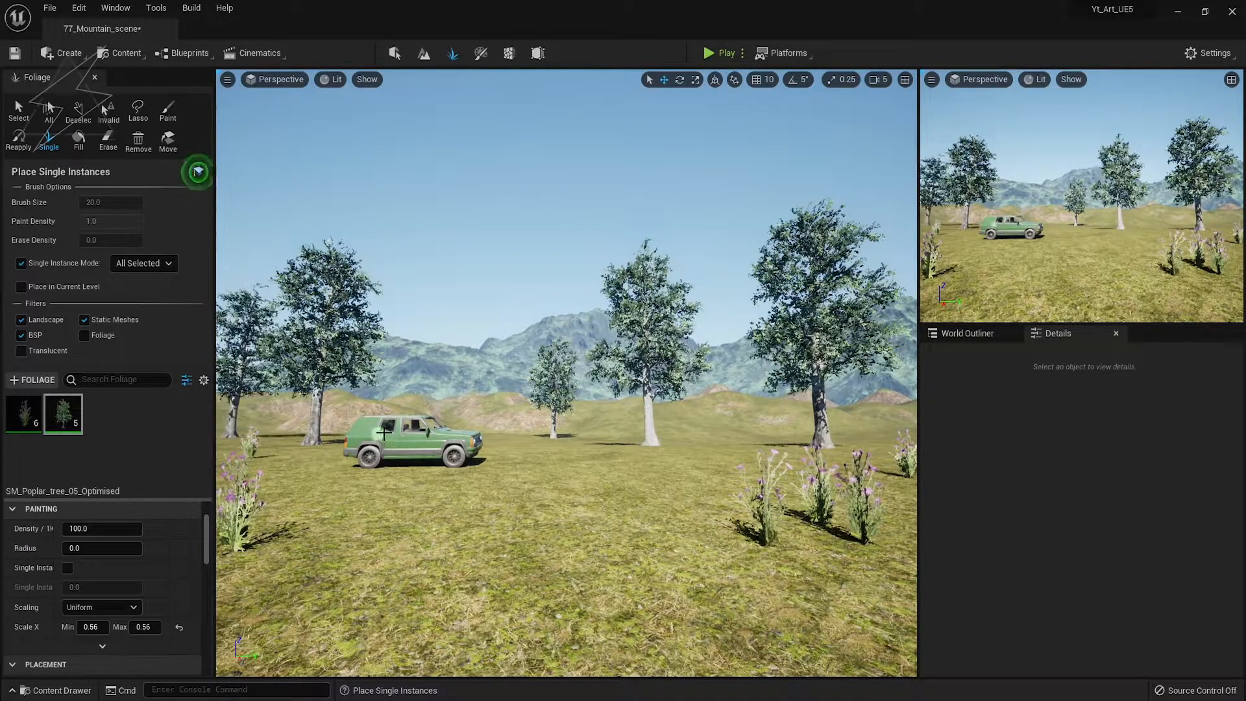
Place three more poplar trees among the existing ones to fill out the tree line
right_drag(460, 435, 460, 434)
click(430, 566)
right_drag(448, 615, 649, 643)
click(617, 564)
right_drag(617, 565, 714, 565)
click(598, 497)
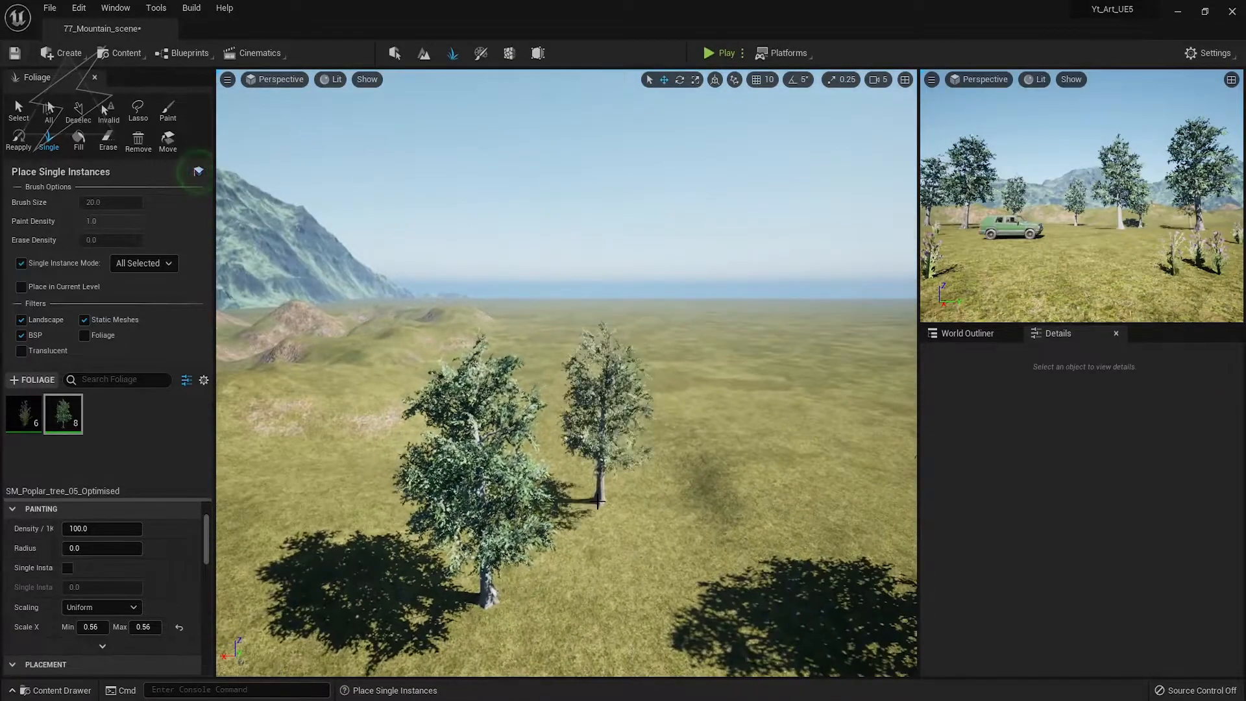
right_drag(598, 500, 662, 500)
Reposition individual poplars beyond the flower cluster and behind the SUV to space out the tree line
click(18, 111)
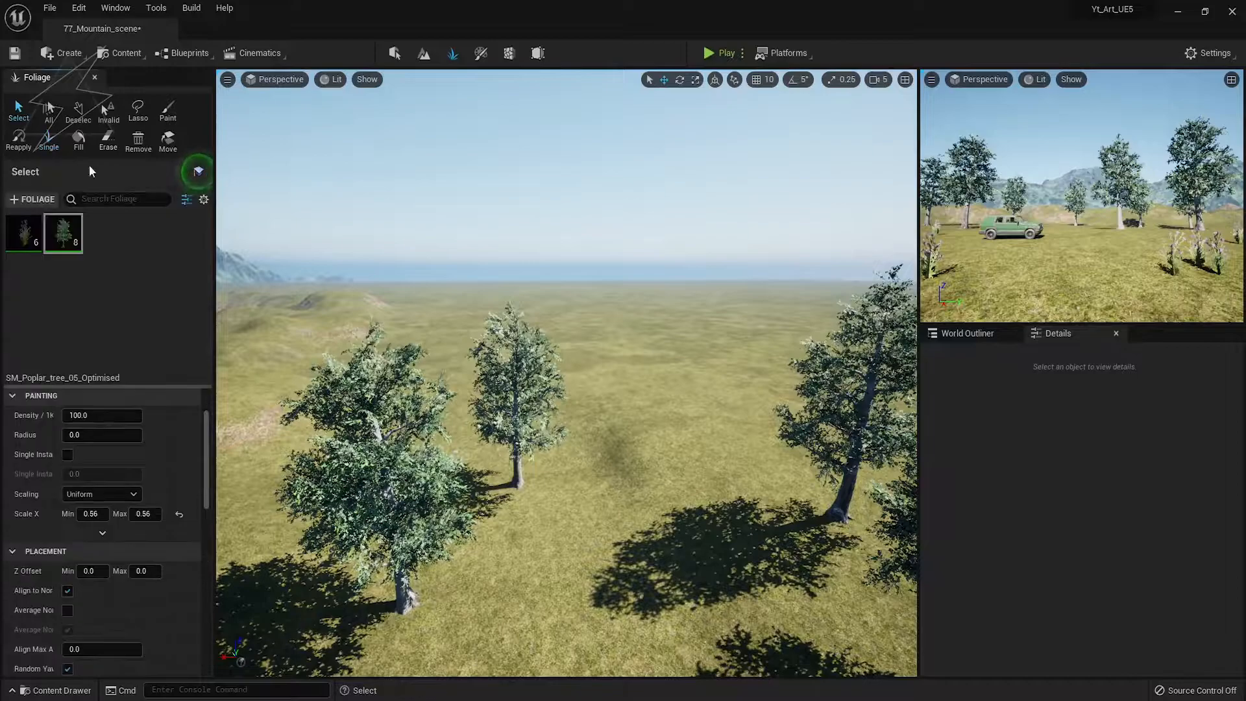
click(513, 380)
key(f)
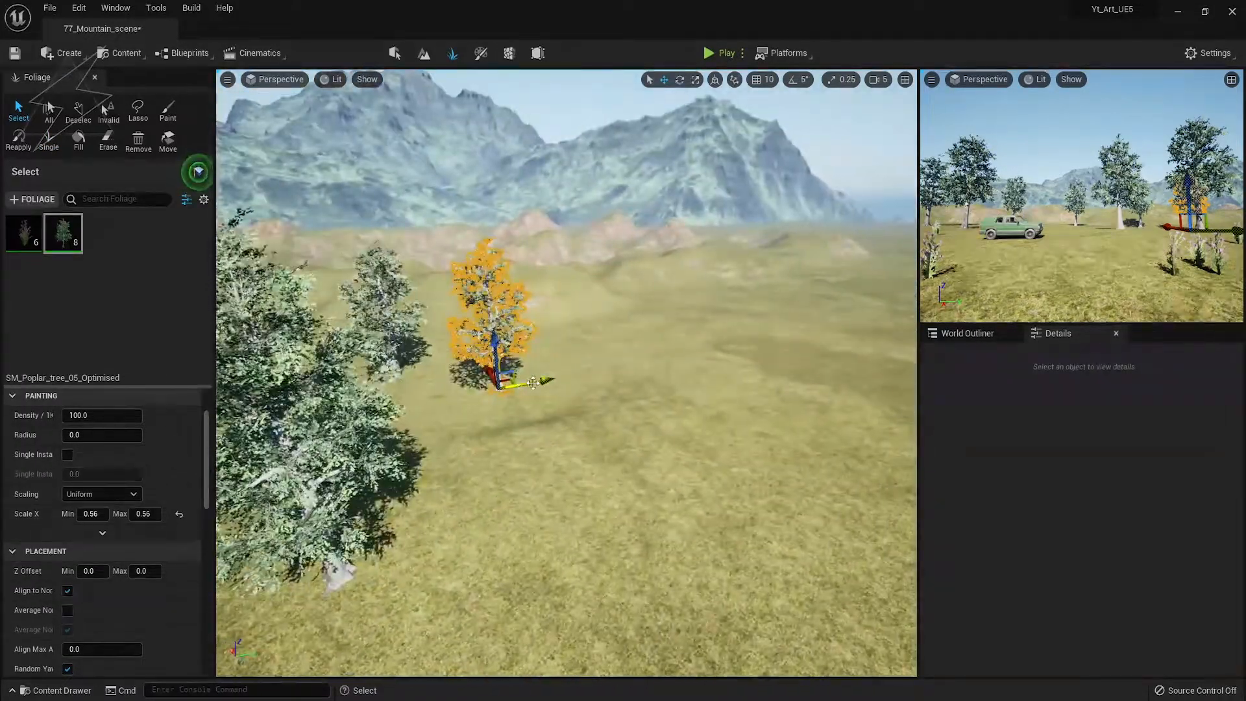
click(407, 360)
drag(442, 373, 510, 370)
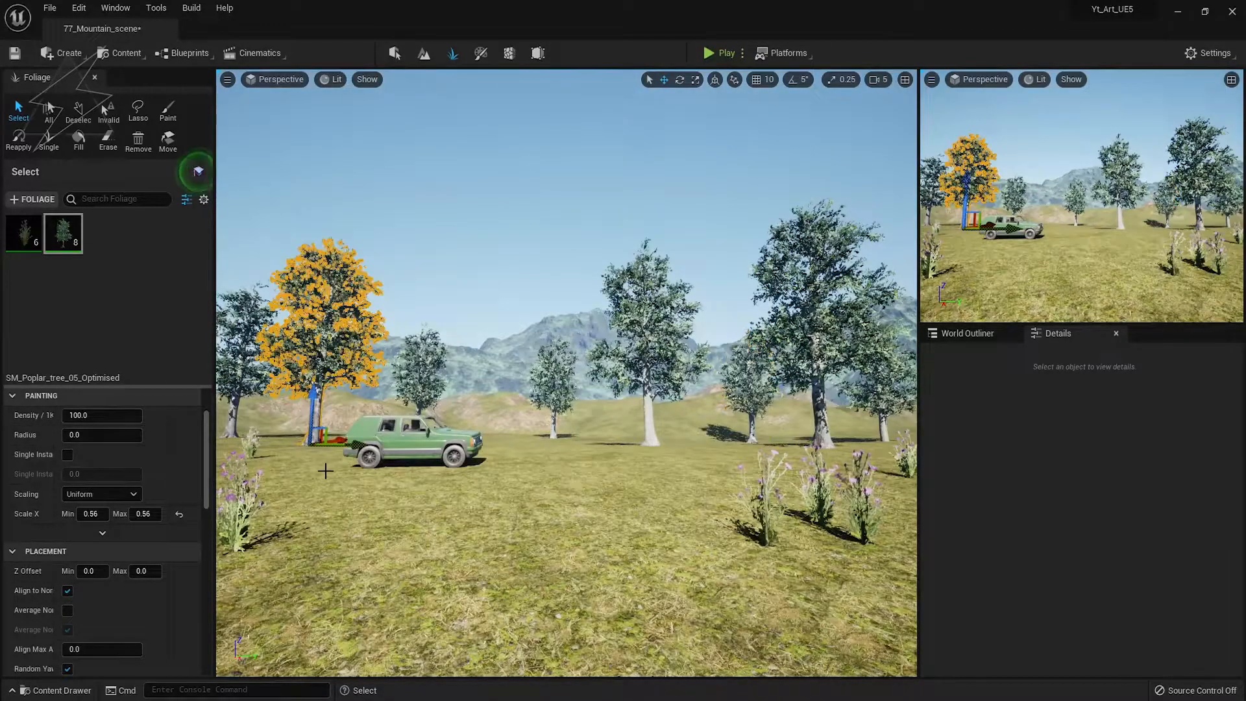
right_drag(326, 464, 292, 404)
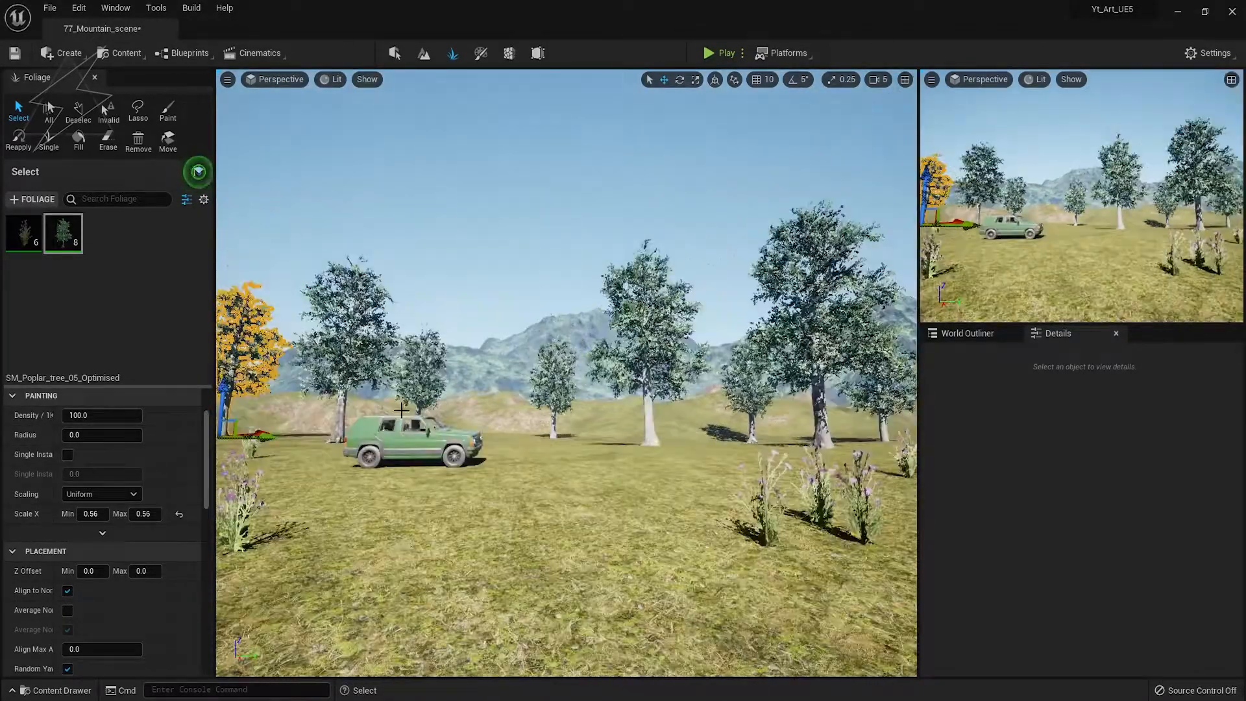
key(Escape)
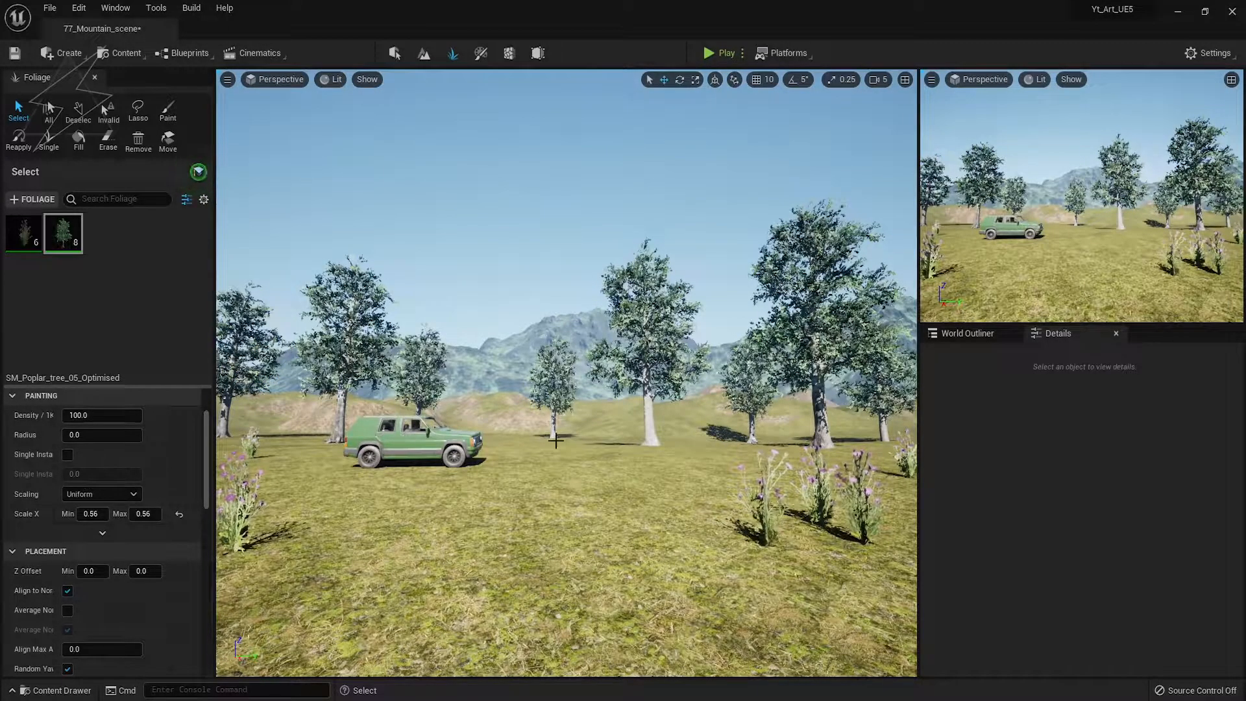
Leave foliage editing, move the SUV back and duplicate it twice to form a row of three vehicles
click(395, 53)
click(301, 477)
drag(295, 478, 501, 541)
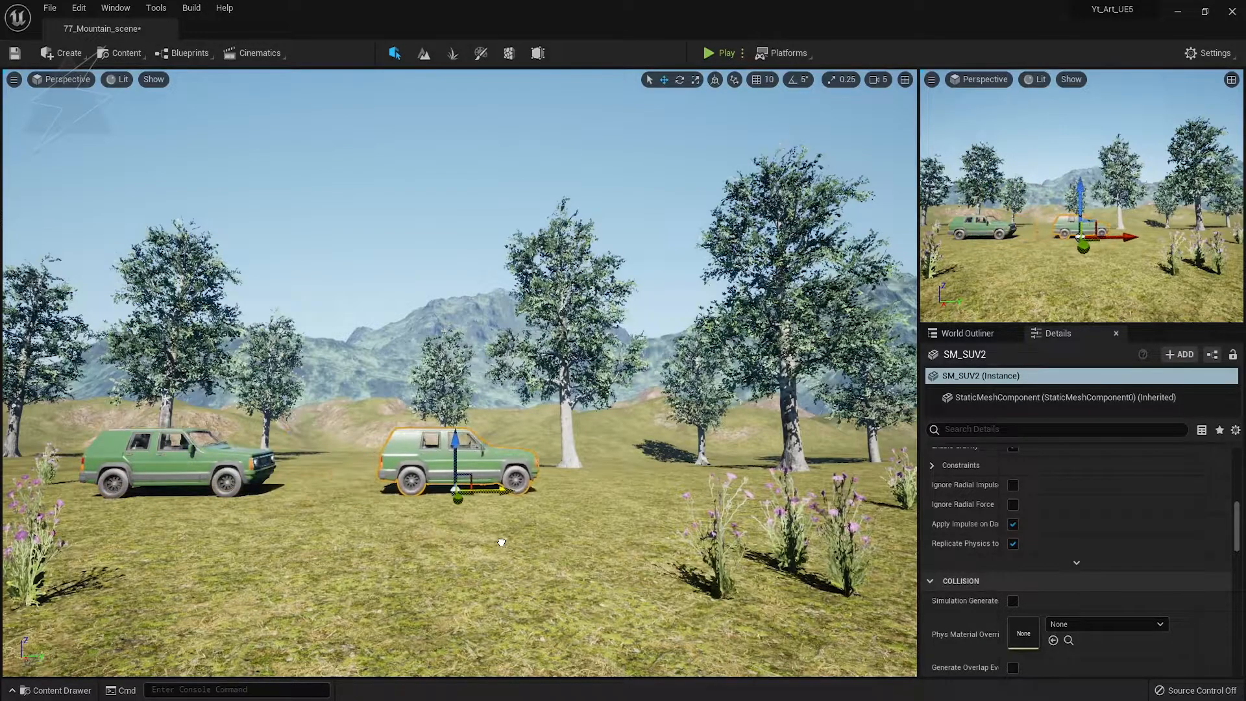
alt+drag(502, 490, 671, 505)
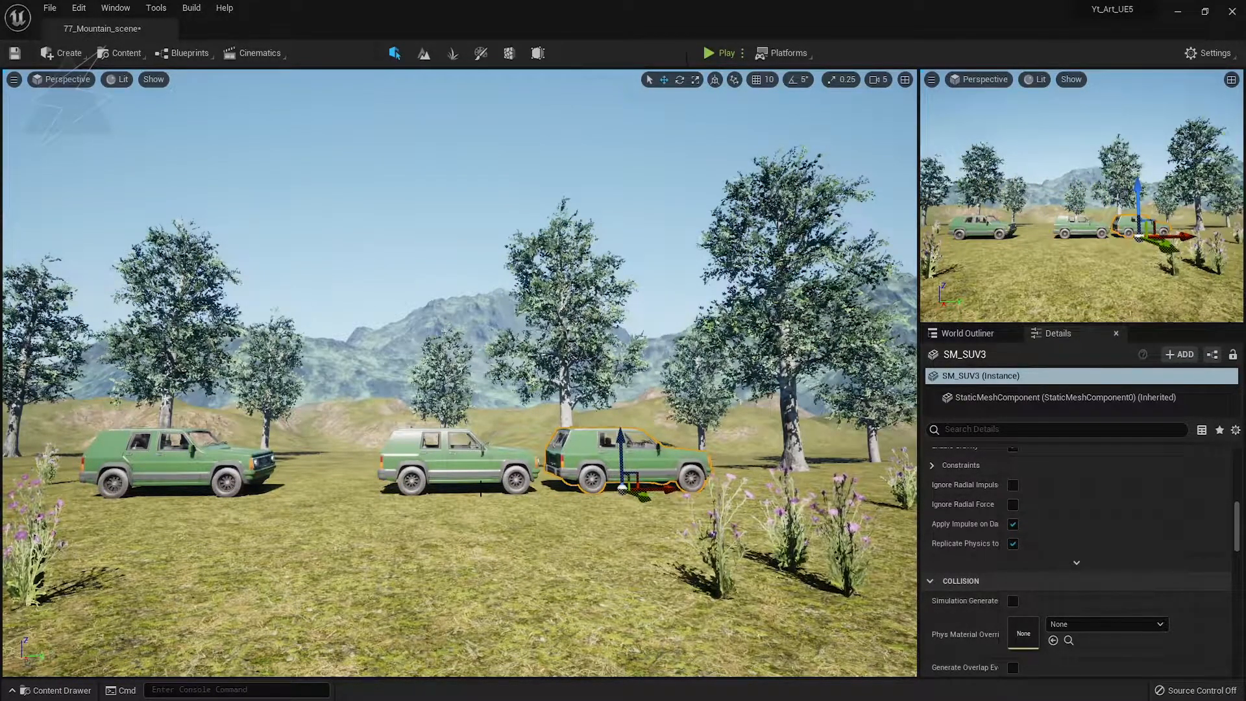
Review the scene in the enlarged viewport and set the camera speed to 3
key(F11)
scroll(521, 476, up, 5)
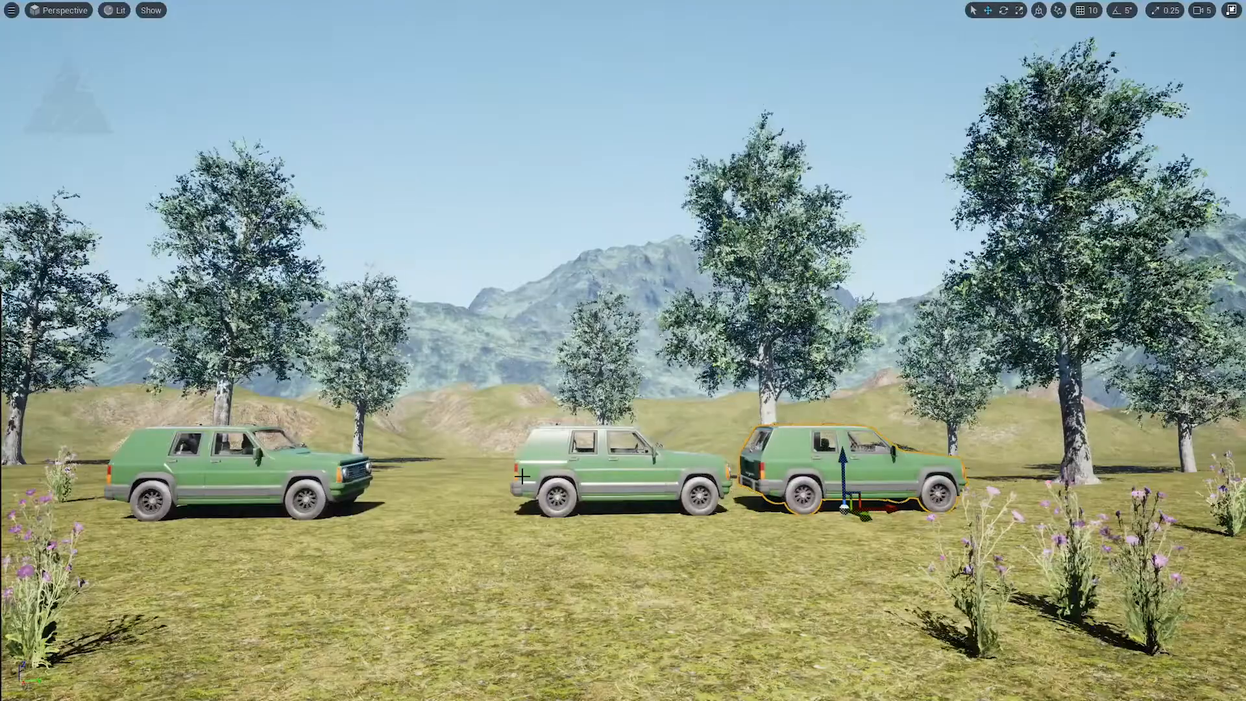
scroll(522, 475, down, 3)
scroll(522, 476, up, 3)
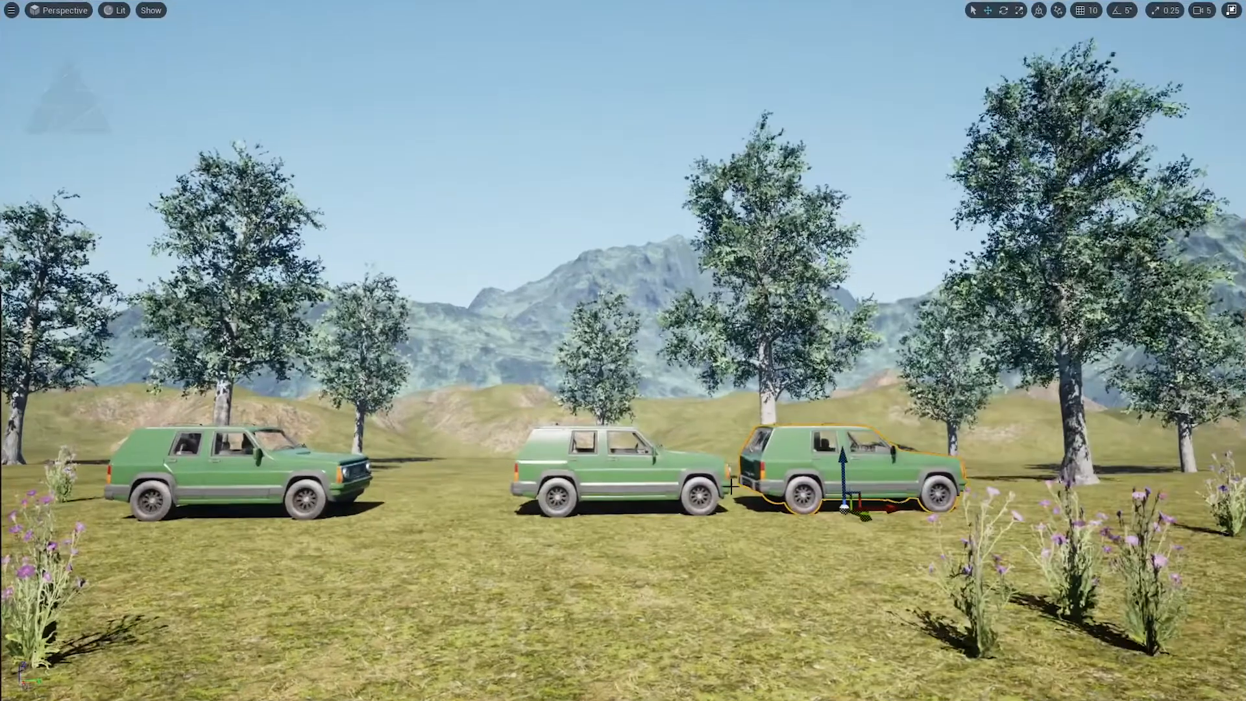
scroll(1212, 53, up, 3)
click(1201, 11)
click(1200, 12)
click(1199, 10)
click(1160, 43)
Fly the camera to frame the three SUVs with the trees, mountains and foreground flowers
mouse_move(1103, 116)
right_down()
mouse_move(1045, 143)
mouse_move(1059, 124)
mouse_move(1055, 140)
mouse_move(1082, 126)
right_up()
key(s)
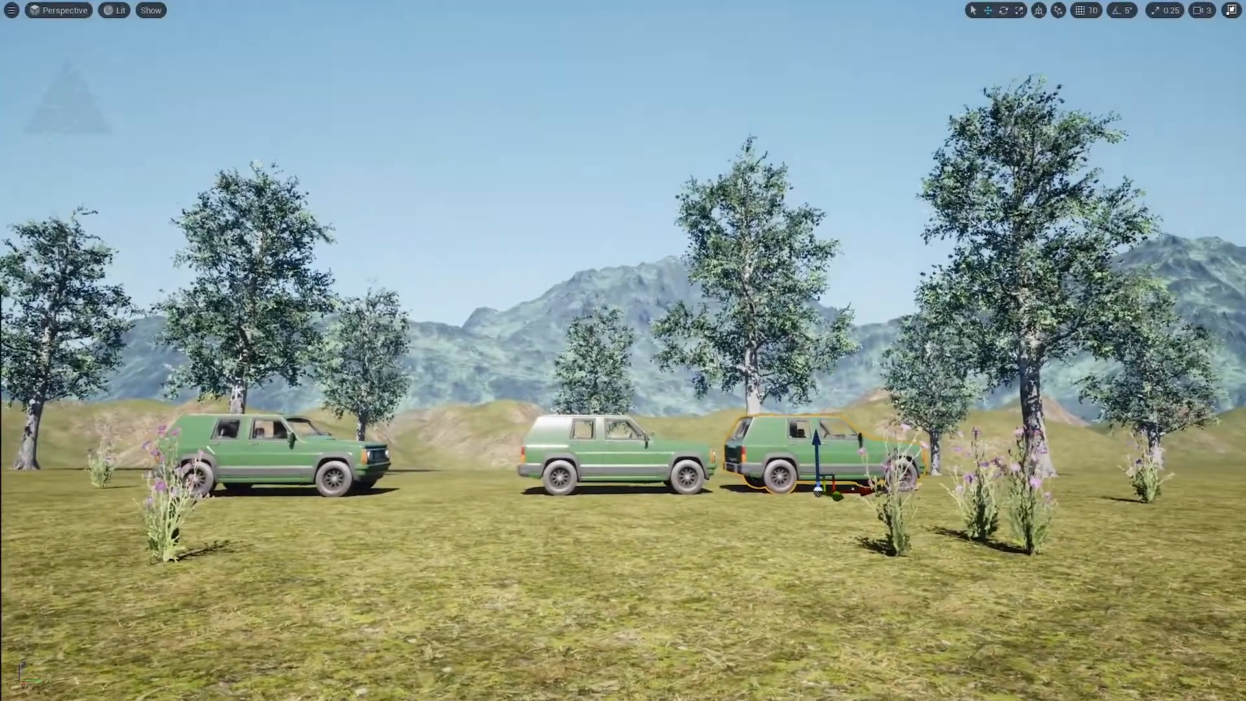
key(w)
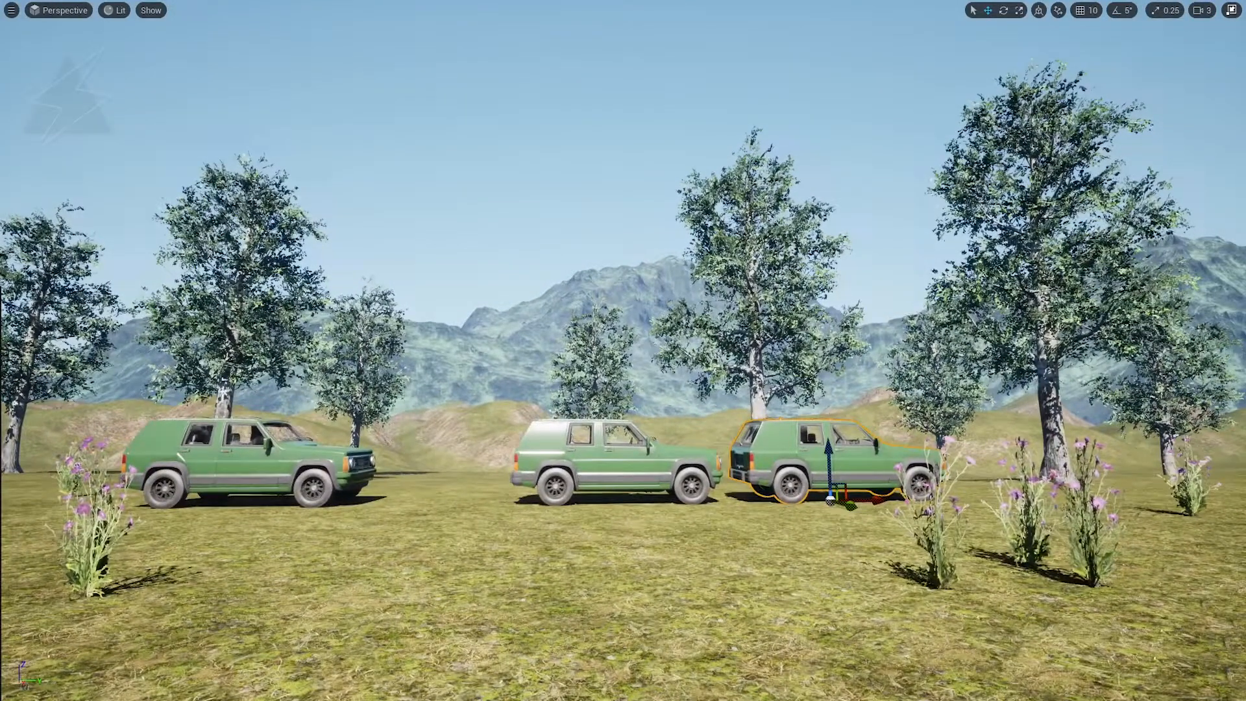
key(e)
mouse_move(1083, 126)
right_down()
mouse_move(1075, 157)
mouse_move(1078, 146)
right_up()
key(w)
key(s)
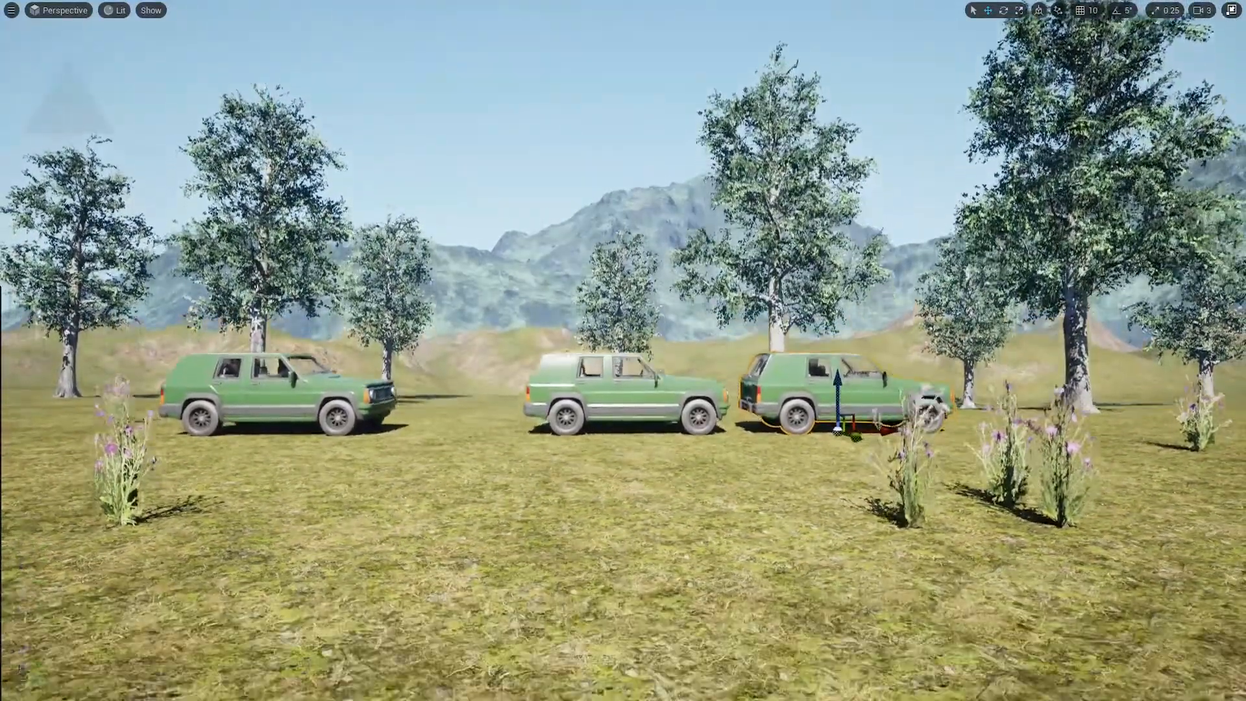
key(e)
right_drag(1078, 146, 1080, 123)
key(w)
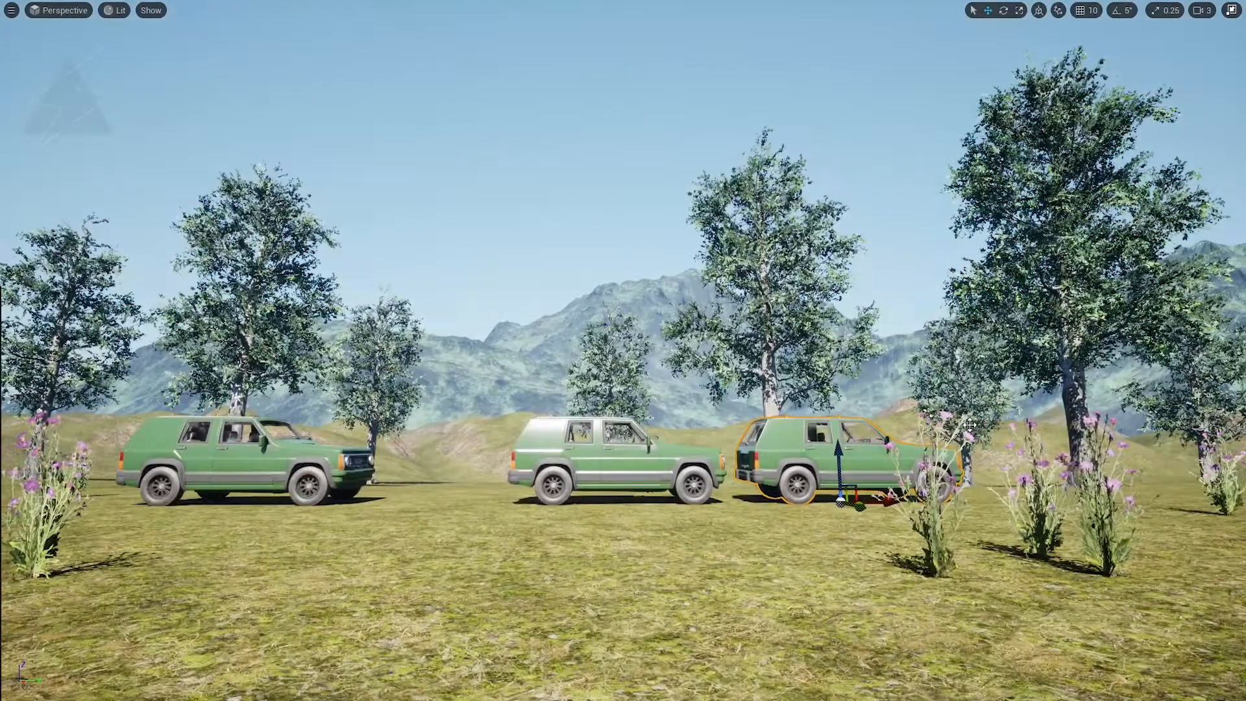
Move the rear SUV further back and the front SUV forward to widen the gaps in the row
drag(291, 500, 247, 492)
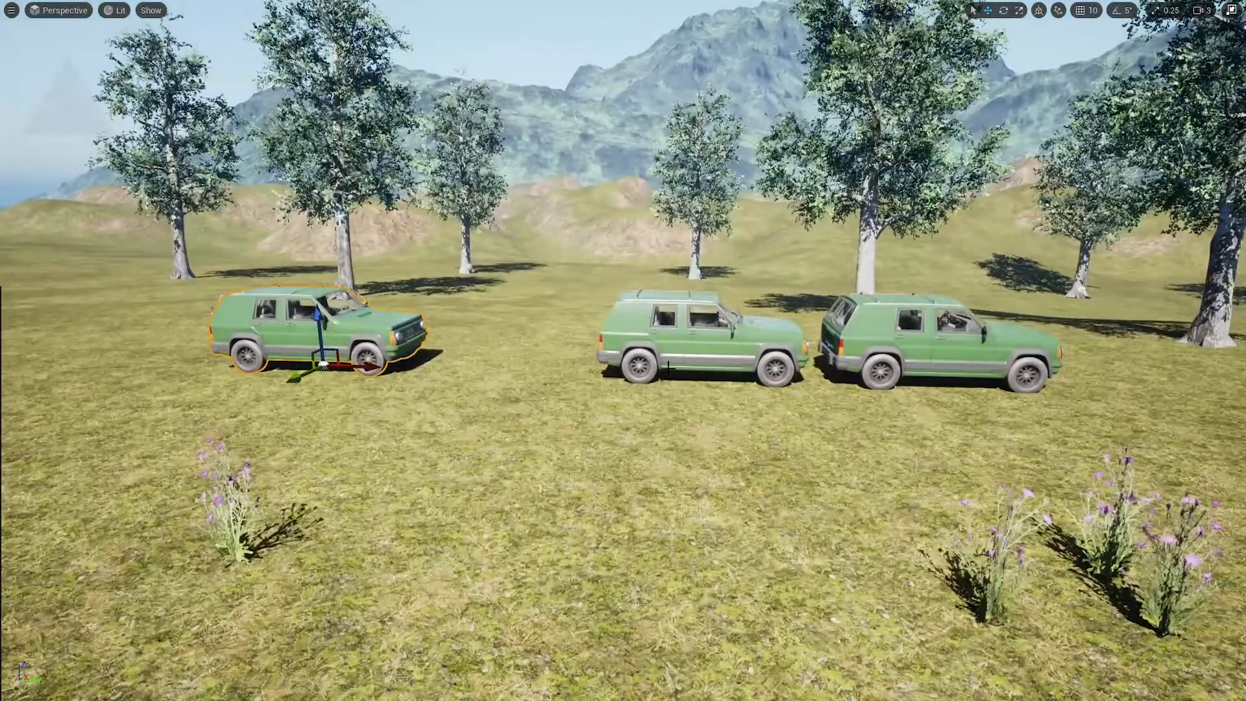
click(863, 455)
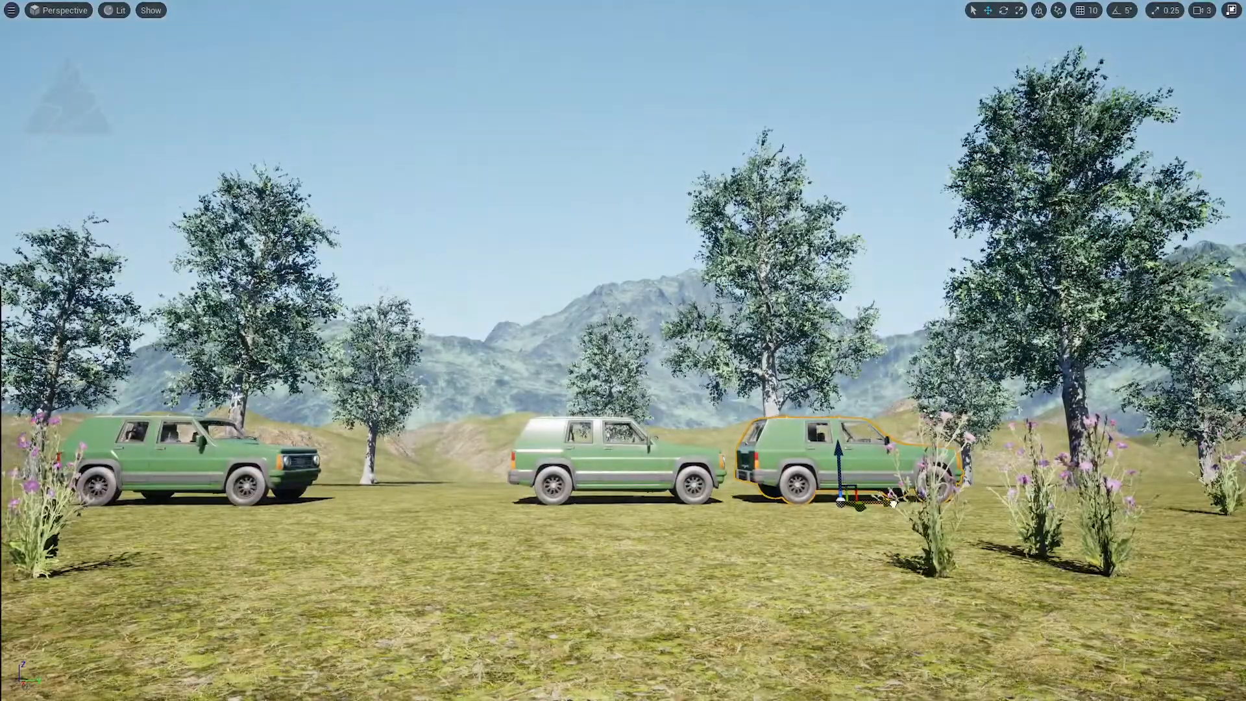
drag(893, 503, 857, 507)
Rotate the middle and rear SUVs slightly to vary their headings
click(643, 471)
drag(633, 509, 652, 508)
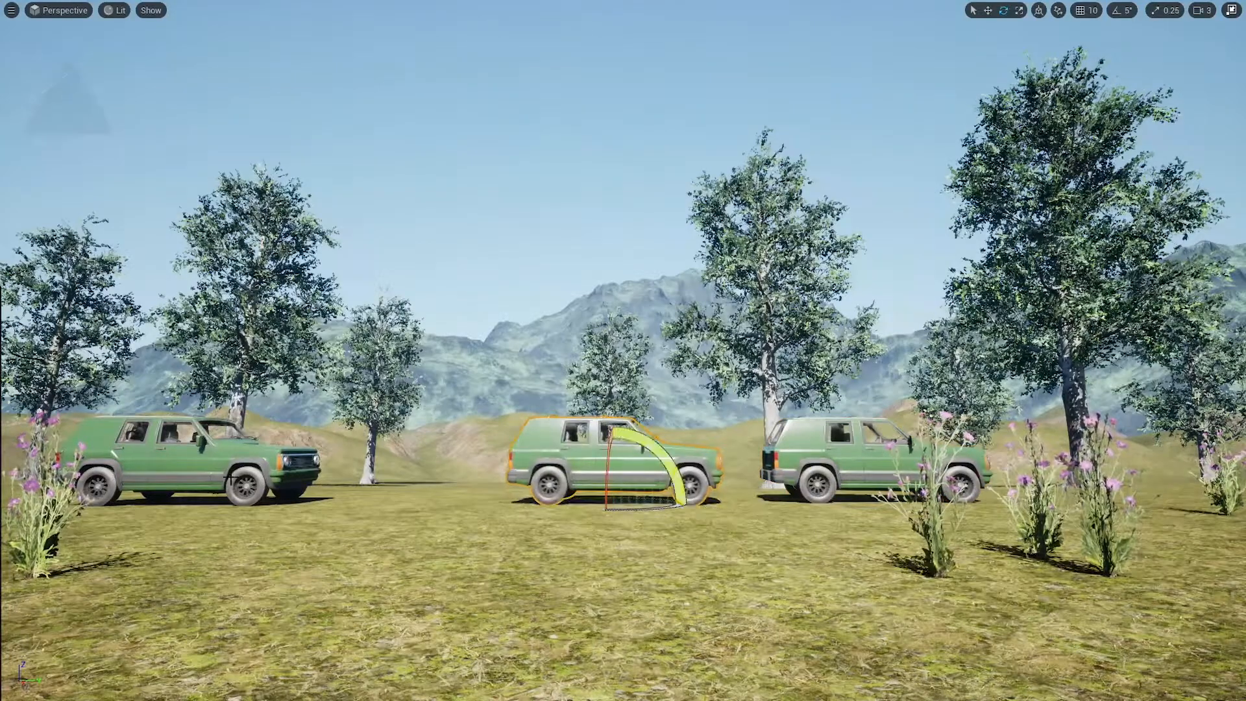
click(229, 477)
drag(192, 510, 216, 508)
key(Escape)
Examine the SUV row and surrounding terrain from above, and focus the view on the middle SUV
right_drag(216, 509, 152, 558)
click(651, 345)
key(w)
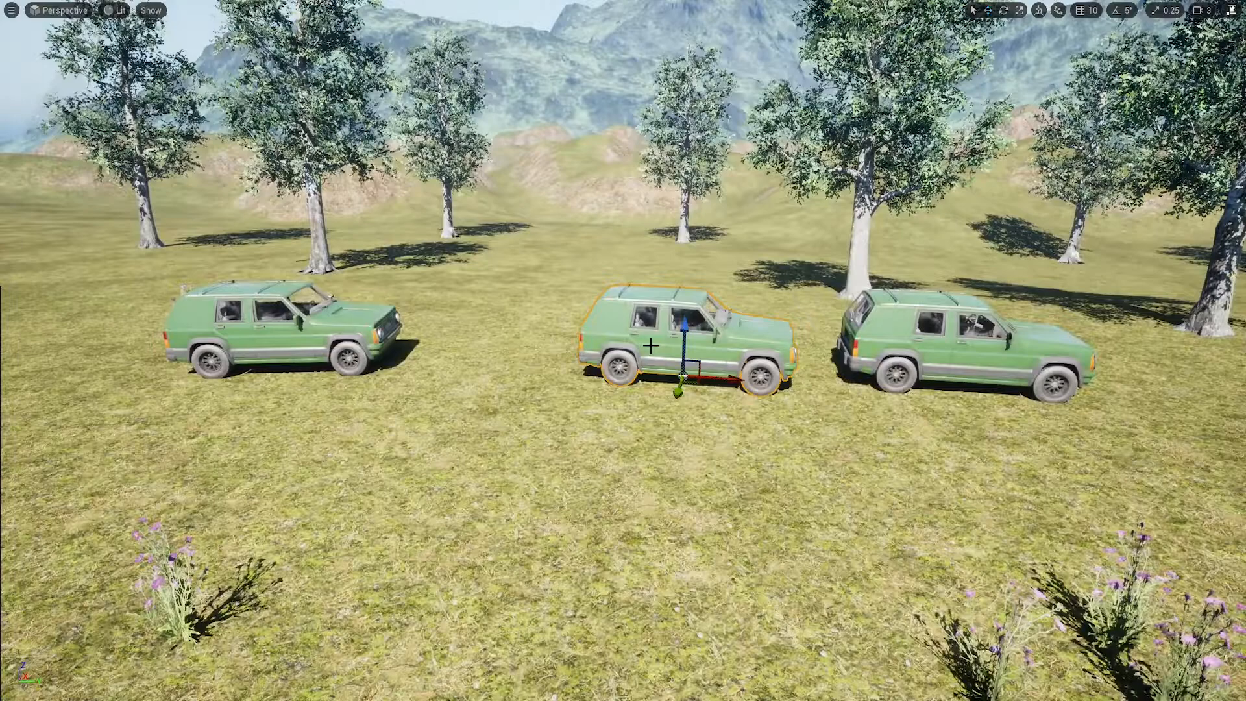
key(F11)
scroll(1069, 528, down, 10)
scroll(1069, 517, up, 8)
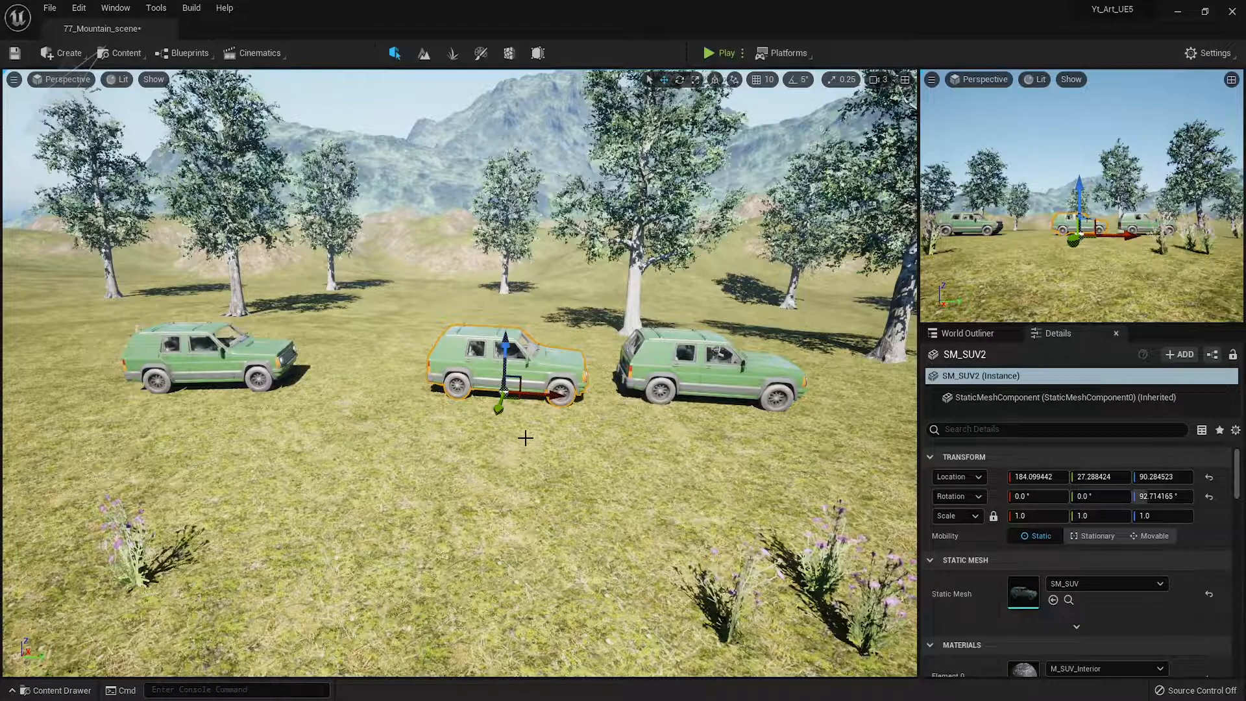
right_drag(500, 512, 633, 511)
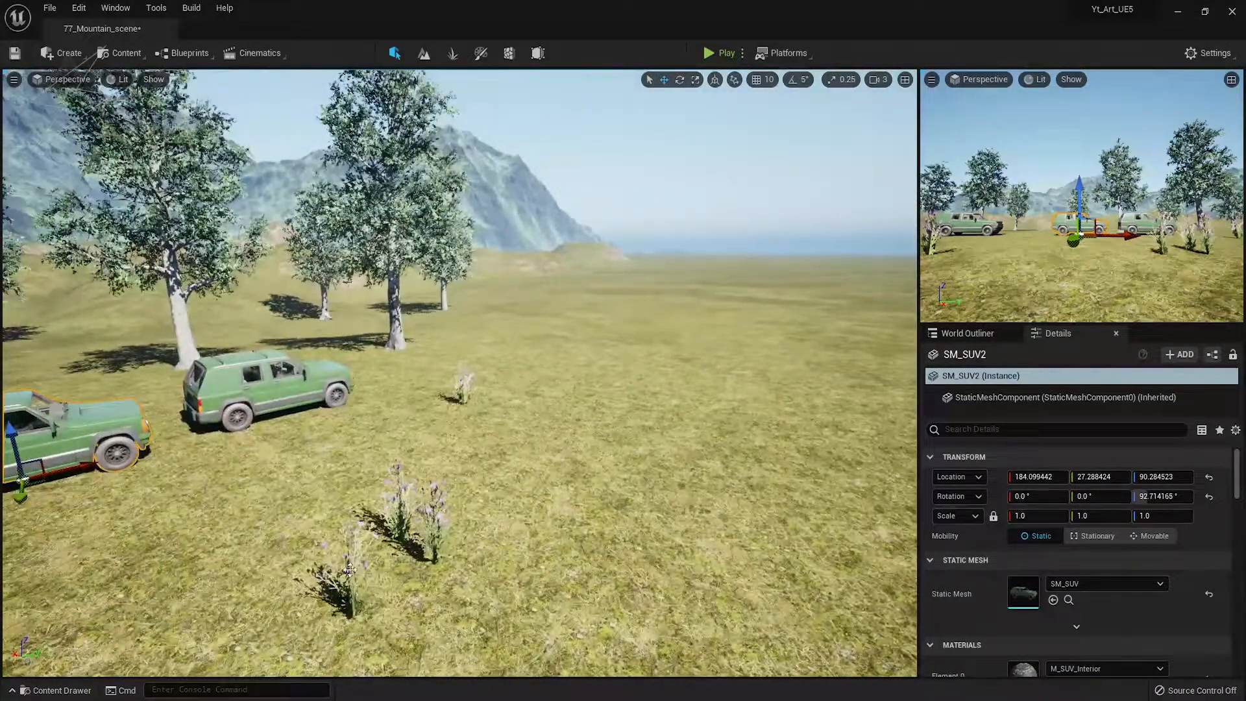
key(f)
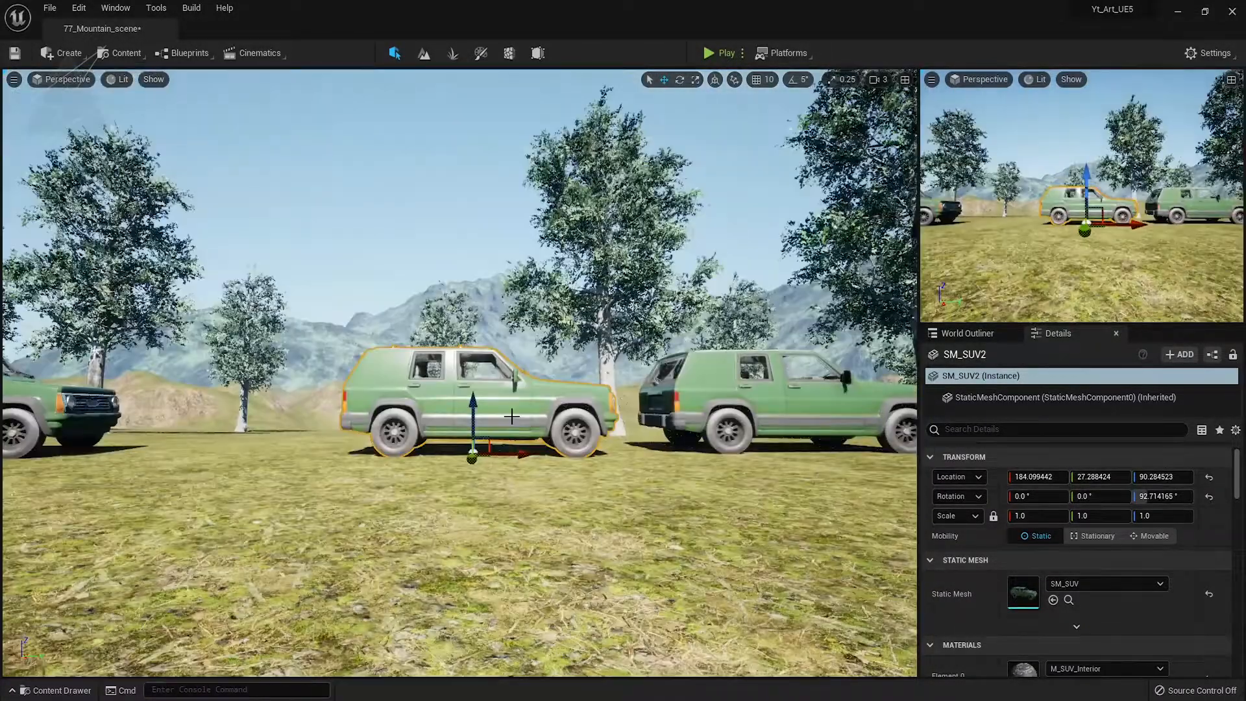
click(115, 8)
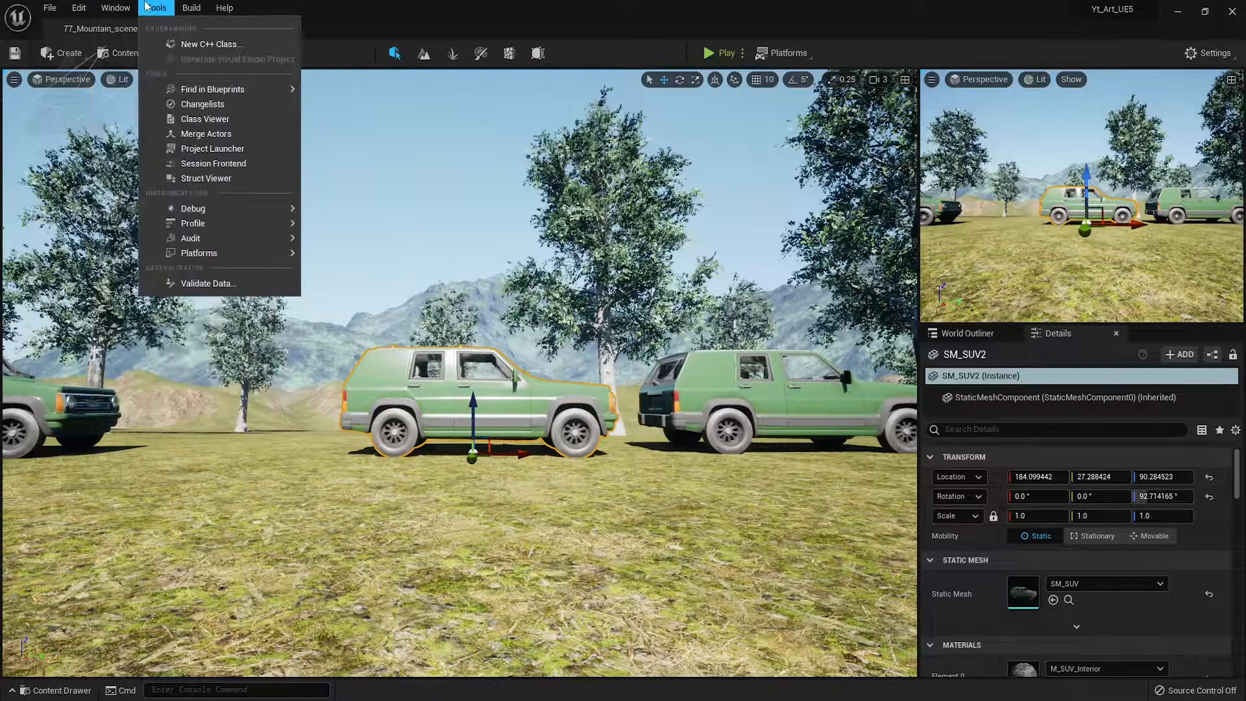
mouse_move(147, 47)
mouse_move(177, 61)
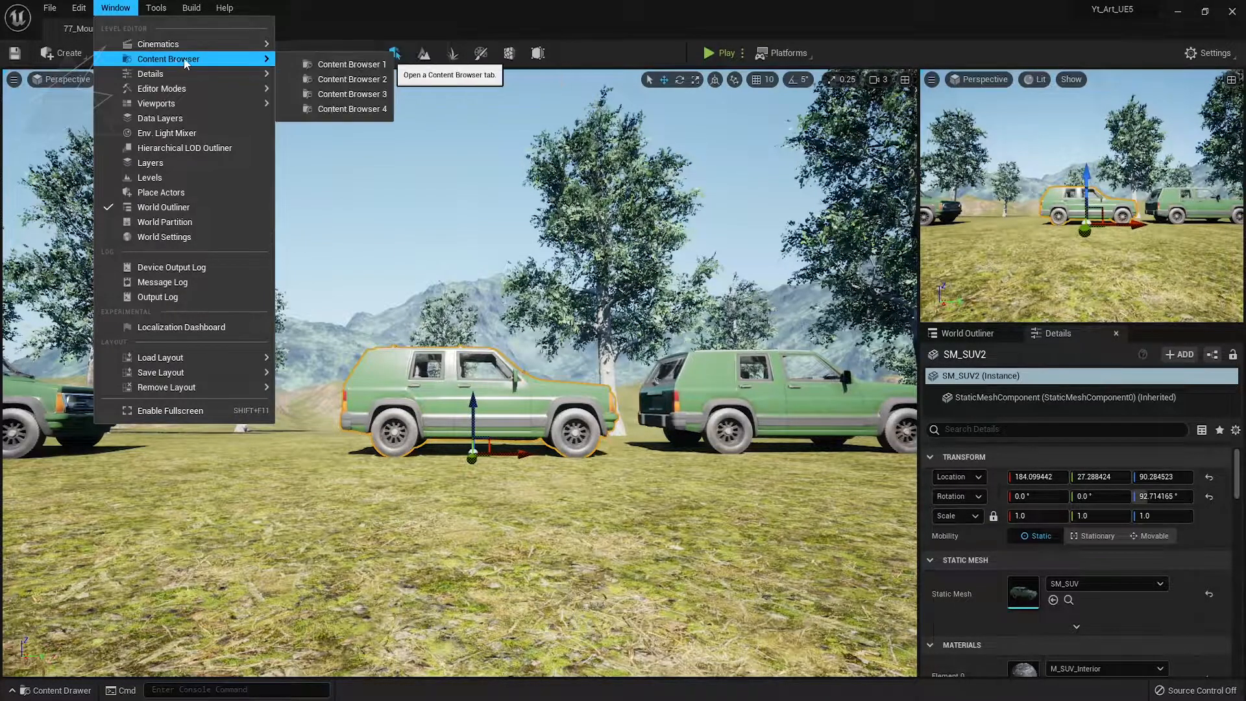
click(371, 65)
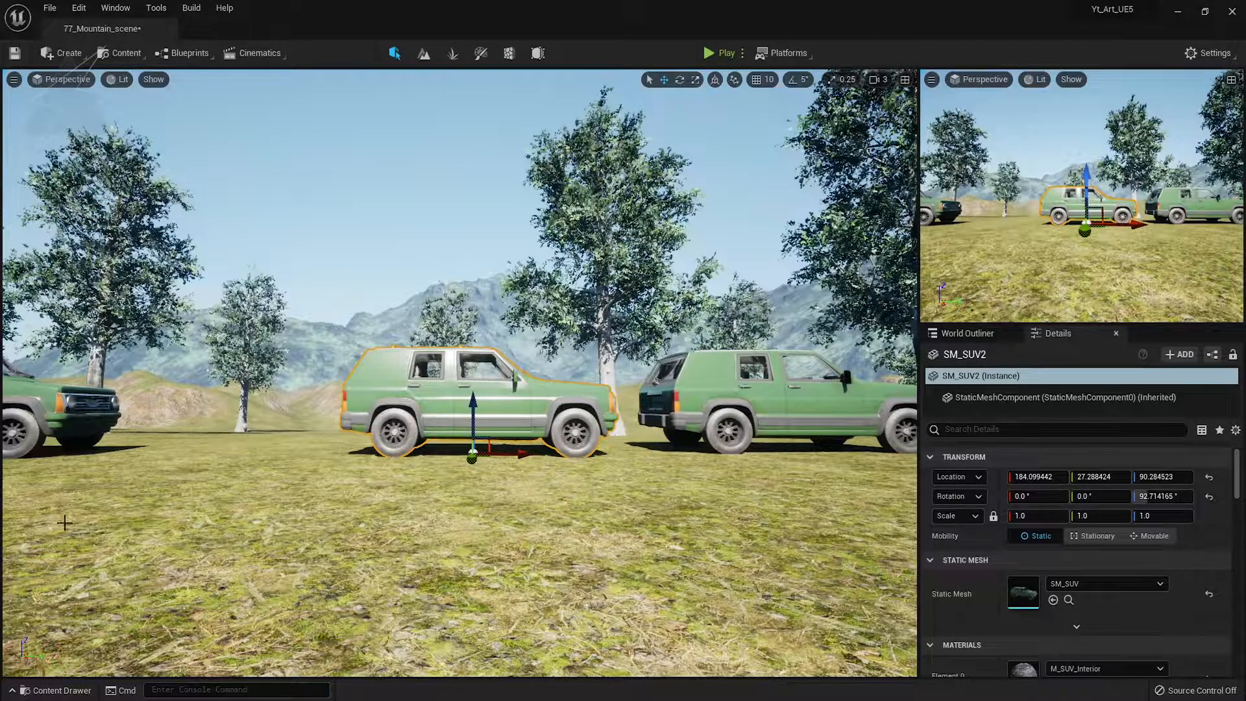
Examine the three SUVs, trees and mountains in a full-screen view from near and far
scroll(558, 415, down, 5)
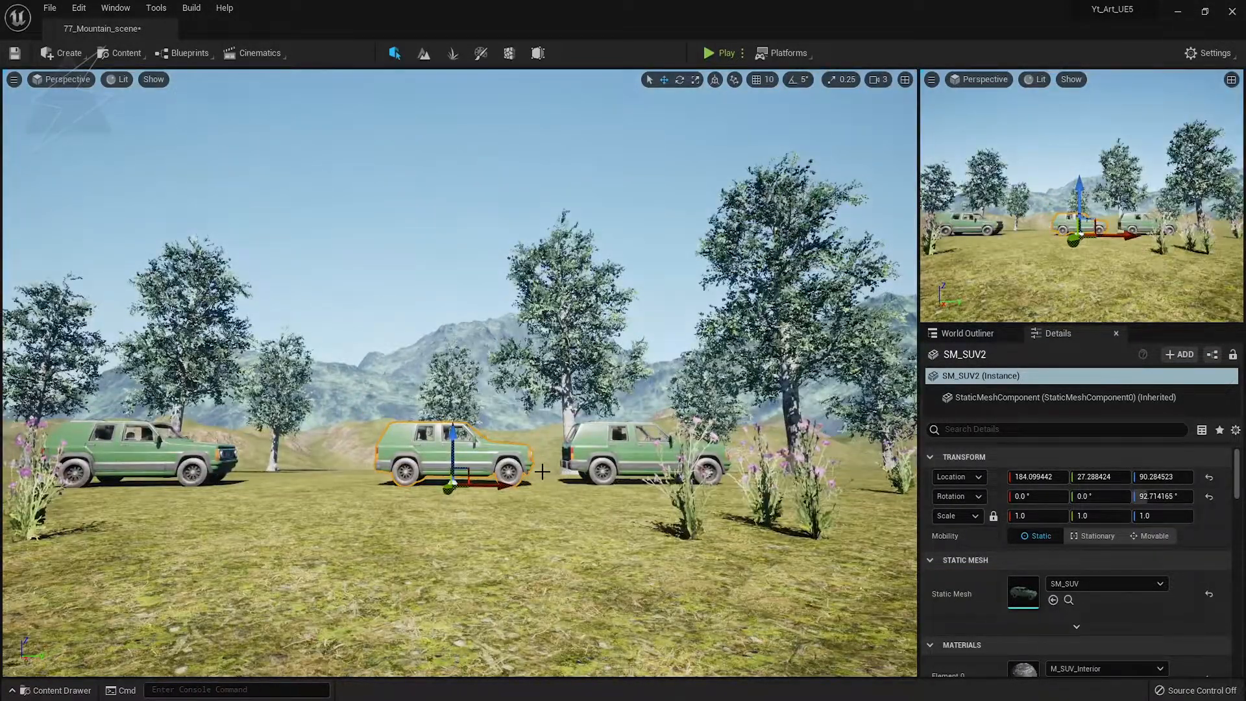
key(F11)
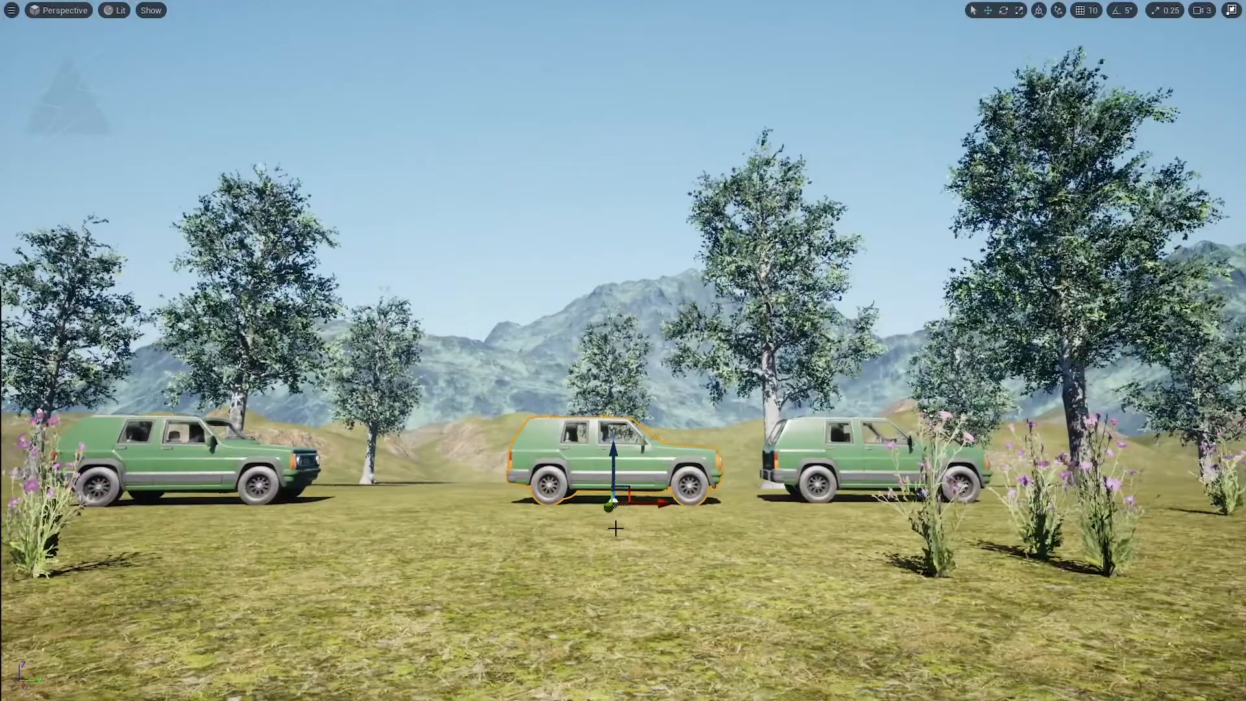
scroll(575, 540, up, 4)
scroll(571, 540, down, 4)
right_drag(571, 539, 551, 597)
key(2)
key(1)
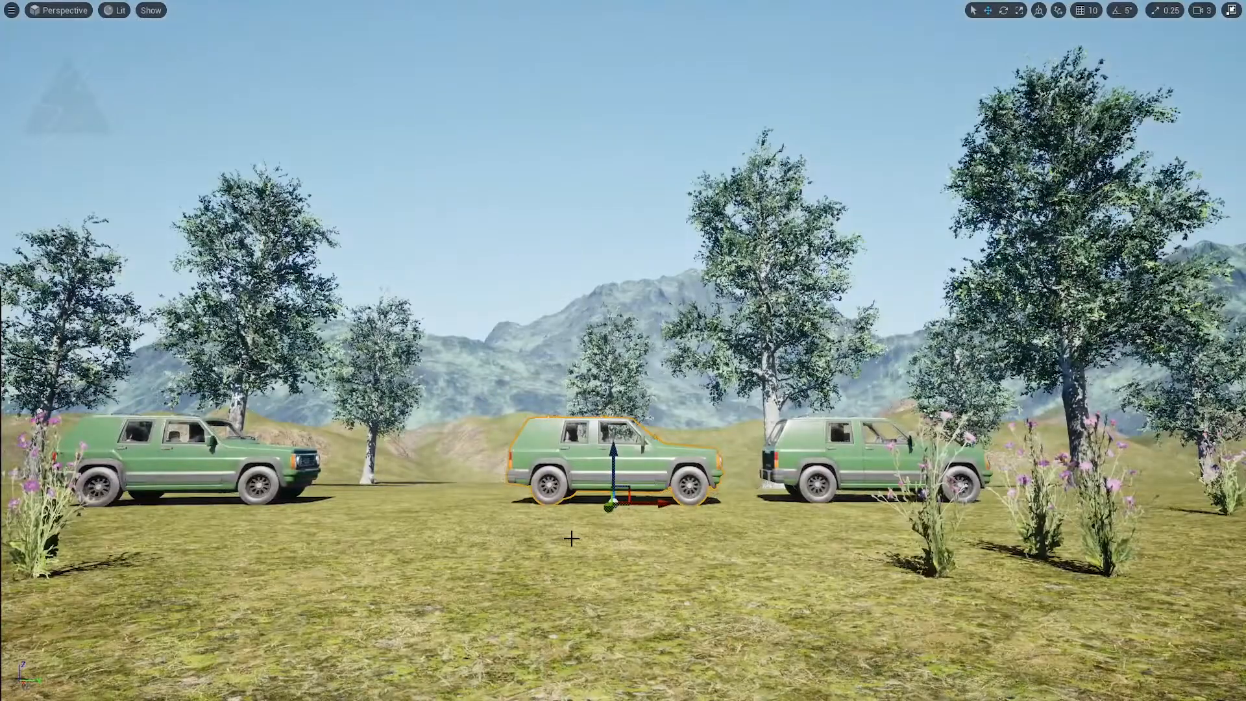
key(s)
mouse_move(571, 539)
right_down()
mouse_move(561, 593)
mouse_move(567, 552)
right_up()
key(w)
key(w)
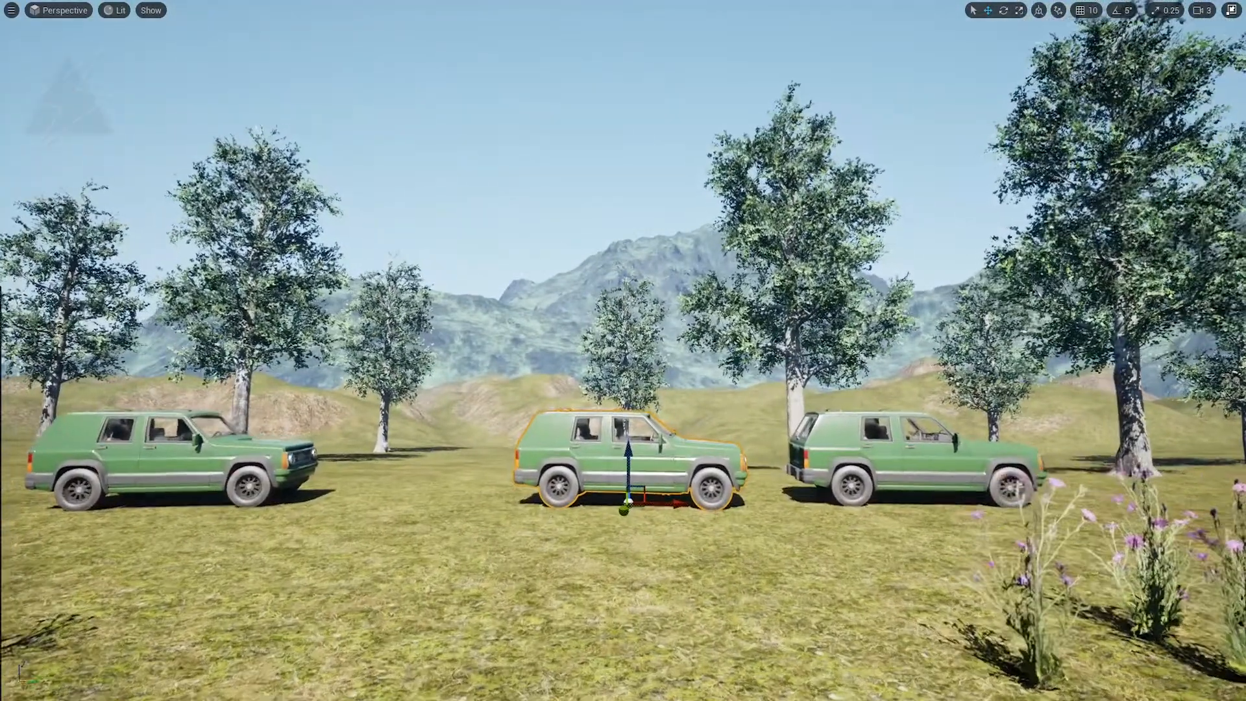
mouse_move(566, 552)
right_down()
mouse_move(586, 553)
mouse_move(511, 537)
mouse_move(562, 571)
mouse_move(570, 539)
right_up()
key(a)
key(w)
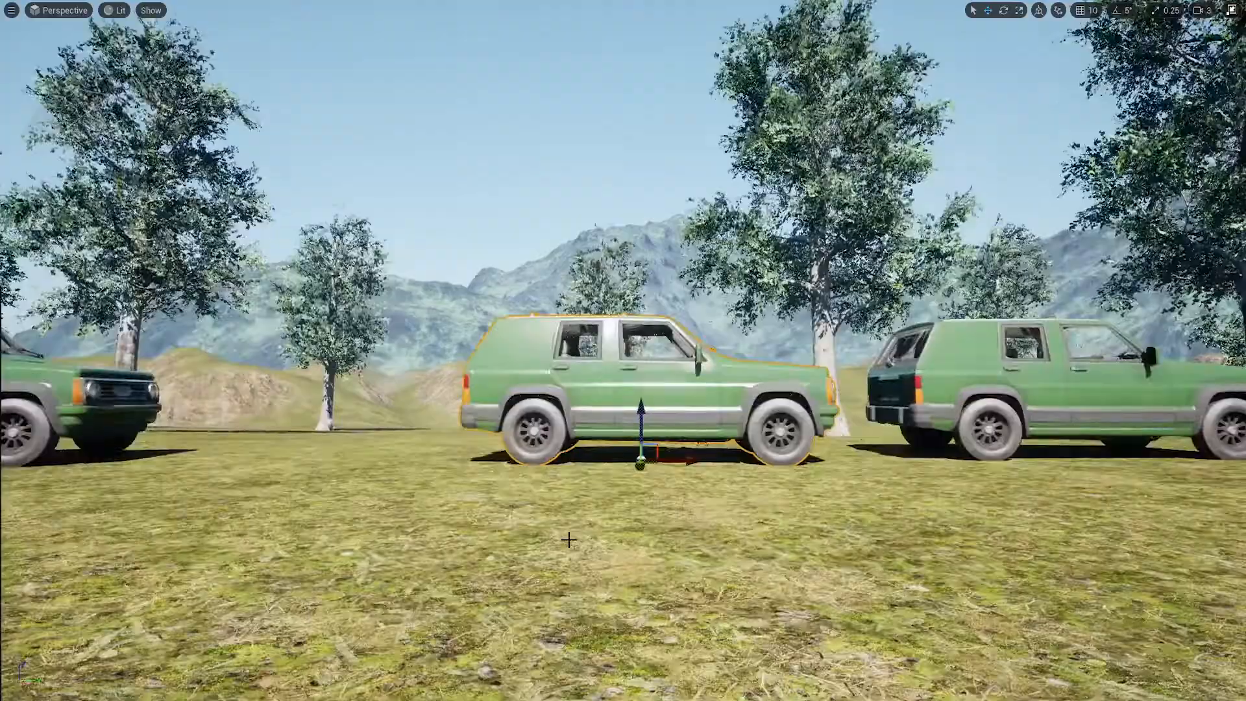
key(ctrl+s)
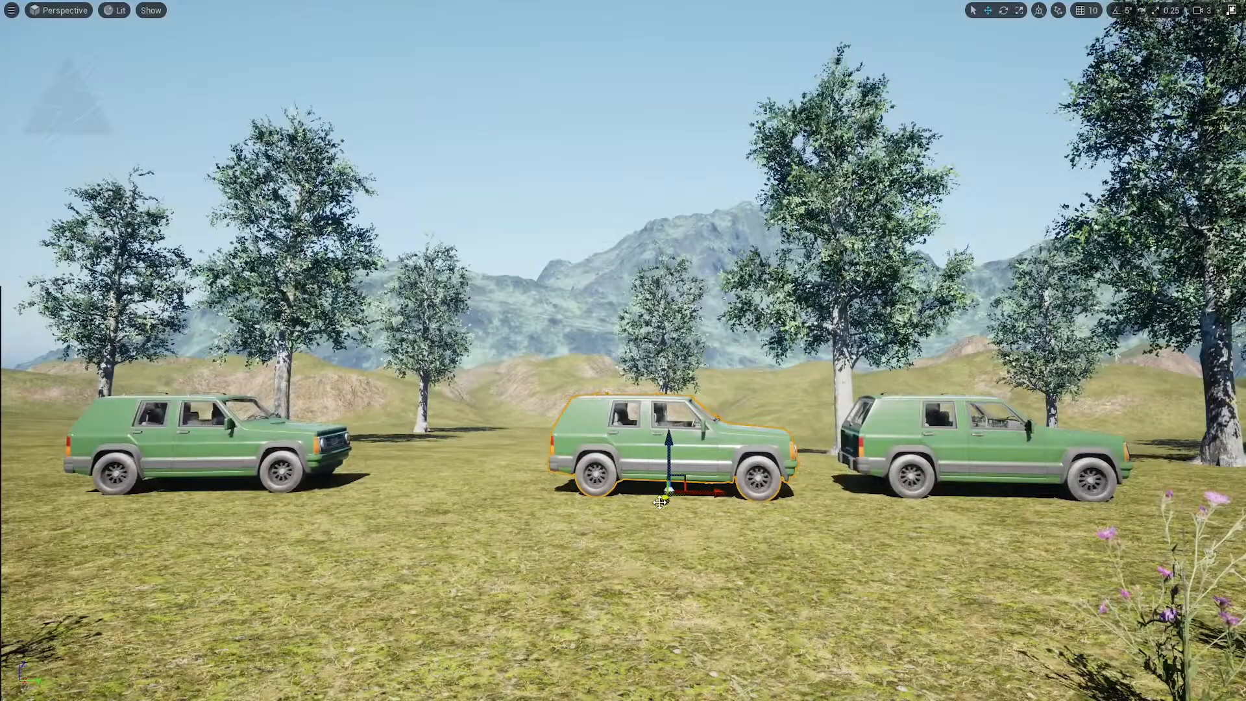
Leave the full-screen view and add a Volumetric Cloud to the sky above the SUVs
key(F11)
click(62, 52)
mouse_move(162, 137)
drag(263, 171, 457, 218)
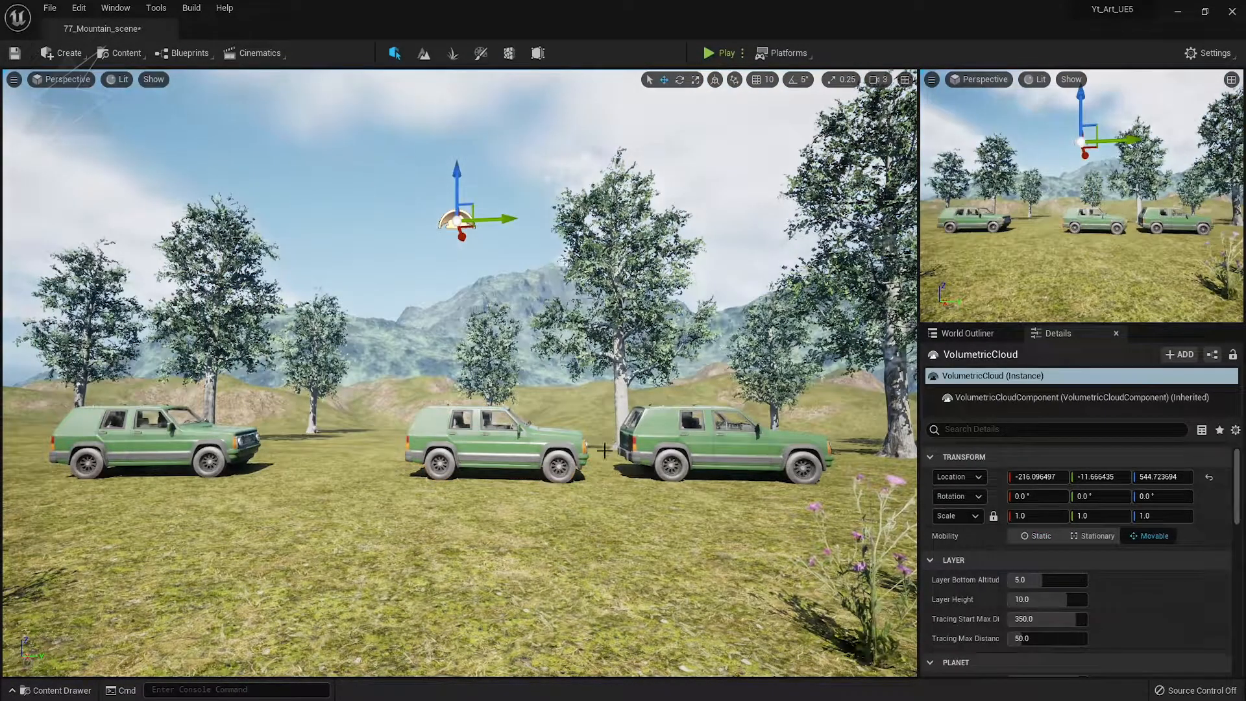
Select the exponential height fog and reduce its Fog Height Falloff to about 0.177
click(967, 333)
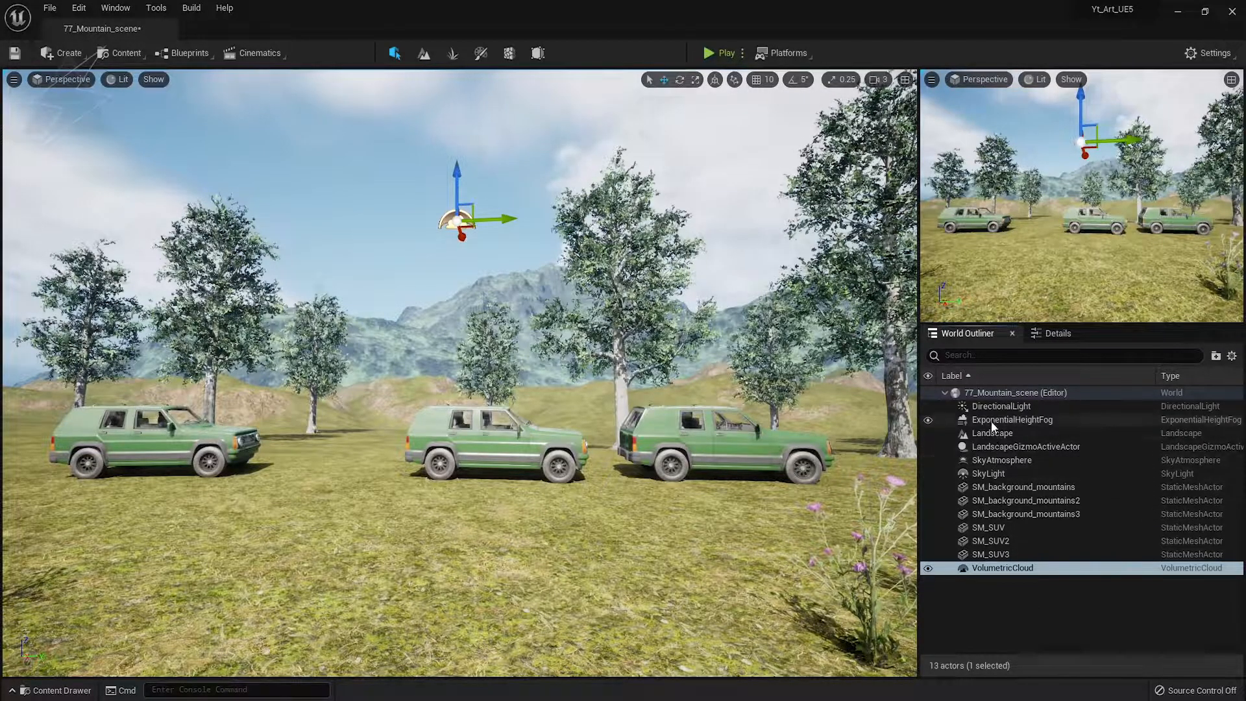
click(1013, 419)
click(1051, 334)
click(1048, 579)
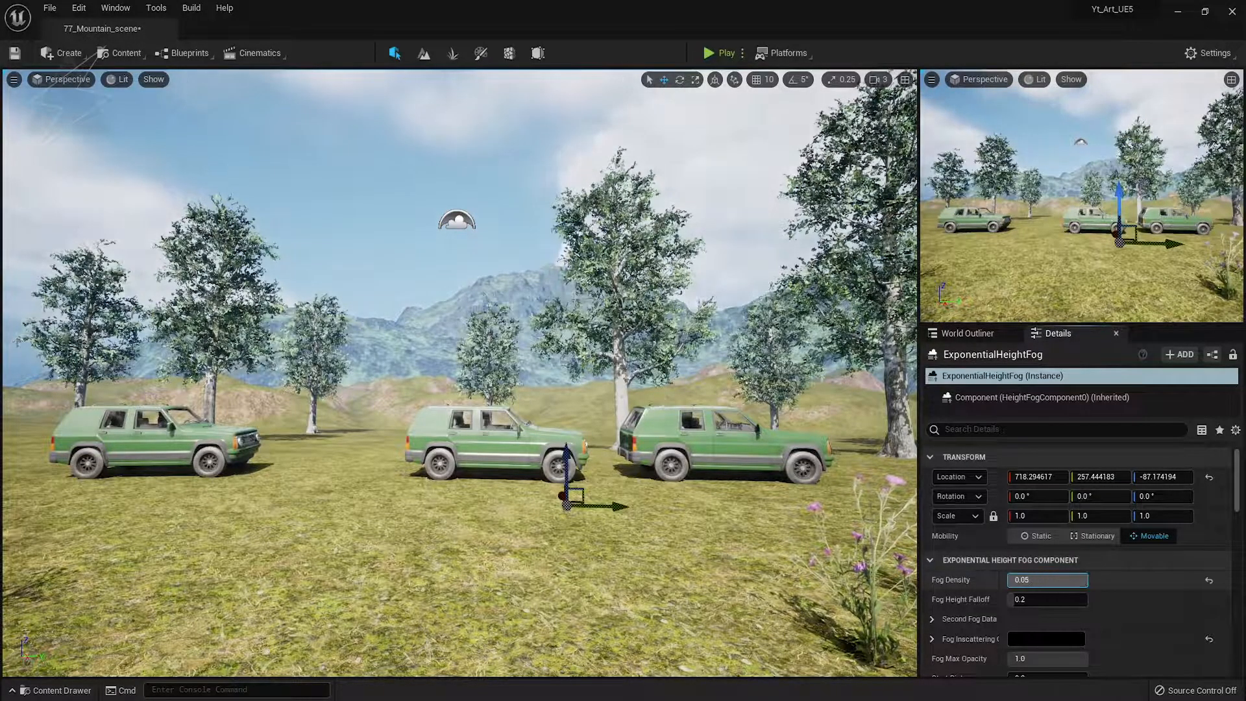
mouse_move(1047, 599)
mouse_down()
mouse_move(1012, 599)
mouse_move(1031, 600)
mouse_up()
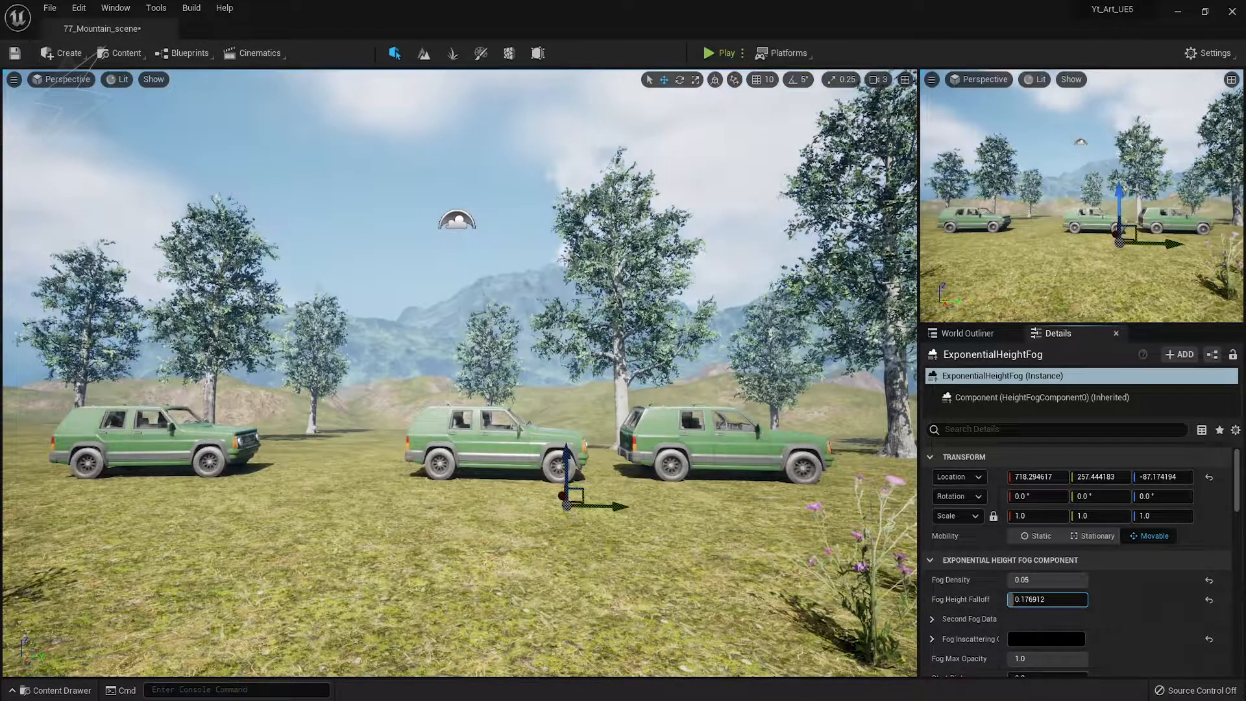
Give the height fog a pale grey-blue inscattering color and raise Fog Height Falloff to about 0.449
scroll(1034, 632, down, 3)
click(1032, 554)
drag(944, 526, 952, 472)
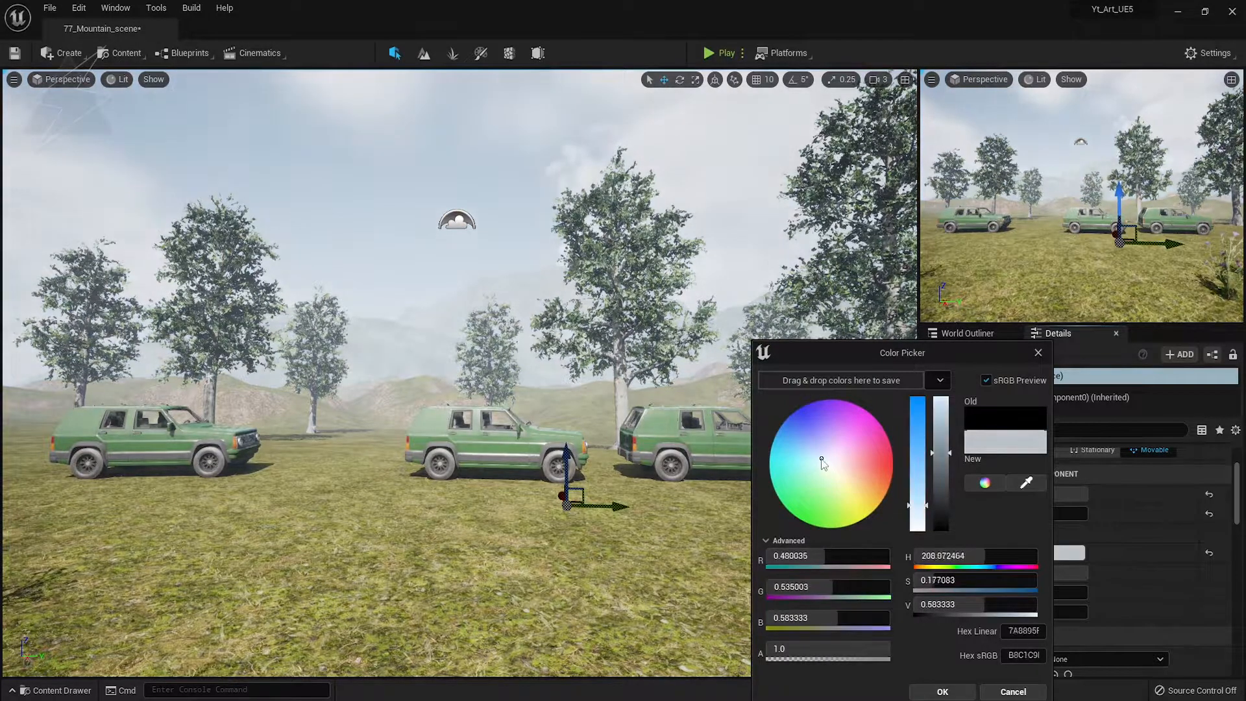
click(942, 692)
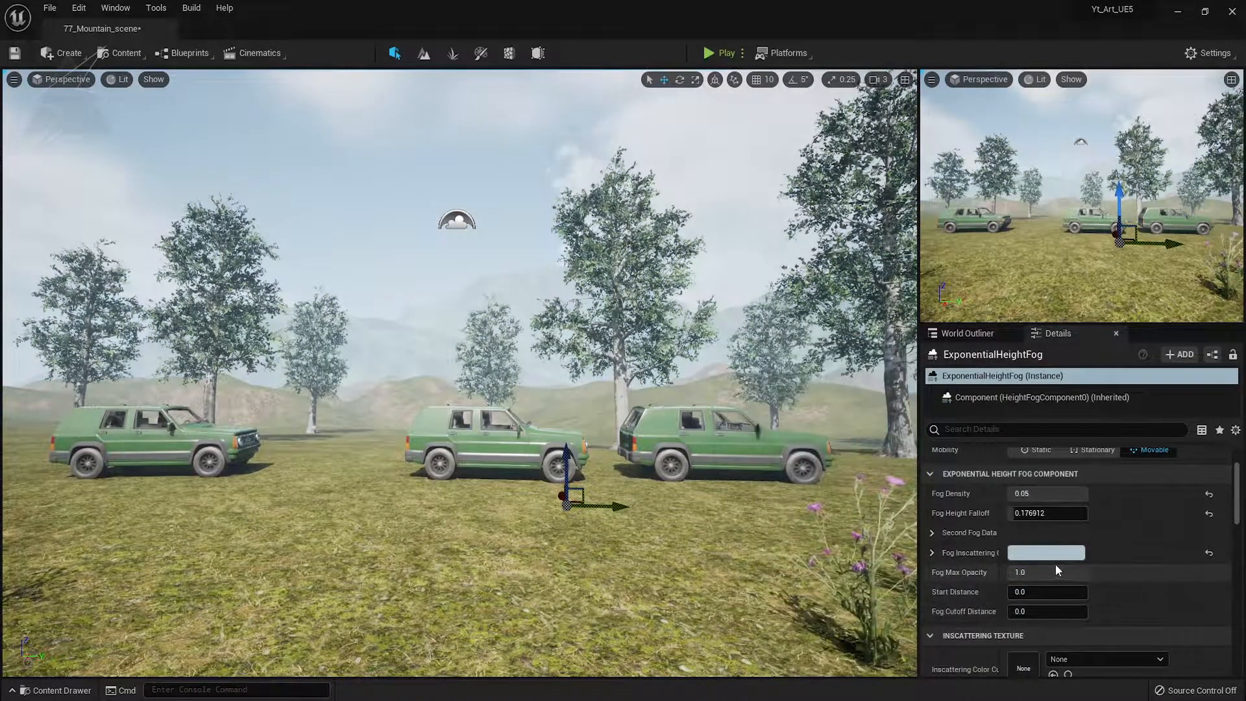
scroll(1061, 564, up, 3)
drag(1051, 580, 1036, 604)
scroll(1106, 624, down, 5)
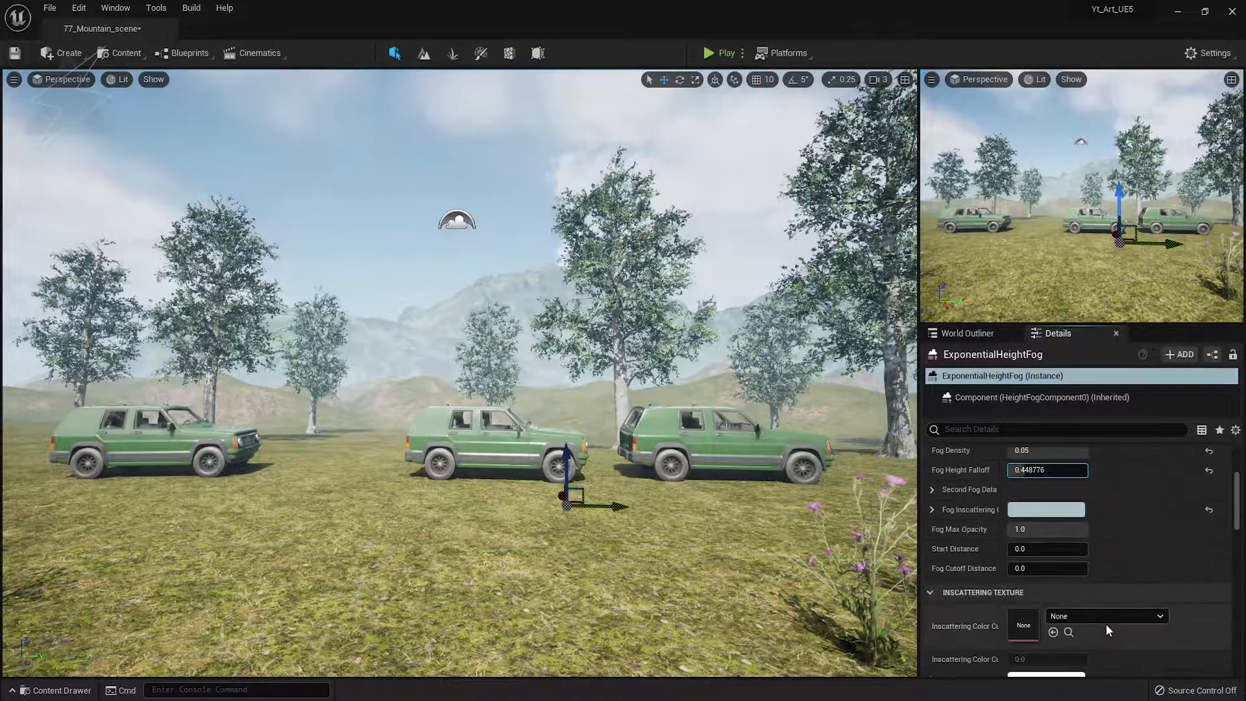
click(1046, 607)
drag(947, 529, 945, 406)
drag(841, 465, 812, 460)
drag(946, 407, 923, 455)
drag(943, 440, 942, 419)
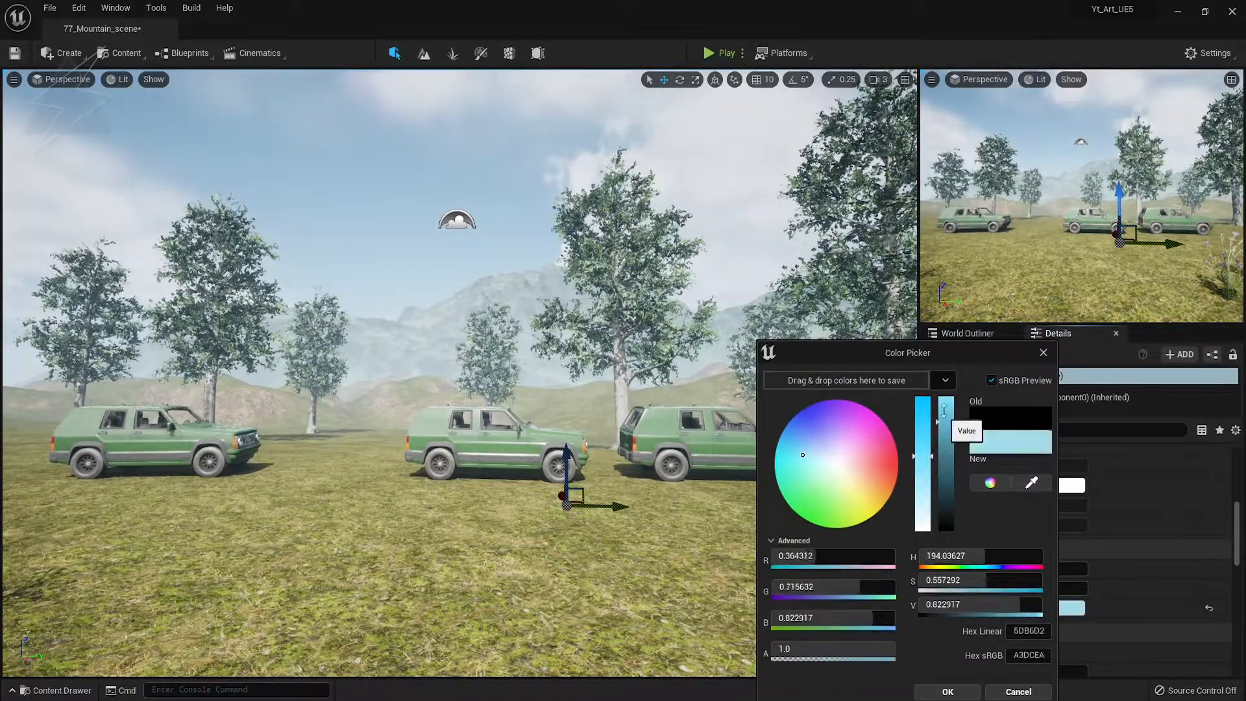
click(1016, 692)
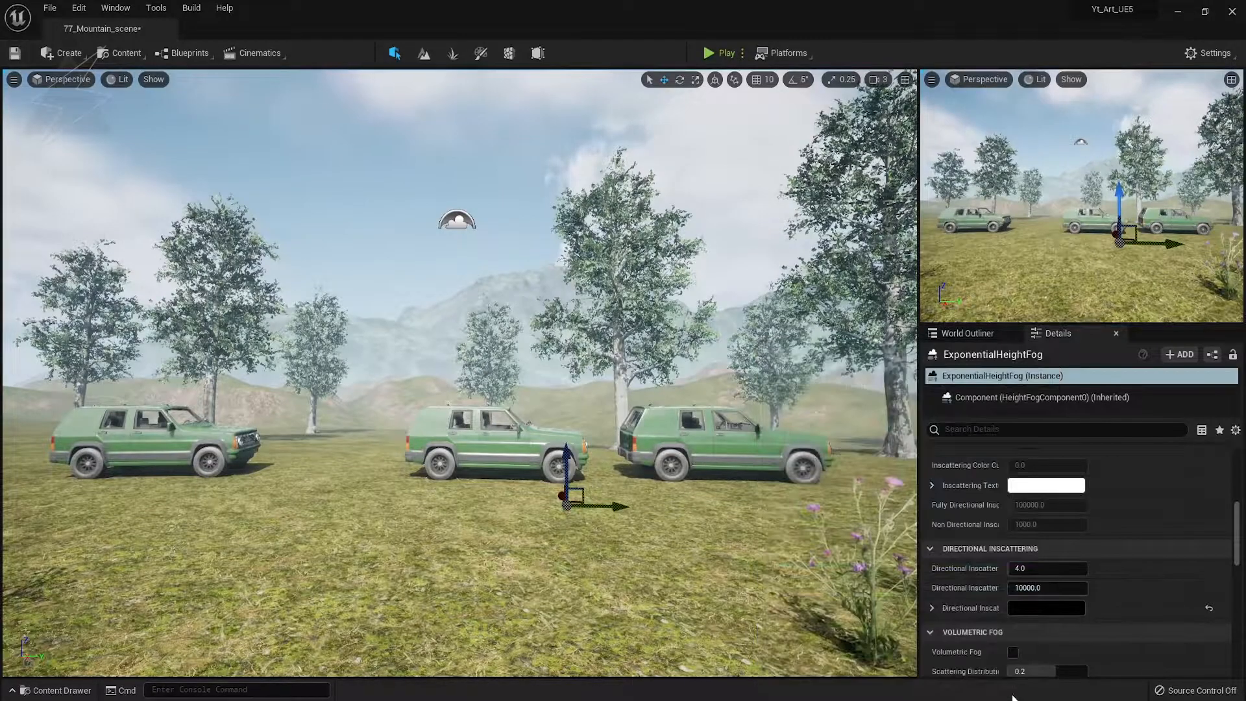
Set the height fog's Directional Inscattering Color to a near-white tone
click(1023, 610)
mouse_move(922, 504)
mouse_down()
mouse_move(926, 413)
mouse_move(920, 499)
mouse_up()
drag(813, 462, 793, 462)
drag(902, 486, 902, 522)
click(925, 689)
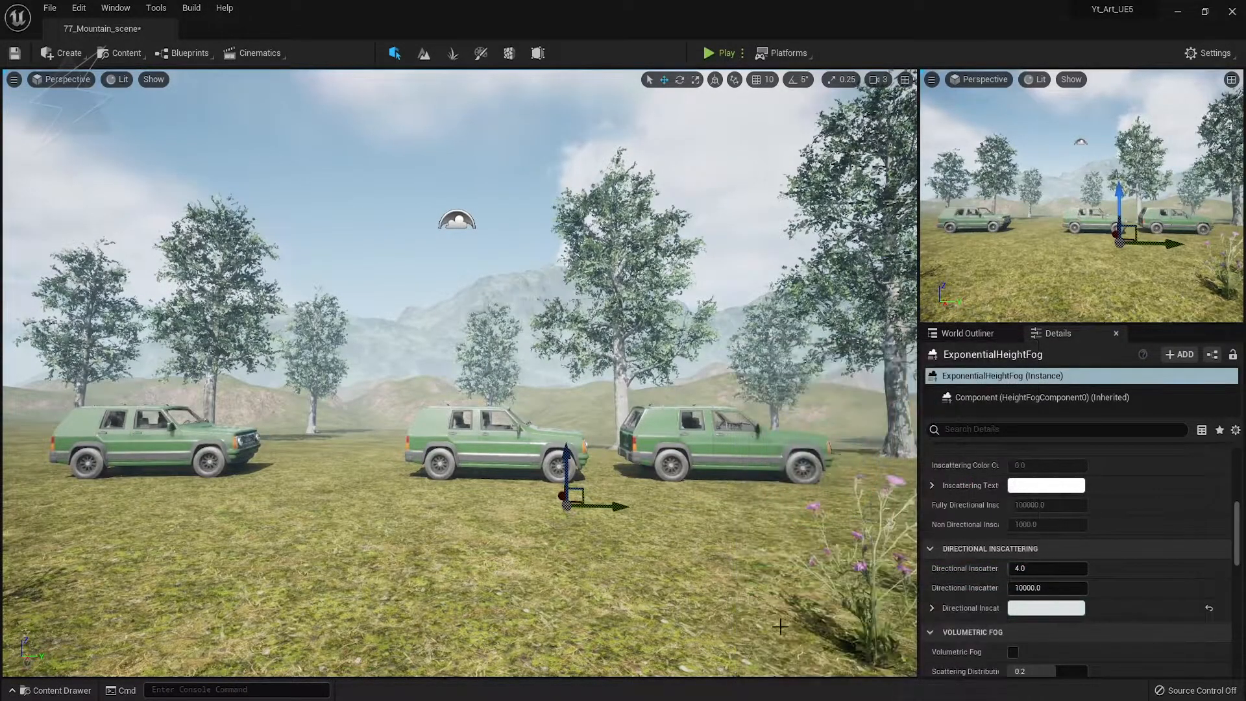
Try thinner fog settings, then set Fog Density to 0.05 and Fog Height Falloff to about 0.273
scroll(995, 571, up, 5)
drag(1038, 537, 1008, 556)
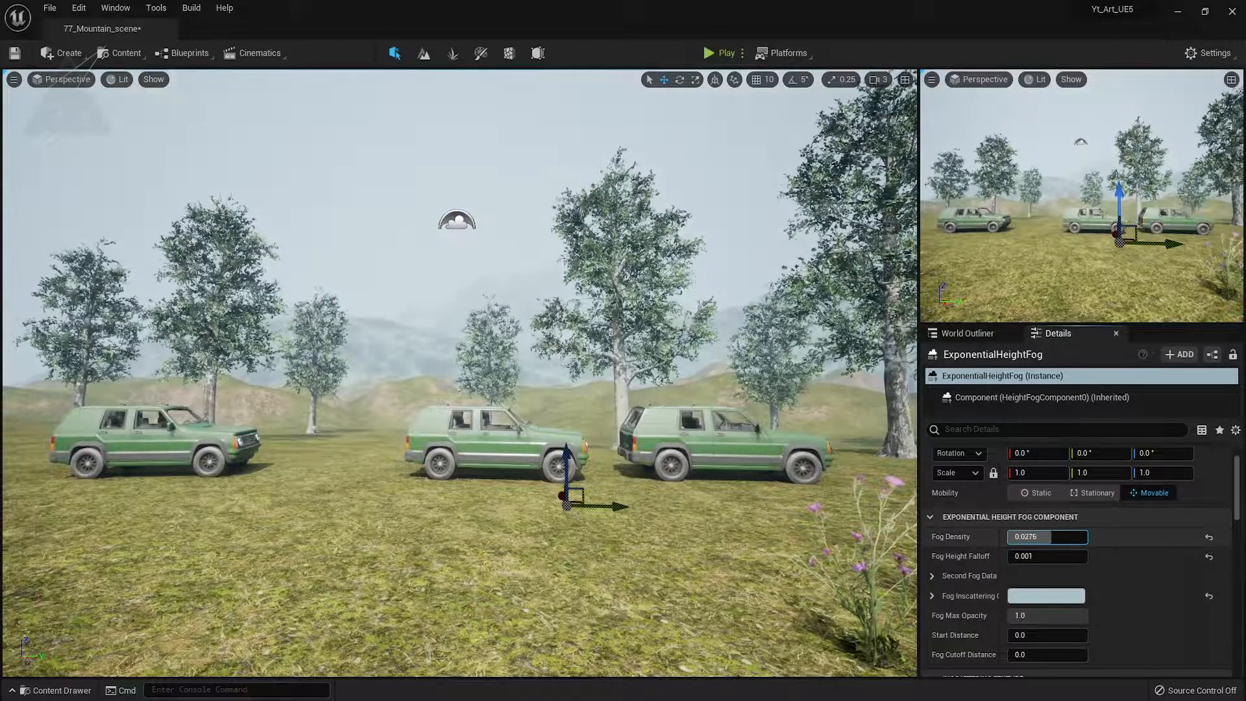
drag(1052, 536, 1088, 537)
drag(1012, 557, 1019, 556)
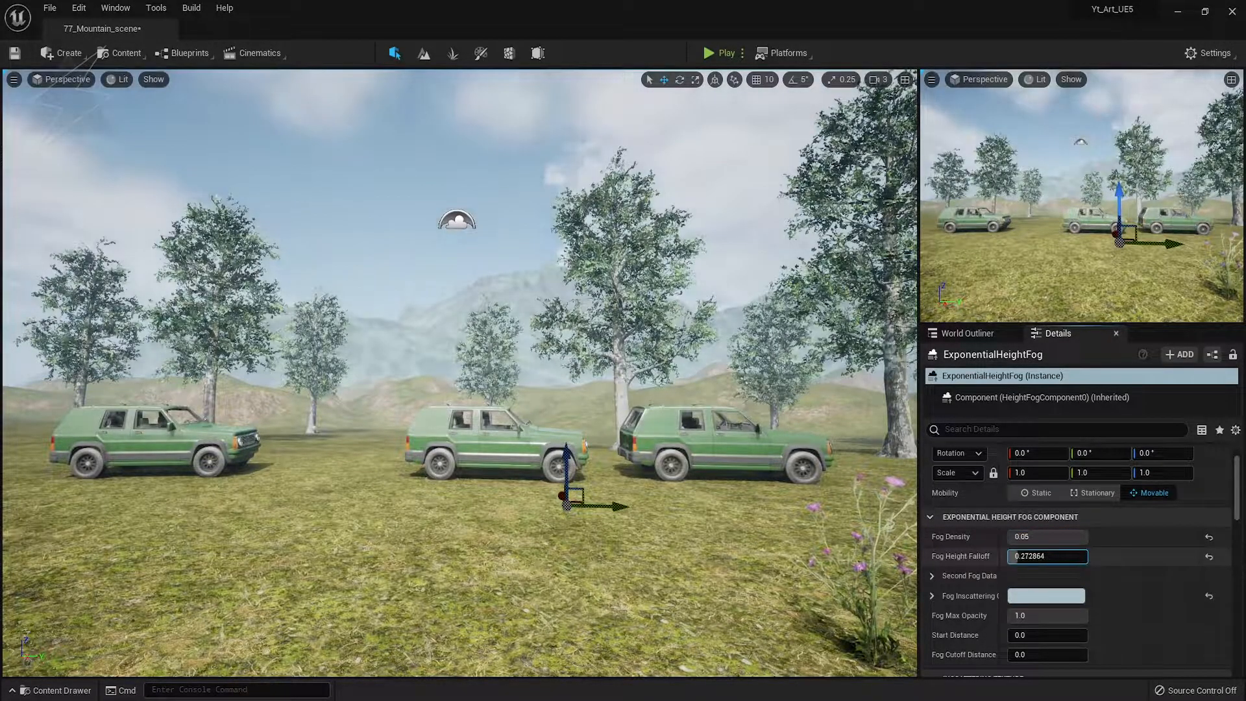
Rotate the sunlight to a new direction and reduce the height fog's Fog Density to 0.0196
right_drag(589, 545, 594, 541)
key(ctrl+l)
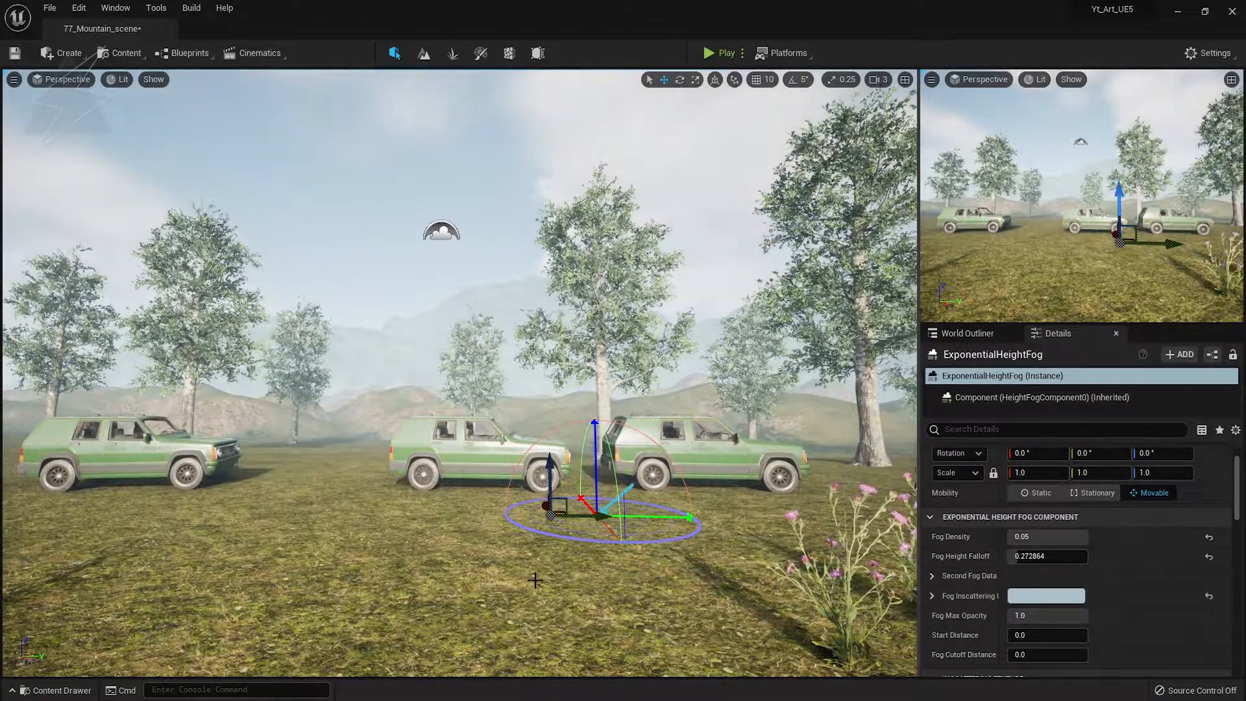
drag(1039, 536, 1022, 536)
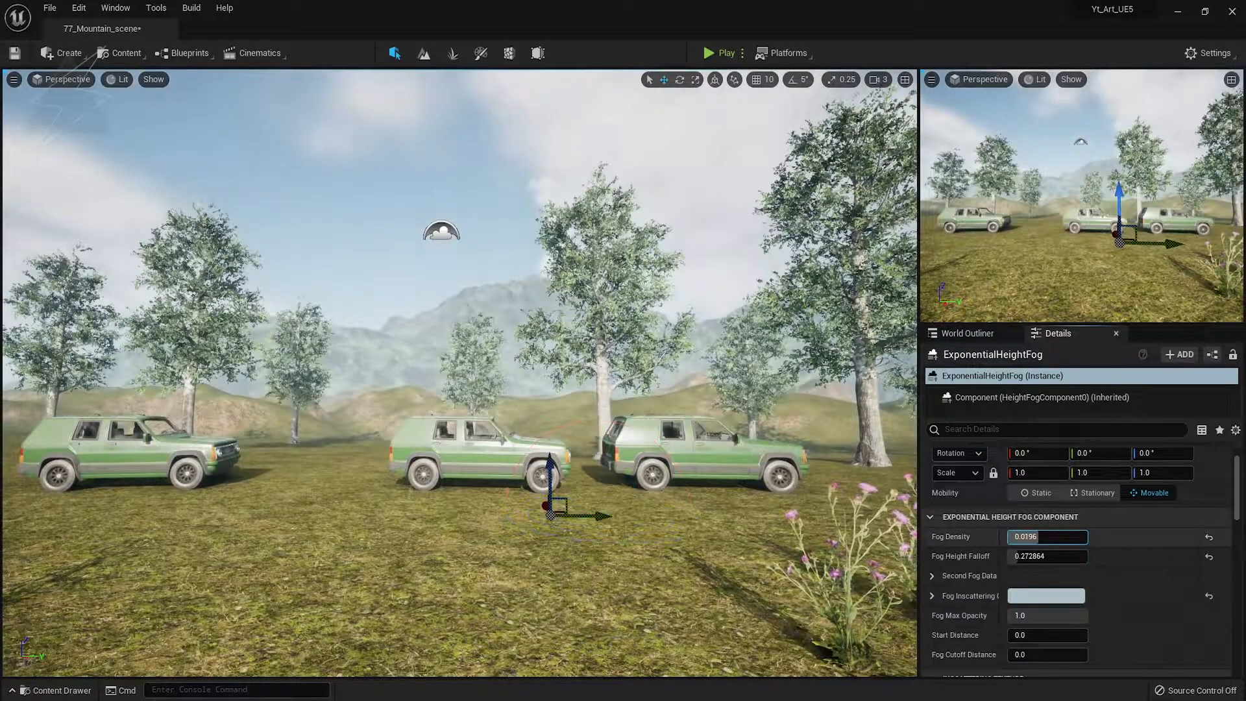
Duplicate the central background mountain behind the rear SUV, tilt it about 17° and scale it to about 3.88 on X and 5.42 on Z
click(544, 399)
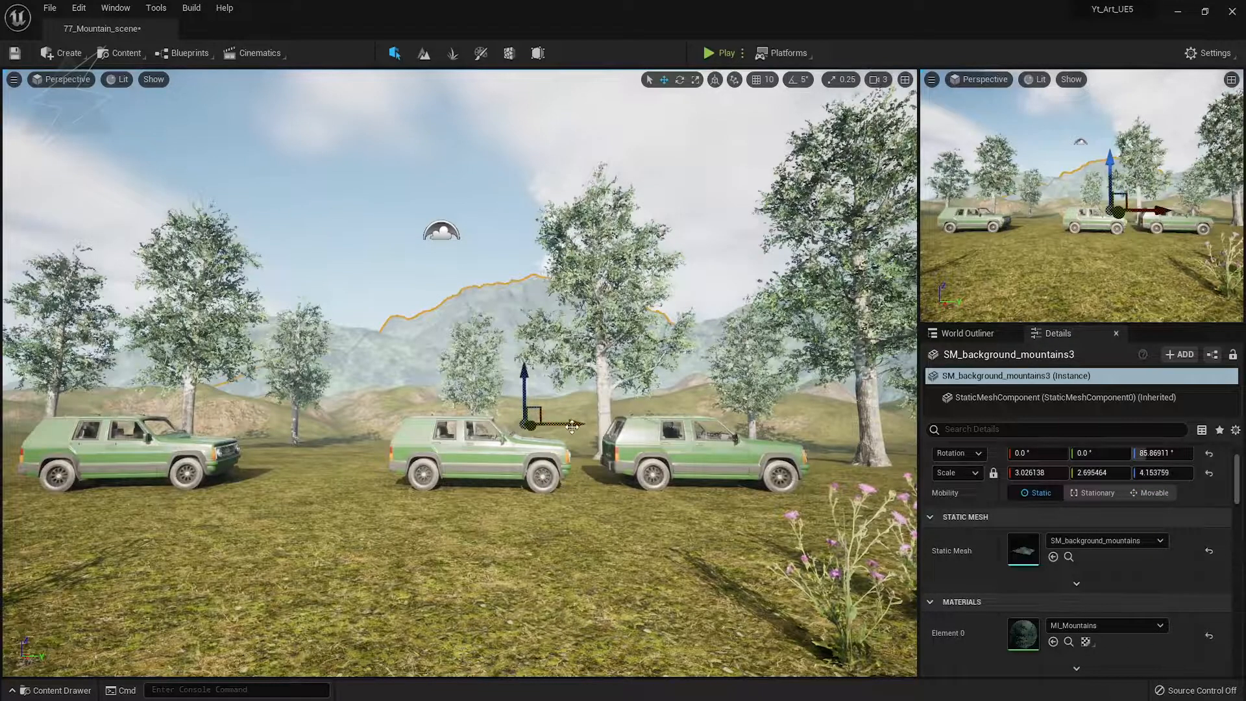
drag(322, 342, 316, 390)
key(e)
drag(308, 449, 305, 428)
key(r)
drag(312, 346, 311, 312)
drag(359, 390, 289, 378)
key(w)
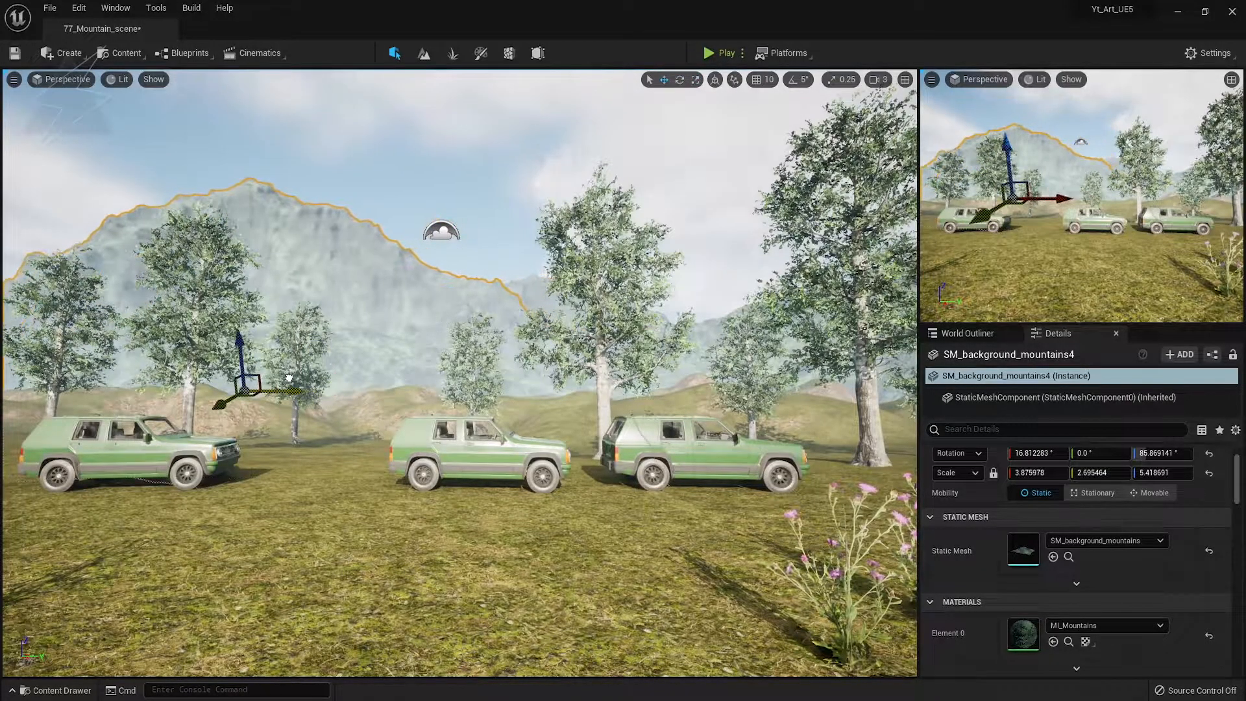
Move the original central background mountain sideways behind the front SUV, and clear the selection
click(531, 286)
drag(570, 421, 638, 420)
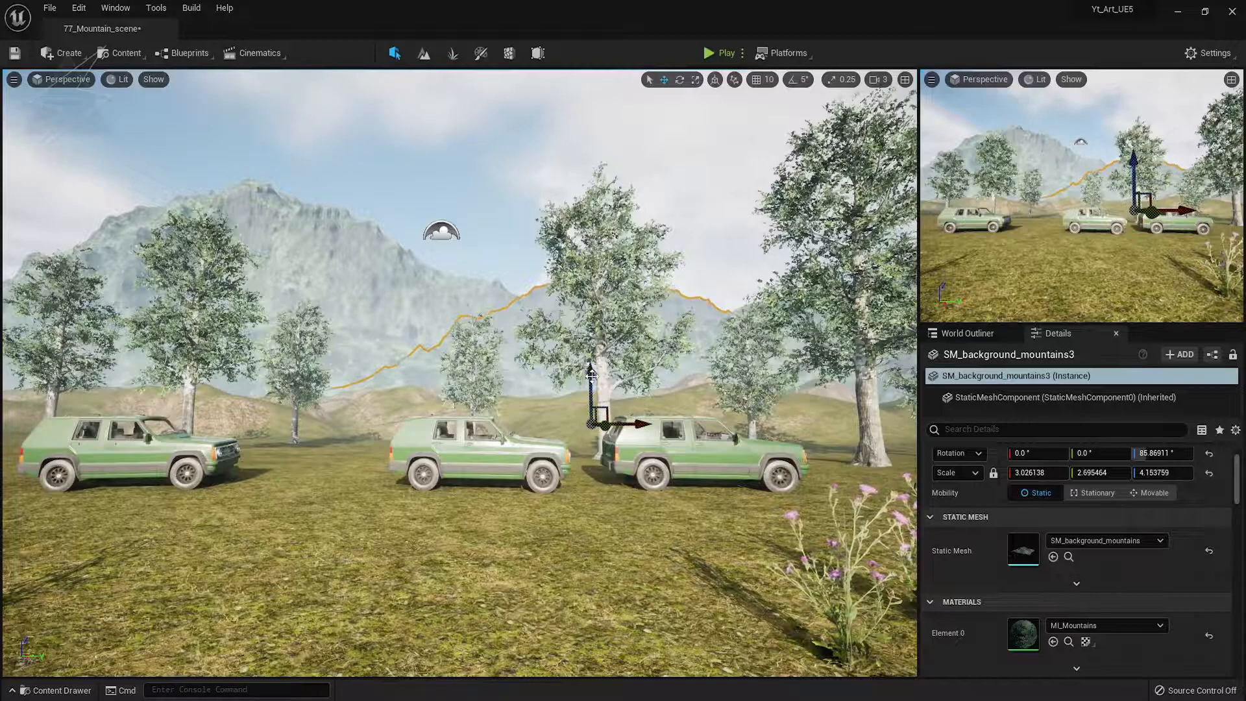
key(Escape)
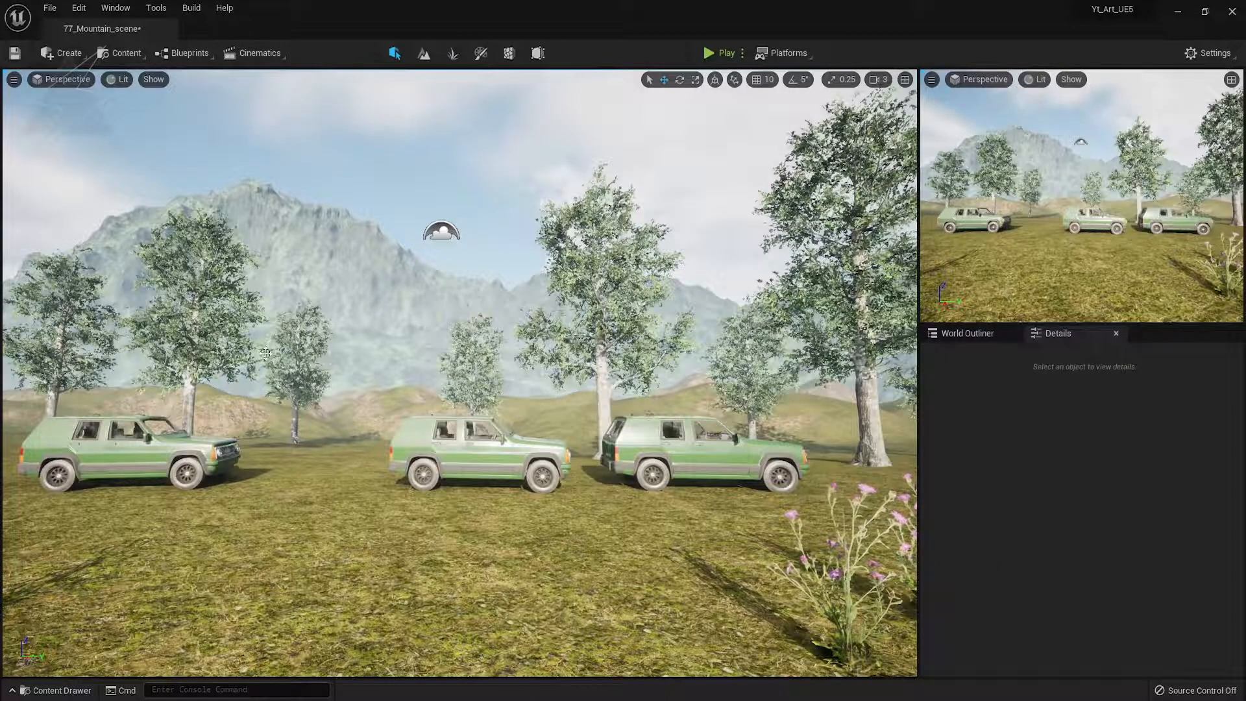
Try several sun directions around the scene and settle on low sunlight that casts long shadows across the meadow
right_drag(527, 586, 767, 545)
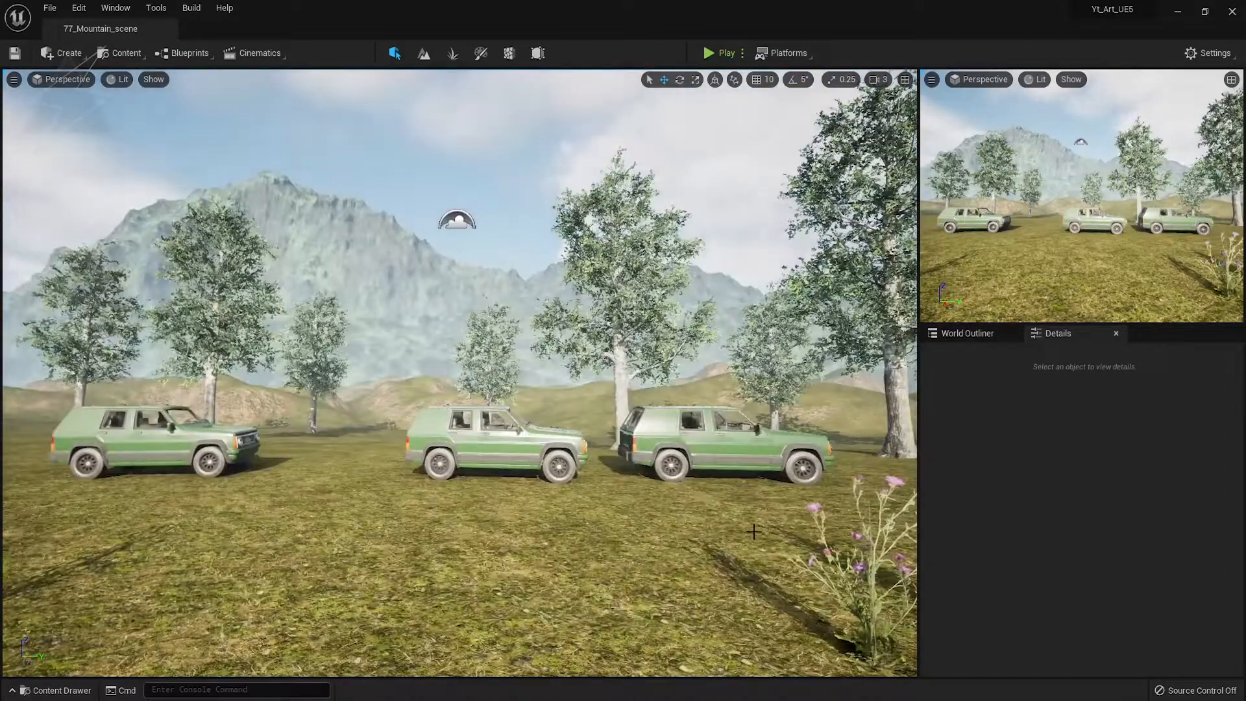
key(ctrl+l)
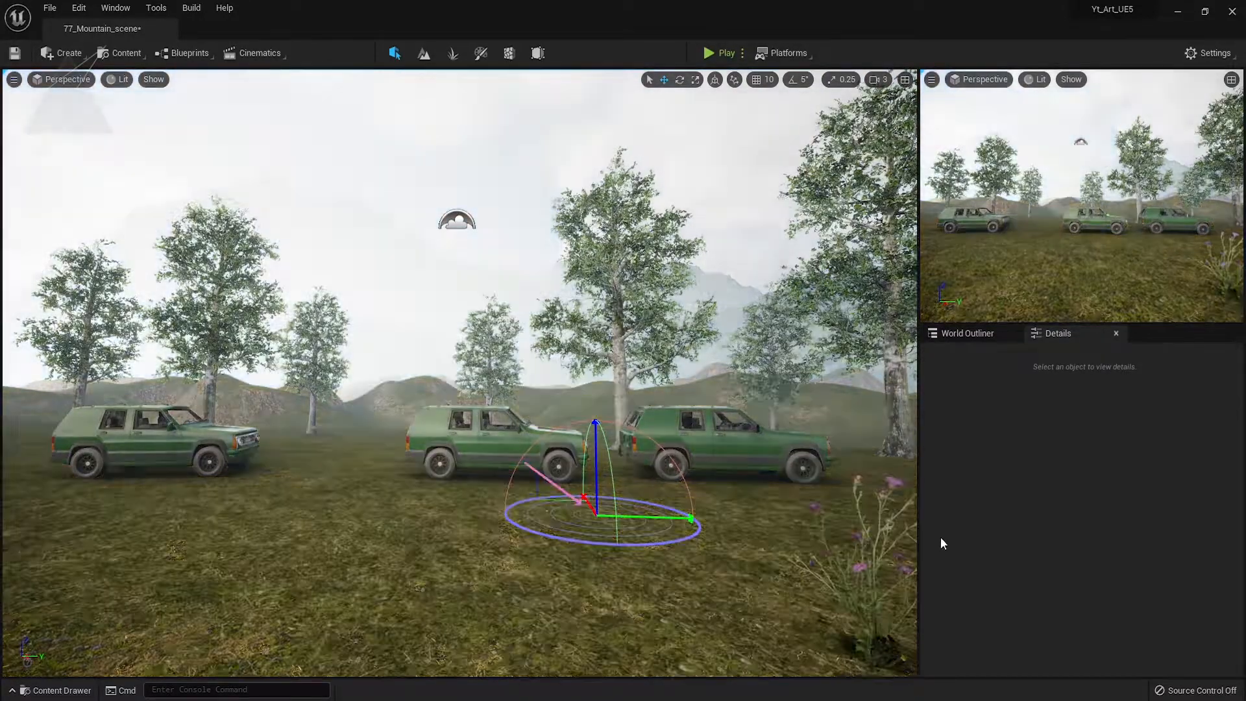
key(ctrl+l)
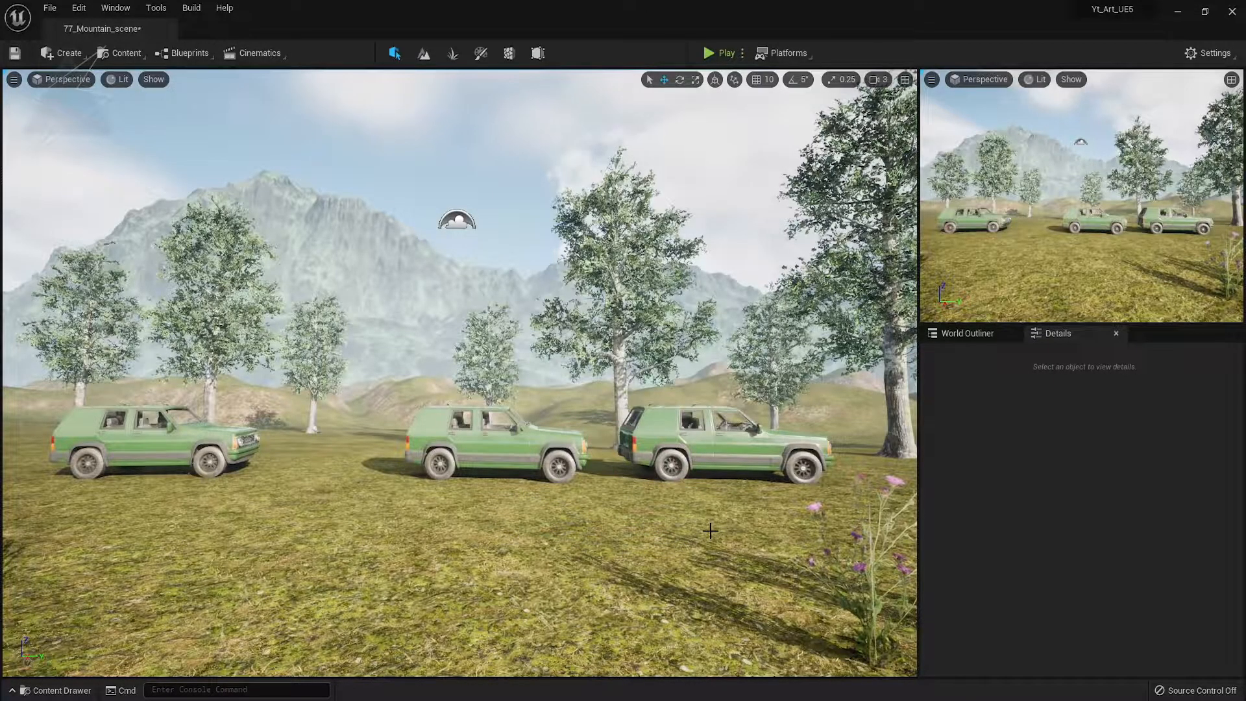
key(ctrl+l)
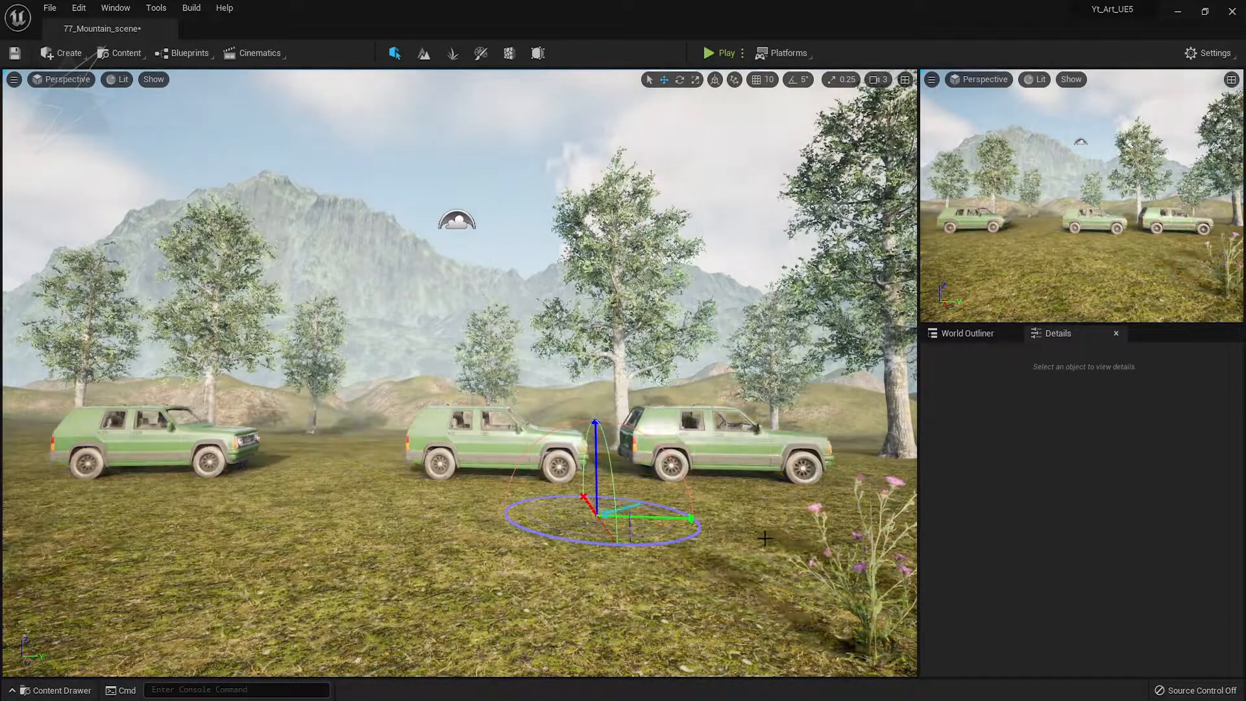
key(ctrl+l)
key(ctrl+l)
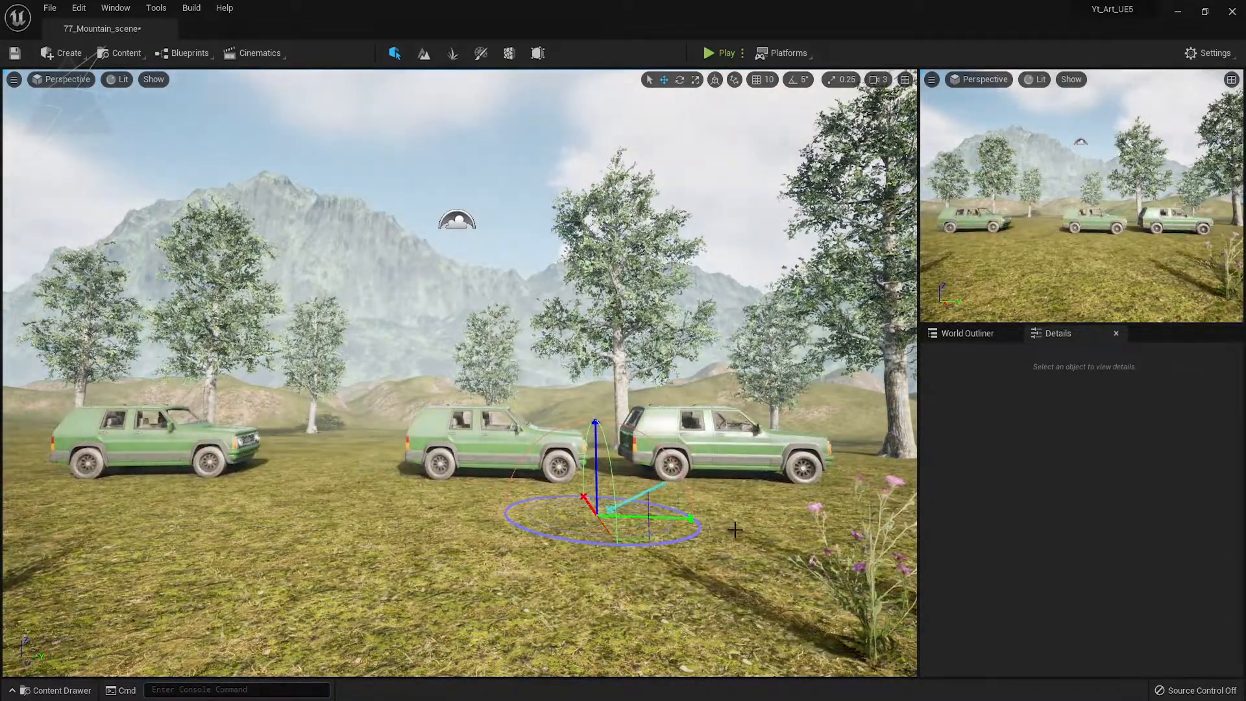
key(ctrl+l)
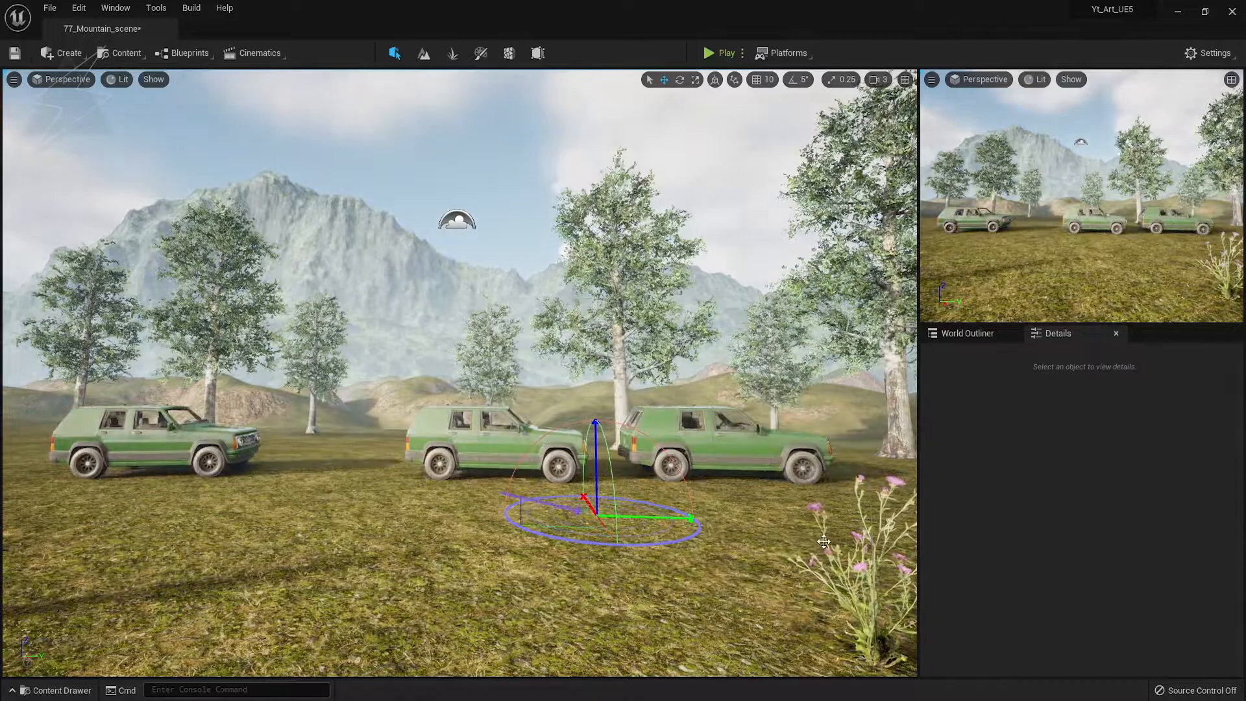
key(ctrl+l)
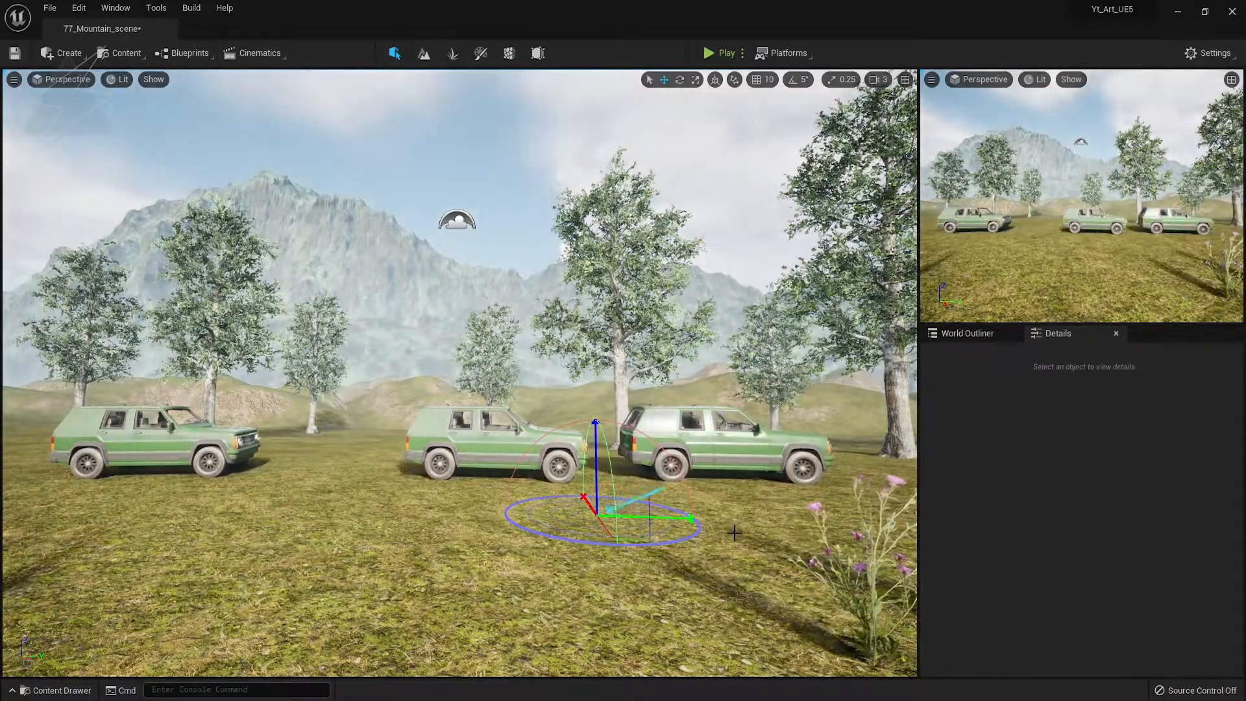
key(ctrl+l)
key(ctrl+l)
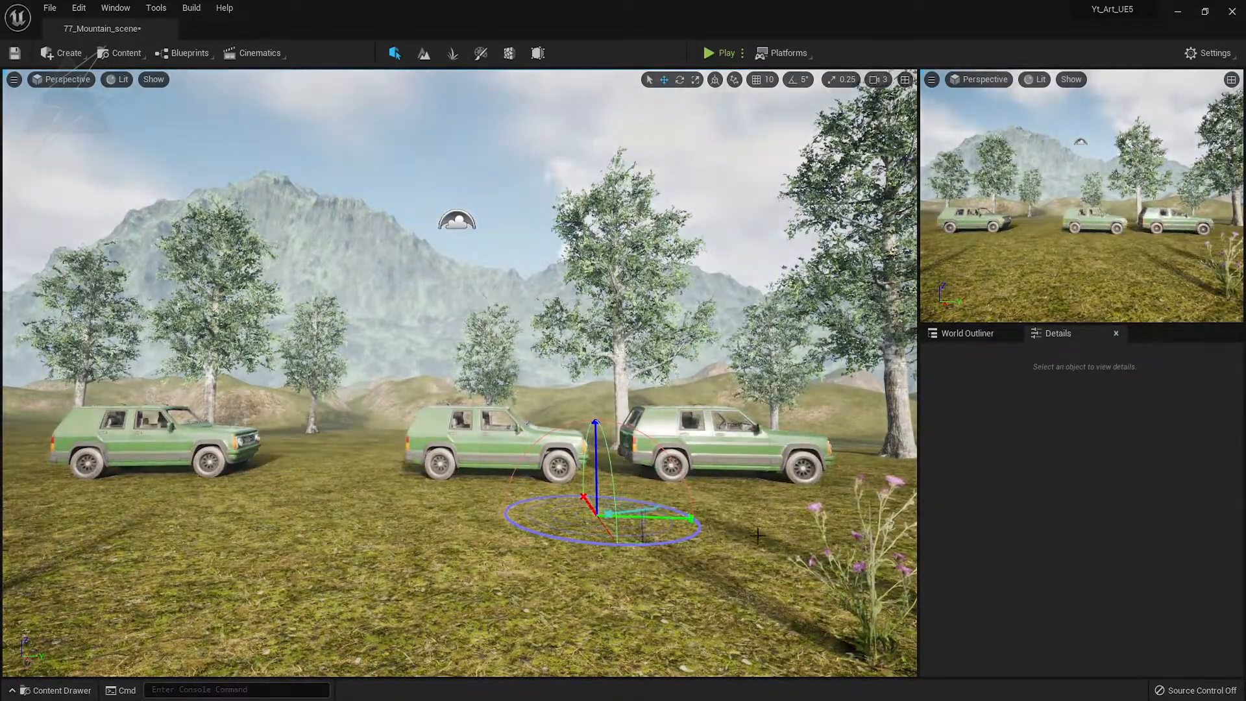
key(ctrl+l)
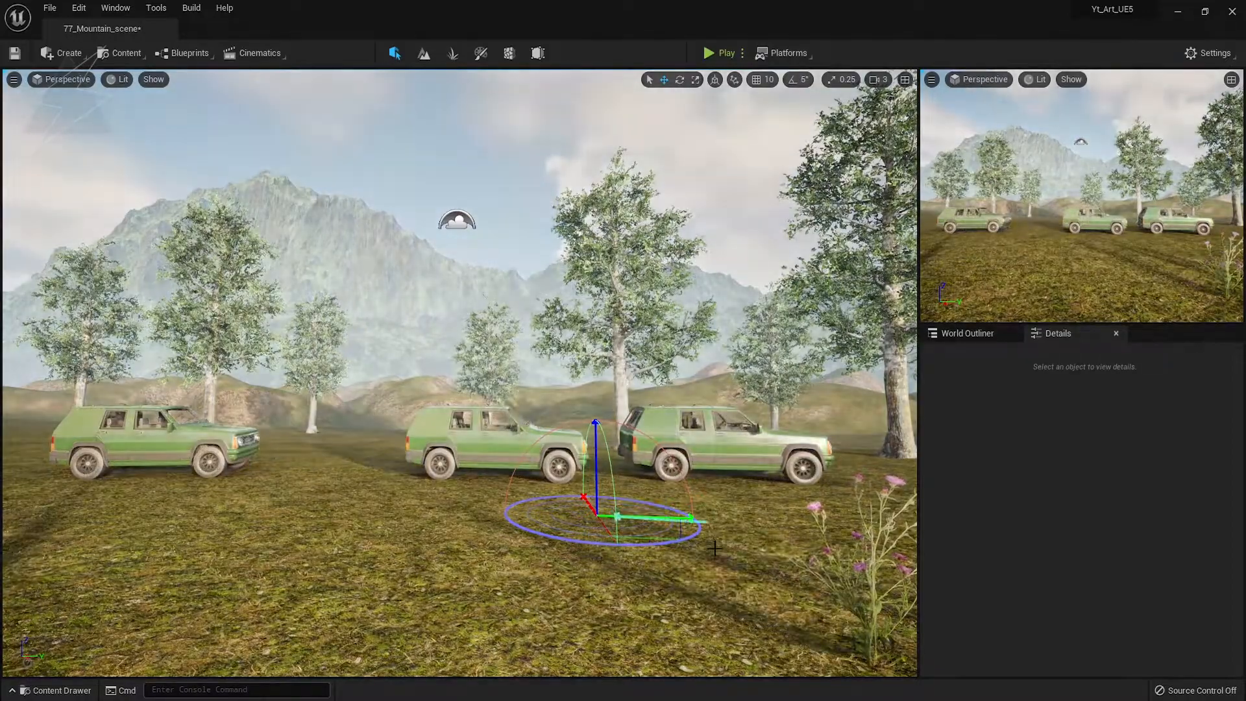
key(ctrl+l)
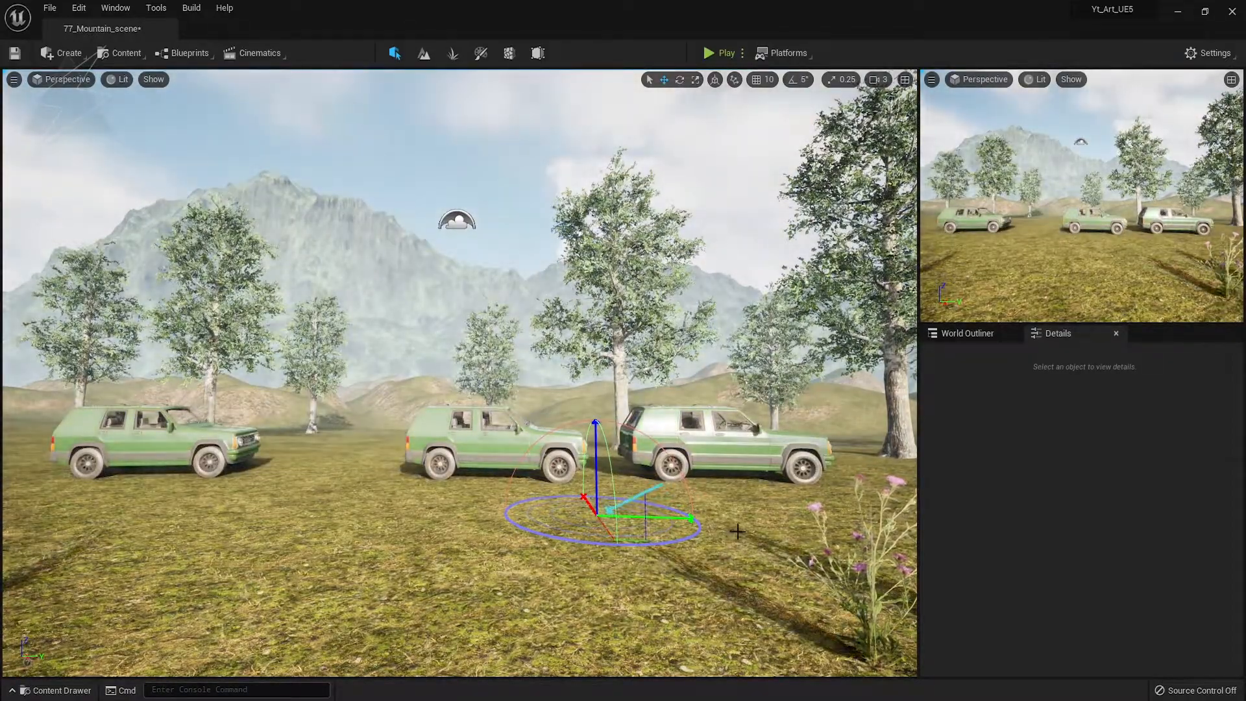
key(ctrl+l)
Set the height fog's Fog Density to 0.0232 and its Fog Height Falloff to about 0.433
click(967, 332)
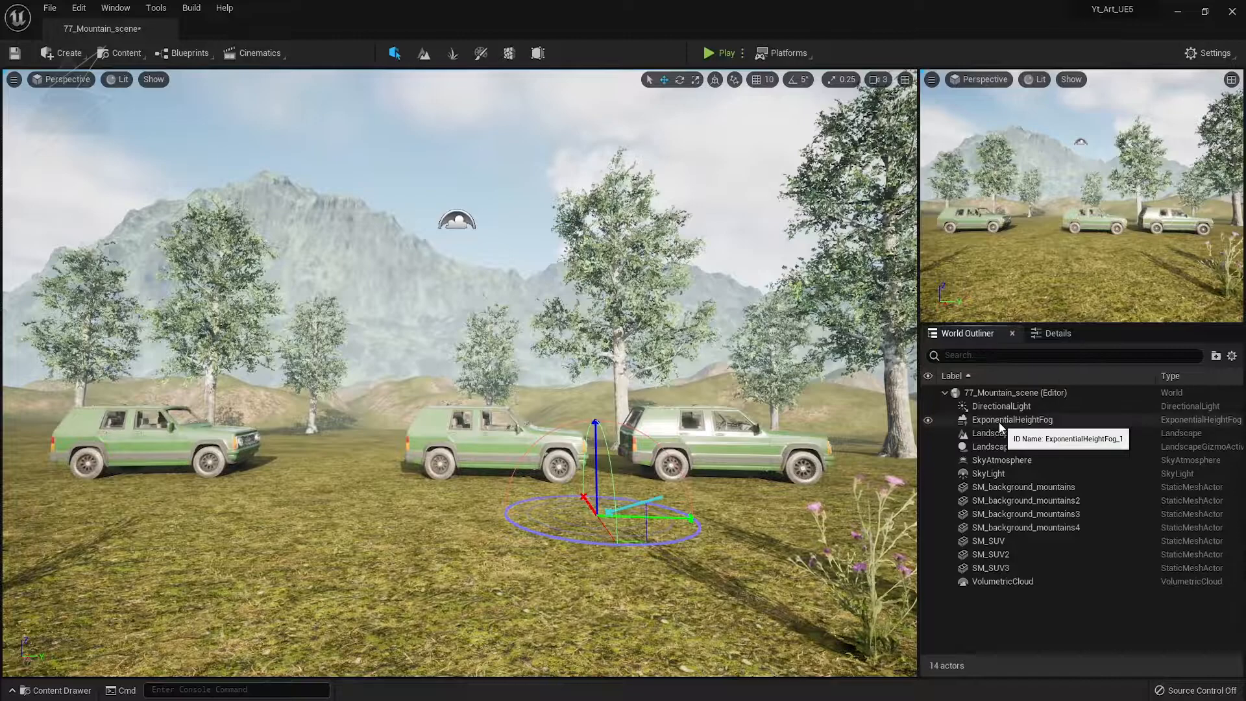
click(999, 422)
click(1058, 333)
drag(1047, 536, 1015, 553)
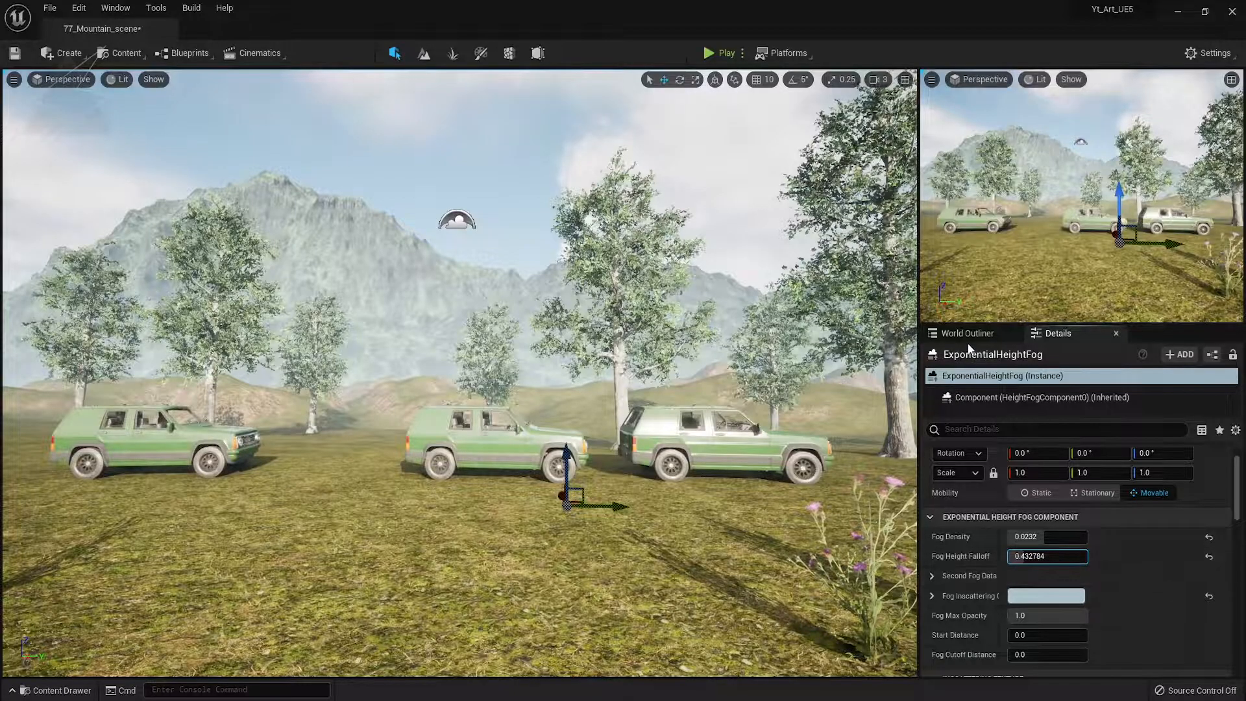
Lower the directional light's Intensity to 5.0 lux
click(968, 333)
click(1000, 406)
click(1056, 333)
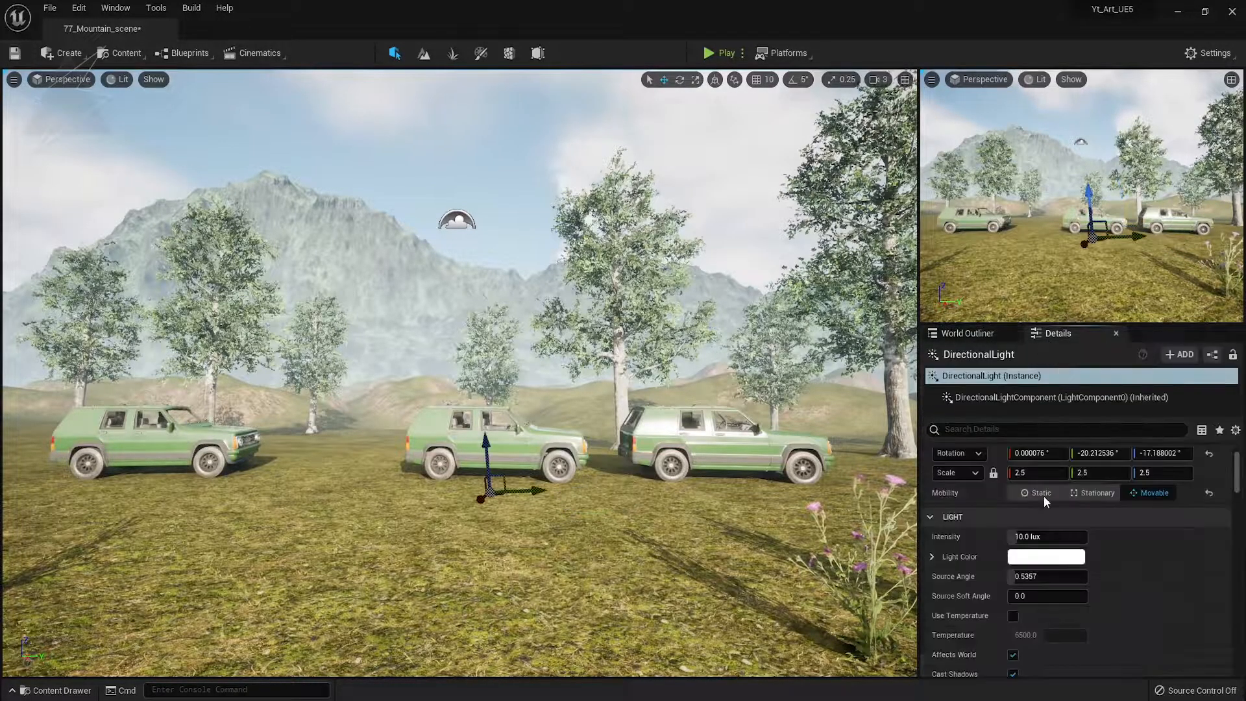
mouse_move(1046, 537)
mouse_down()
mouse_move(1010, 536)
mouse_move(1042, 536)
mouse_up()
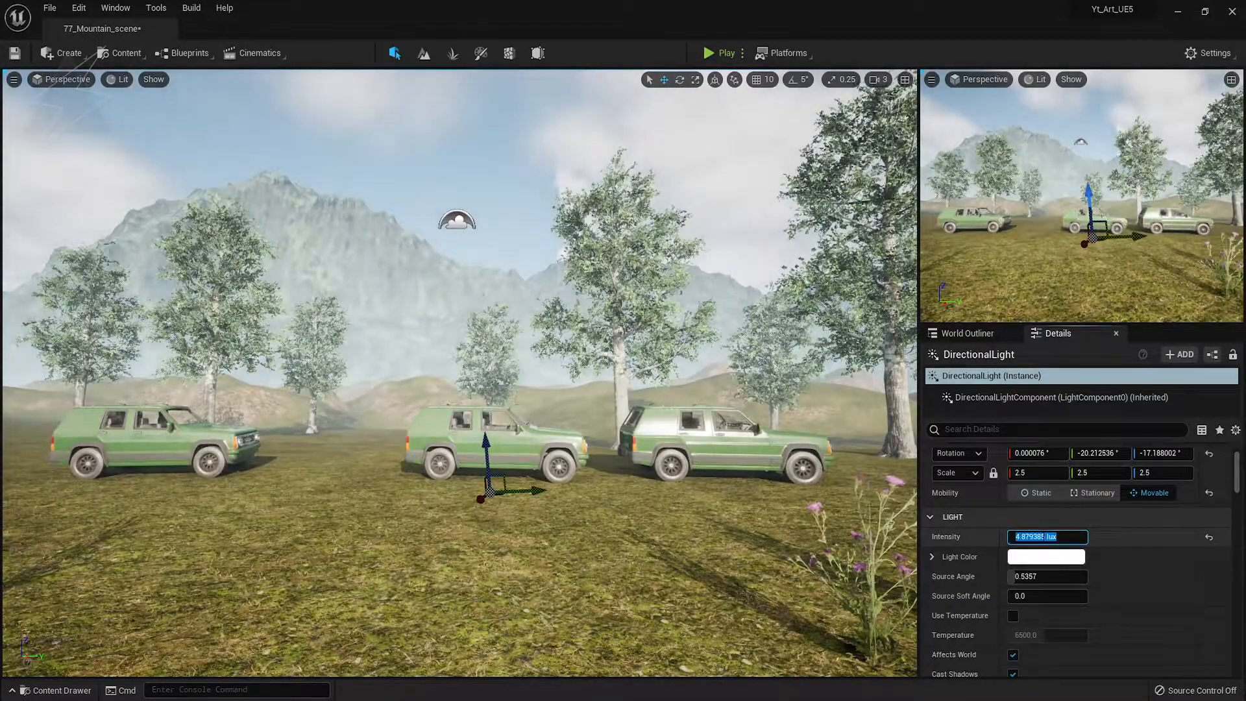
key(Return)
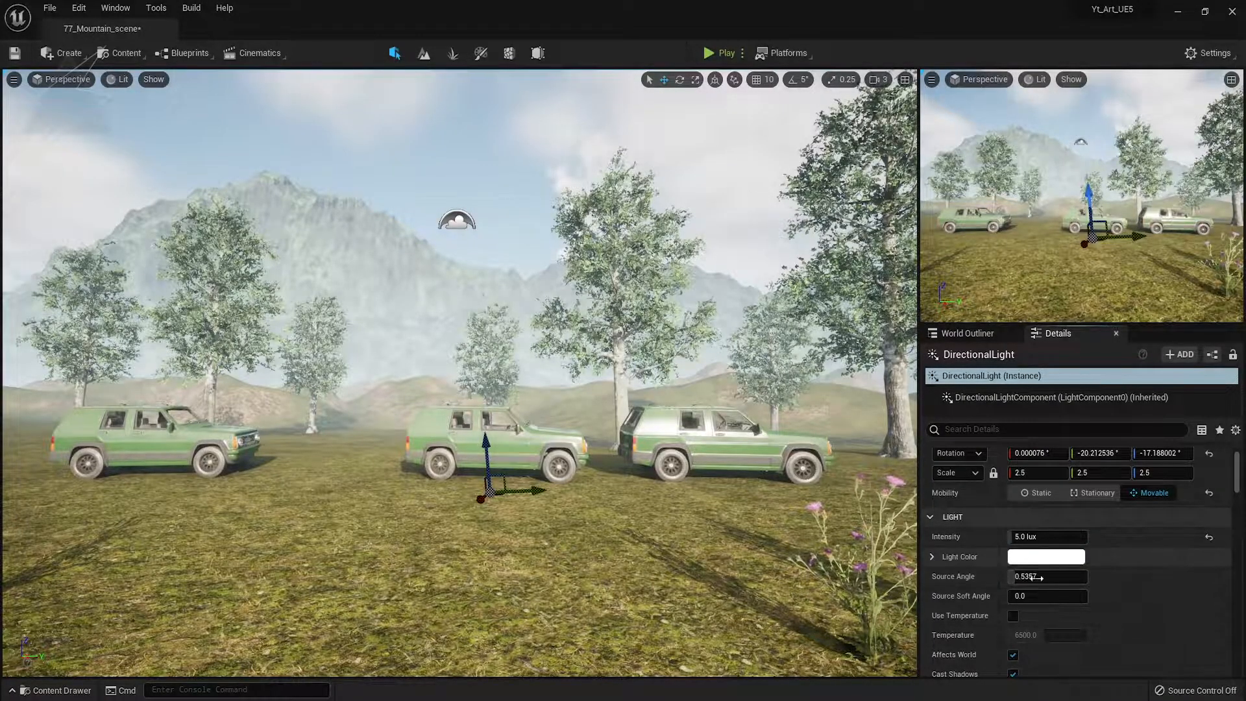
scroll(1032, 597, down, 1)
Keep the height fog's Fog Max Opacity at 1.0 and set Fog Density under Second Fog Data to 0.0052
click(967, 333)
click(995, 423)
click(1057, 333)
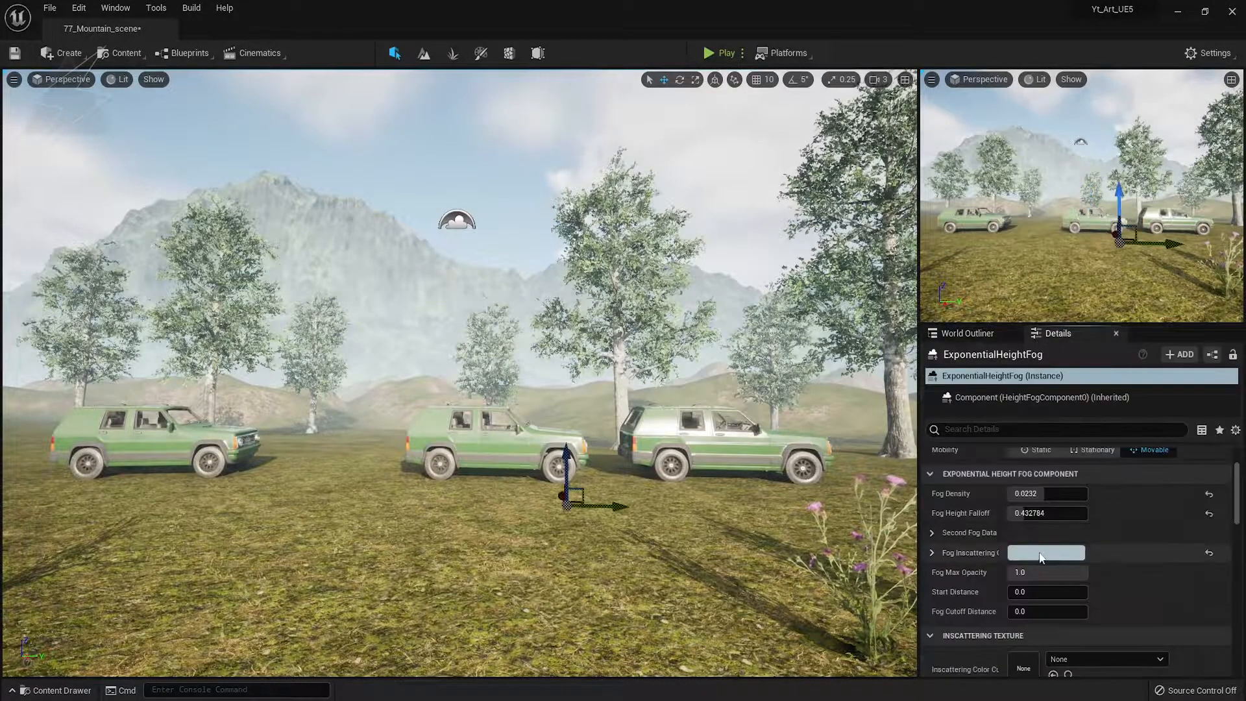
scroll(1036, 594, down, 2)
drag(1045, 529, 1085, 529)
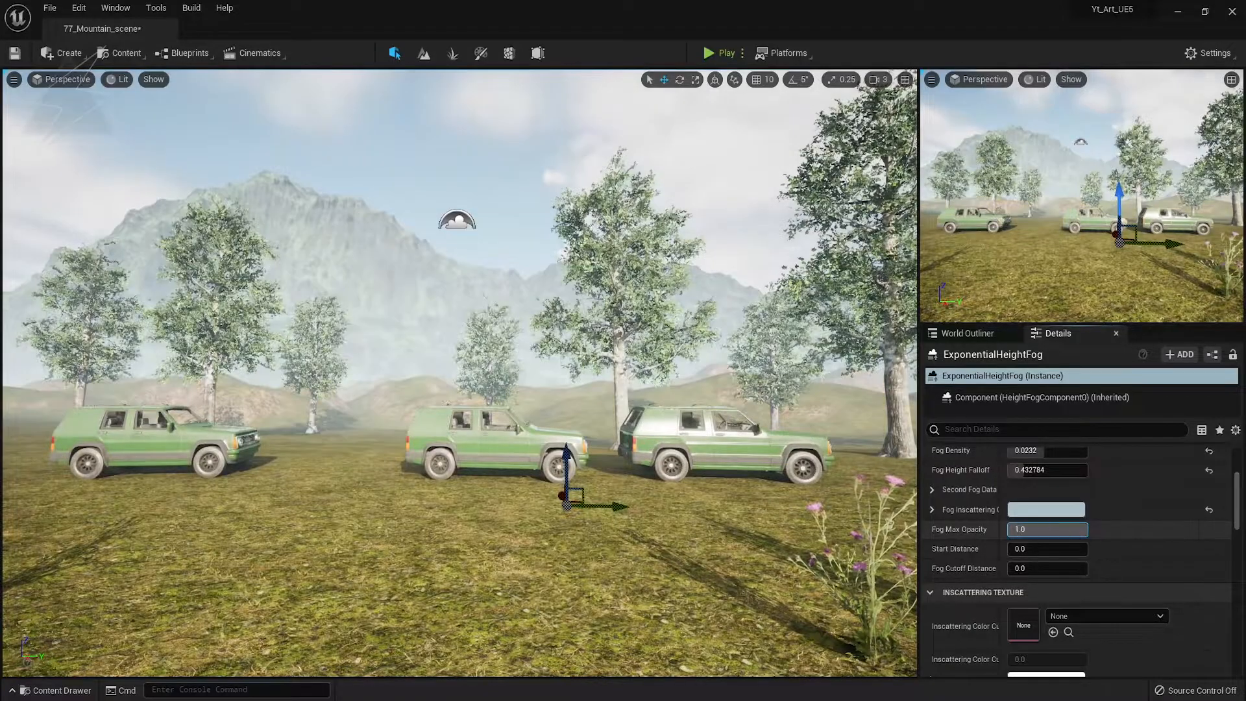
scroll(1037, 594, down, 2)
scroll(1037, 588, down, 2)
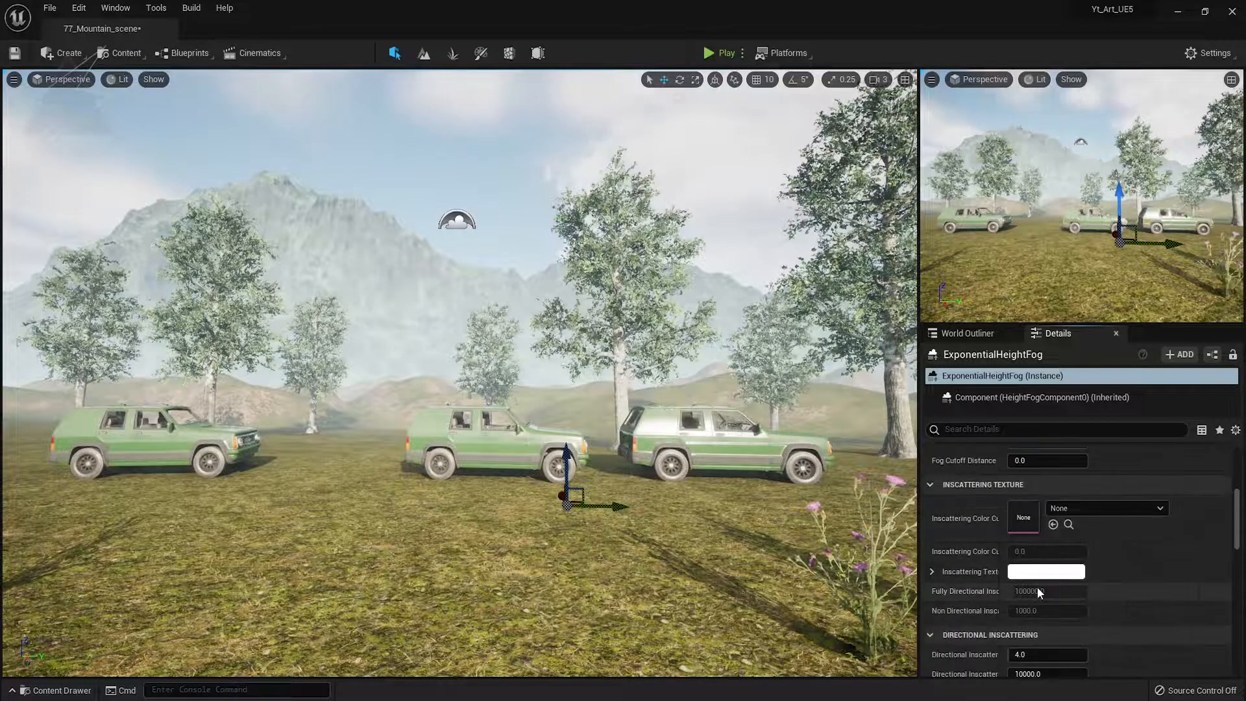
scroll(1048, 634, up, 7)
click(931, 619)
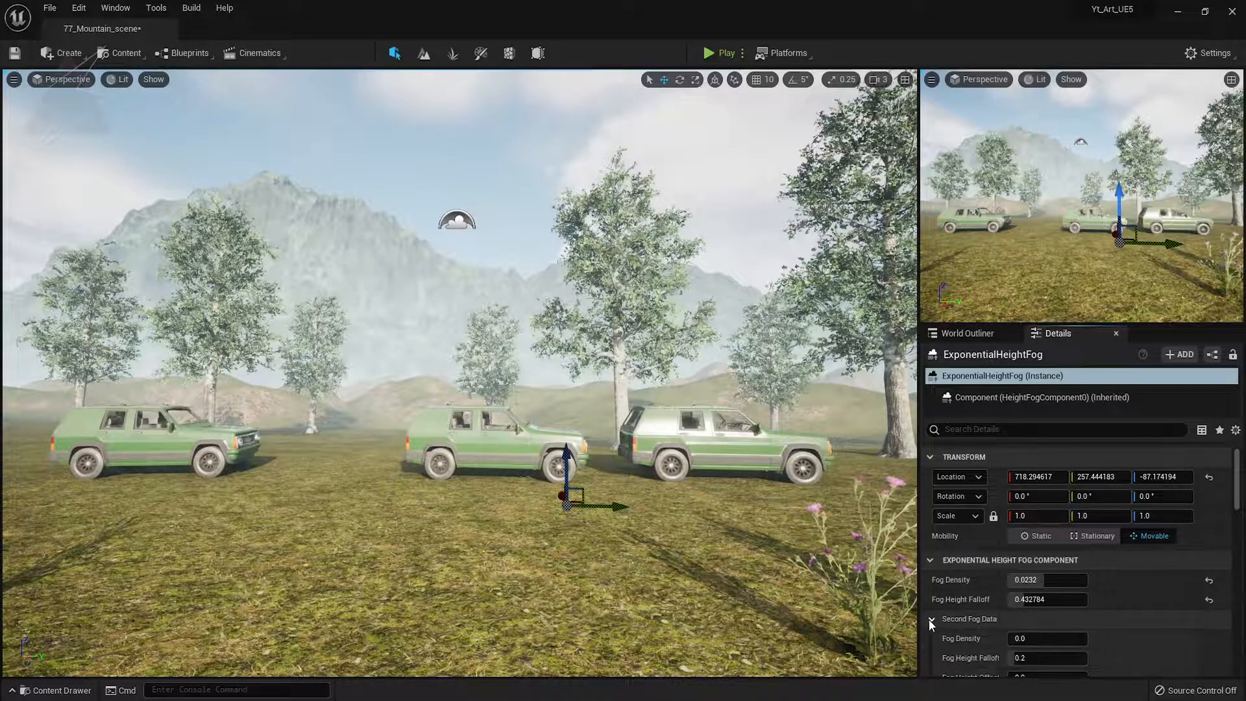
scroll(1038, 523, down, 3)
mouse_move(1038, 529)
mouse_down()
mouse_move(1070, 530)
mouse_move(1030, 531)
mouse_up()
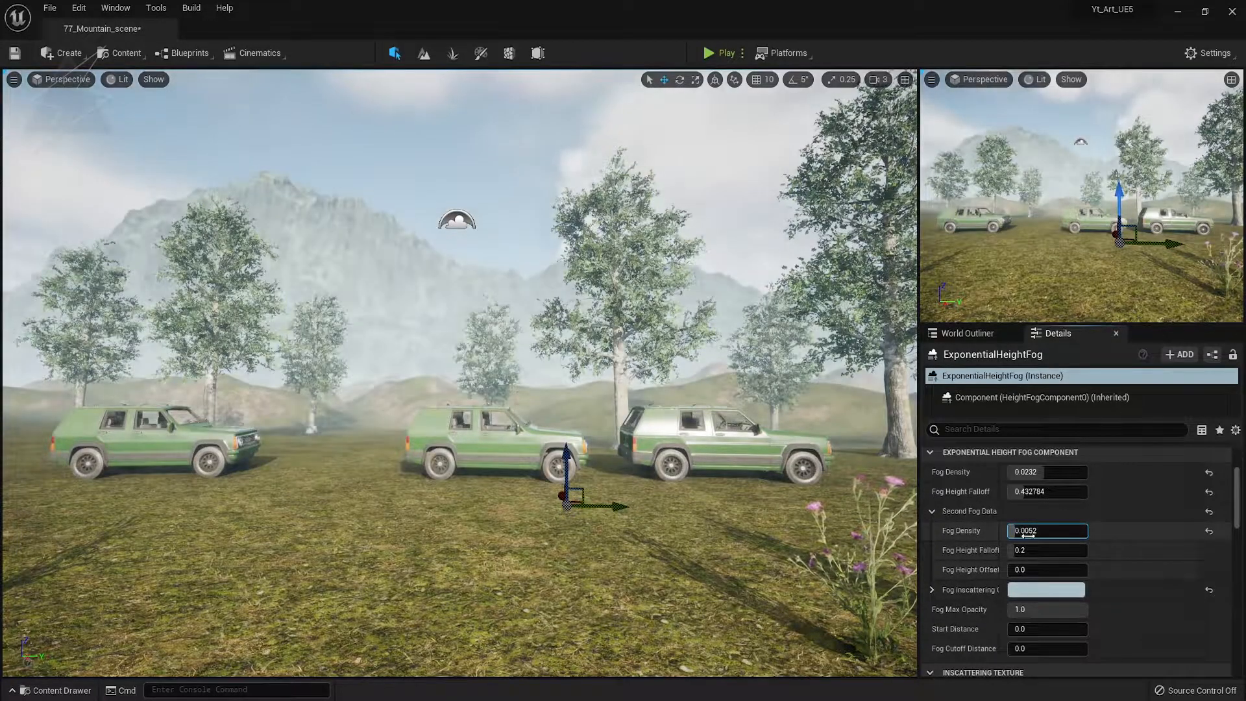
scroll(1093, 582, down, 2)
scroll(1093, 582, up, 2)
Examine the settings of the directional light and the SkyAtmosphere
click(982, 337)
click(1003, 407)
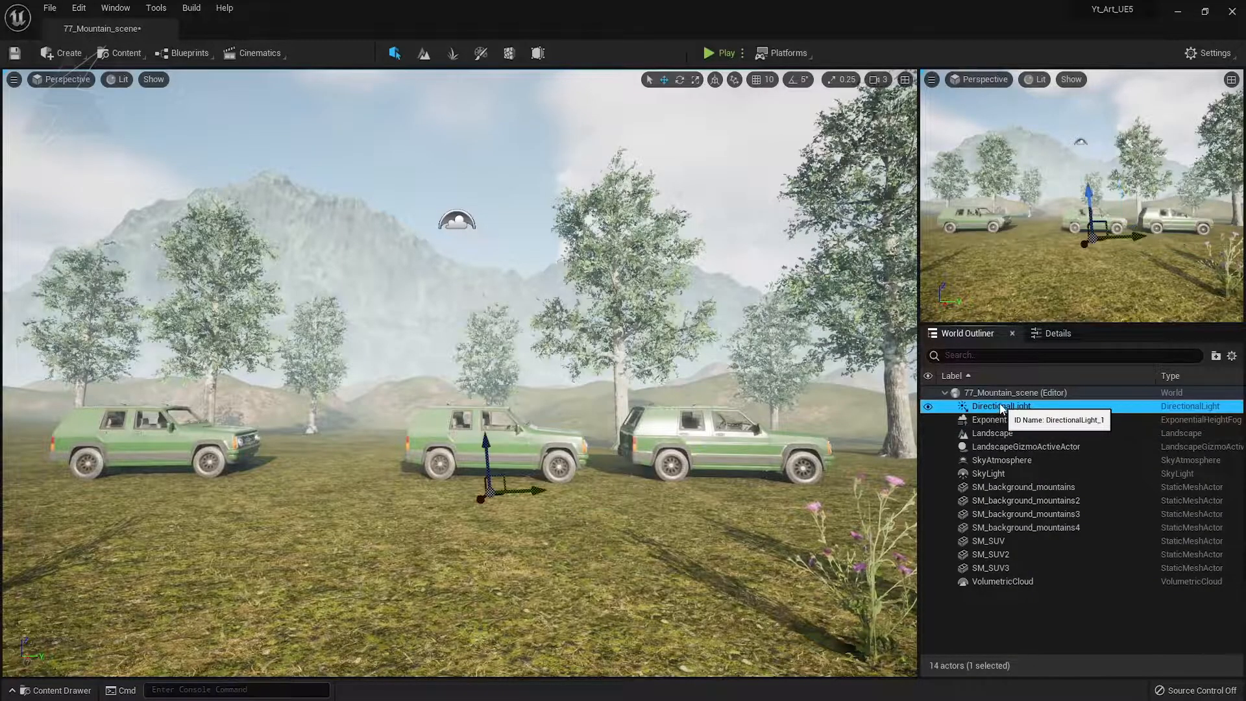
click(1054, 333)
click(965, 334)
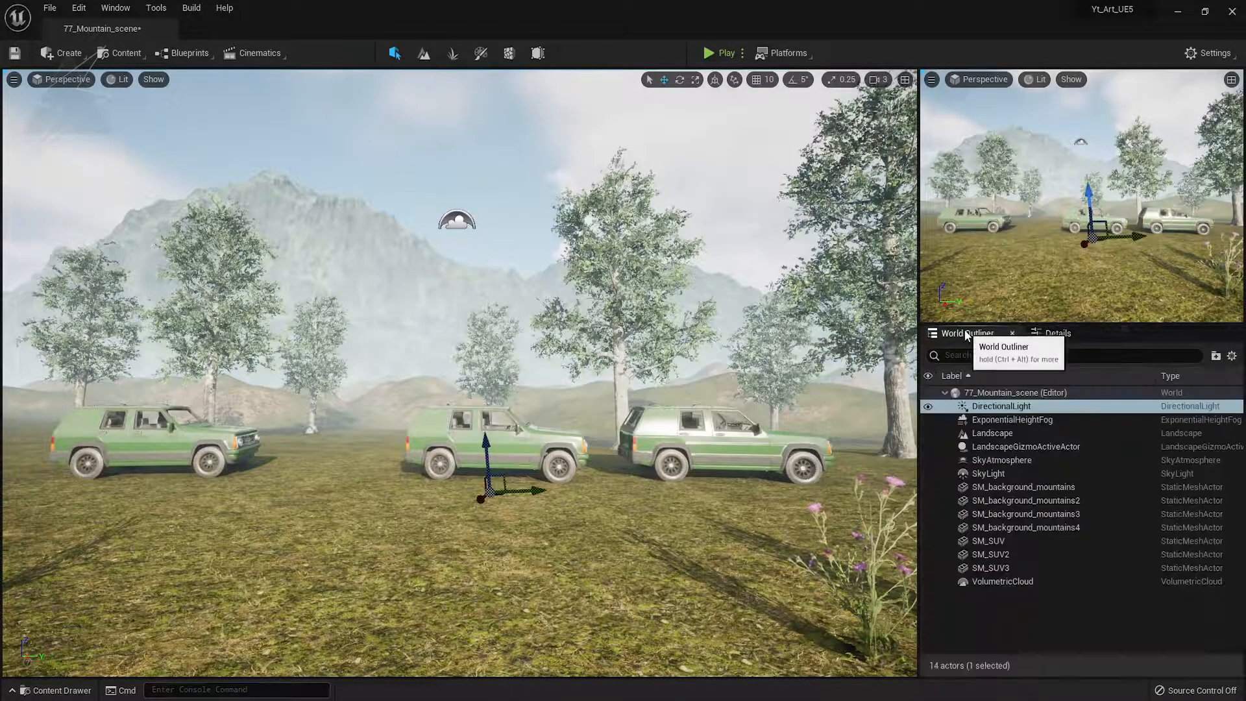
click(1003, 460)
click(1055, 333)
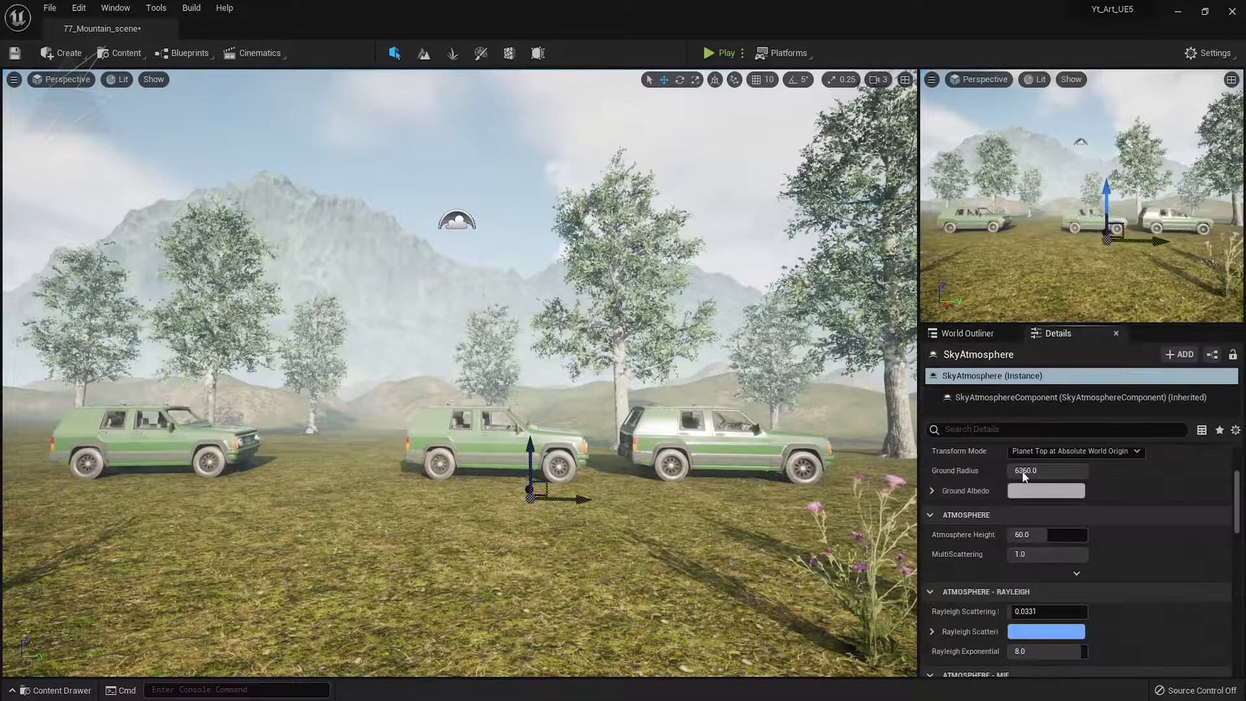
scroll(1091, 558, down, 5)
Set the SkyLight's Source Type to SLS Specified Cubemap and assign HDRI_Epic_Courtyard_Daylight as its cubemap
click(973, 333)
click(983, 472)
click(1053, 335)
scroll(1059, 552, up, 5)
scroll(1089, 590, down, 2)
click(1053, 557)
click(1074, 583)
click(1078, 582)
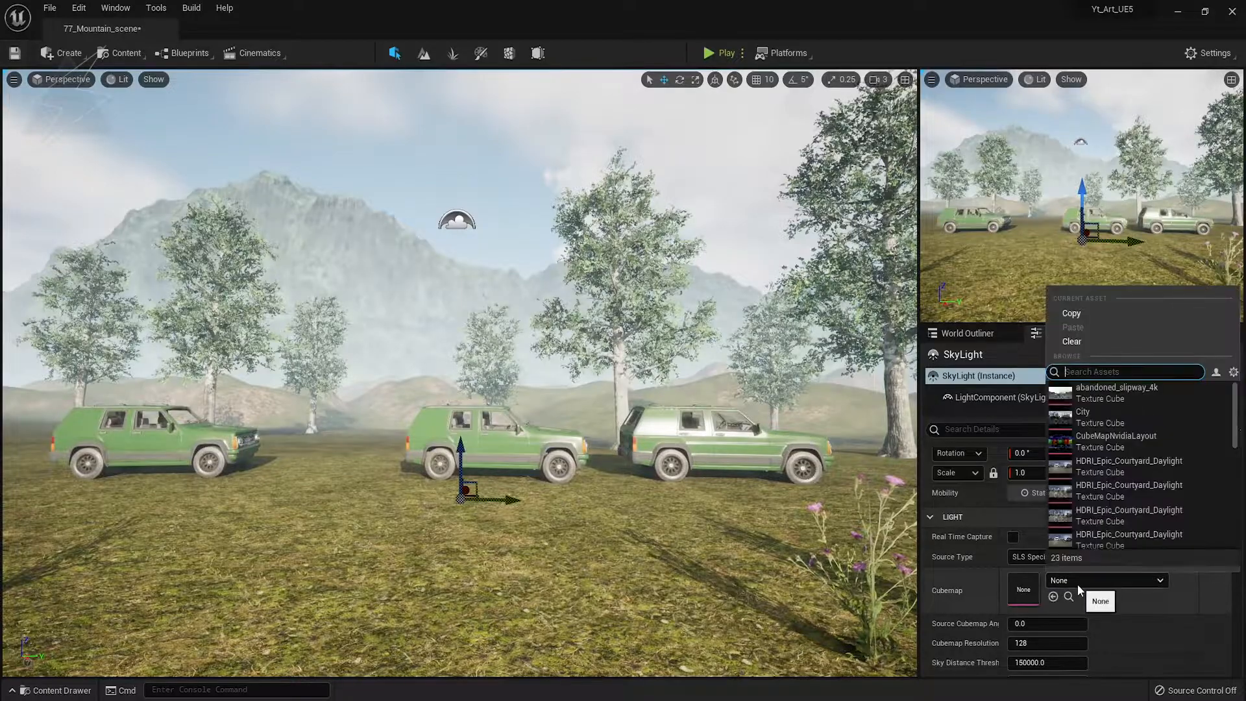
click(1099, 483)
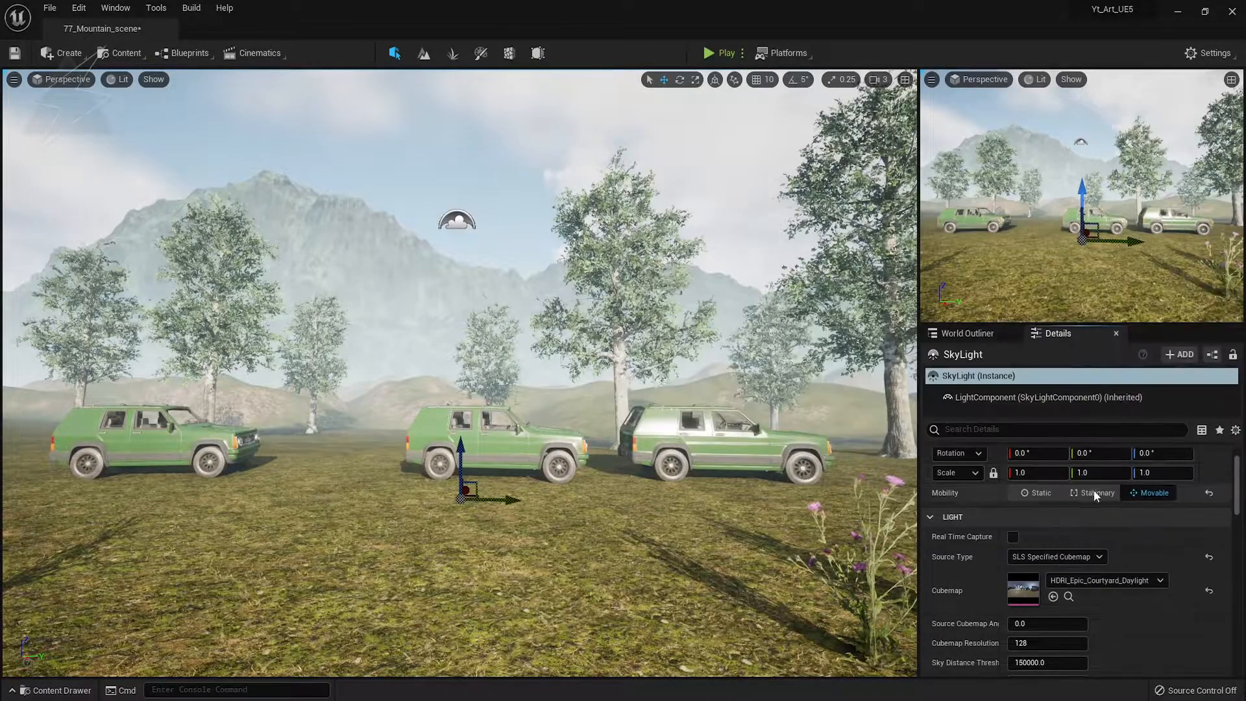
Try T_SunnySky_2K, TC_HDR01 and TX_StudioLighting as the SkyLight's cubemap, then switch back to TC_HDR01
click(1103, 580)
scroll(1097, 487, down, 5)
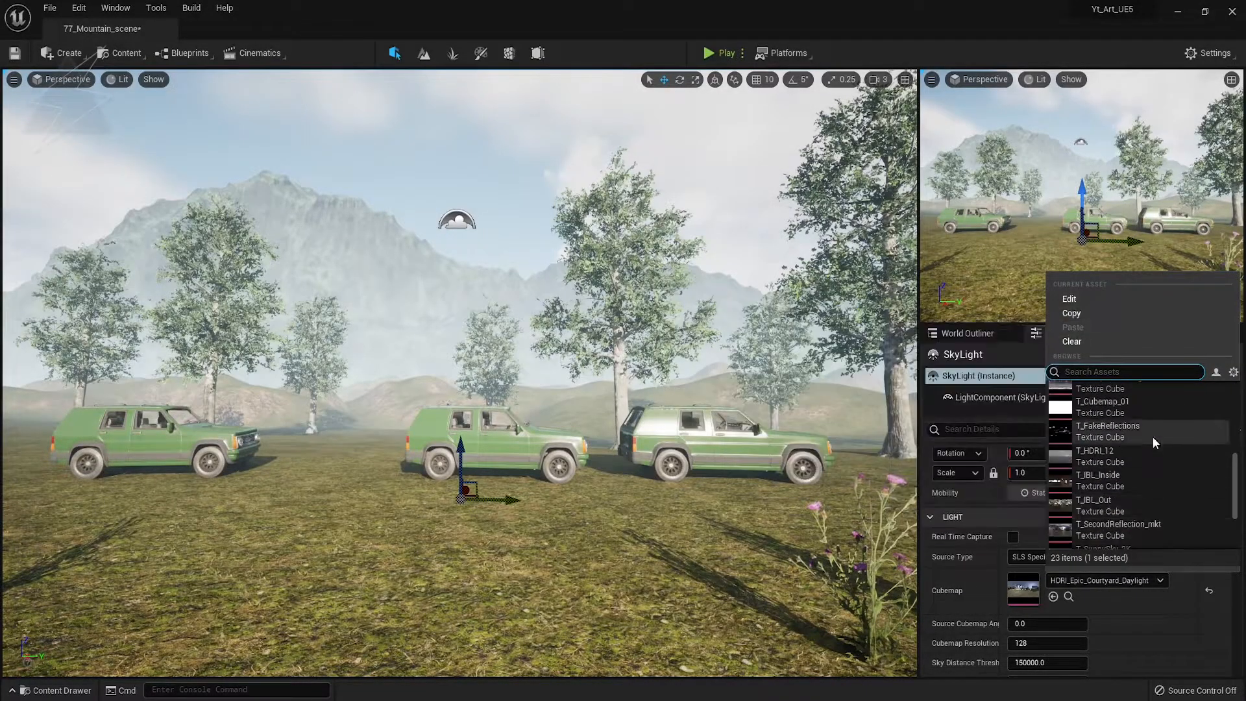
click(1093, 443)
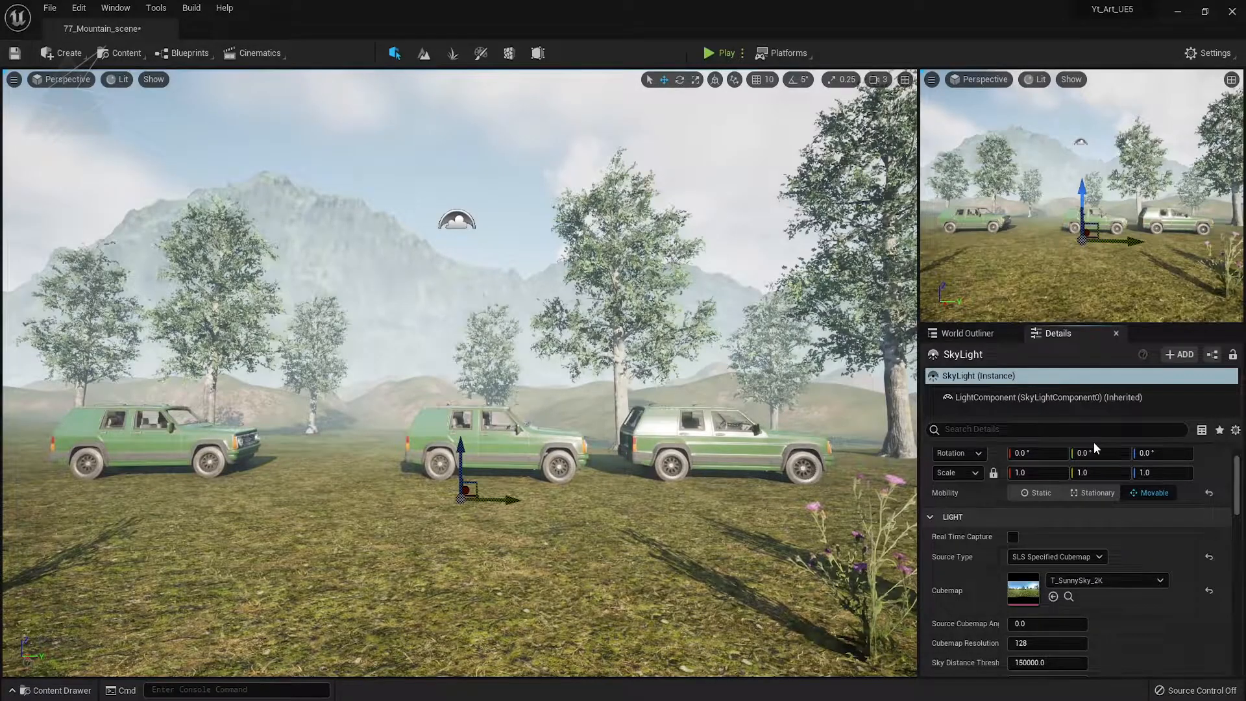
click(1103, 580)
click(1102, 484)
click(1103, 580)
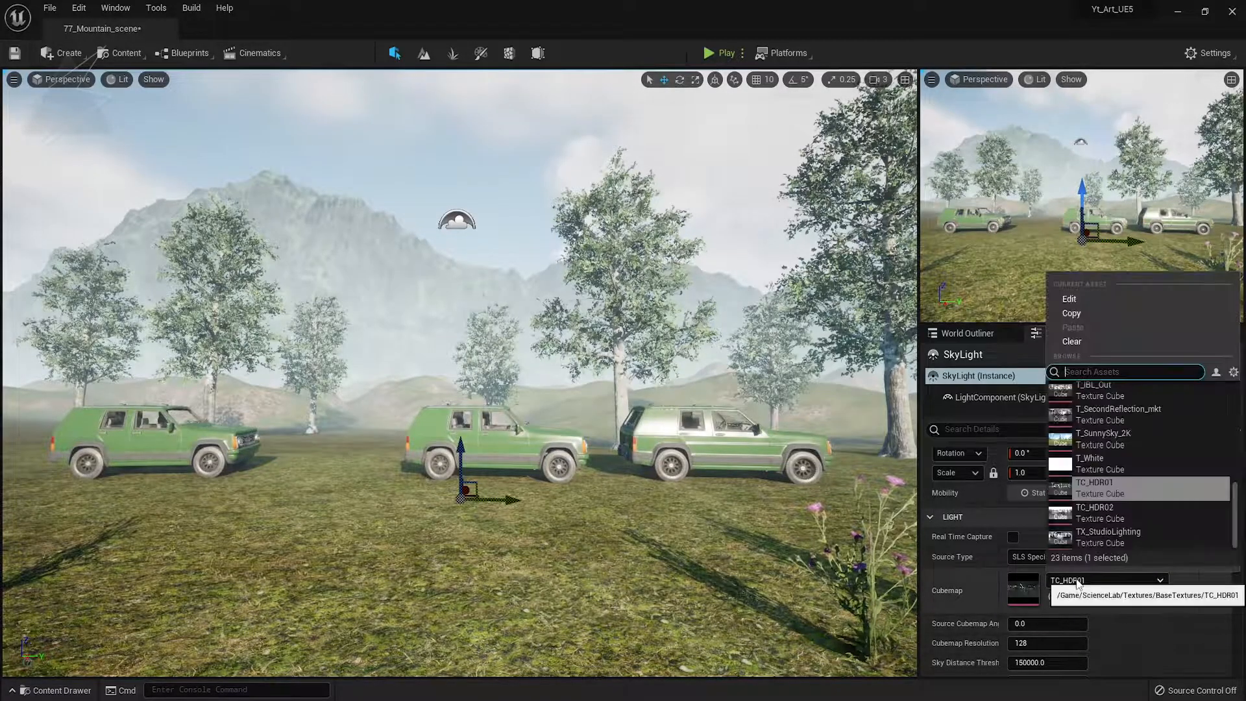
click(1077, 536)
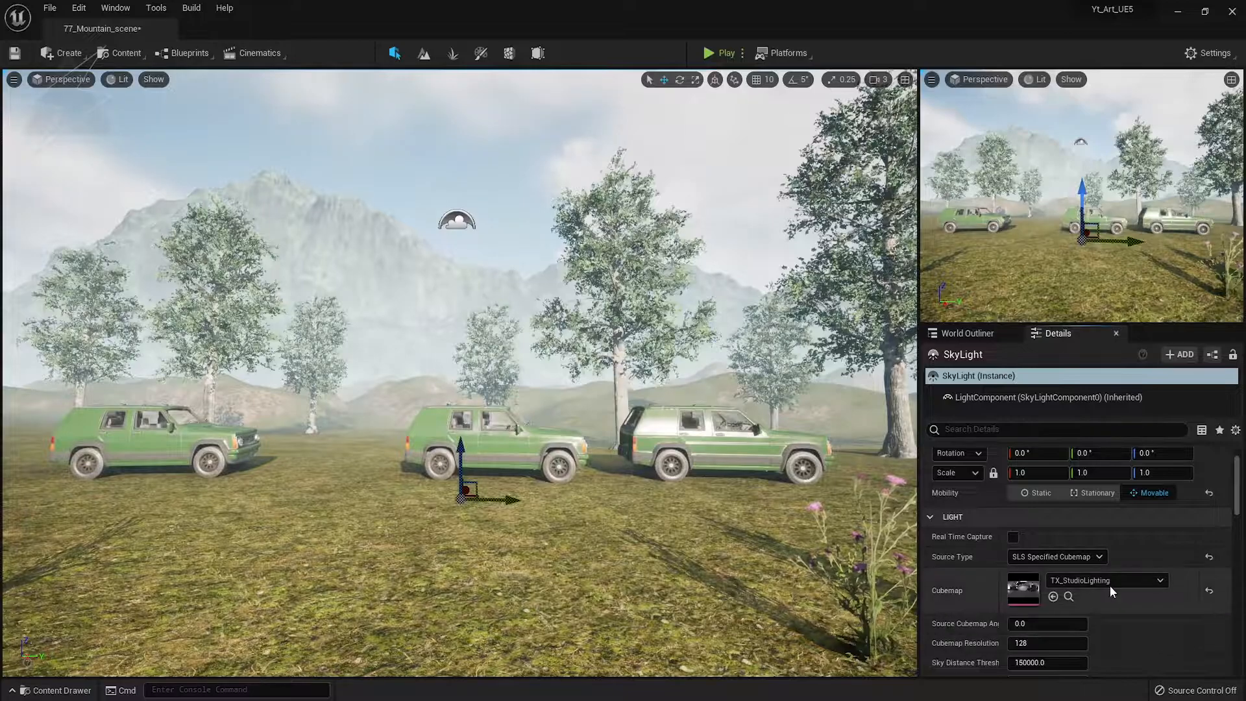
click(1103, 581)
click(1106, 492)
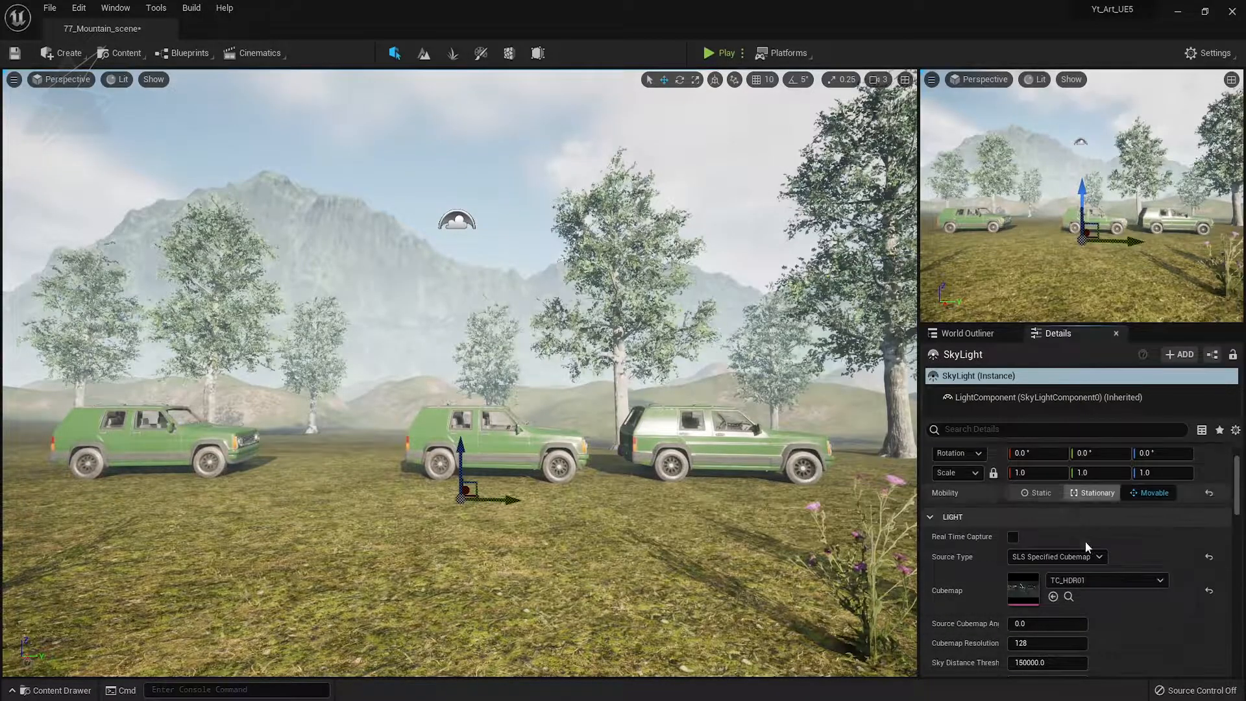
Try TC_HDR02, T_SecondReflection_mkt and T_Apartment_01 as the SkyLight's cubemap
click(1077, 580)
click(1088, 507)
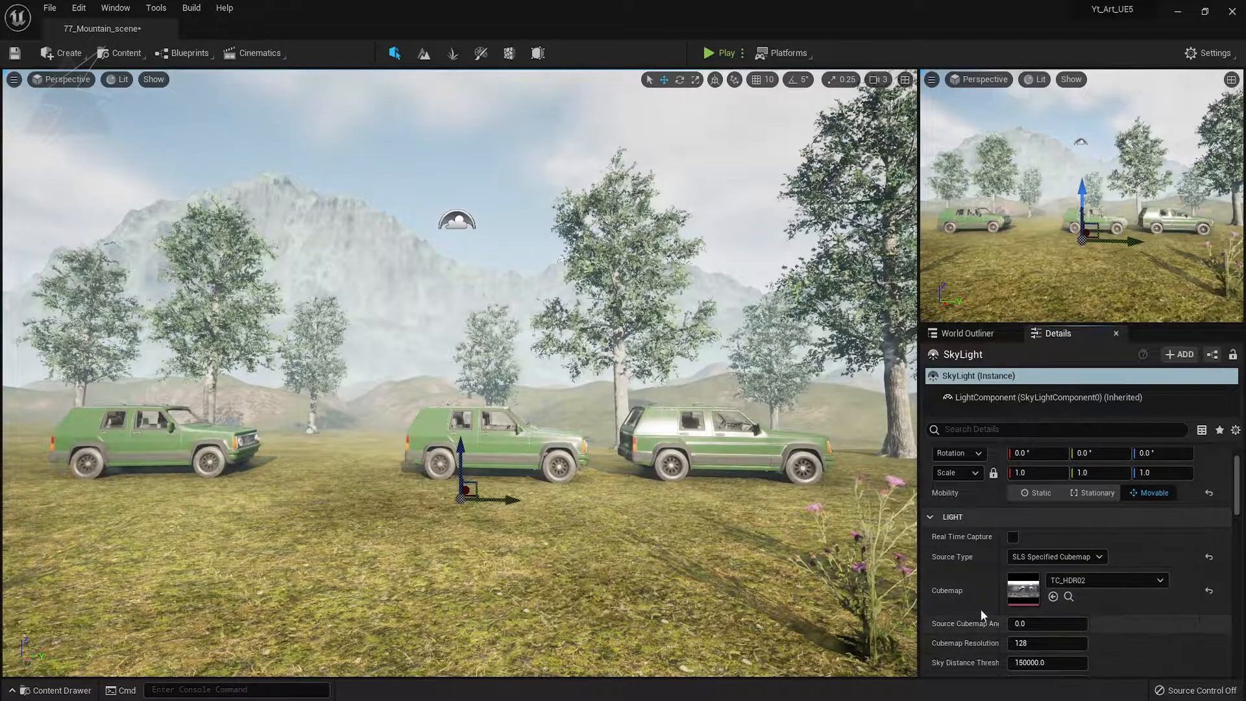
click(1085, 581)
scroll(1090, 526, up, 2)
click(1100, 514)
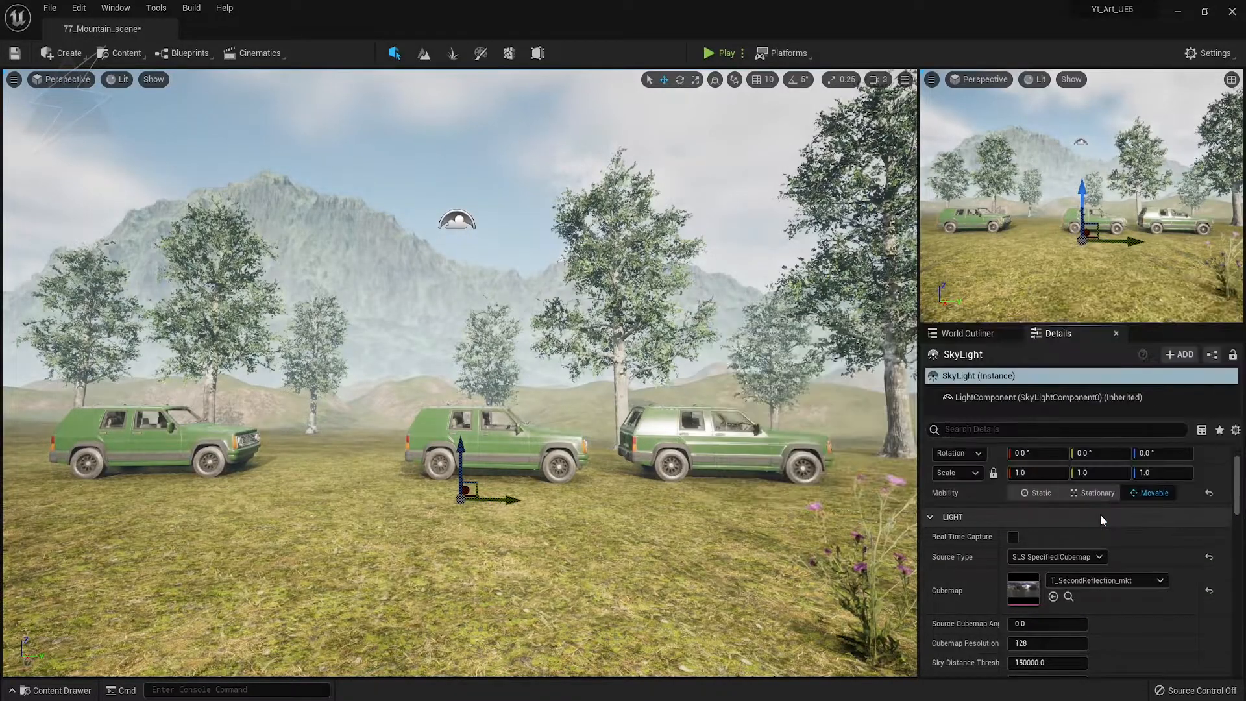
click(1080, 580)
click(1096, 431)
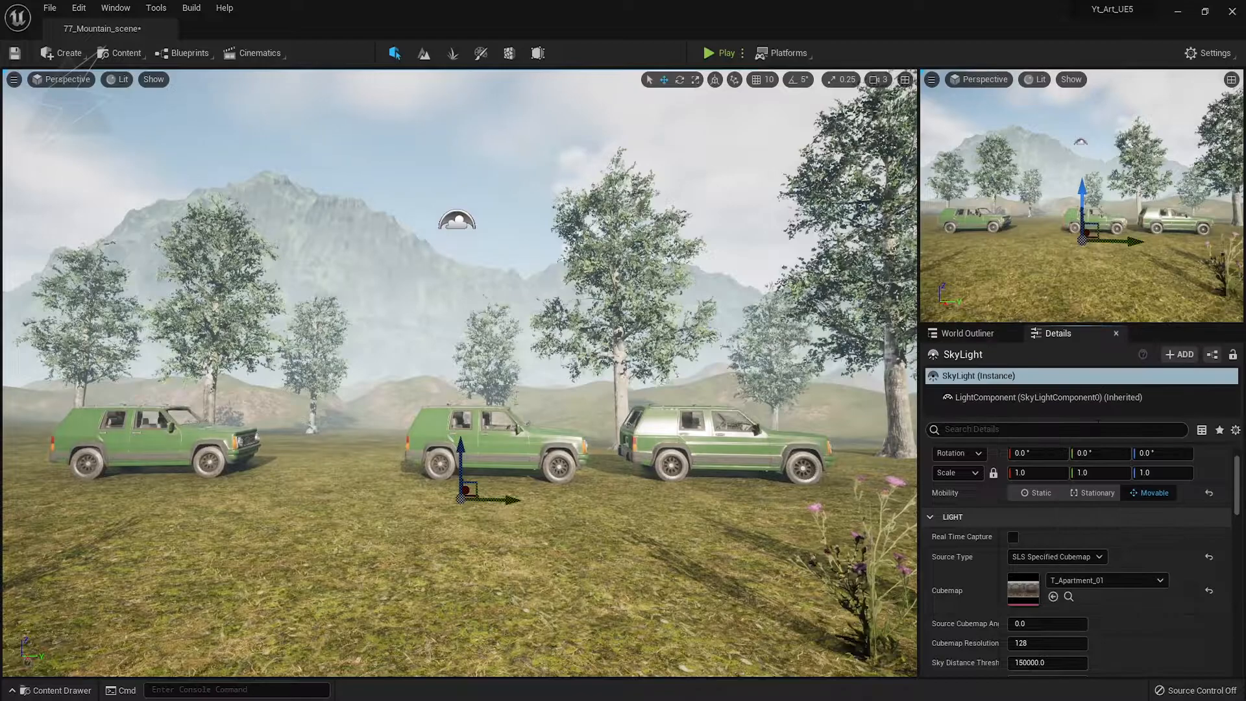
Try HDRI_Epic_Courtyard_Daylight, City and abandoned_slipway_4k as the SkyLight's cubemap
click(1093, 580)
scroll(1090, 500, up, 3)
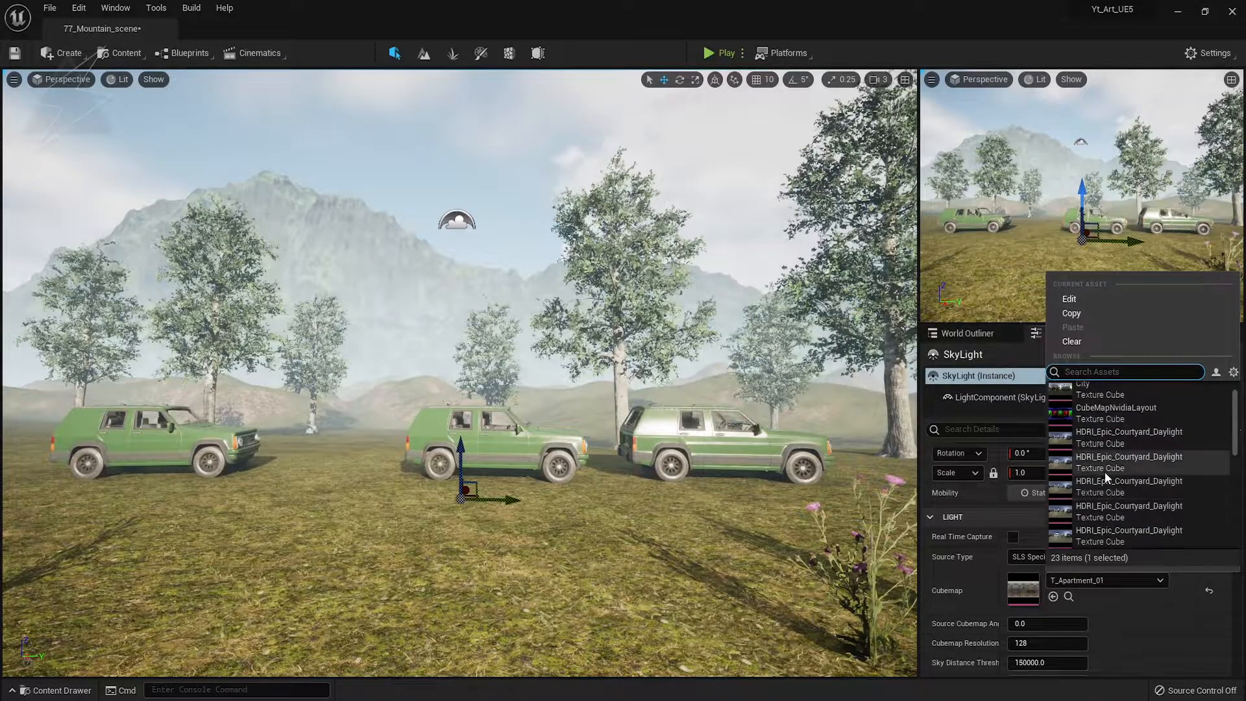
click(1105, 469)
click(1104, 623)
scroll(1103, 493, up, 2)
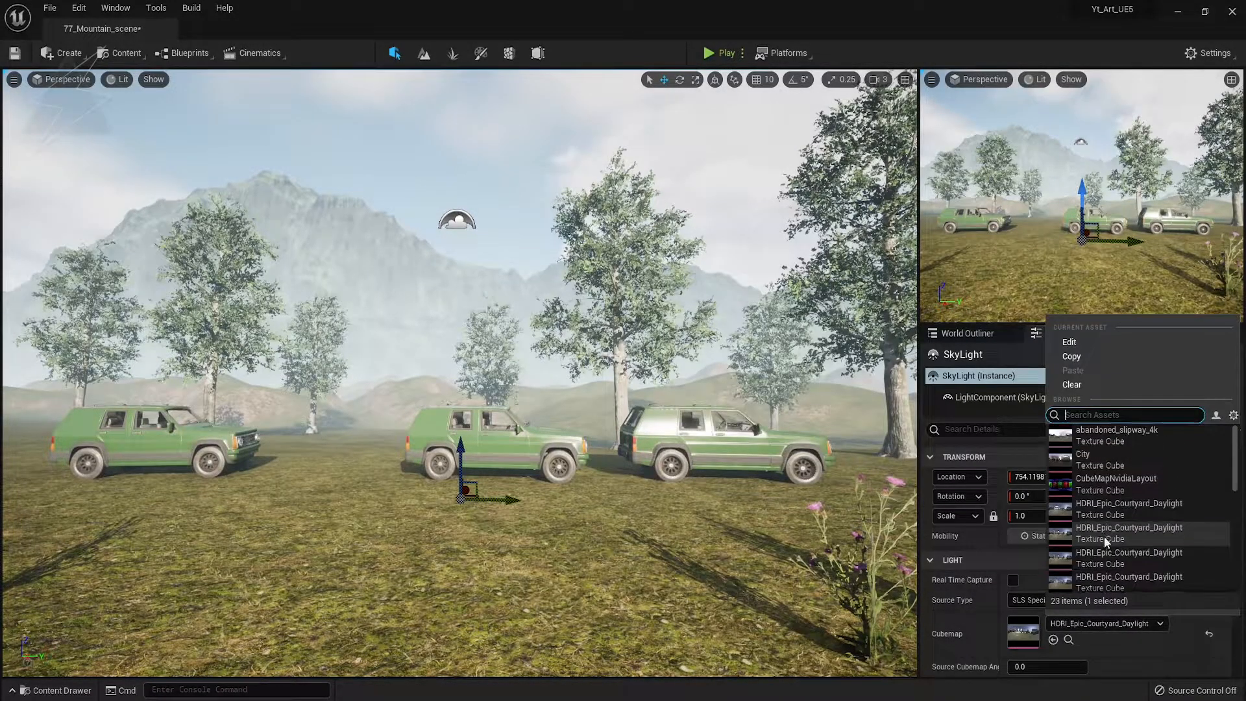
click(1085, 457)
scroll(1136, 591, down, 2)
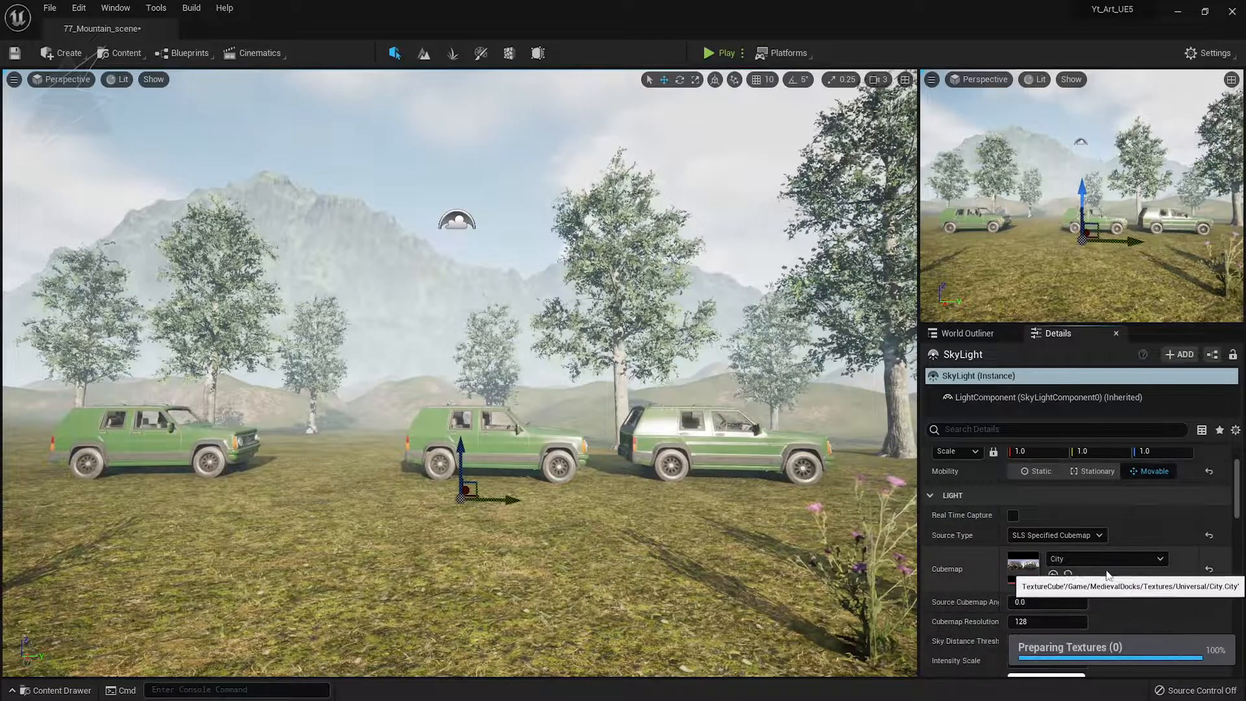
click(1119, 560)
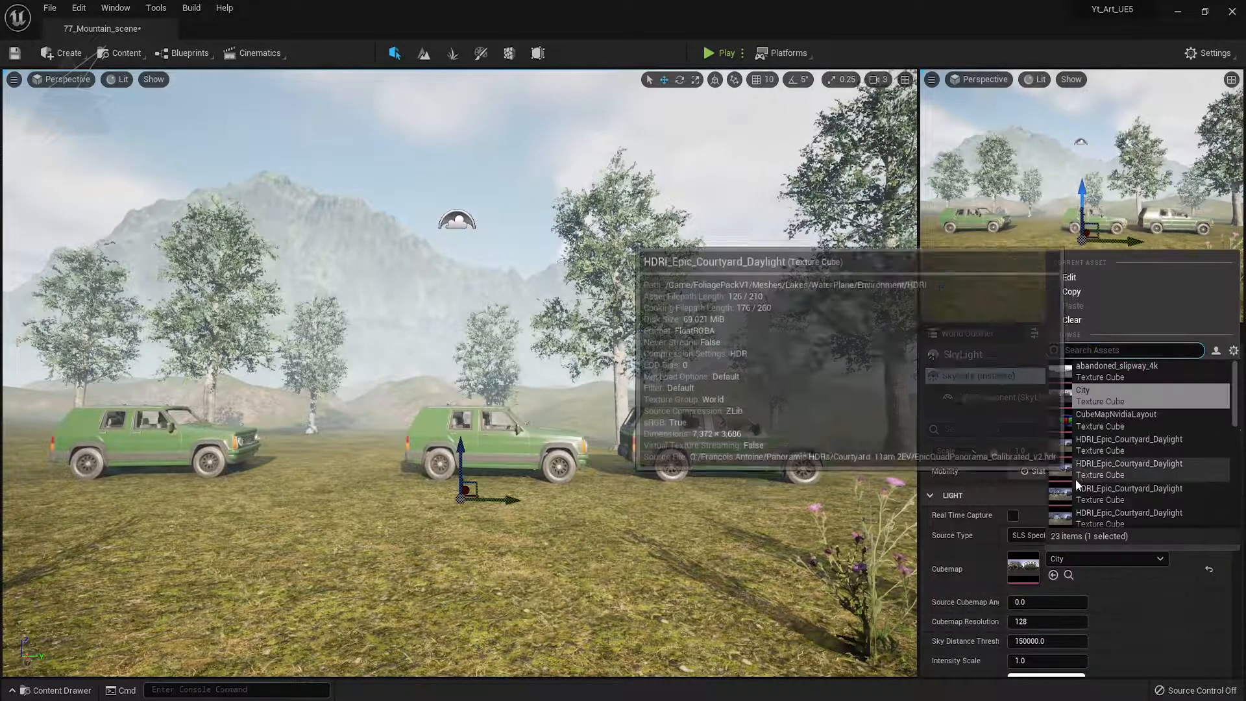
click(1114, 368)
Set the SkyLight's Source Type back to SLS Captured Scene, enable Real Time Capture, and save the level
click(1055, 536)
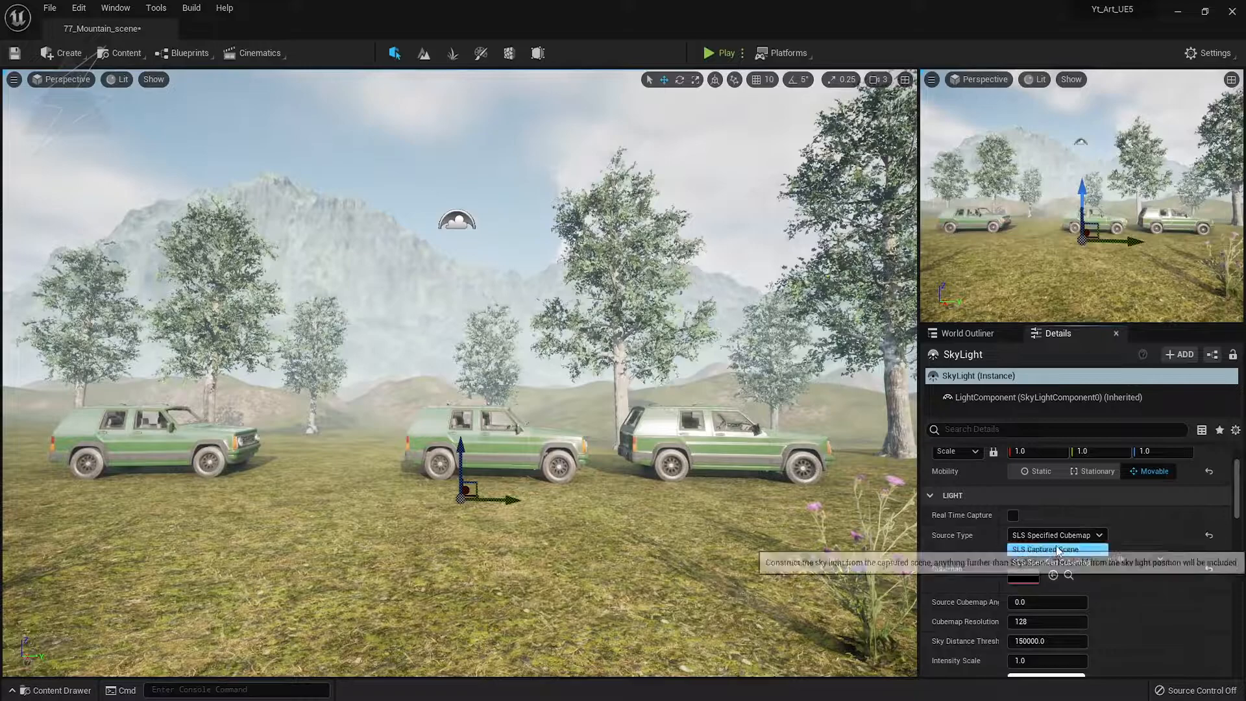
click(1045, 547)
click(1012, 515)
key(ctrl+s)
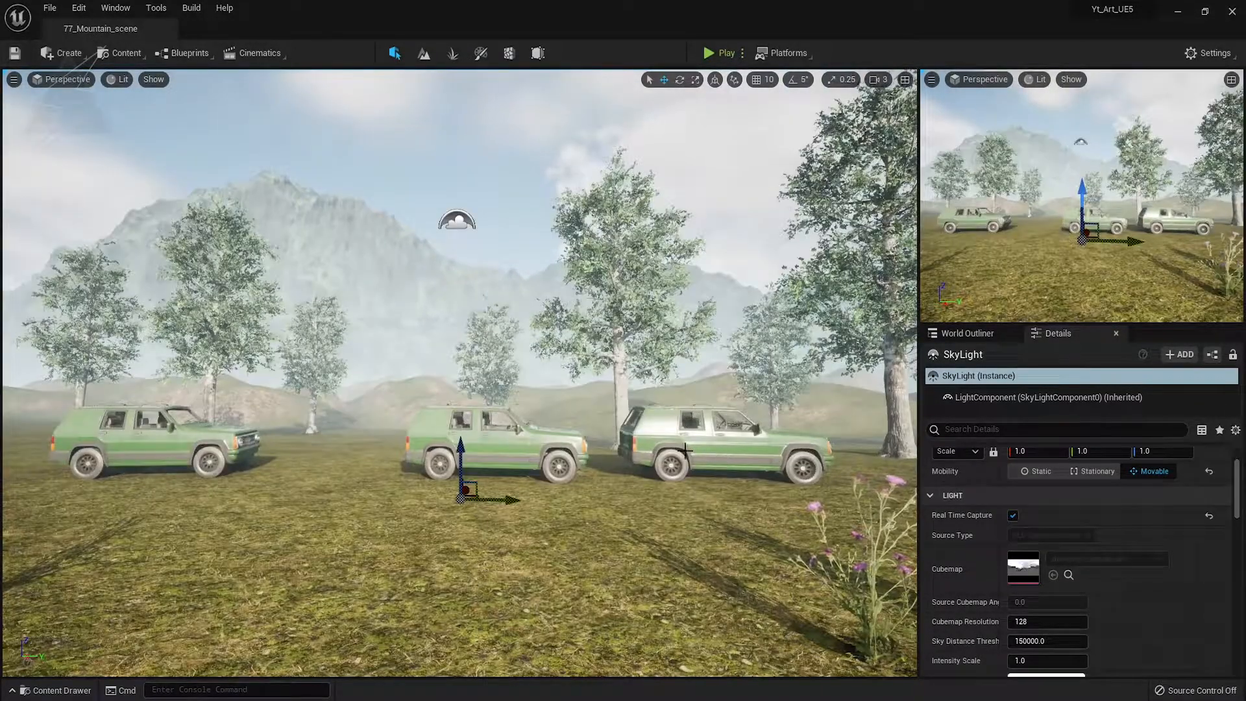
Add a PostProcessVolume to the scene and enable its Infinite Extent (Unbound) option
scroll(1136, 558, up, 3)
click(968, 334)
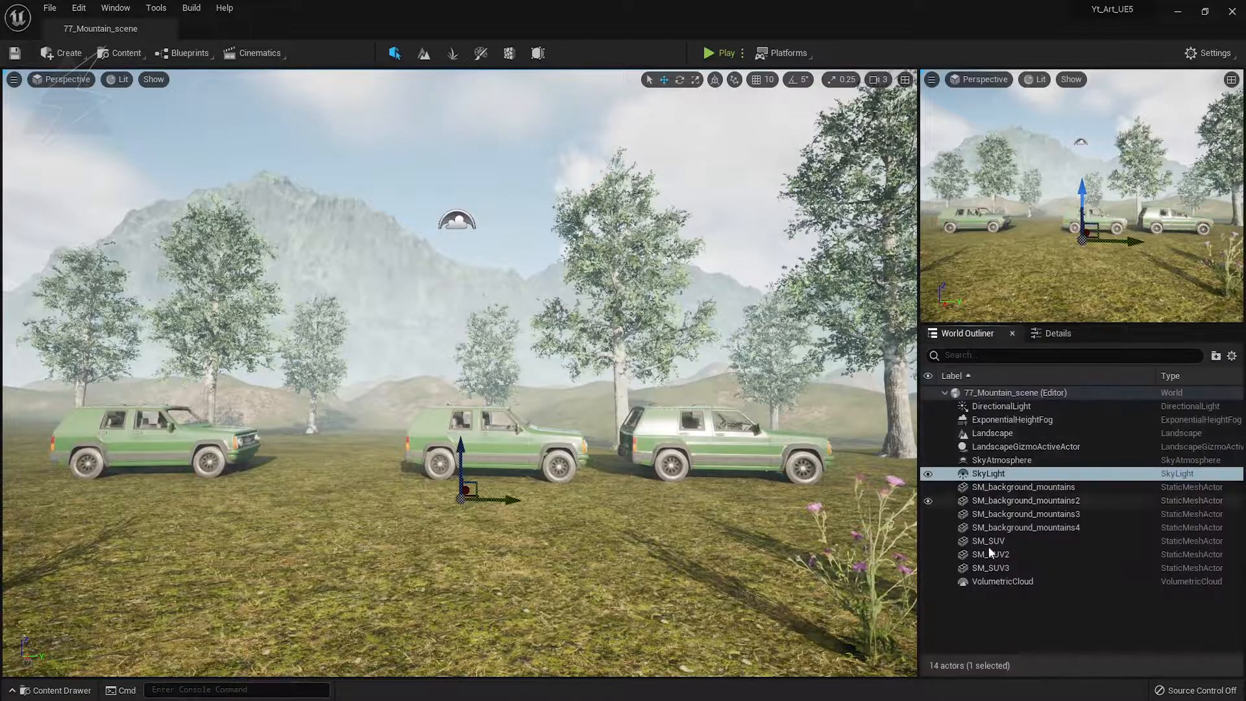
click(1054, 333)
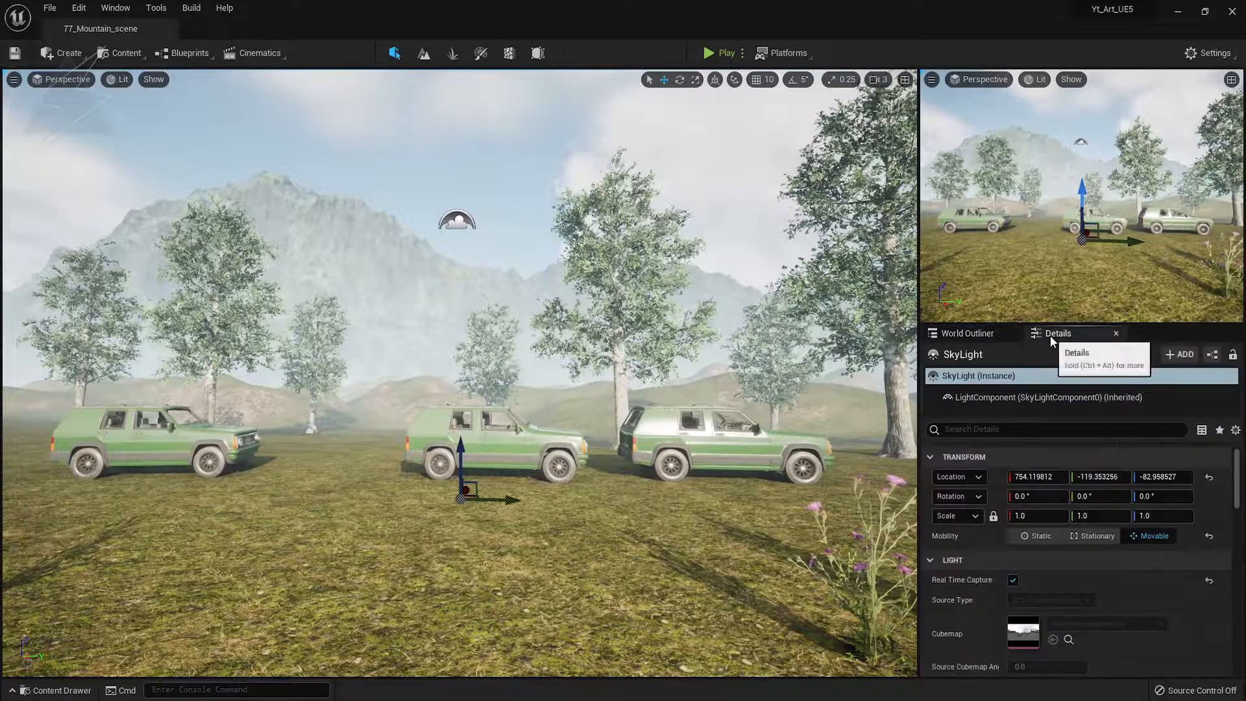
click(79, 62)
mouse_move(96, 97)
mouse_move(118, 142)
click(273, 138)
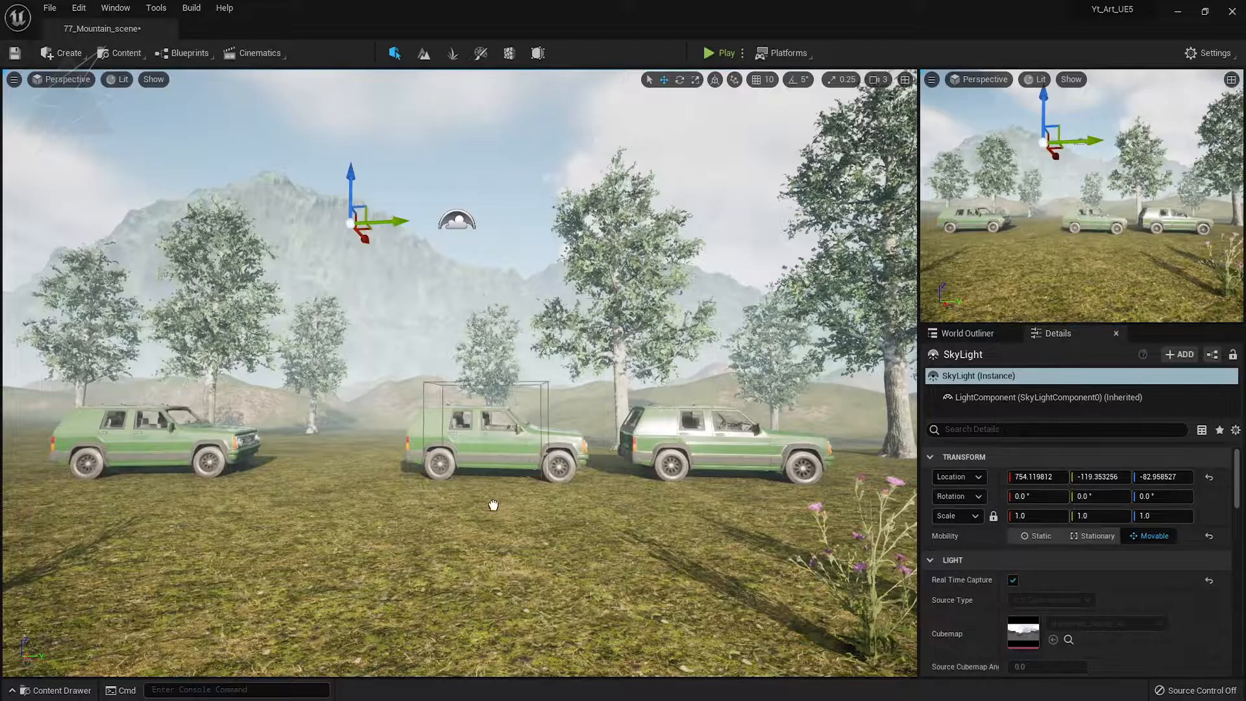
click(1002, 429)
text(infin)
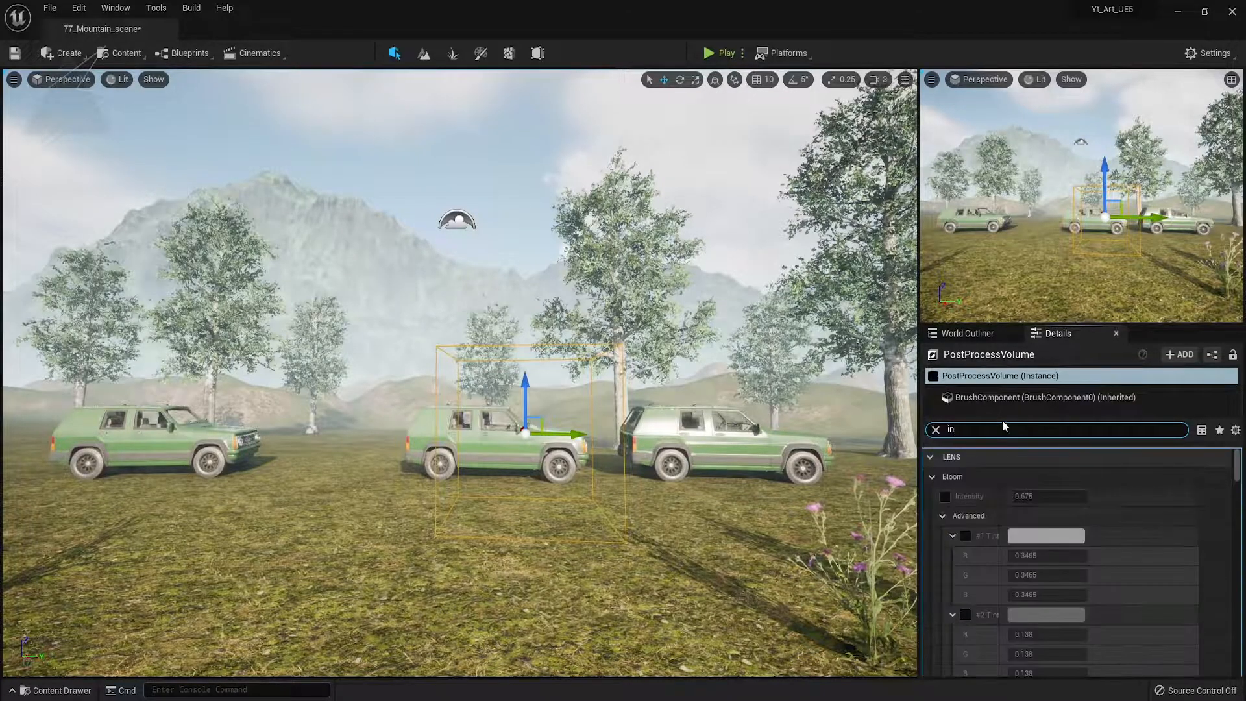
click(936, 429)
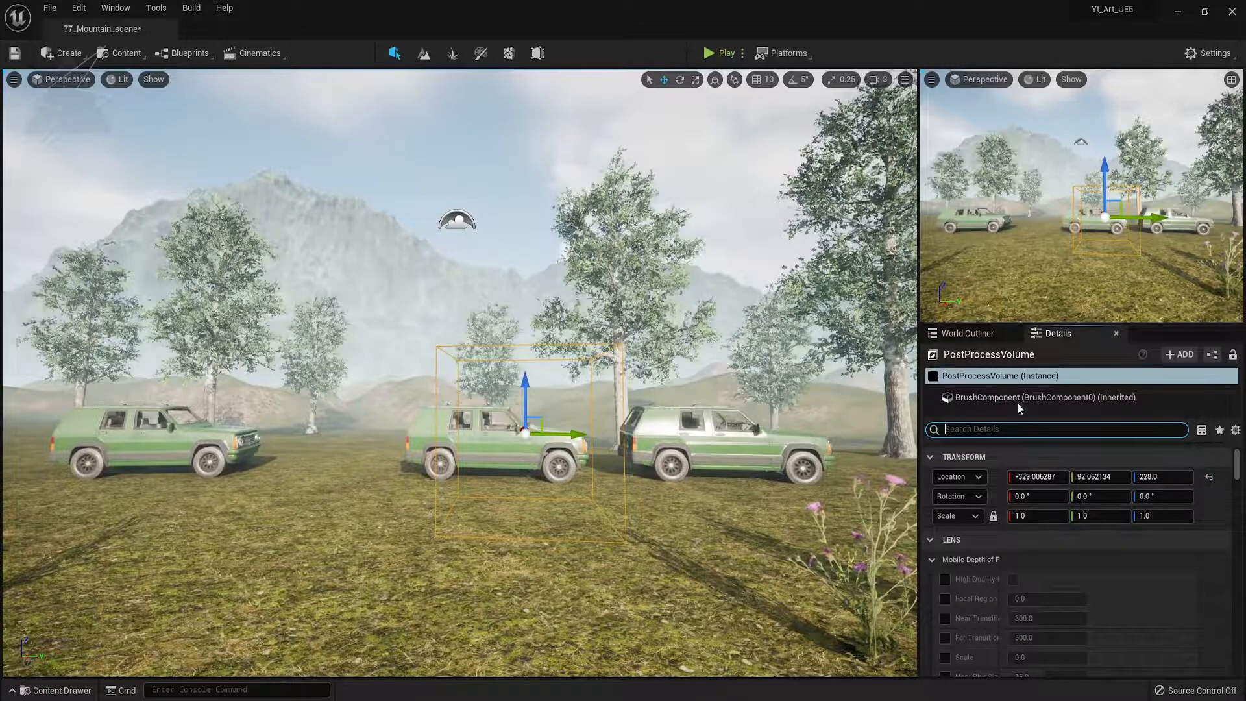
Adjust the ExponentialHeightFog's main Fog Density to about 0.0055
click(967, 333)
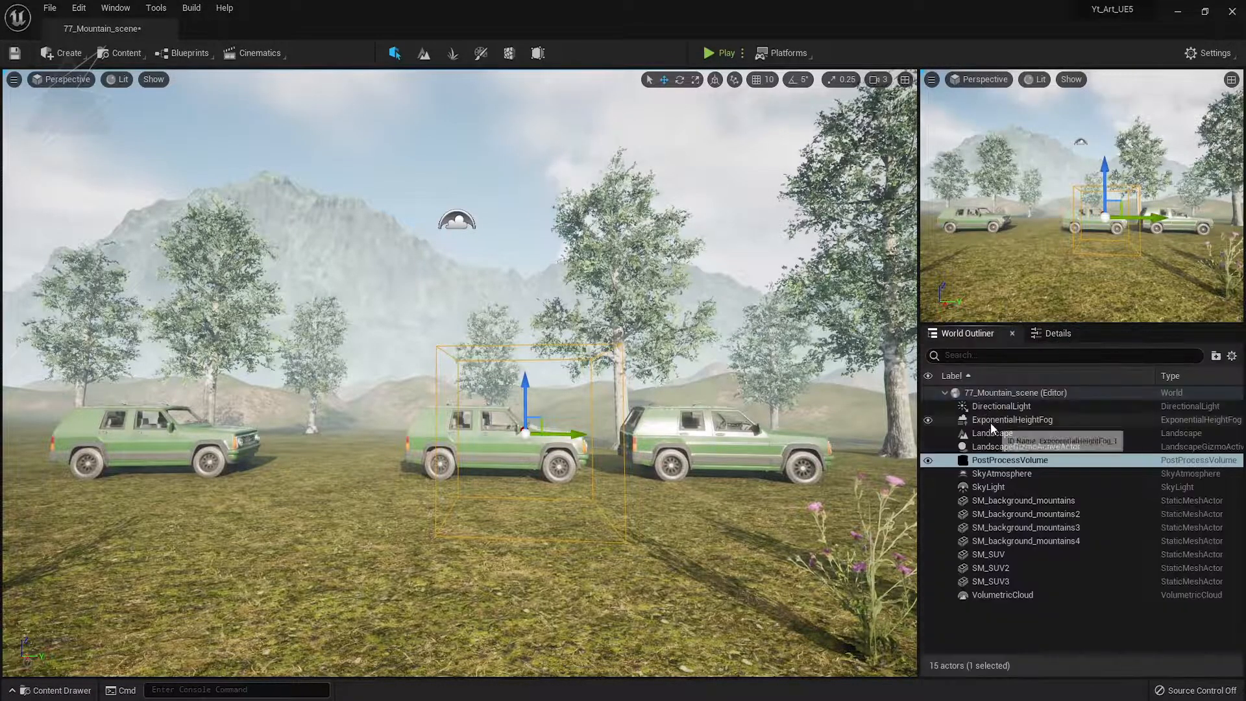
click(991, 423)
click(1058, 333)
mouse_move(1027, 579)
mouse_down()
mouse_move(1017, 579)
mouse_move(1033, 599)
mouse_move(1009, 599)
mouse_move(1030, 580)
mouse_up()
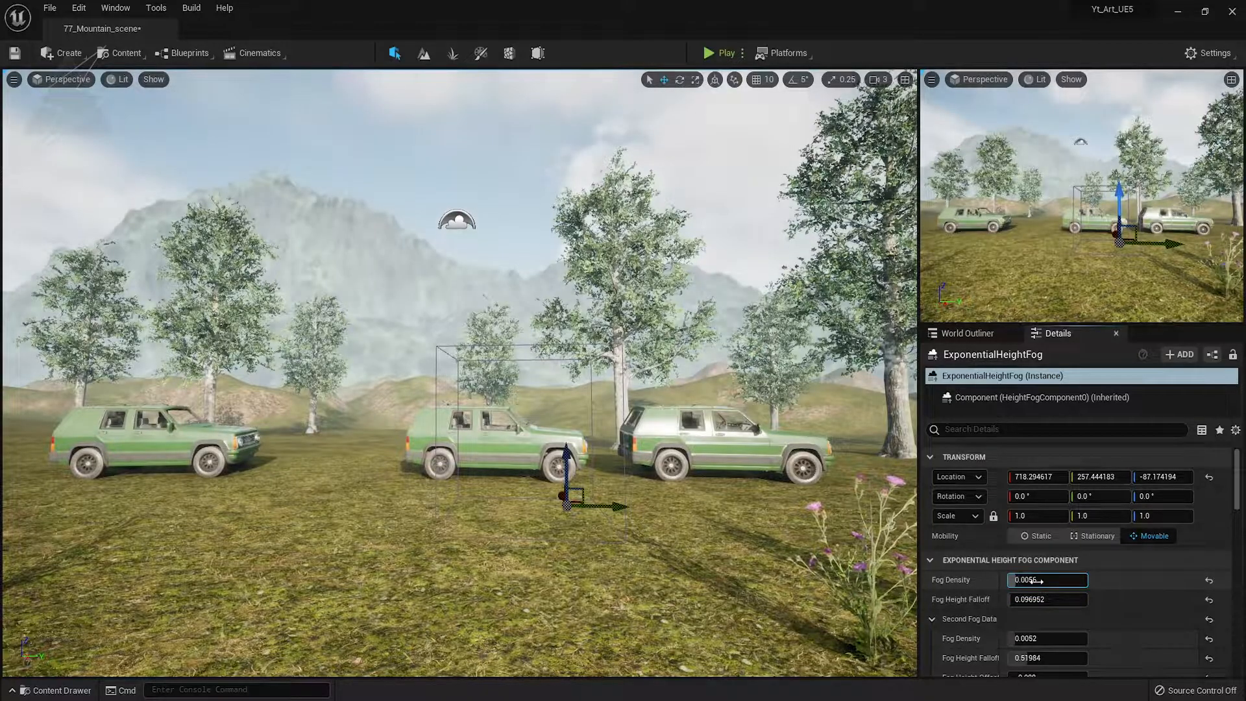
Set the VolumetricCloud's Layer Bottom Altitude to about 10 and rotate the sun so it lights the near sides of the SUVs
click(967, 333)
click(1003, 592)
click(1055, 333)
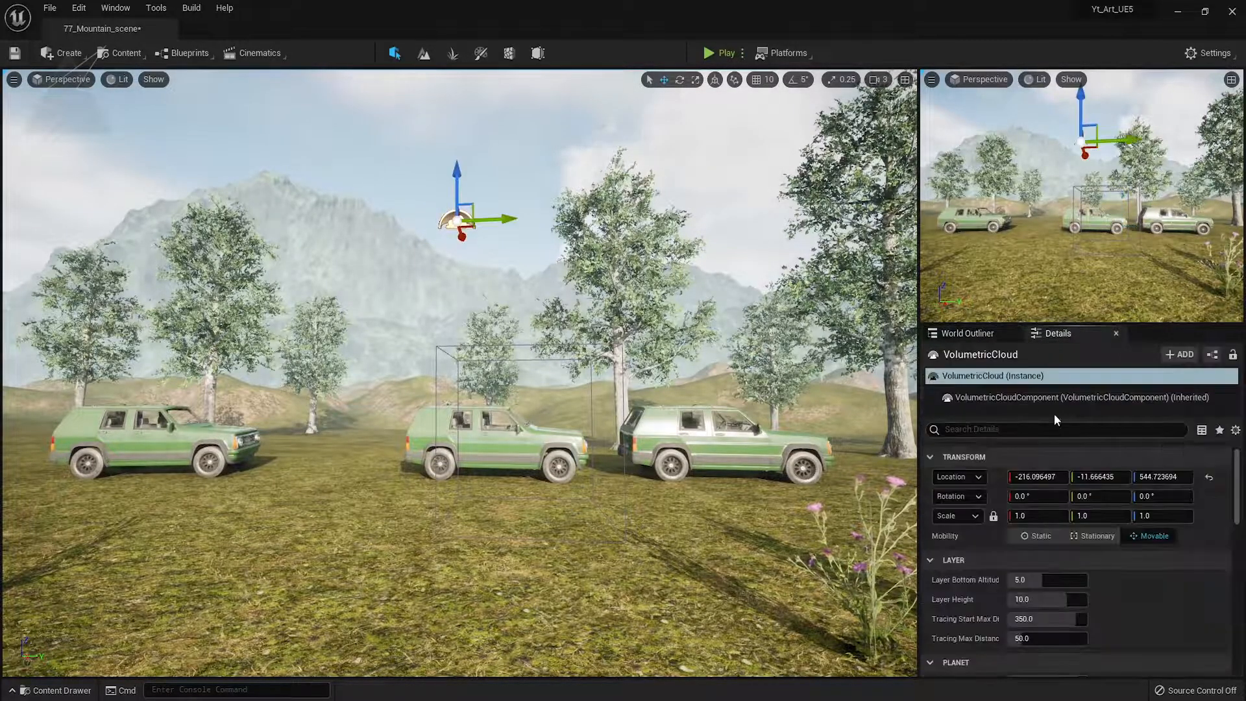
drag(1042, 579, 1064, 579)
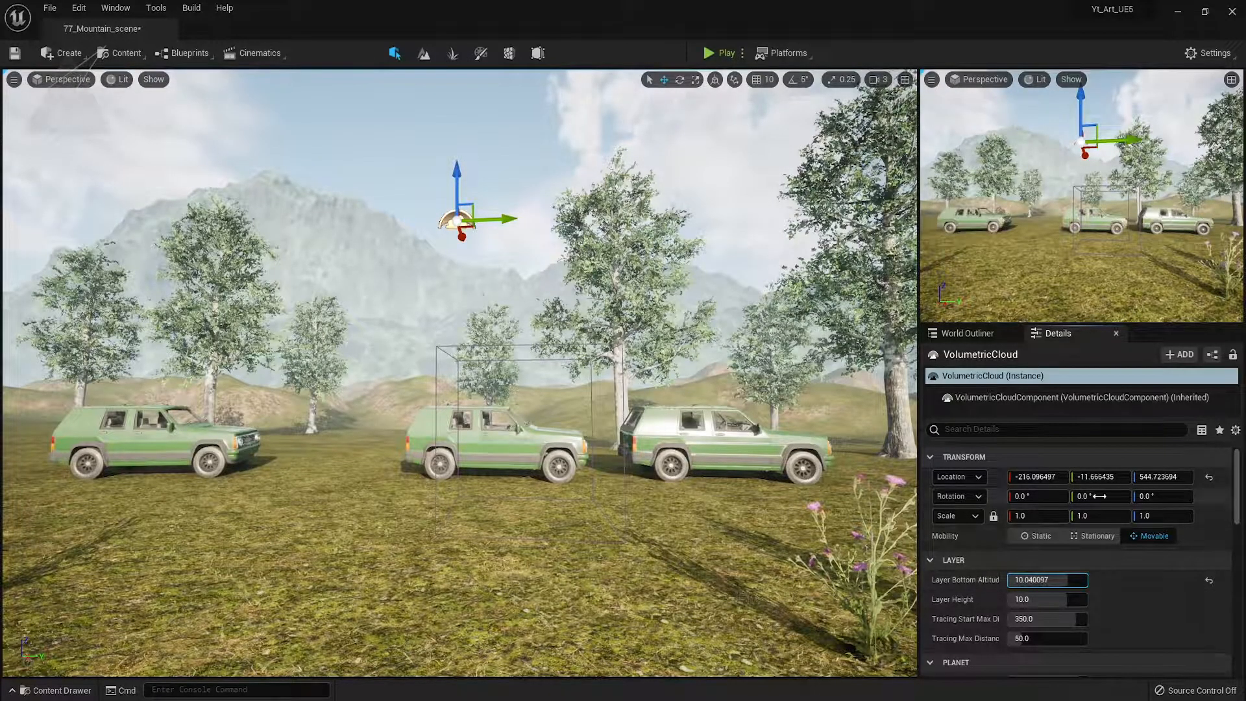
right_drag(646, 534, 641, 531)
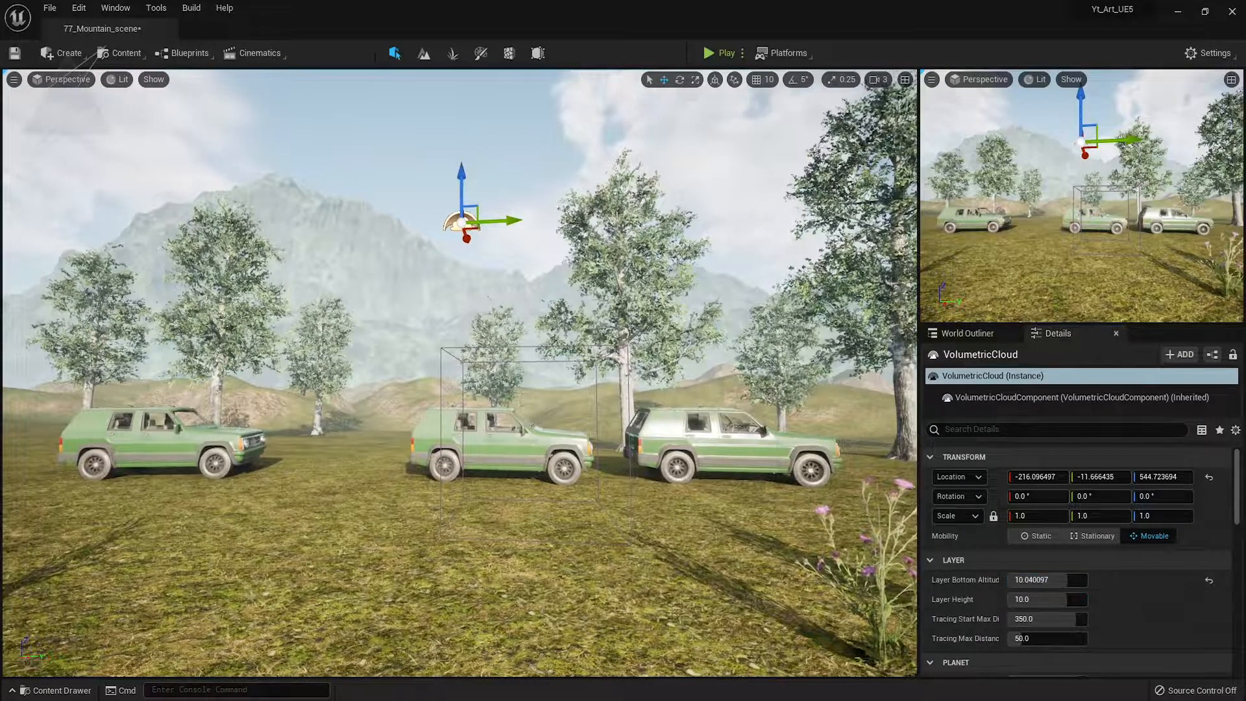
key(ctrl+l)
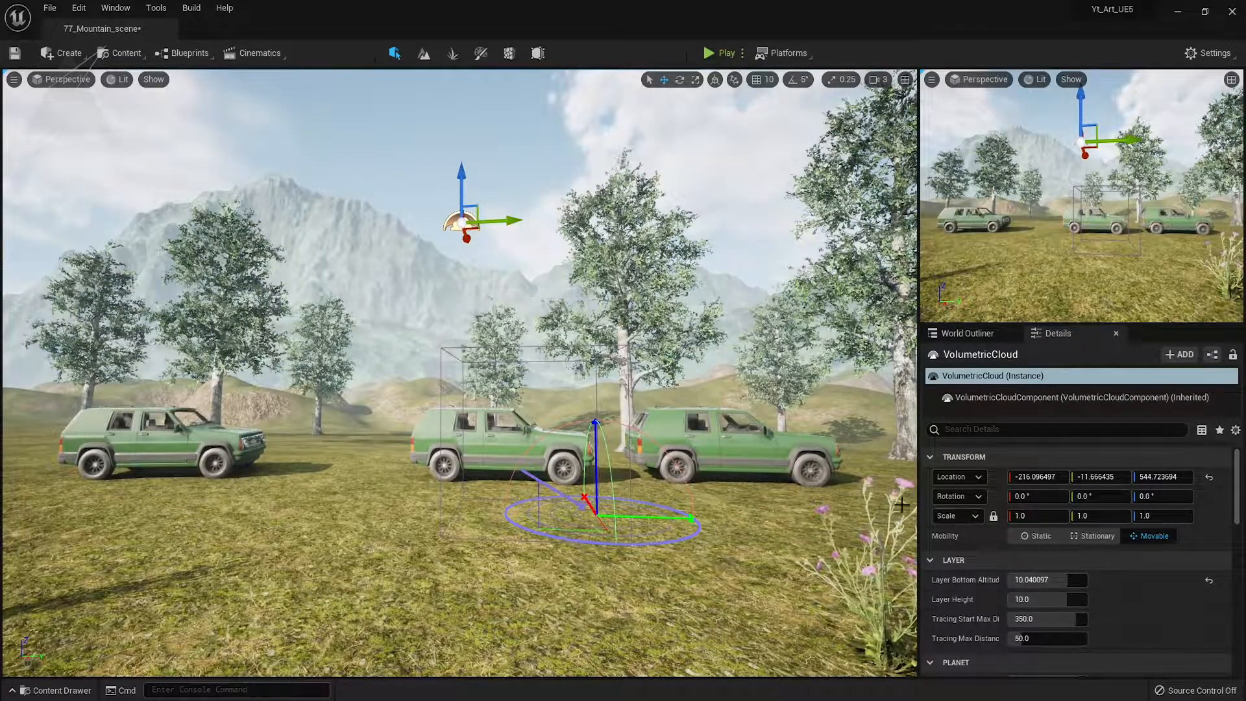
Check the PostProcessVolume's Infinite Extent option and enable its Bloom Intensity override
click(997, 333)
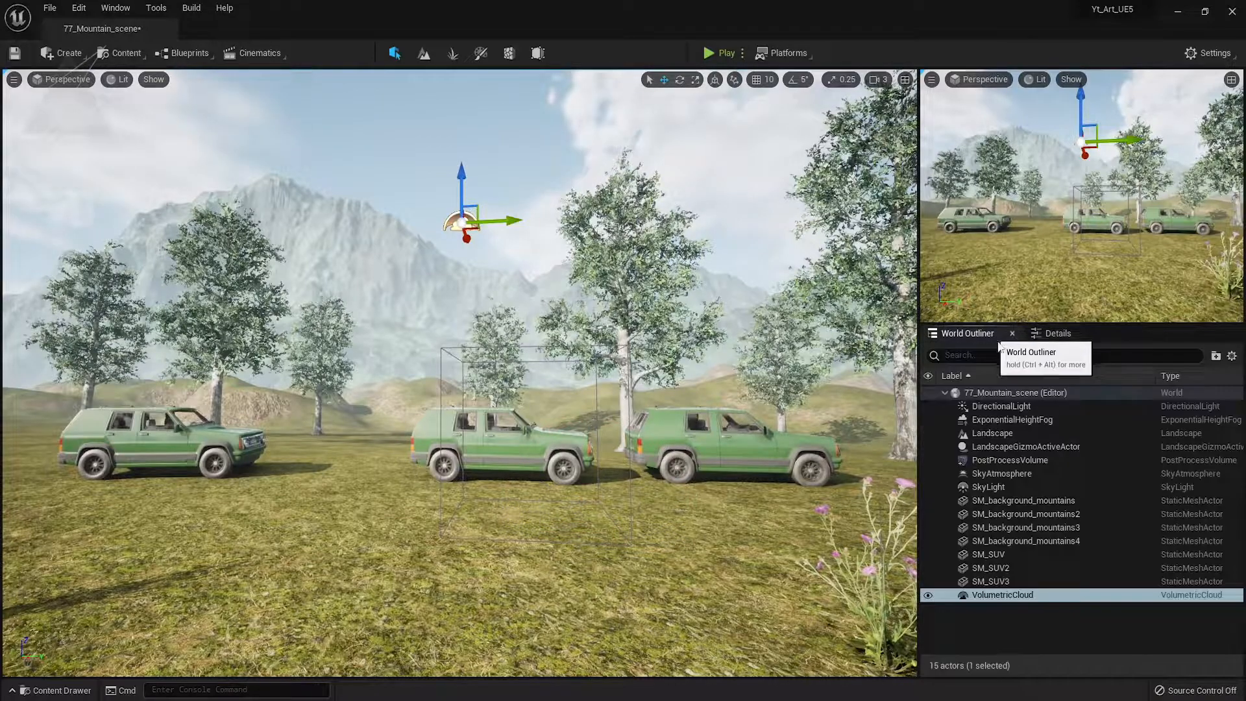
click(977, 454)
click(1057, 333)
scroll(1031, 644, up, 1)
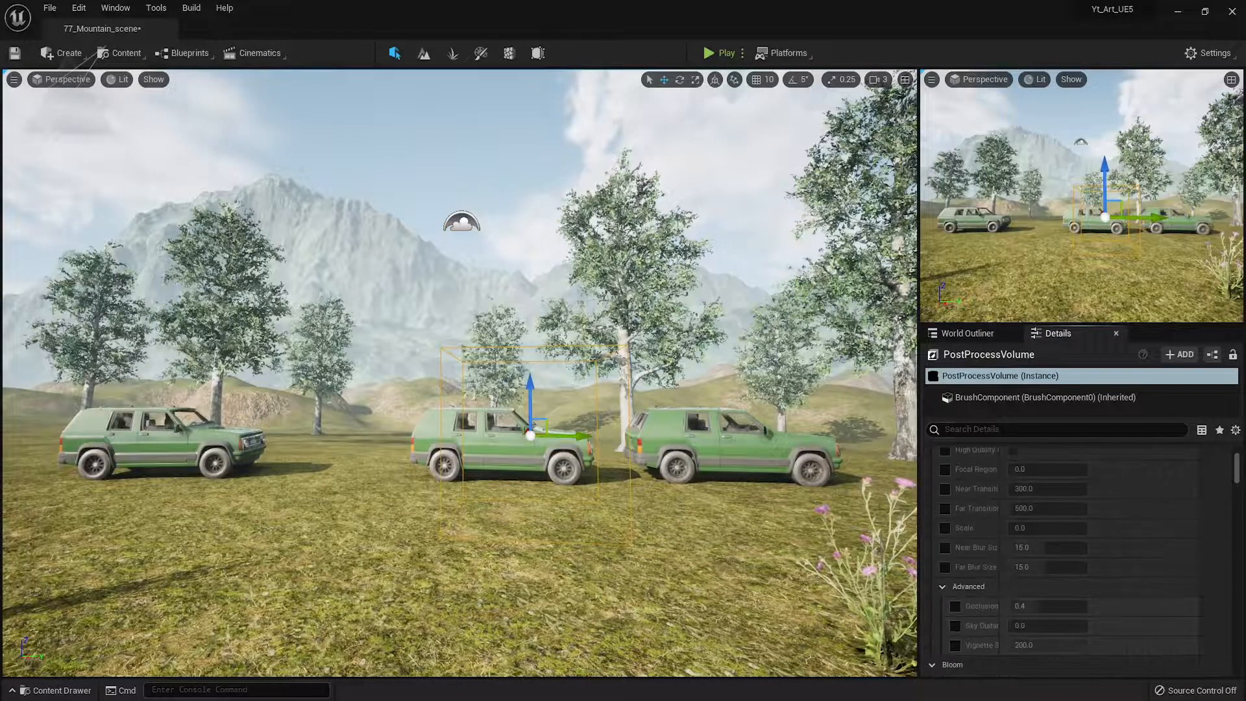
text(inf)
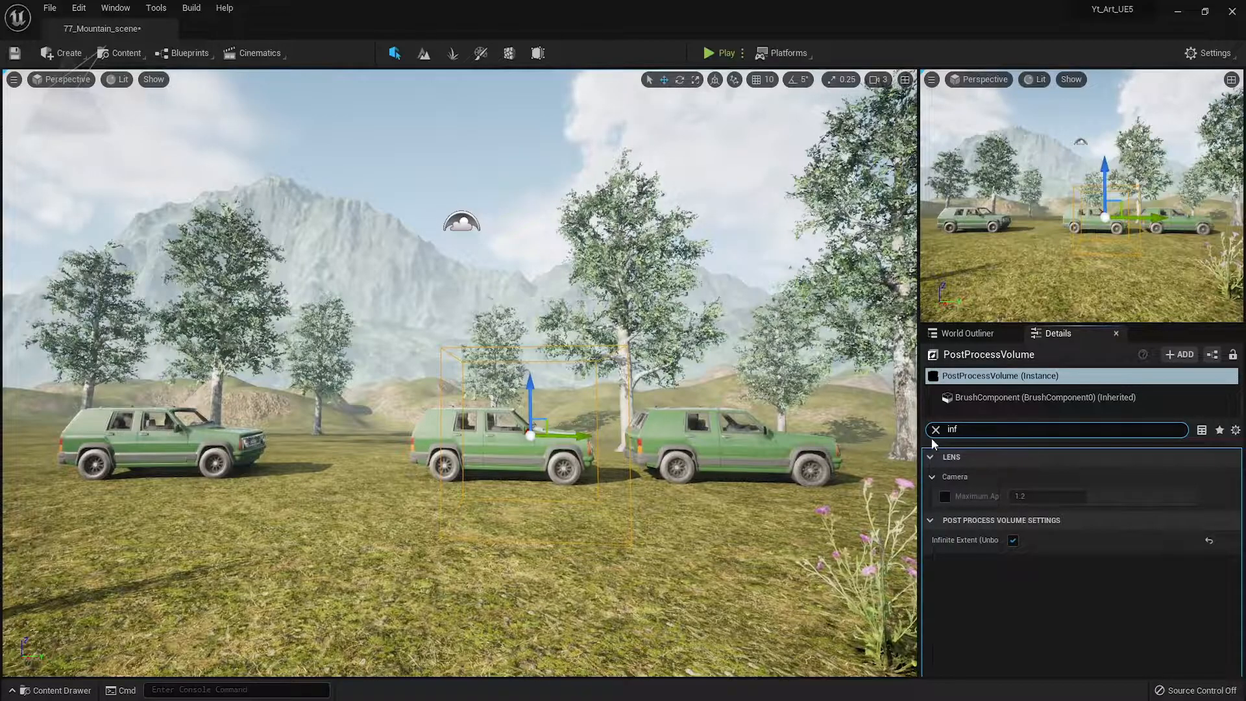
click(935, 429)
scroll(1045, 601, down, 9)
click(945, 511)
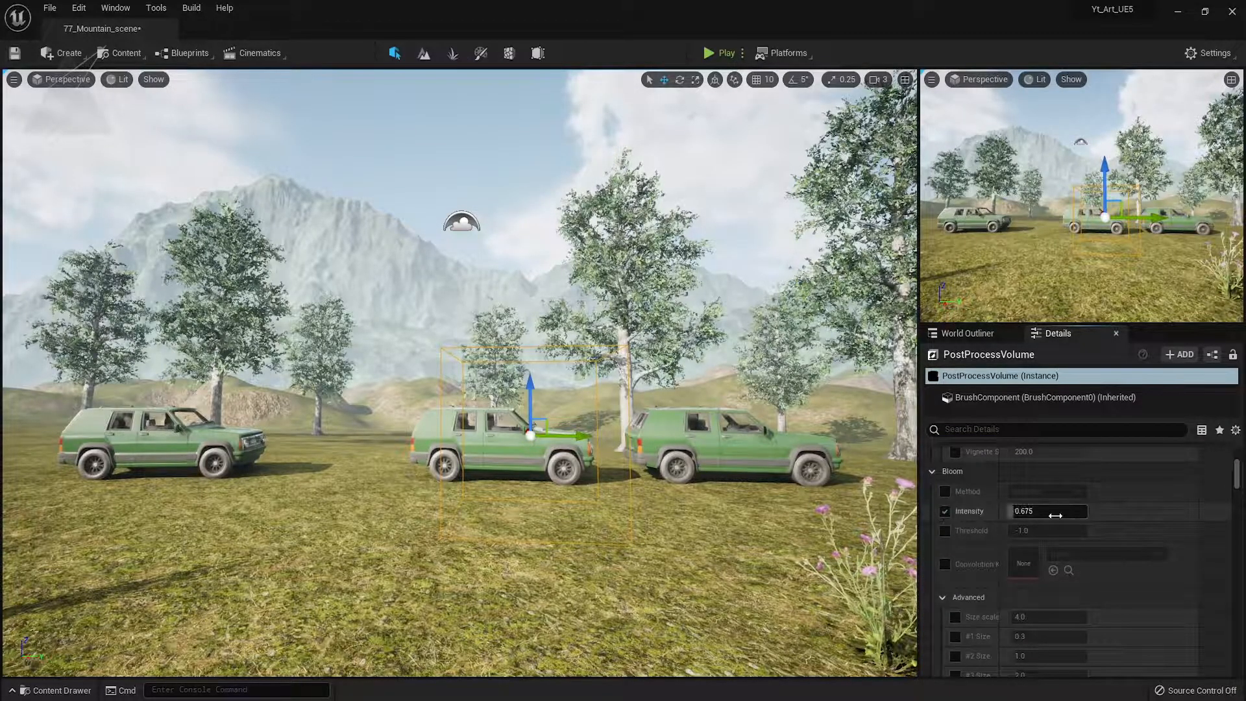
key(Return)
Set the PostProcessVolume's exposure Min Brightness and Max Brightness both to 1.0
scroll(1012, 563, down, 5)
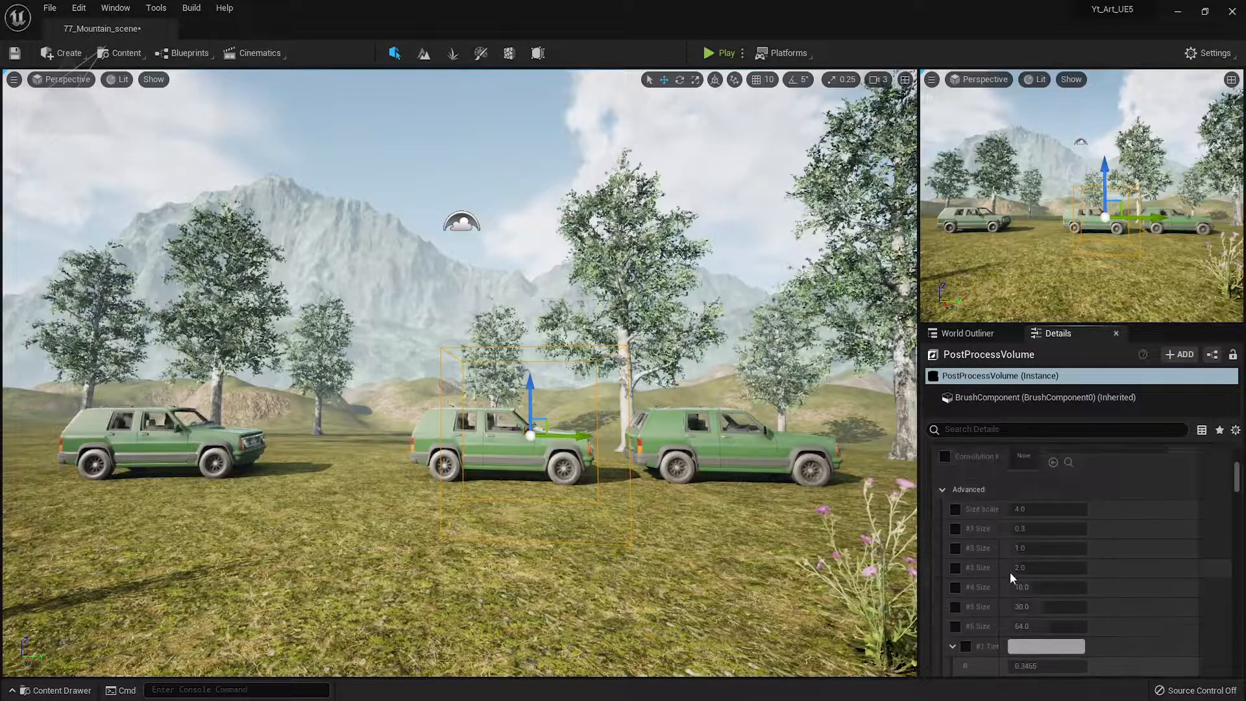
scroll(945, 492, down, 6)
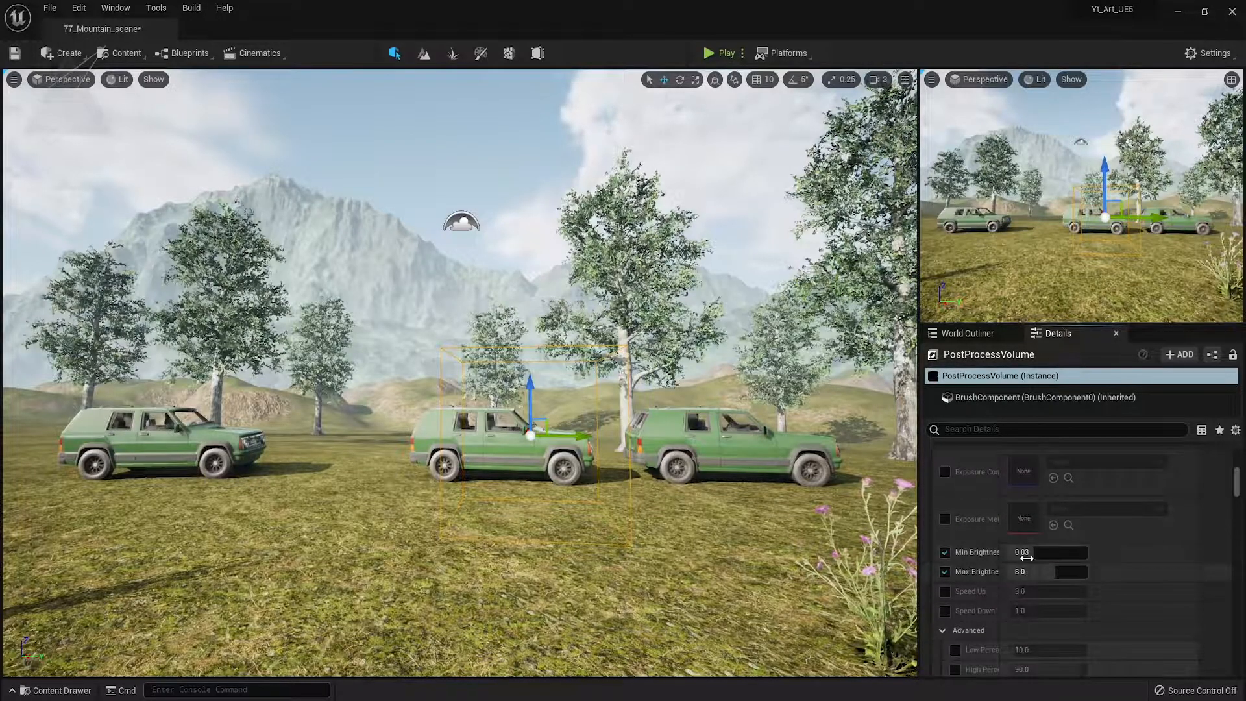
text(1)
click(1048, 571)
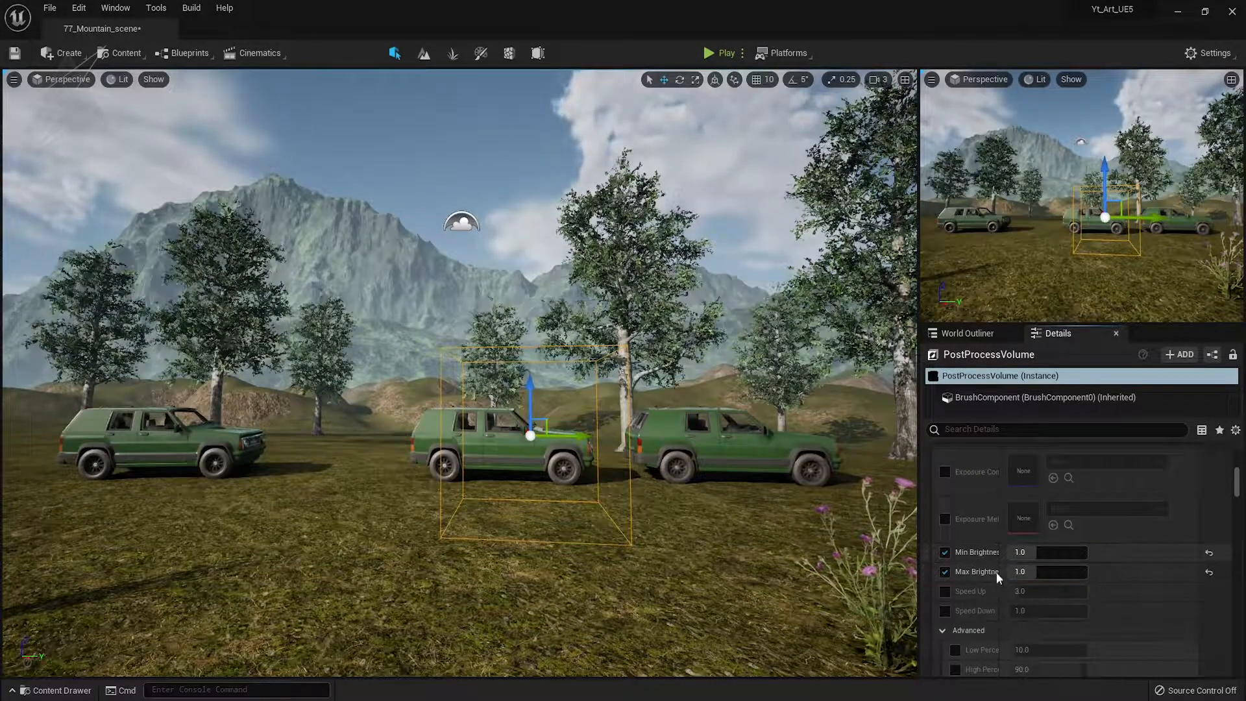
Collapse the Lens Flares settings, try a Vignette Intensity of 1, and bring it back to 0.4
scroll(1060, 583, down, 5)
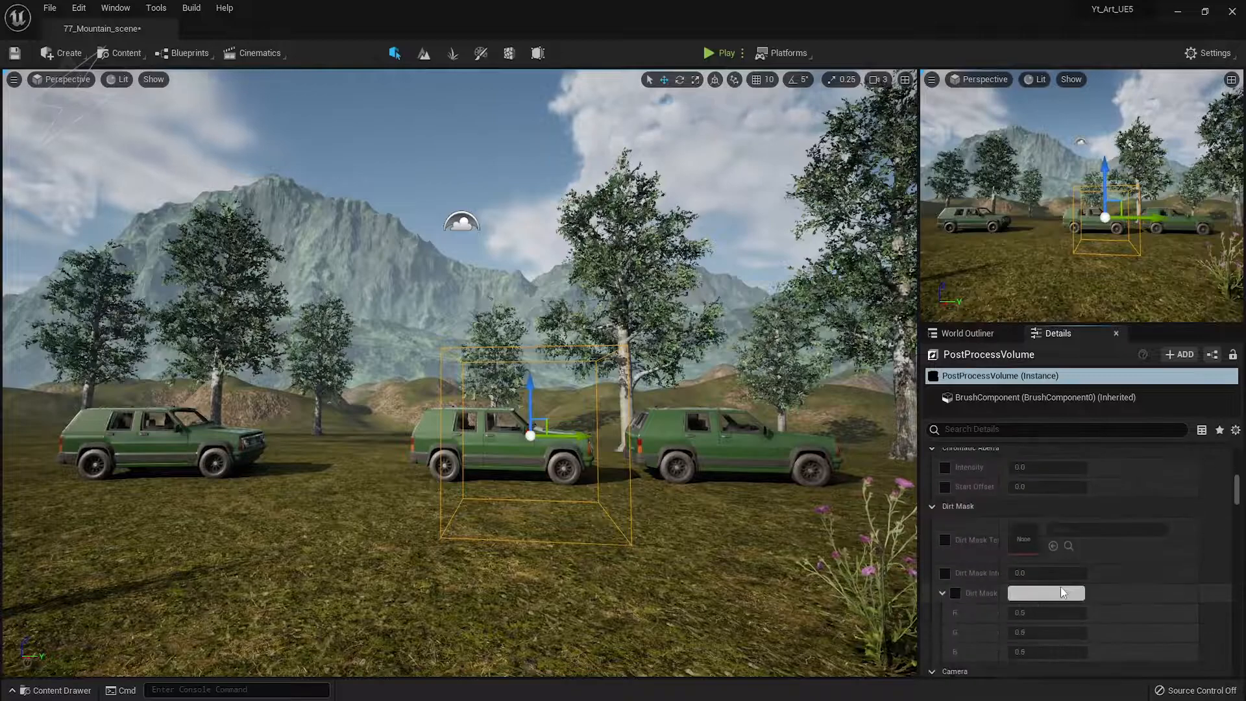
scroll(1061, 586, down, 6)
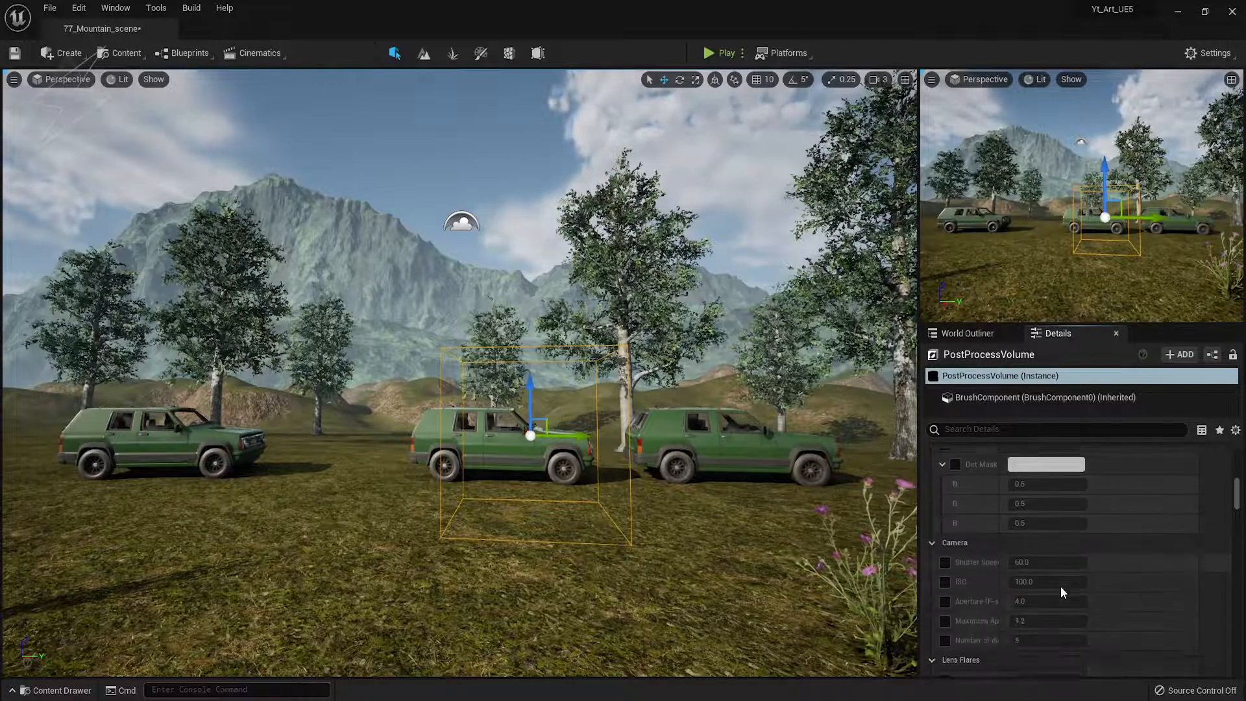
scroll(1060, 587, down, 3)
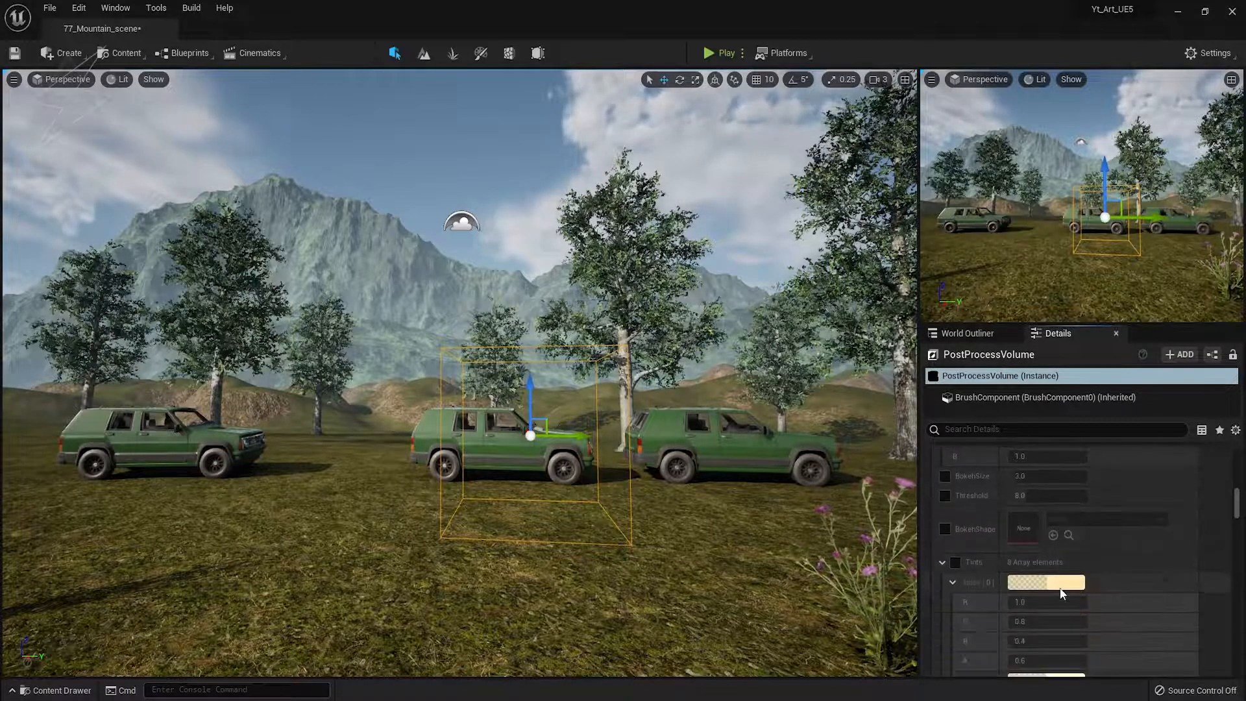
click(933, 487)
click(1041, 530)
text(1)
key(Return)
click(995, 534)
mouse_move(1046, 529)
mouse_down()
mouse_move(1016, 526)
mouse_move(1039, 527)
mouse_up()
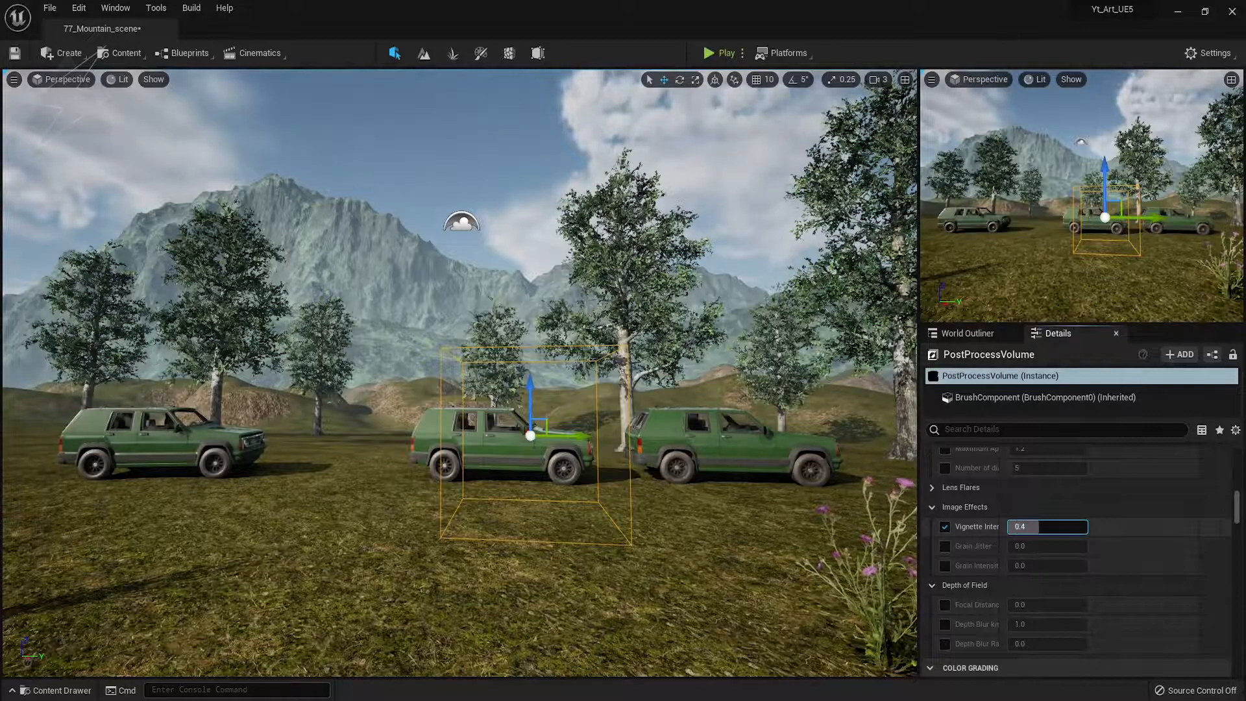
Enable the Global Saturation override in the PostProcessVolume's color grading and set it to 1.1
scroll(1082, 577, down, 3)
scroll(1084, 566, down, 2)
click(954, 486)
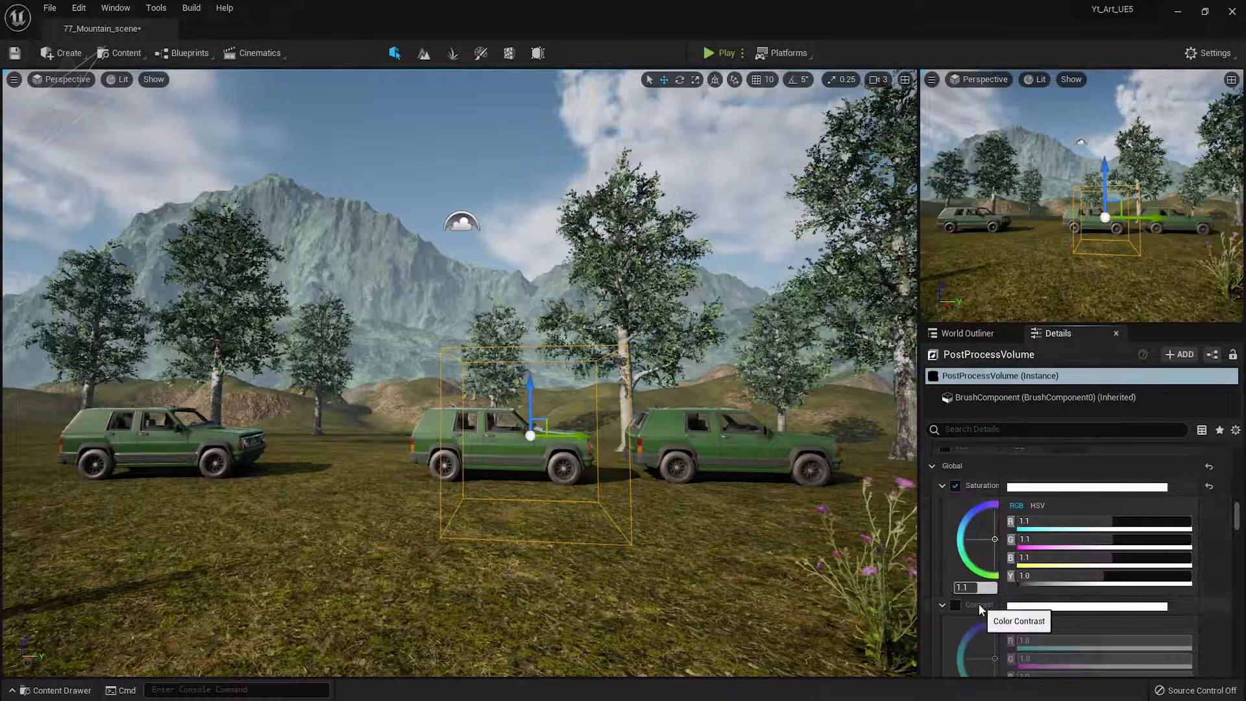
Enable a further color grading override below the Global group, enter 1.1 and fine-tune its value
scroll(980, 599, down, 5)
scroll(979, 574, down, 8)
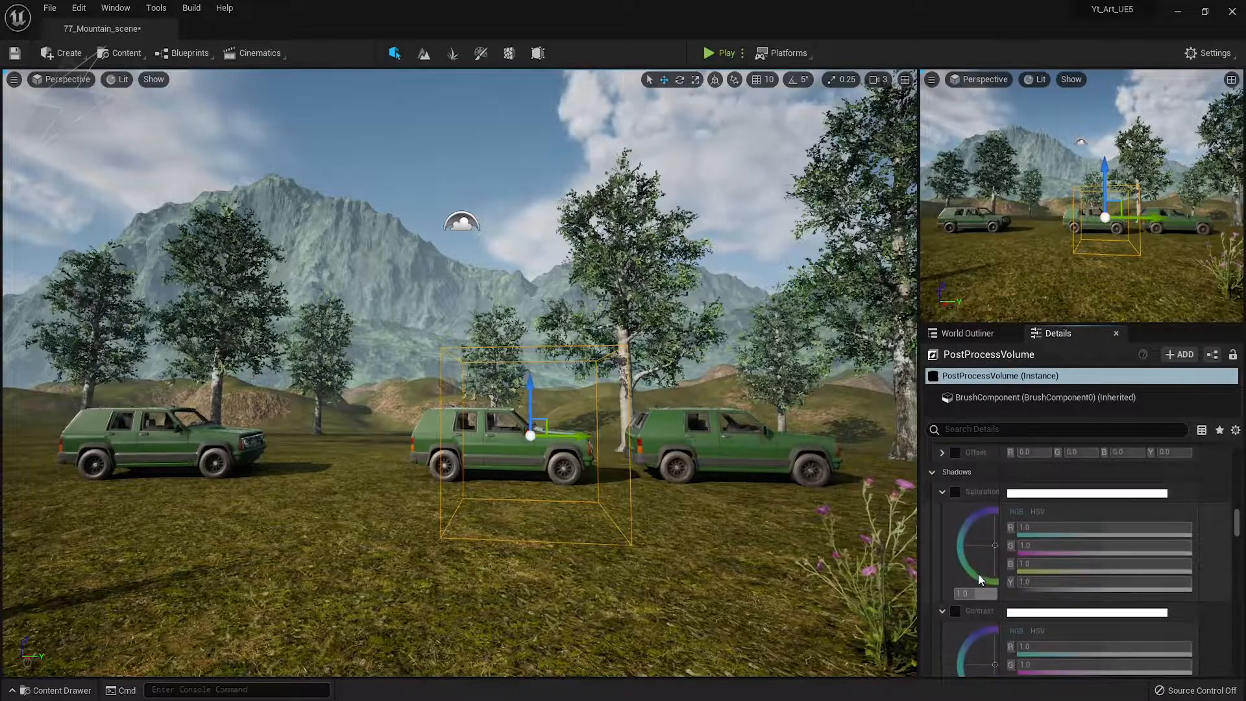
click(955, 526)
text(1.1)
key(Return)
click(987, 578)
drag(987, 577, 970, 574)
Try a Global Contrast of 1.1 and about 0.86, then turn the contrast override off
scroll(999, 609, up, 5)
scroll(1000, 610, down, 4)
scroll(1000, 610, up, 15)
scroll(1000, 612, down, 2)
click(979, 601)
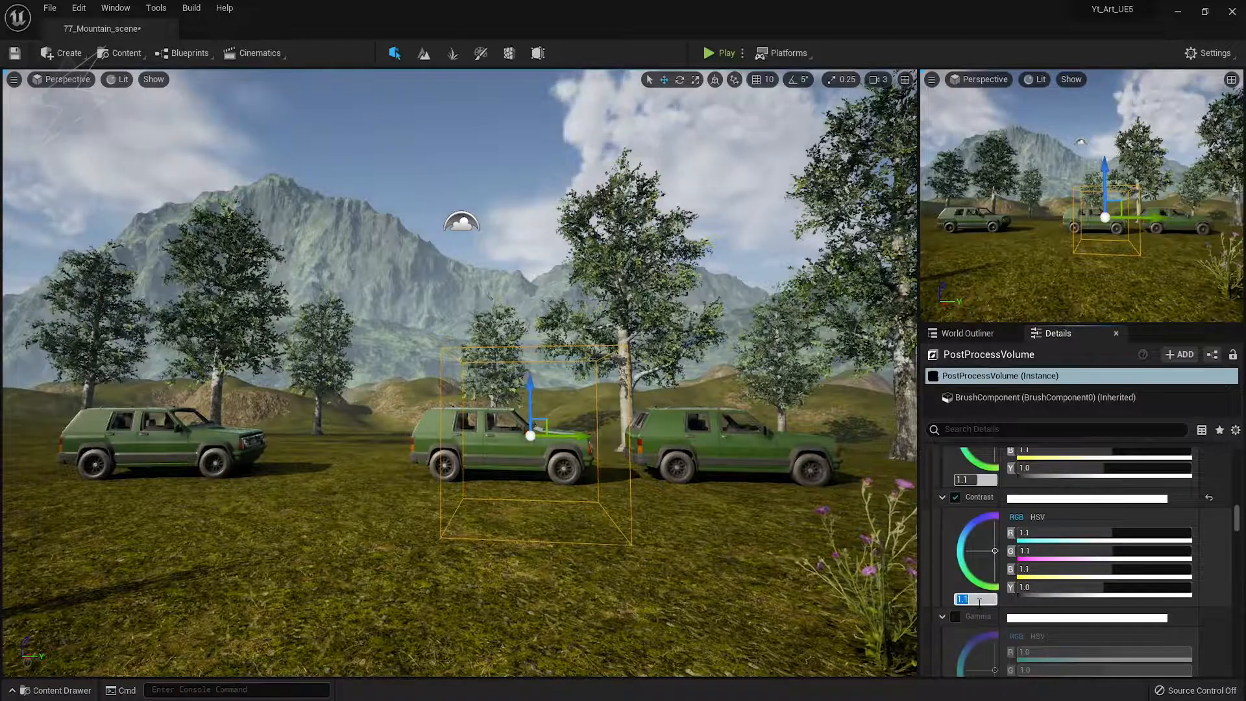
drag(973, 599, 967, 600)
click(955, 498)
Shift the Global Saturation color balance to about R 0.96, G 1.08 and B 1.1, and view the scene fullscreen
scroll(965, 558, up, 3)
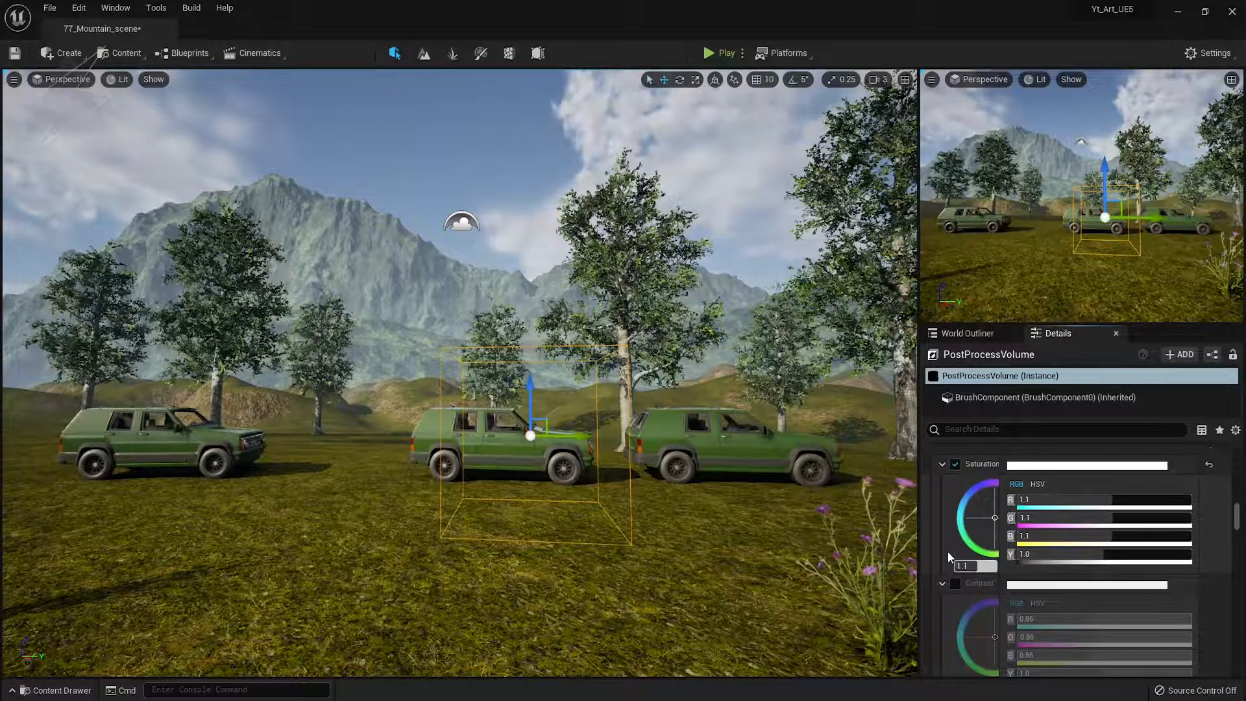
drag(996, 518, 988, 521)
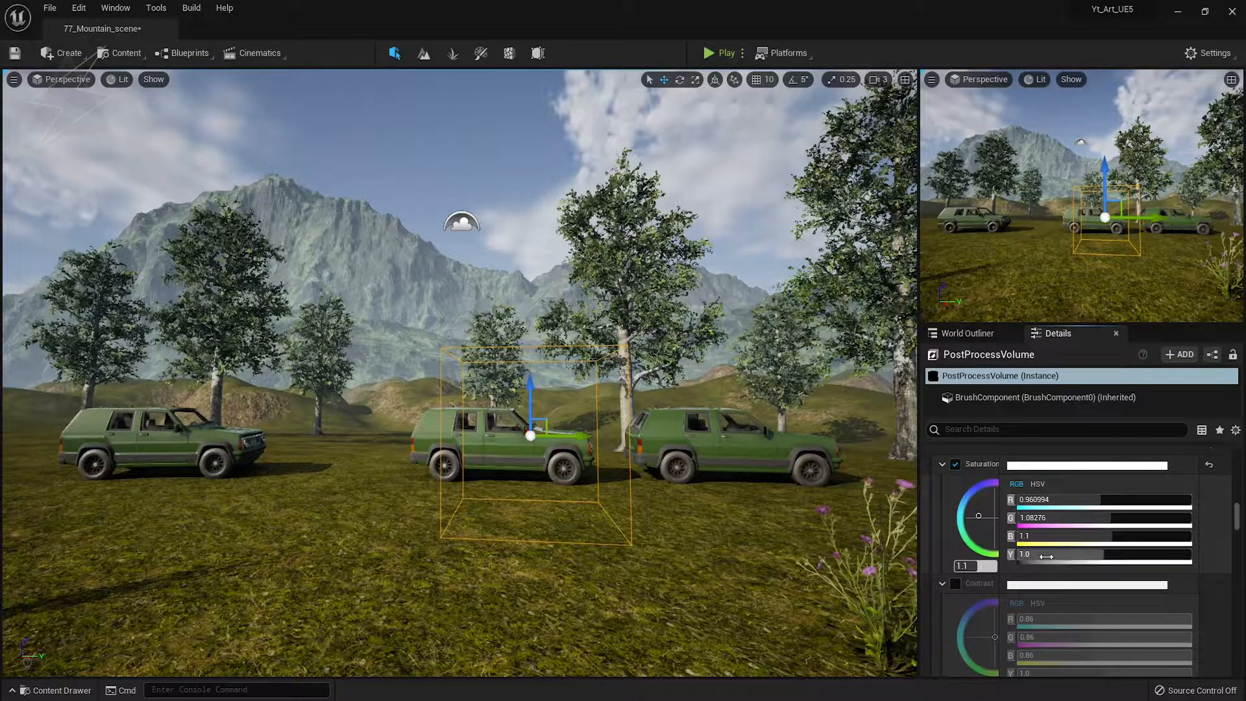
right_drag(646, 574, 730, 545)
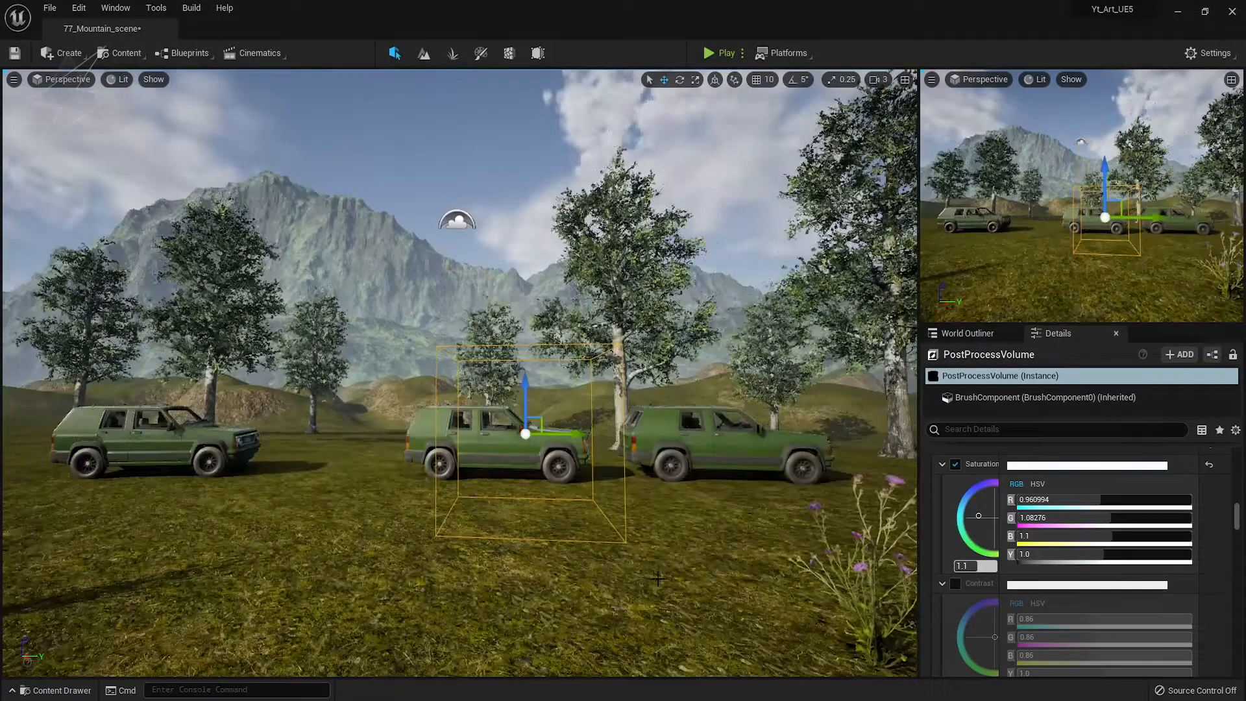
key(F11)
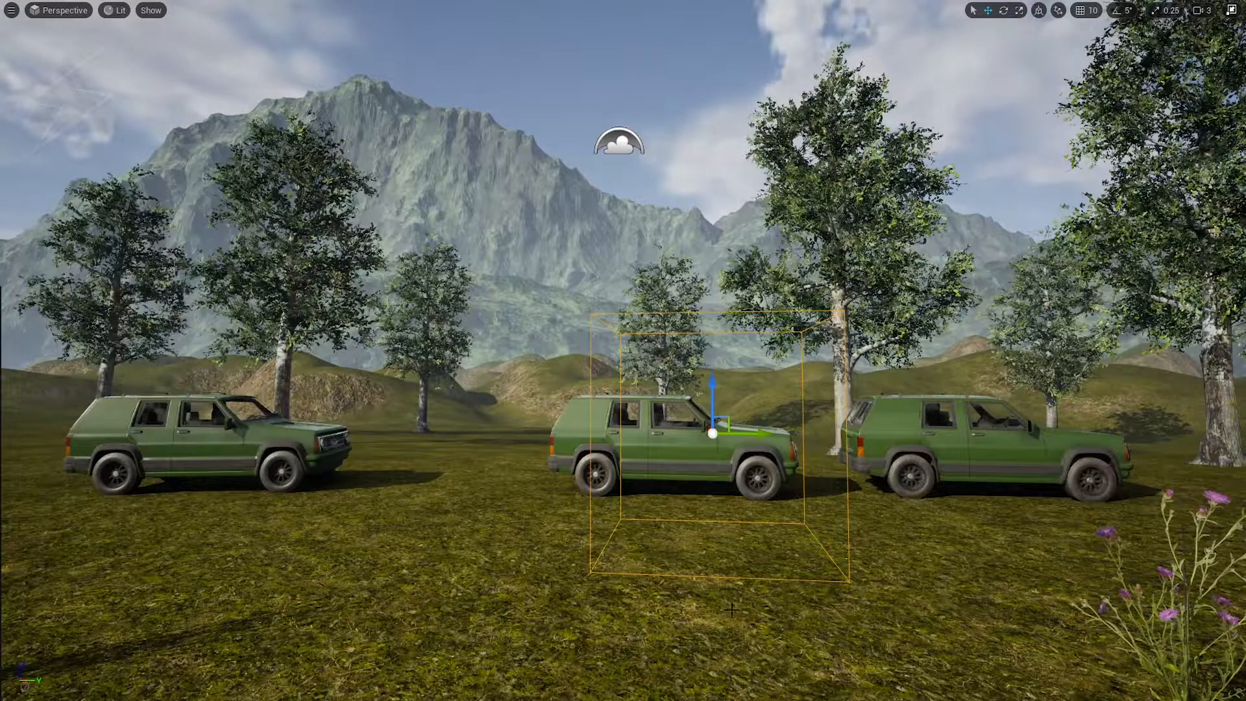
Move the middle SUV and the left SUV further left along the row, away from the right SUV, and deselect them
click(674, 459)
drag(713, 493, 673, 493)
click(255, 459)
drag(255, 487, 173, 486)
click(568, 86)
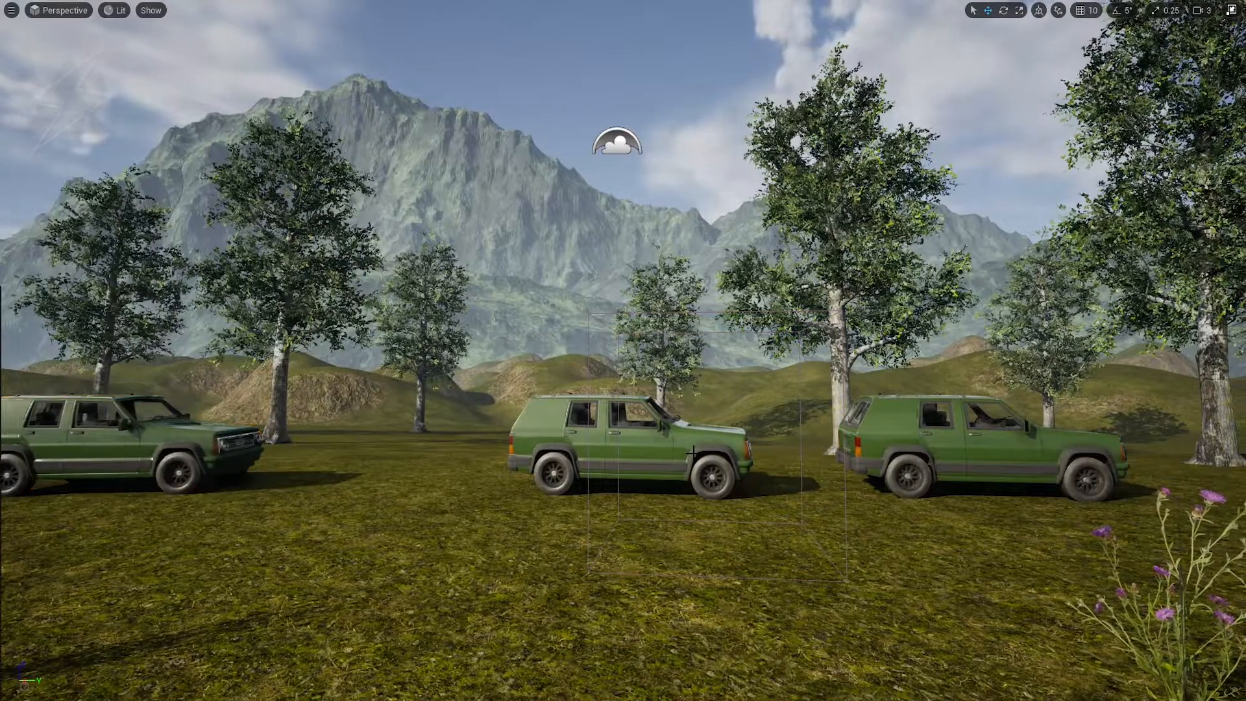
Leave the fullscreen view and set the ExponentialHeightFog's main Fog Density to 0.032
key(F11)
click(963, 333)
click(1000, 420)
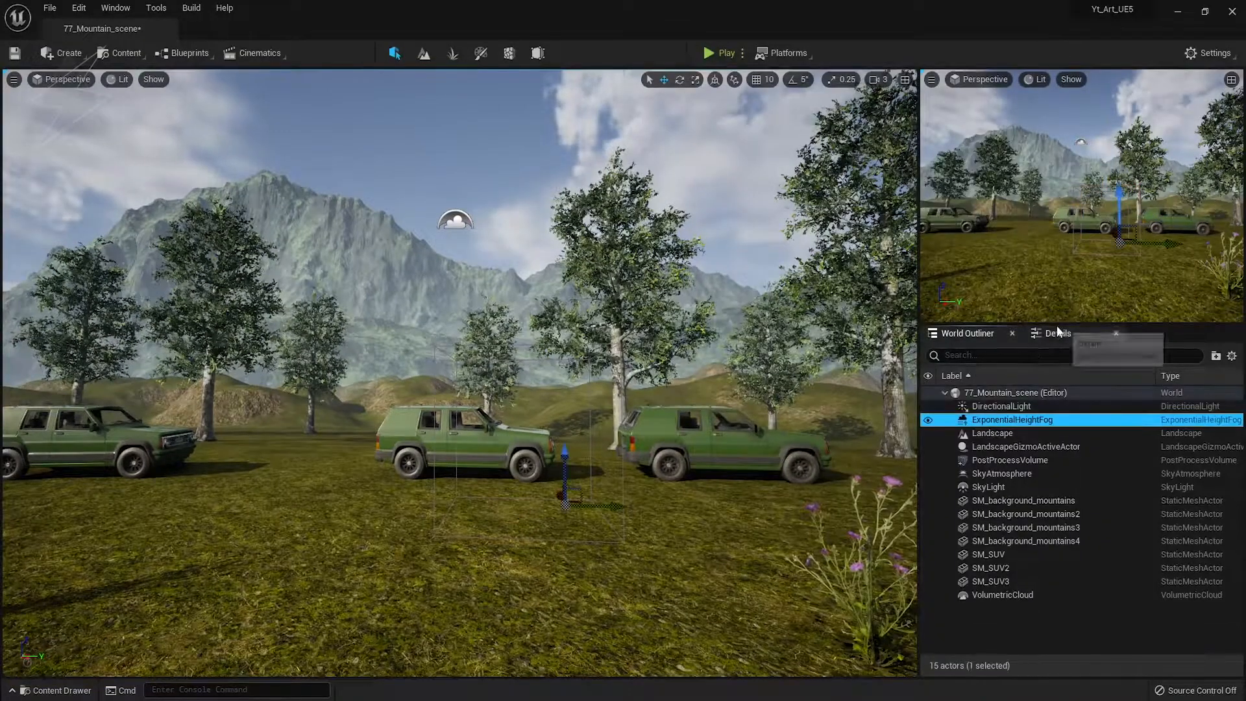
click(1058, 333)
drag(1017, 578, 1057, 580)
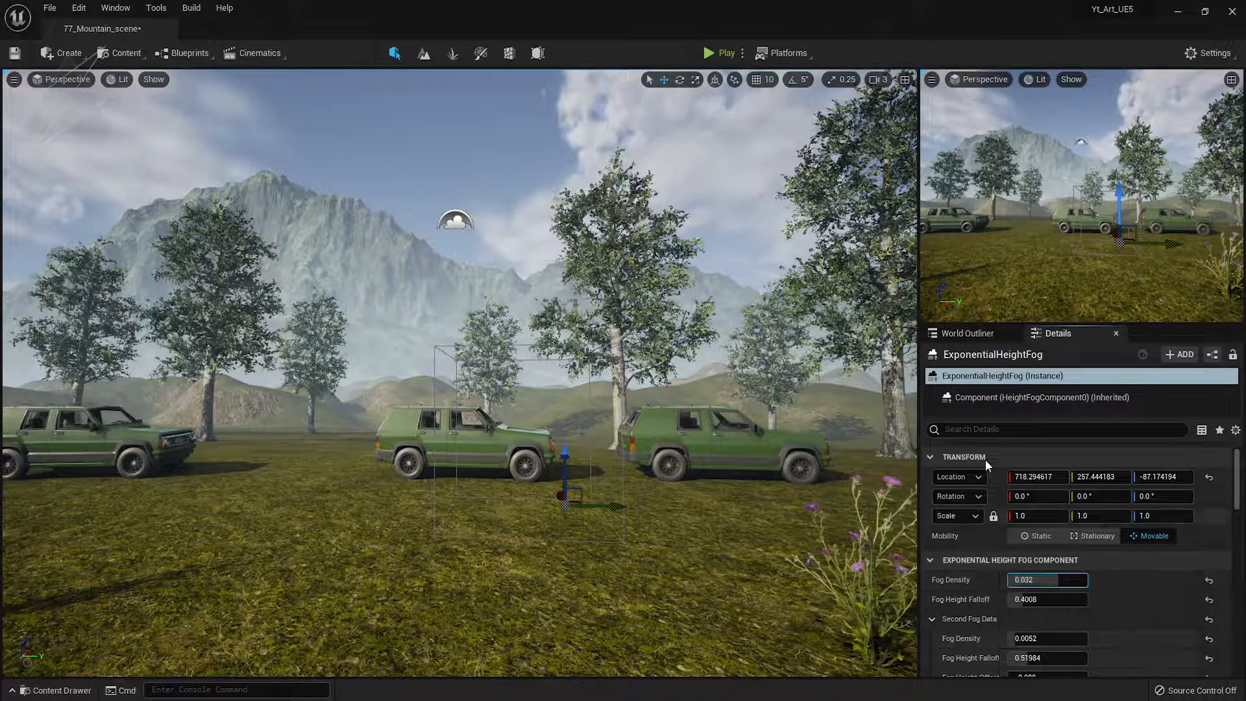
click(970, 333)
click(1057, 333)
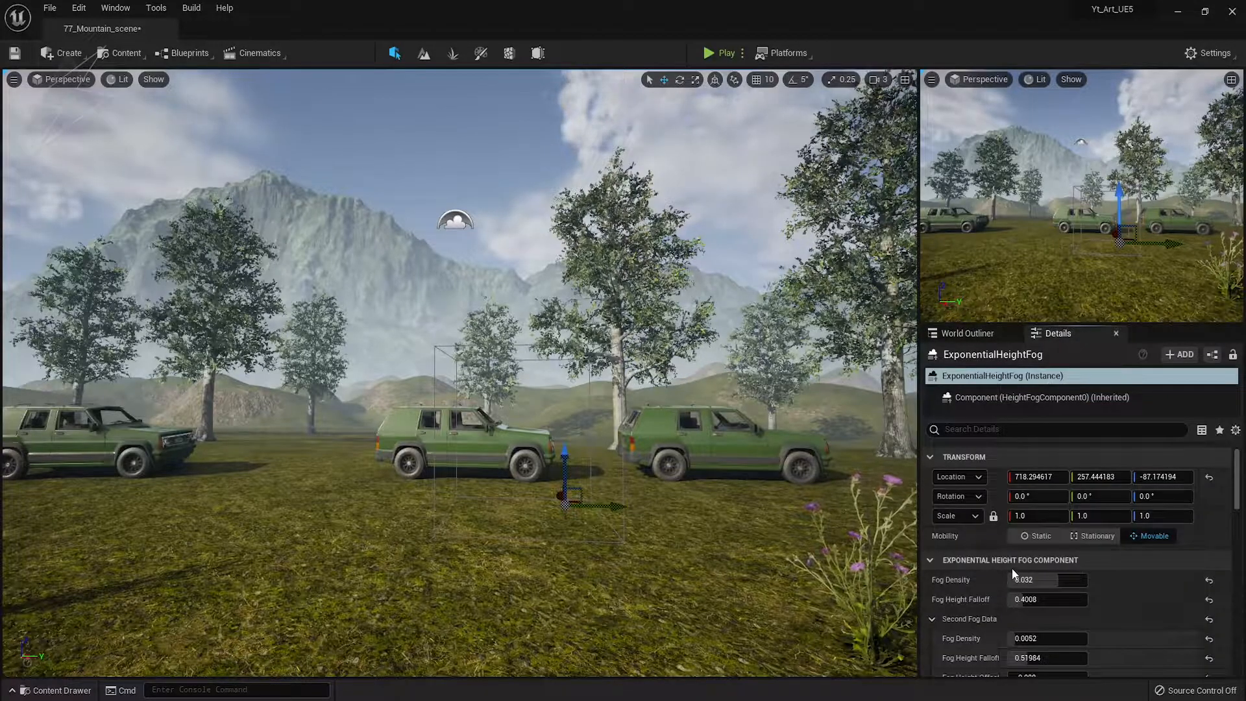
Raise the fog actor's Z location, with its Fog Height Falloff at 1.296352 and Fog Density at 0.0308
drag(1149, 478, 1176, 476)
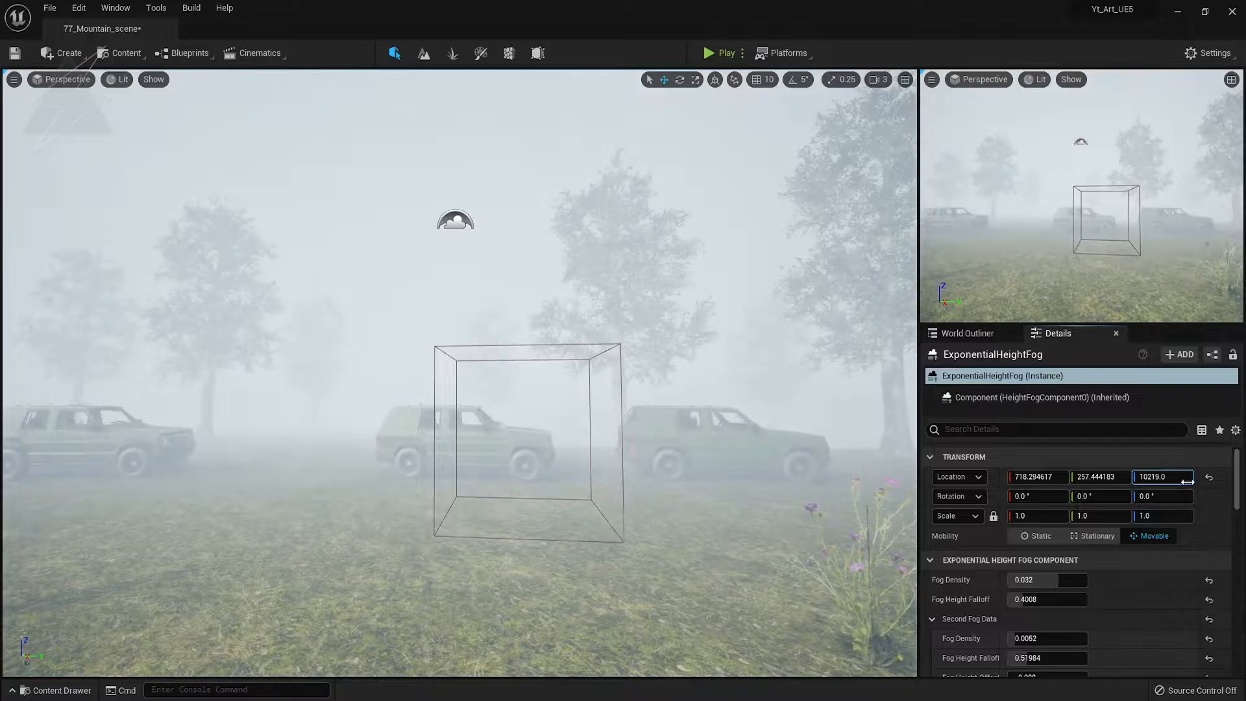
mouse_move(1162, 477)
mouse_down()
mouse_move(1159, 491)
mouse_move(1170, 477)
mouse_move(1159, 473)
mouse_move(1193, 482)
mouse_move(1148, 477)
mouse_move(1170, 475)
mouse_up()
scroll(1097, 518, down, 2)
mouse_move(1055, 536)
mouse_down()
mouse_move(1041, 536)
mouse_move(1069, 551)
mouse_move(1055, 536)
mouse_up()
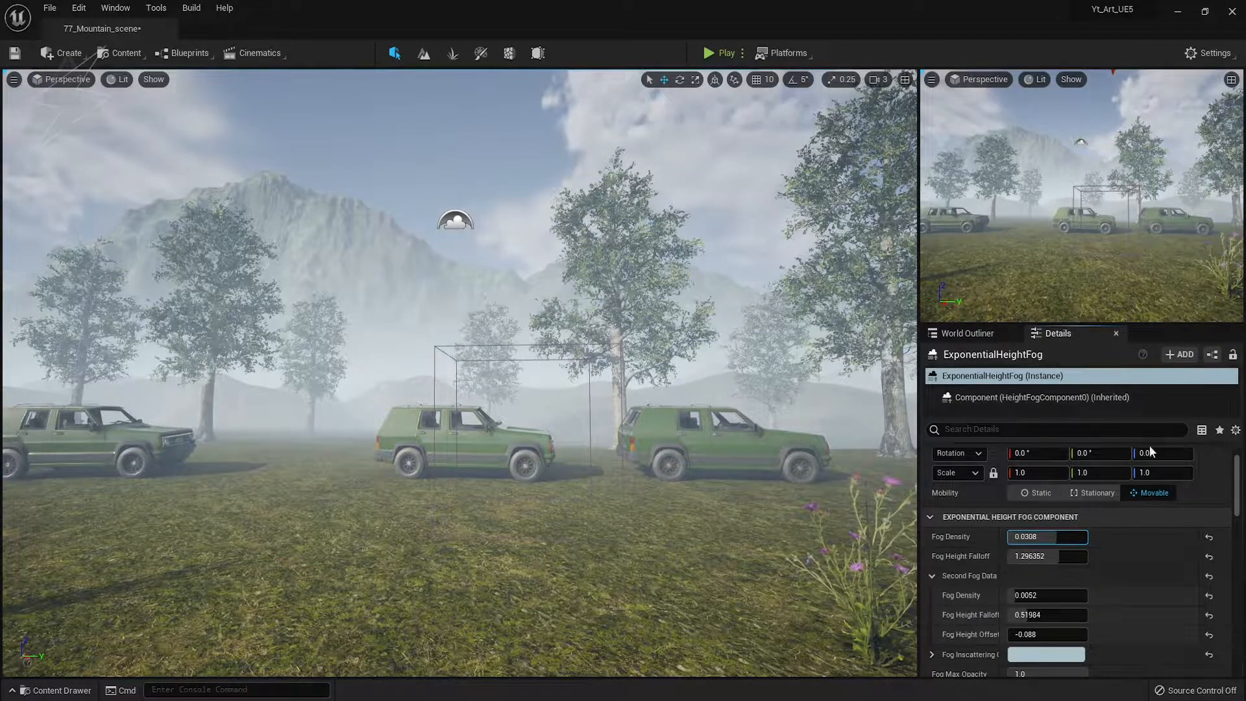
Fine-tune the fog actor's Z location, deselect it and save the level
scroll(1151, 460, up, 2)
mouse_move(1174, 477)
mouse_down()
mouse_move(1154, 478)
mouse_move(1171, 478)
mouse_up()
click(480, 210)
key(ctrl+s)
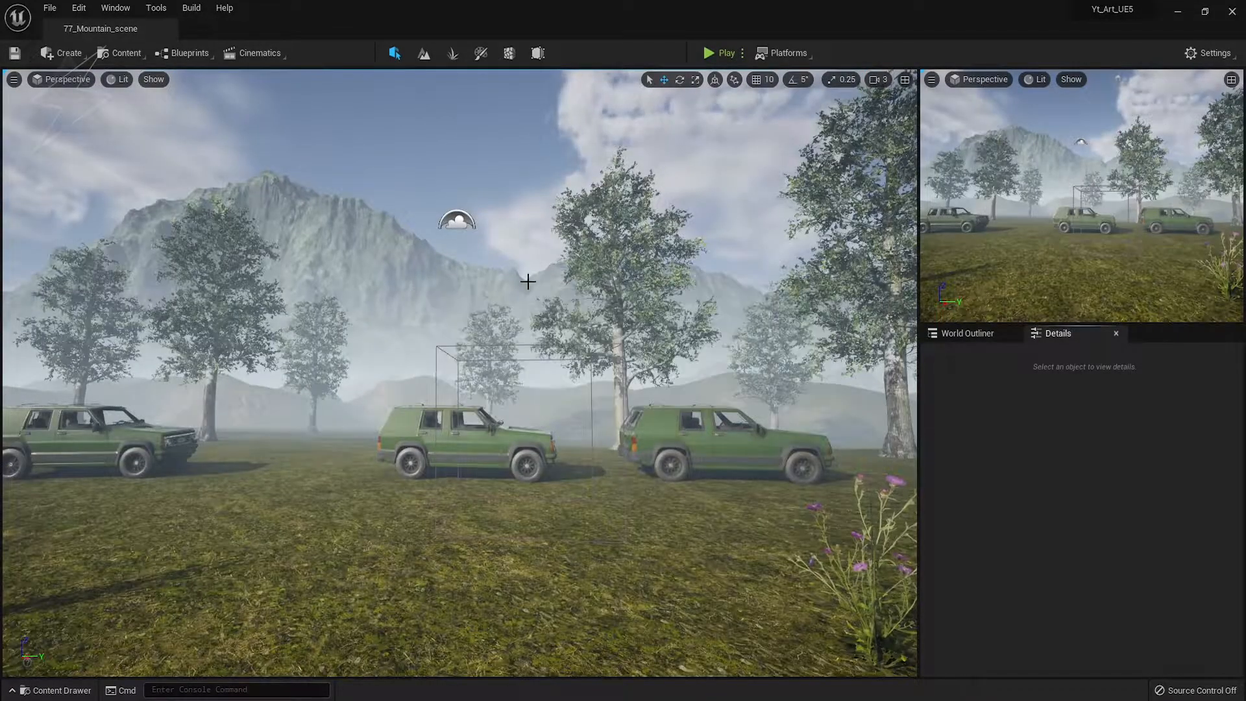
Place single SM_flower_brownray_knapweed_01_cross flowers in the left and right foreground in Foliage mode, checking the composition fullscreen
click(452, 52)
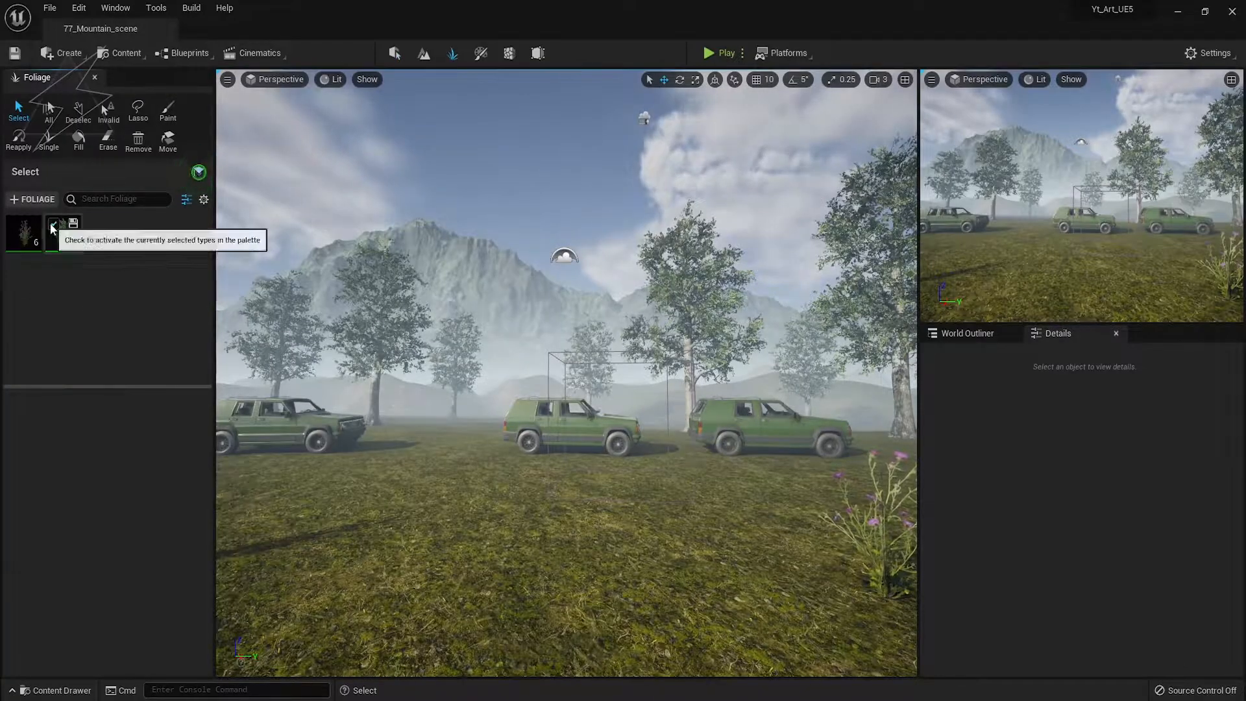
click(30, 244)
click(48, 139)
click(299, 526)
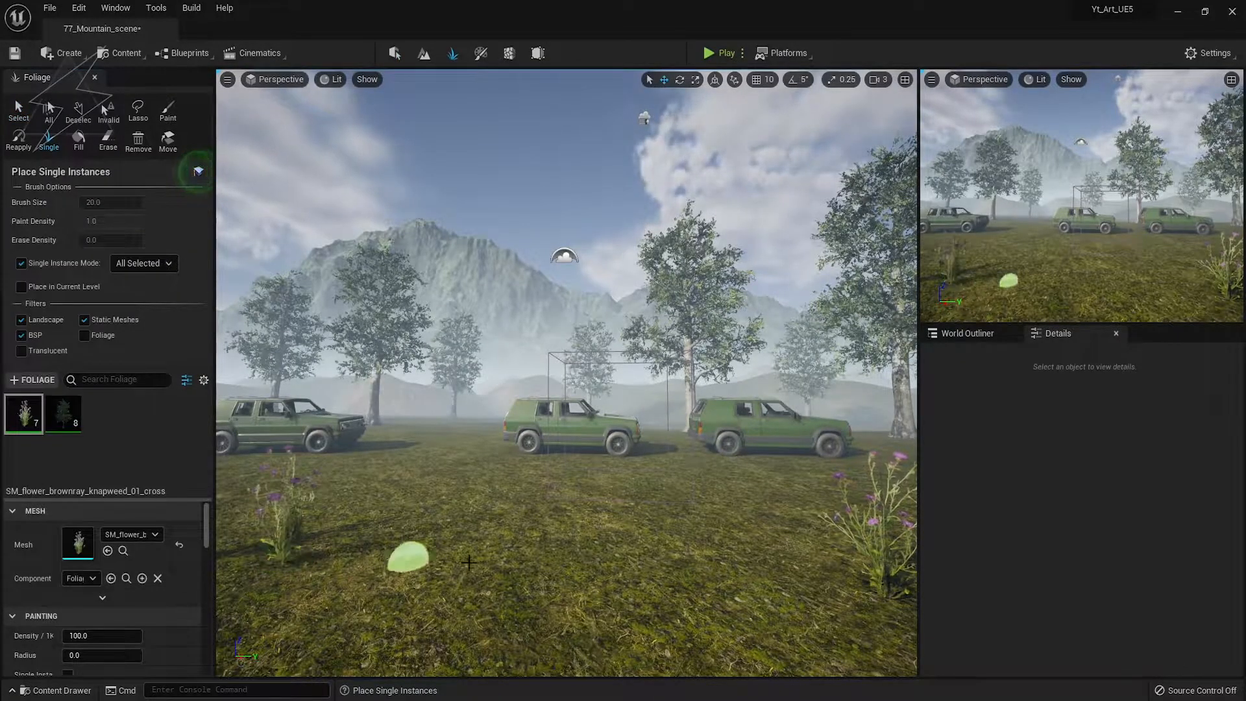
key(F11)
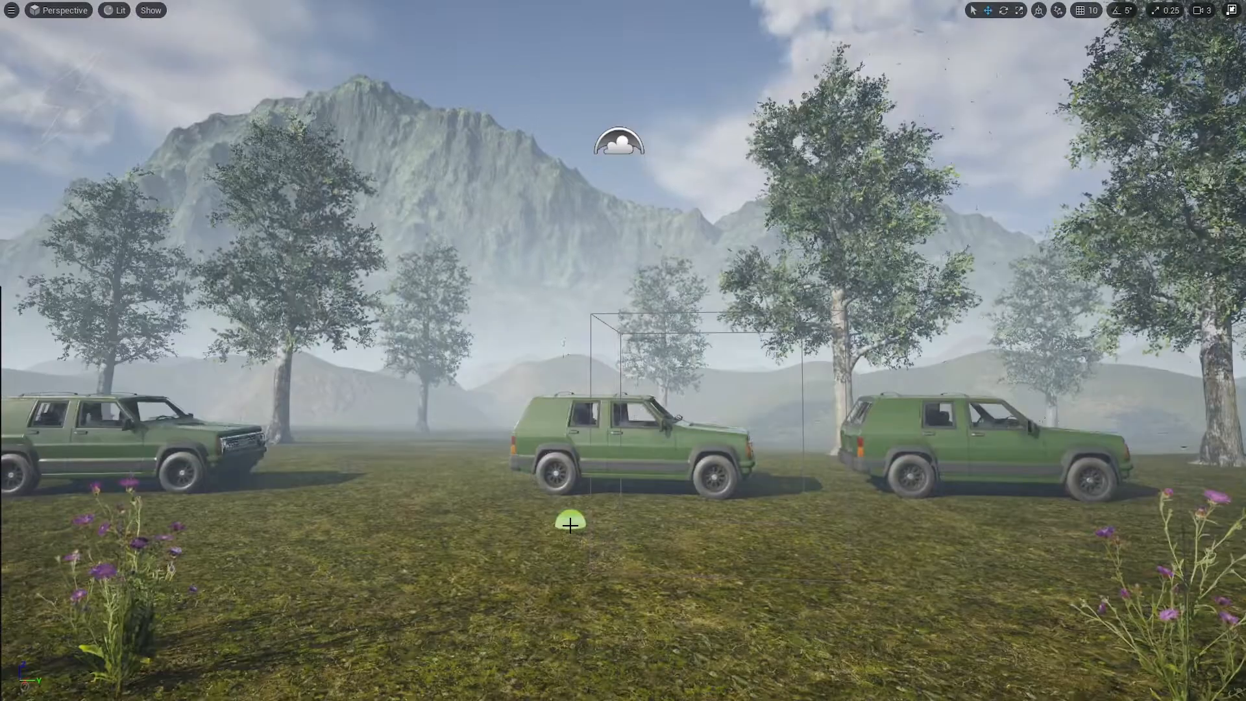
key(ctrl+z)
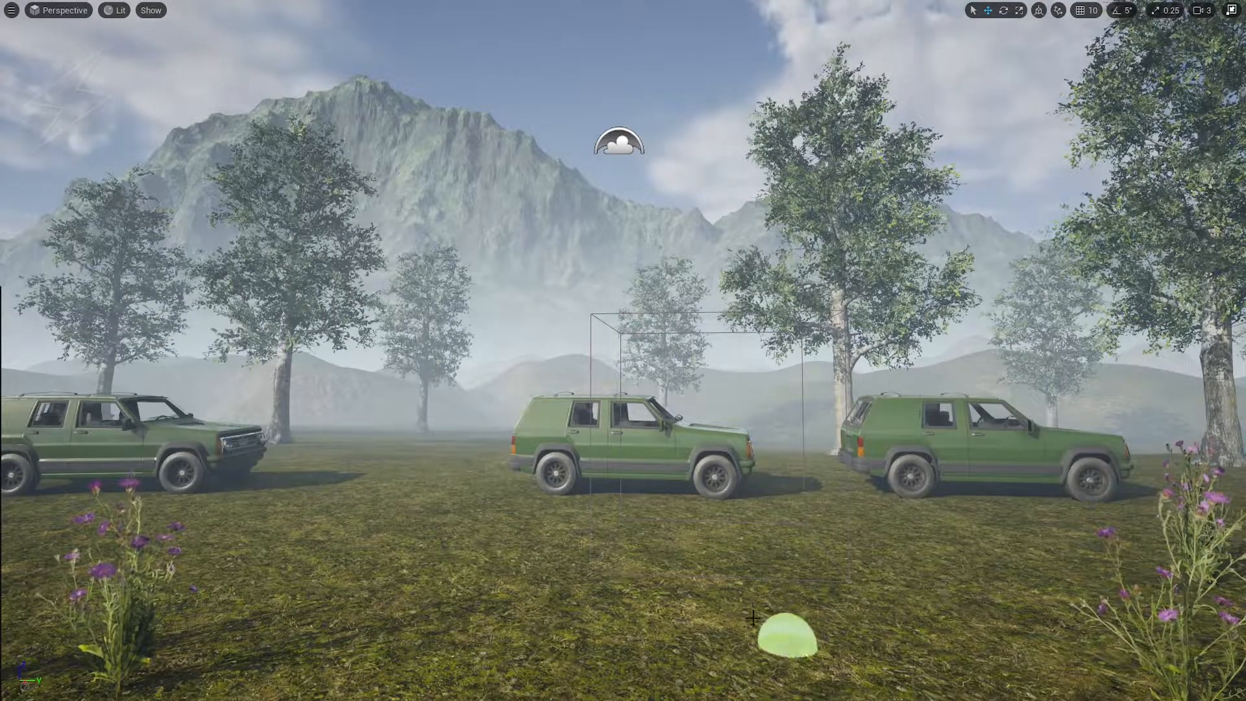
key(F11)
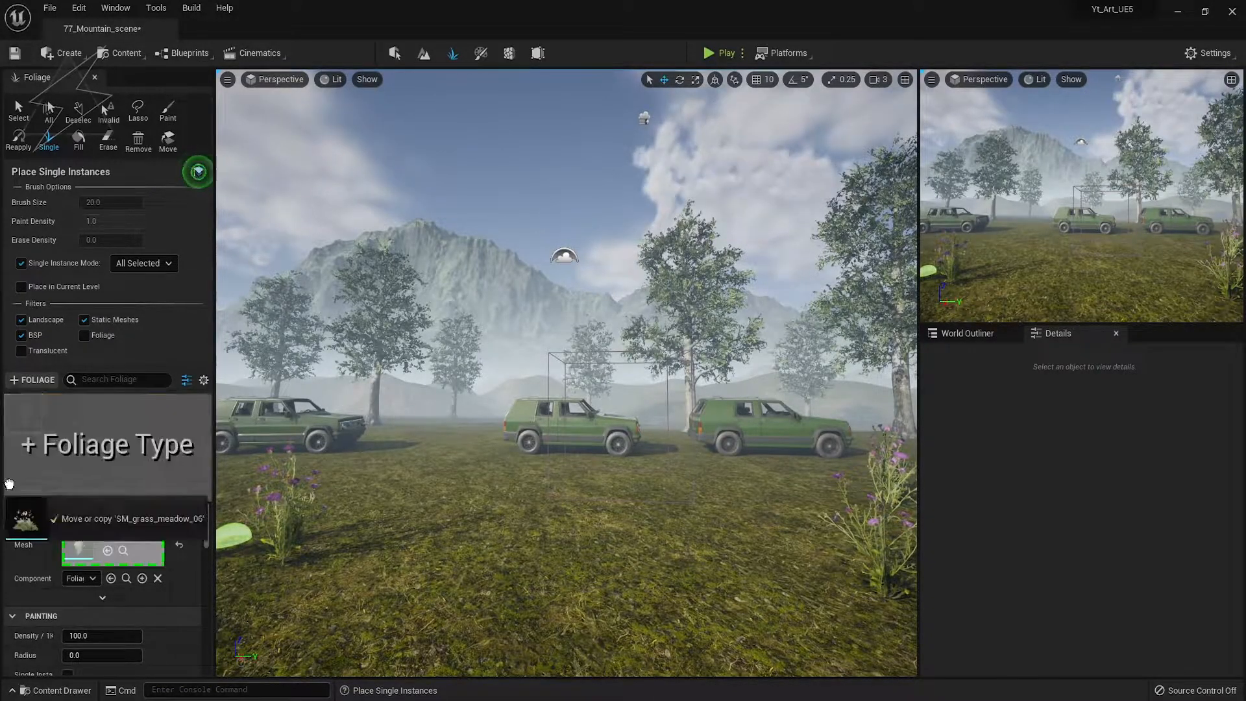
Add SM_grass_meadow_06 as a foliage type and place four single grass clumps around the foreground and before the middle SUV
drag(8, 483, 53, 429)
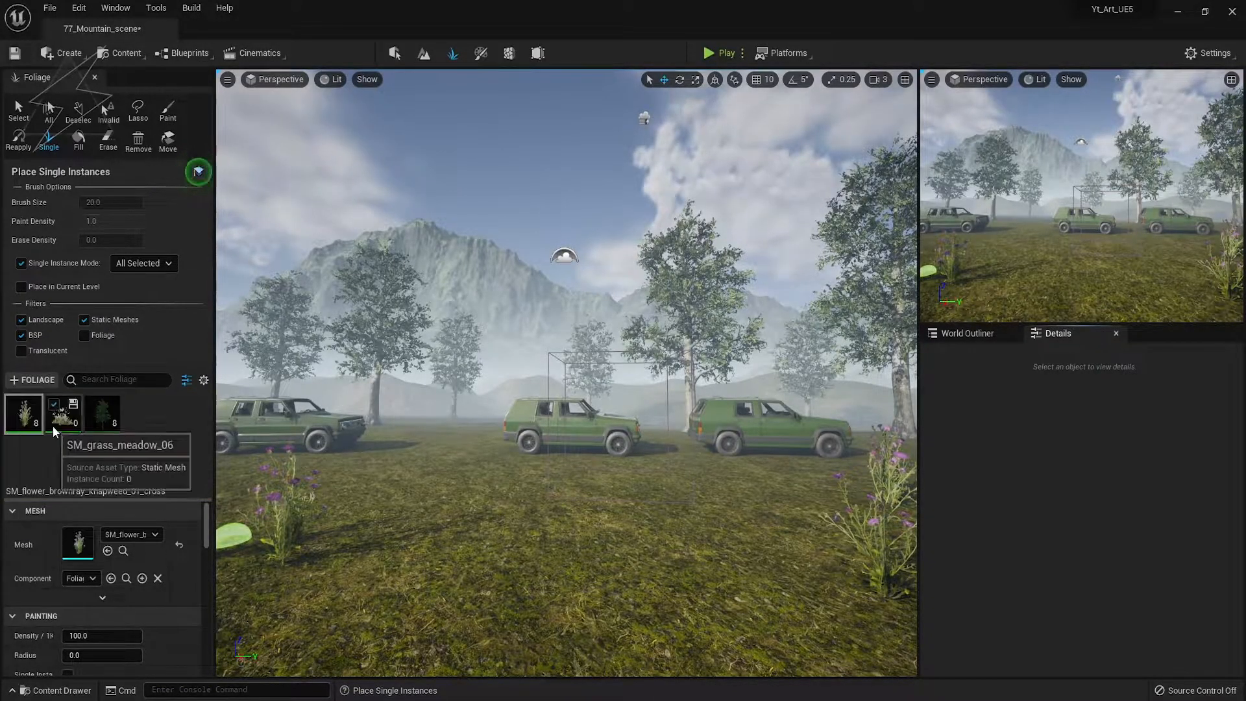
click(15, 405)
click(59, 425)
click(370, 559)
click(600, 487)
click(801, 584)
click(256, 570)
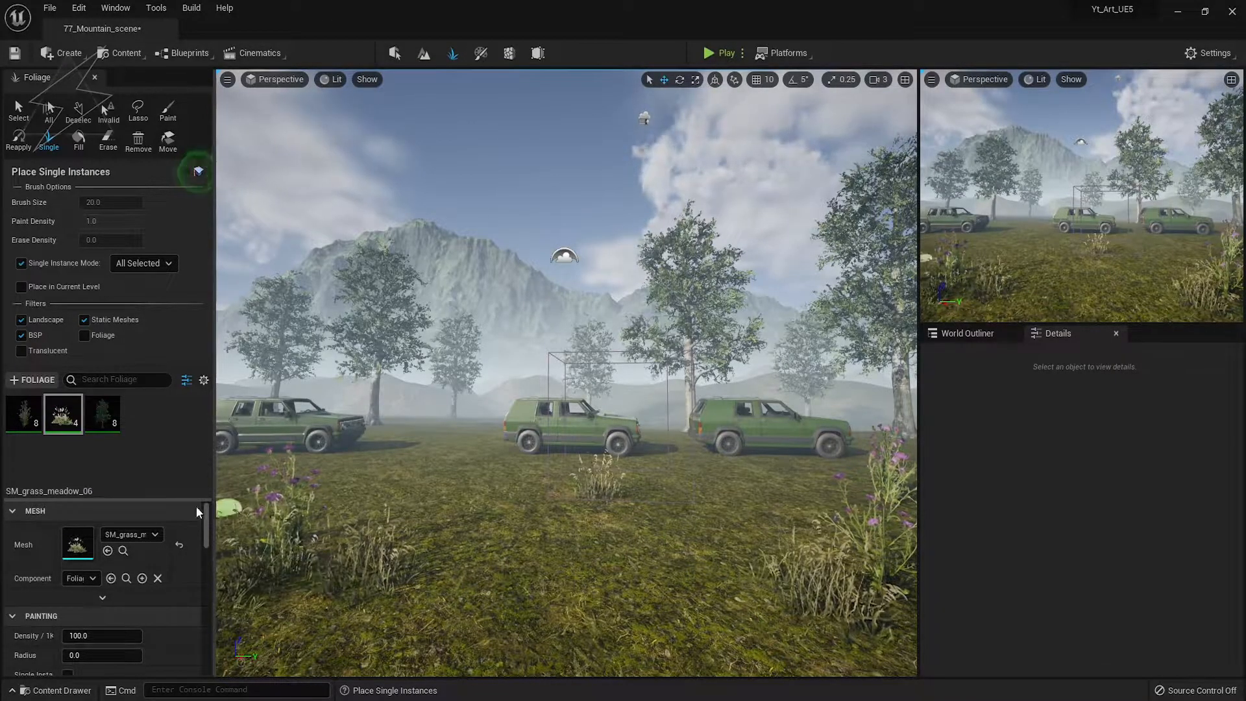
Place further SM_grass_meadow_06 clumps behind the left flowers, beside the left SUV and in front of the right SUV
click(26, 511)
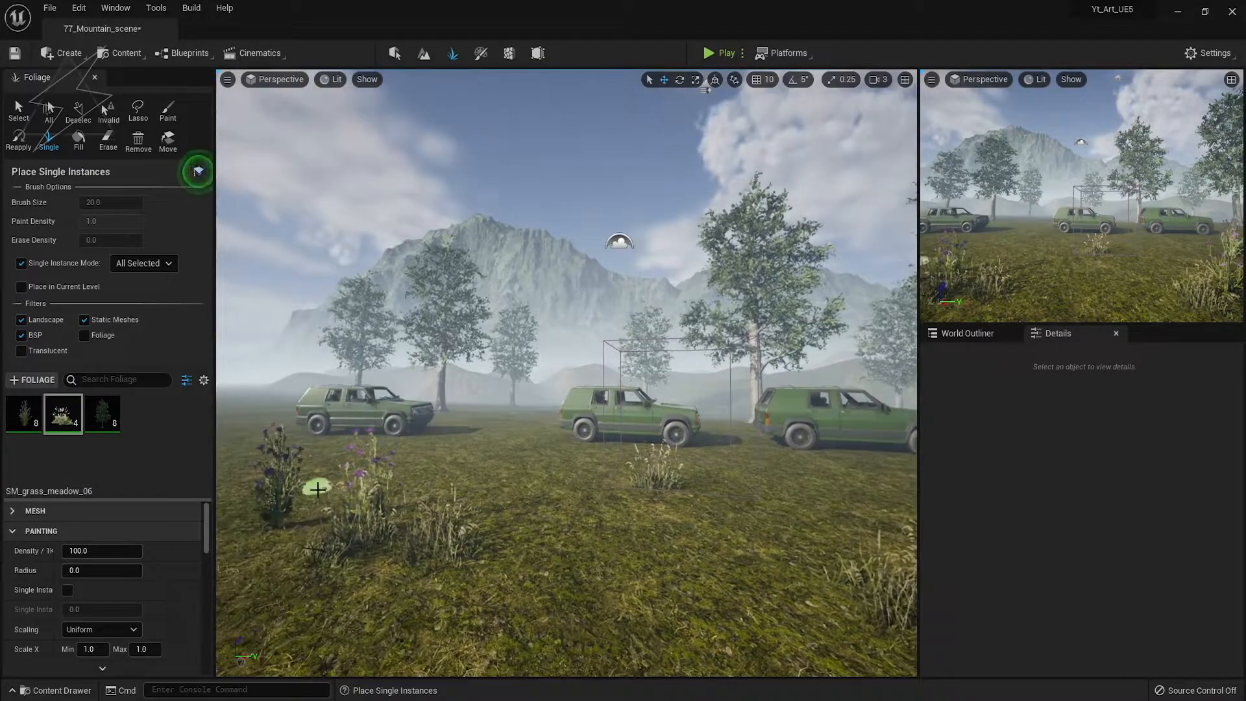
click(450, 555)
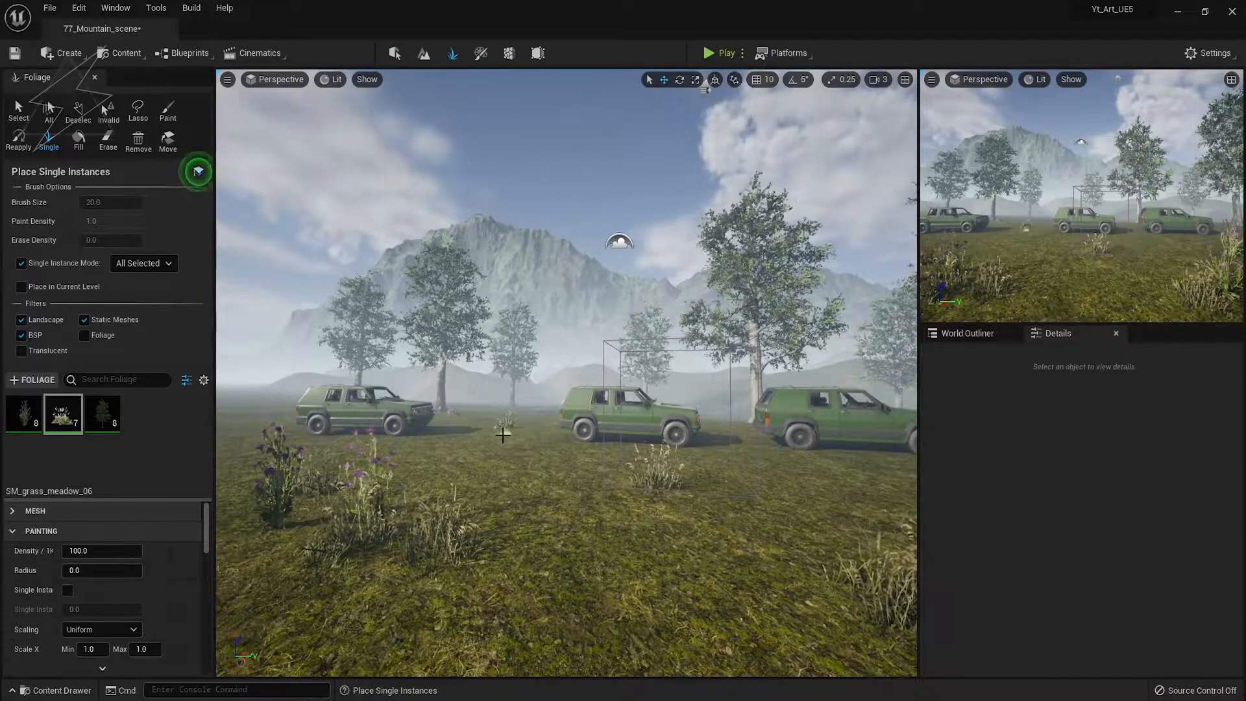
click(758, 477)
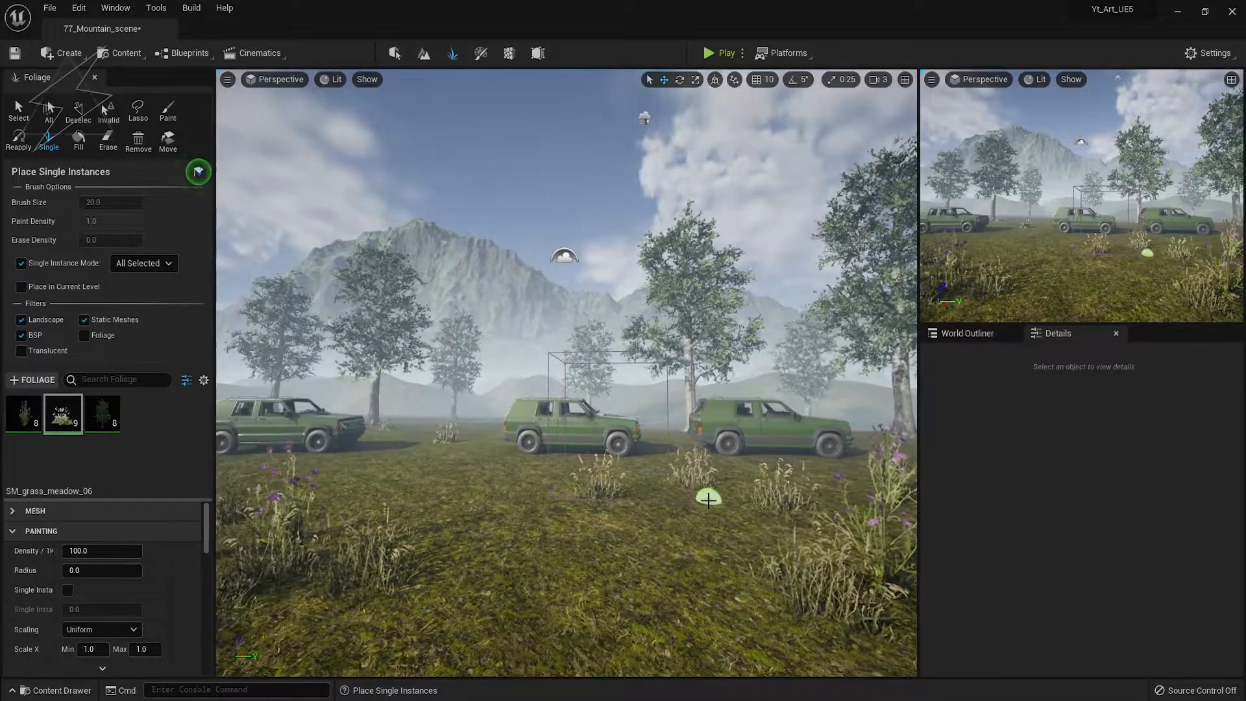
Scatter more meadow grass clumps across the foreground in the fullscreen view, undoing the last one placed beside the left SUV
key(F11)
mouse_move(461, 594)
mouse_down()
mouse_move(300, 598)
mouse_move(540, 670)
mouse_move(809, 634)
mouse_move(381, 681)
mouse_move(1026, 556)
mouse_move(956, 607)
mouse_move(334, 482)
mouse_move(497, 494)
mouse_up()
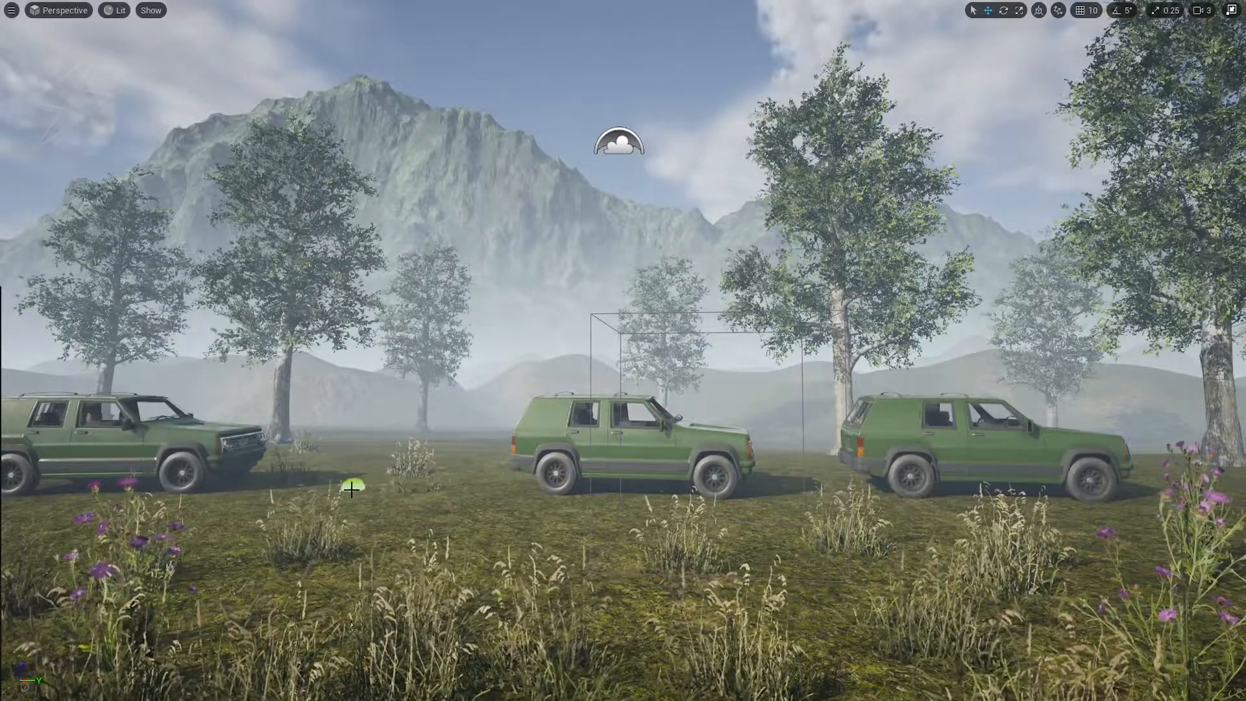
key(ctrl+z)
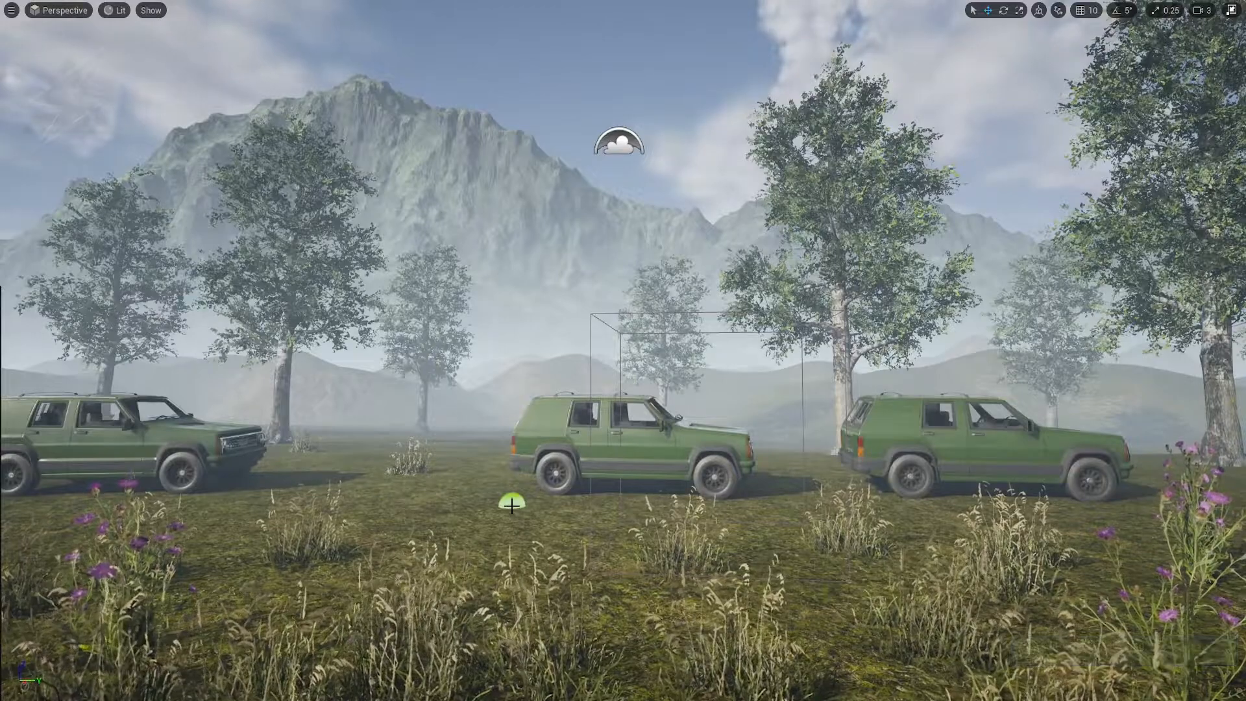
right_drag(491, 524, 467, 558)
key(F11)
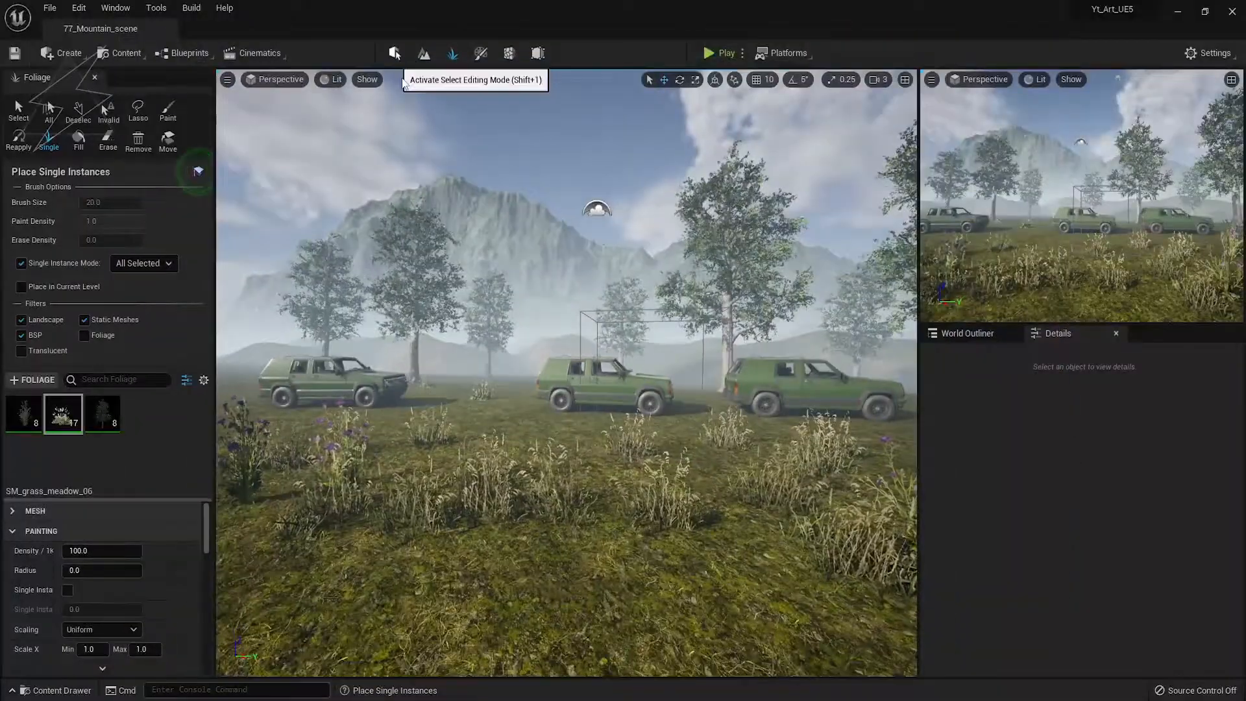
Fill the nearest foreground with additional SM_grass_meadow_06 clumps, return to Selection mode and save the level
click(395, 53)
right_drag(512, 407, 545, 407)
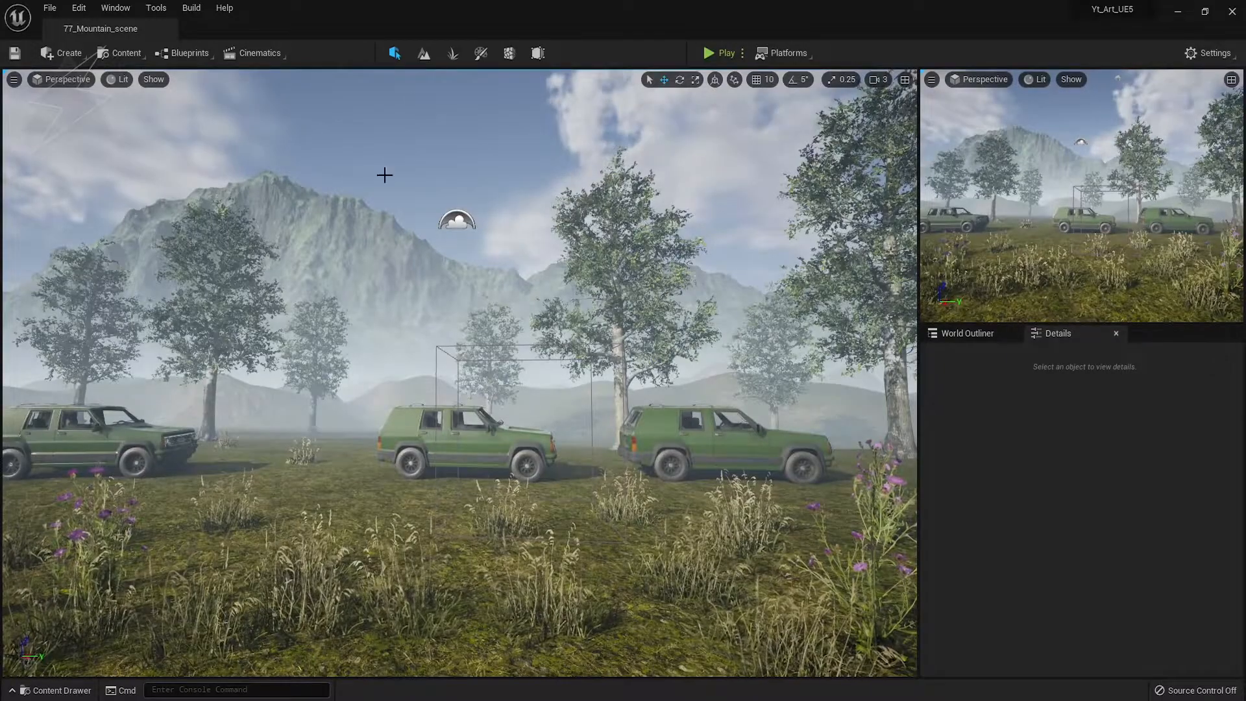
click(453, 53)
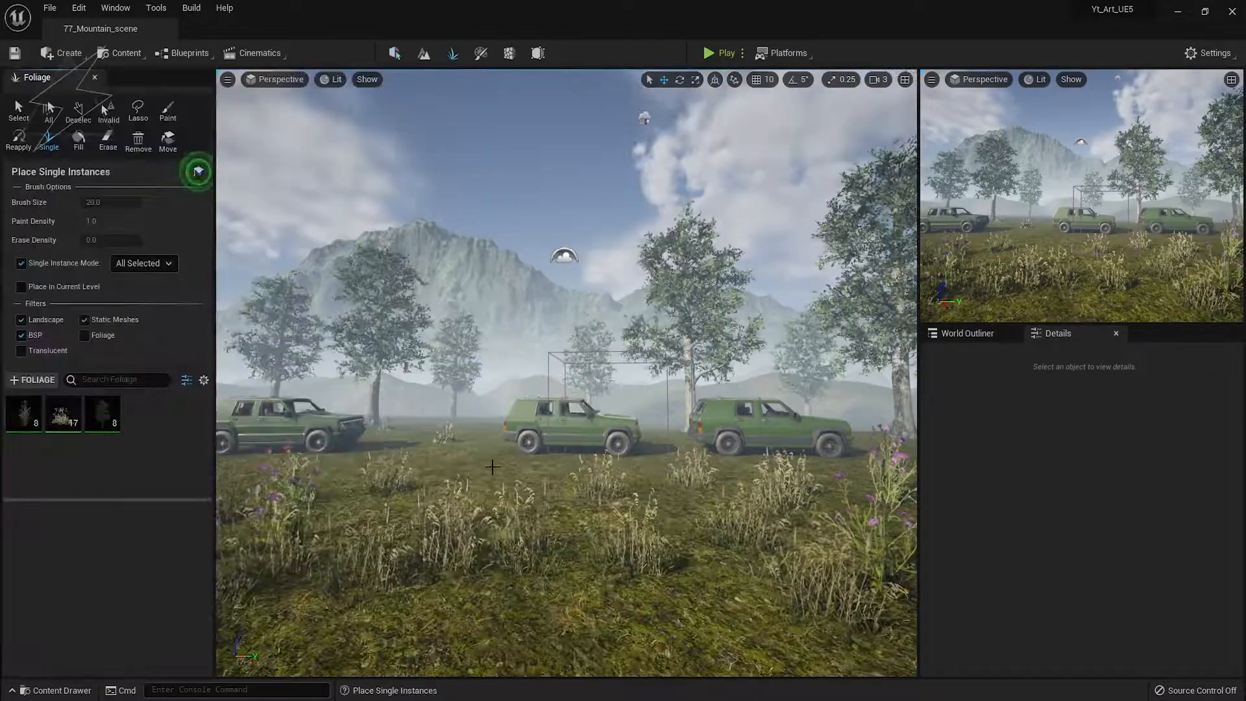
click(395, 52)
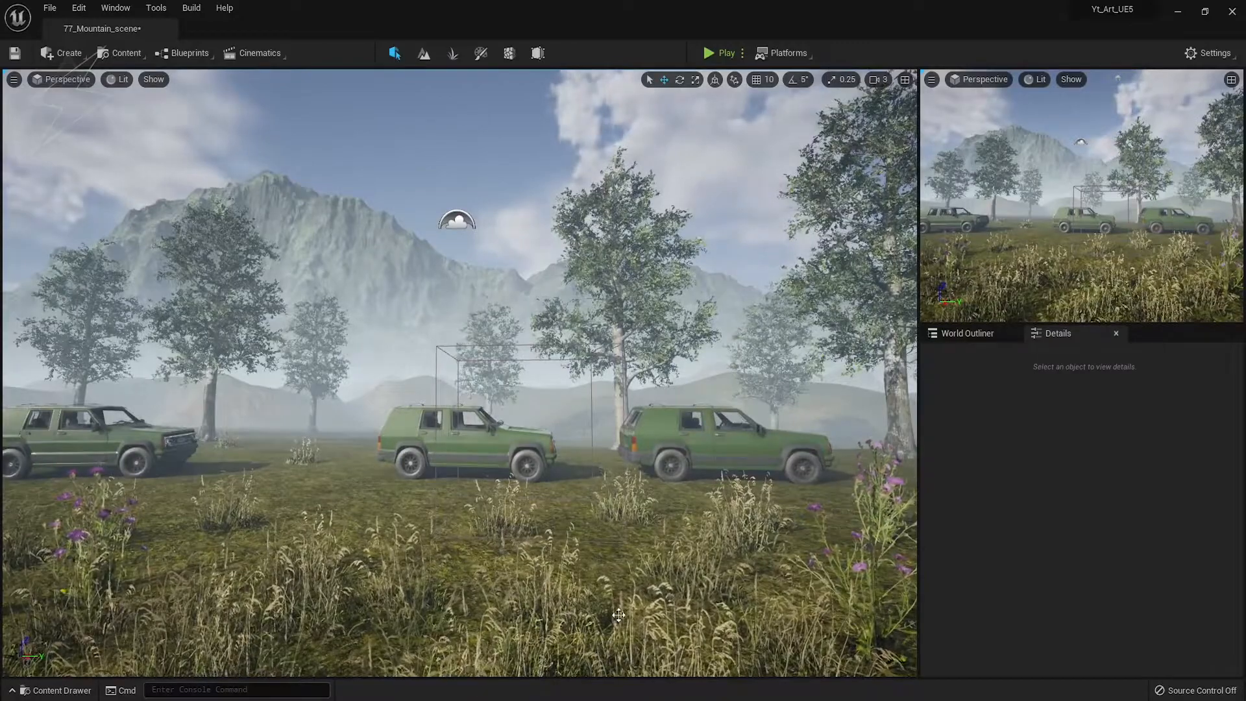
key(ctrl+s)
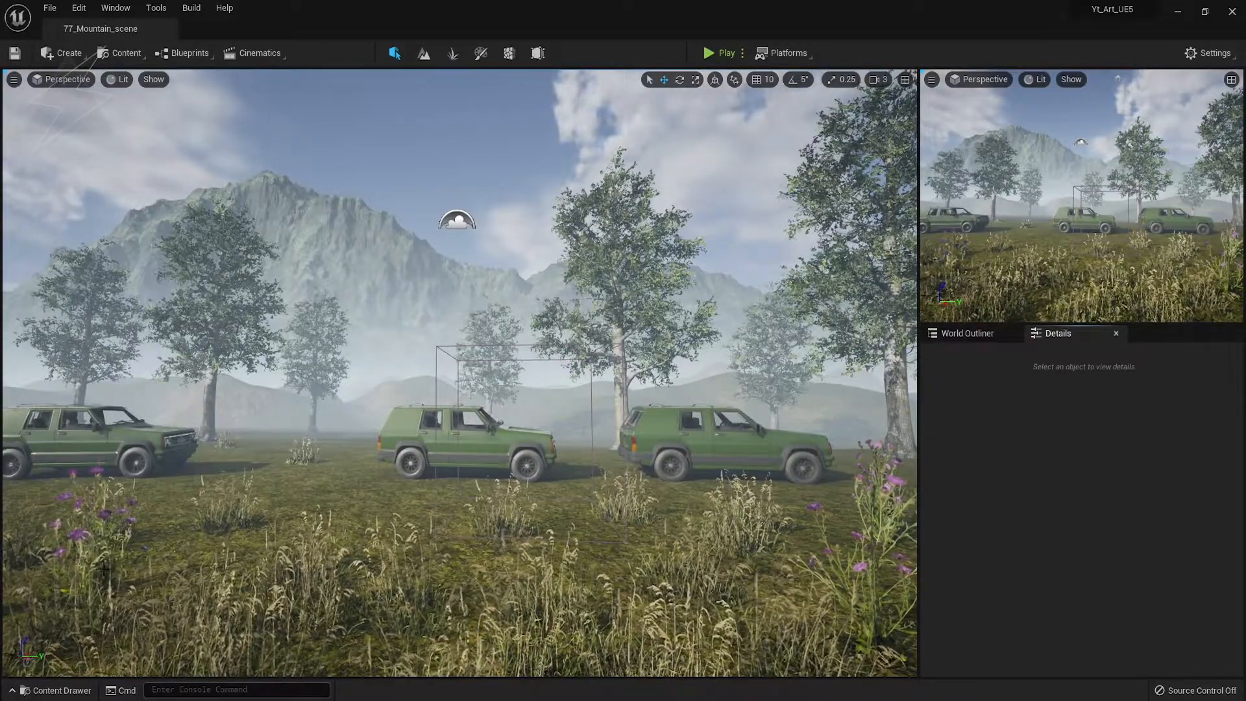